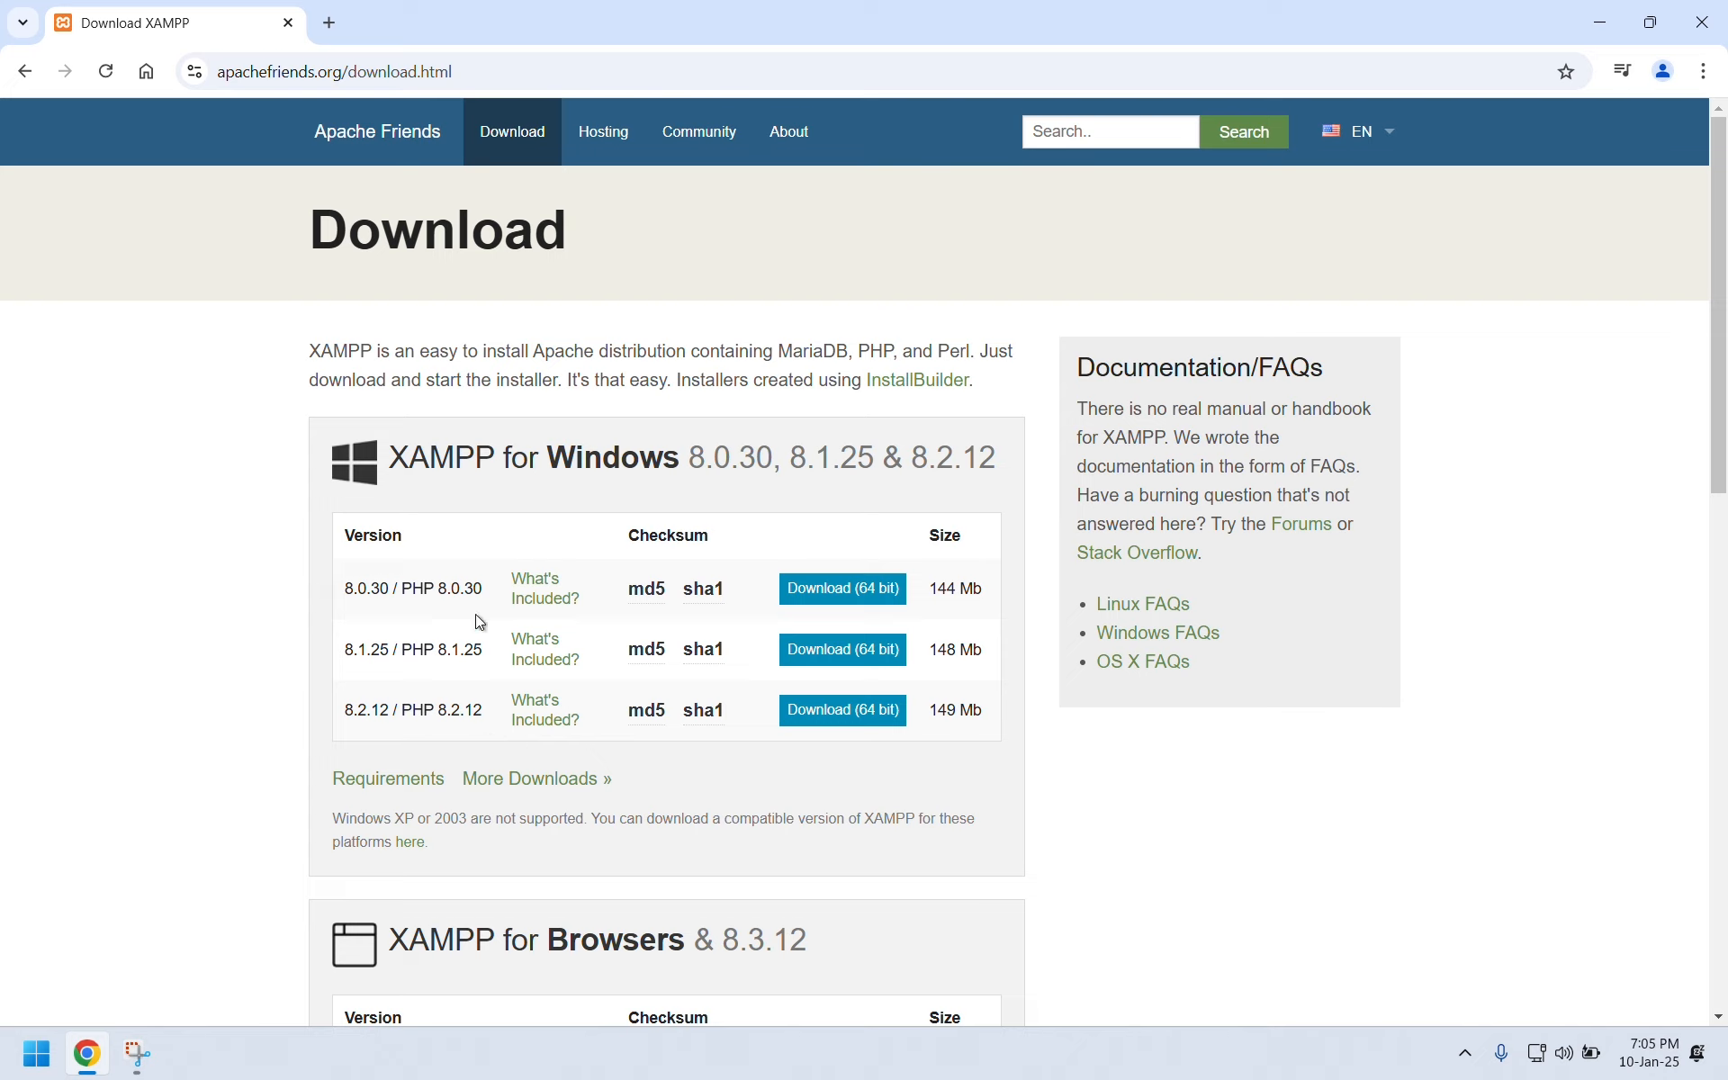
# Download the XAMPP 8.2.12 64-bit Windows installer and close the Download Success tab.
pyautogui.click(875, 725)
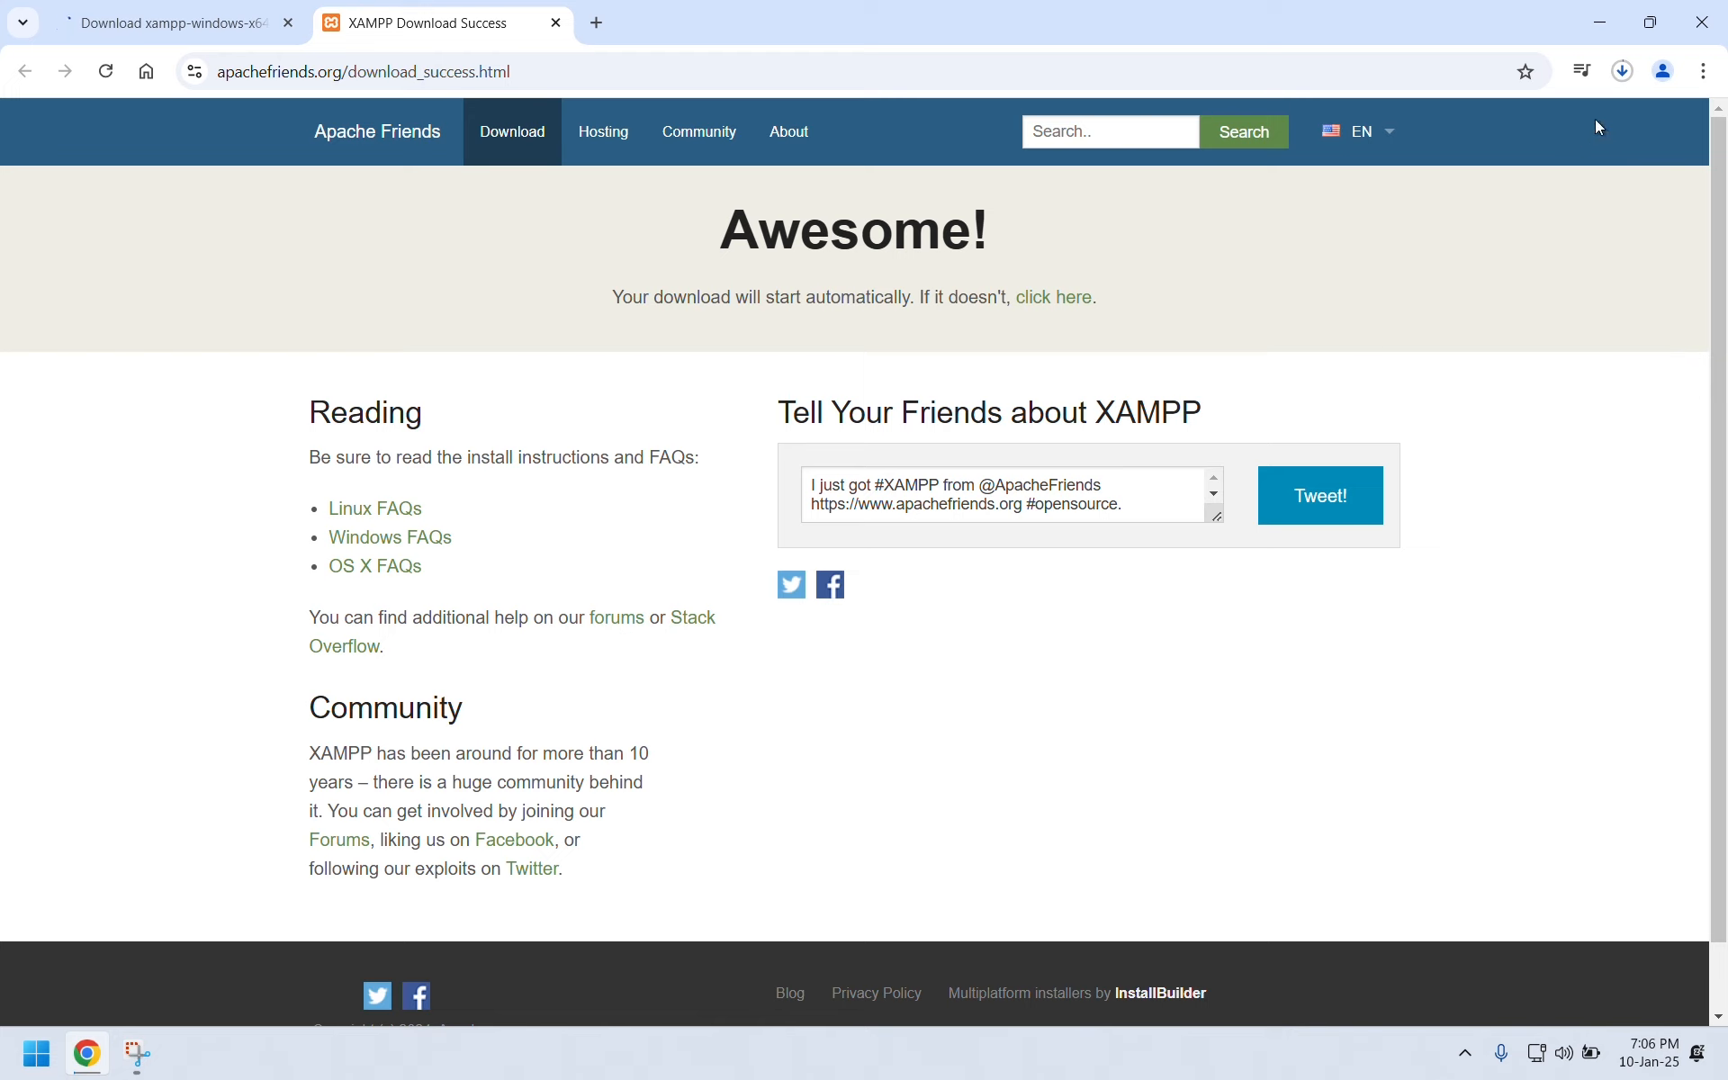
pyautogui.click(1622, 71)
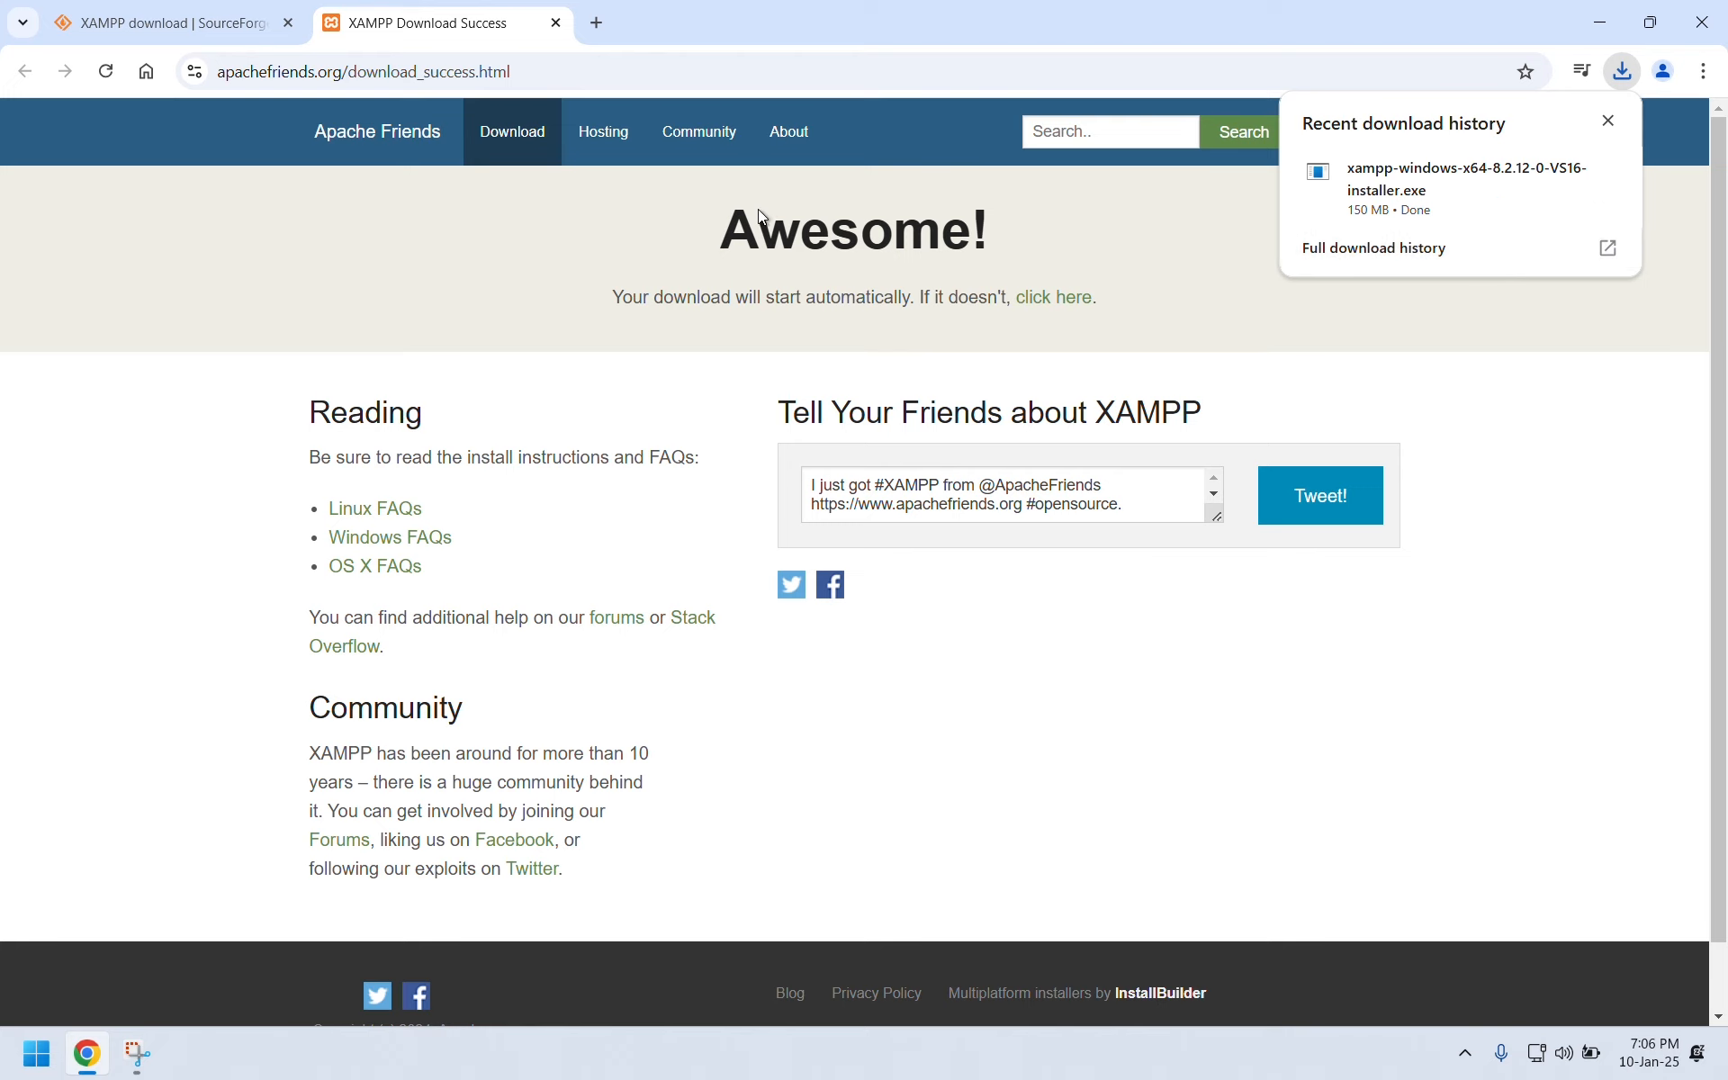
pyautogui.click(558, 24)
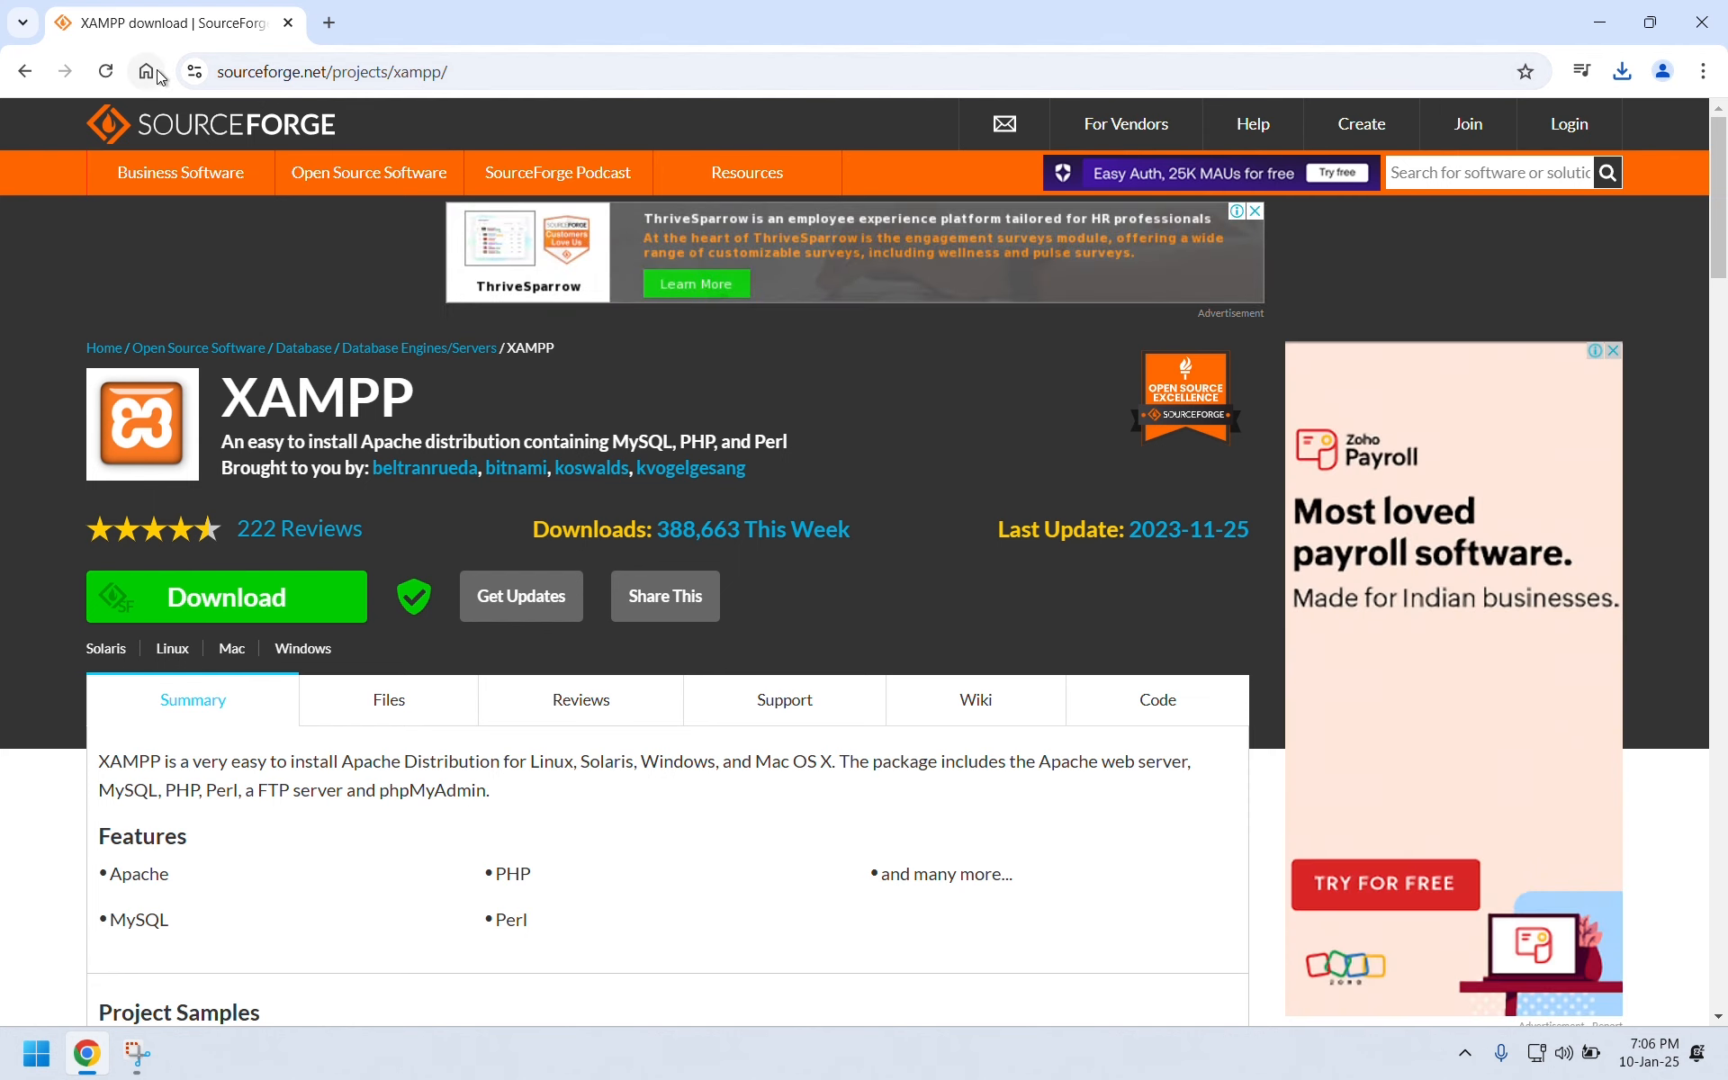
# Search Google for 'wordpress download' and open the WordPress.org download page.
pyautogui.click(154, 74)
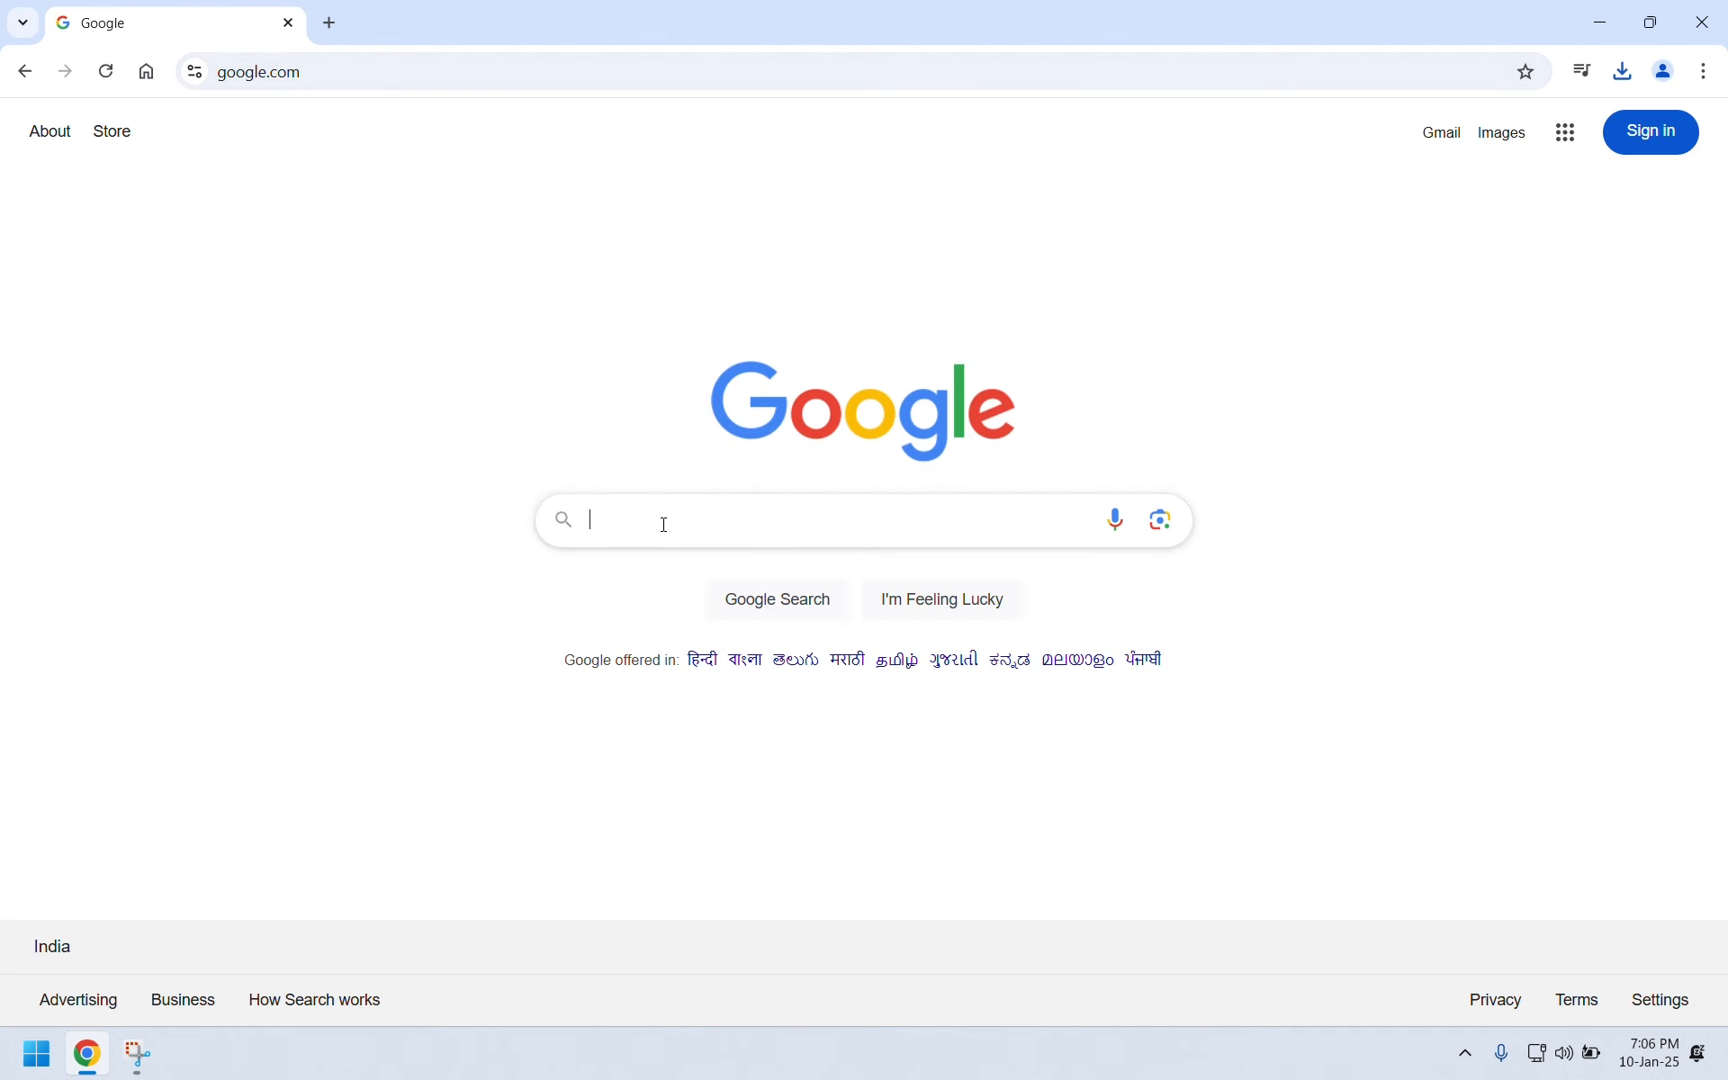
pyautogui.write('word')
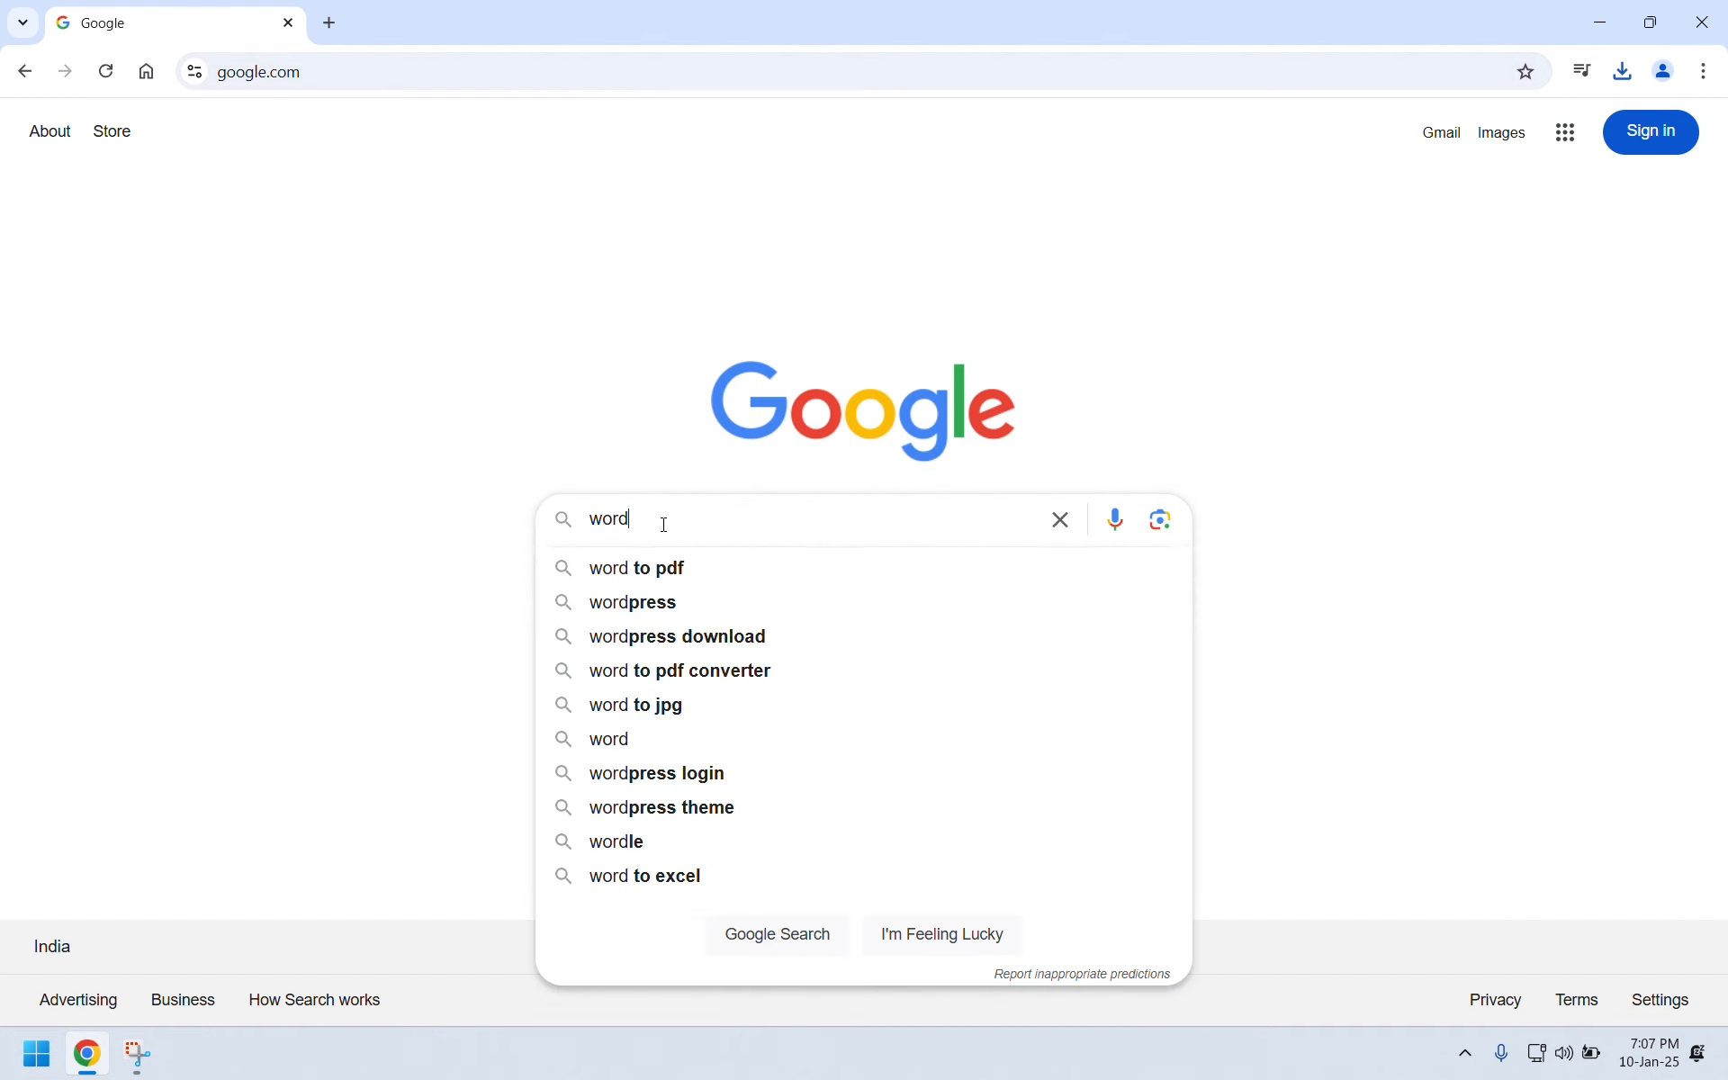
pyautogui.write('press')
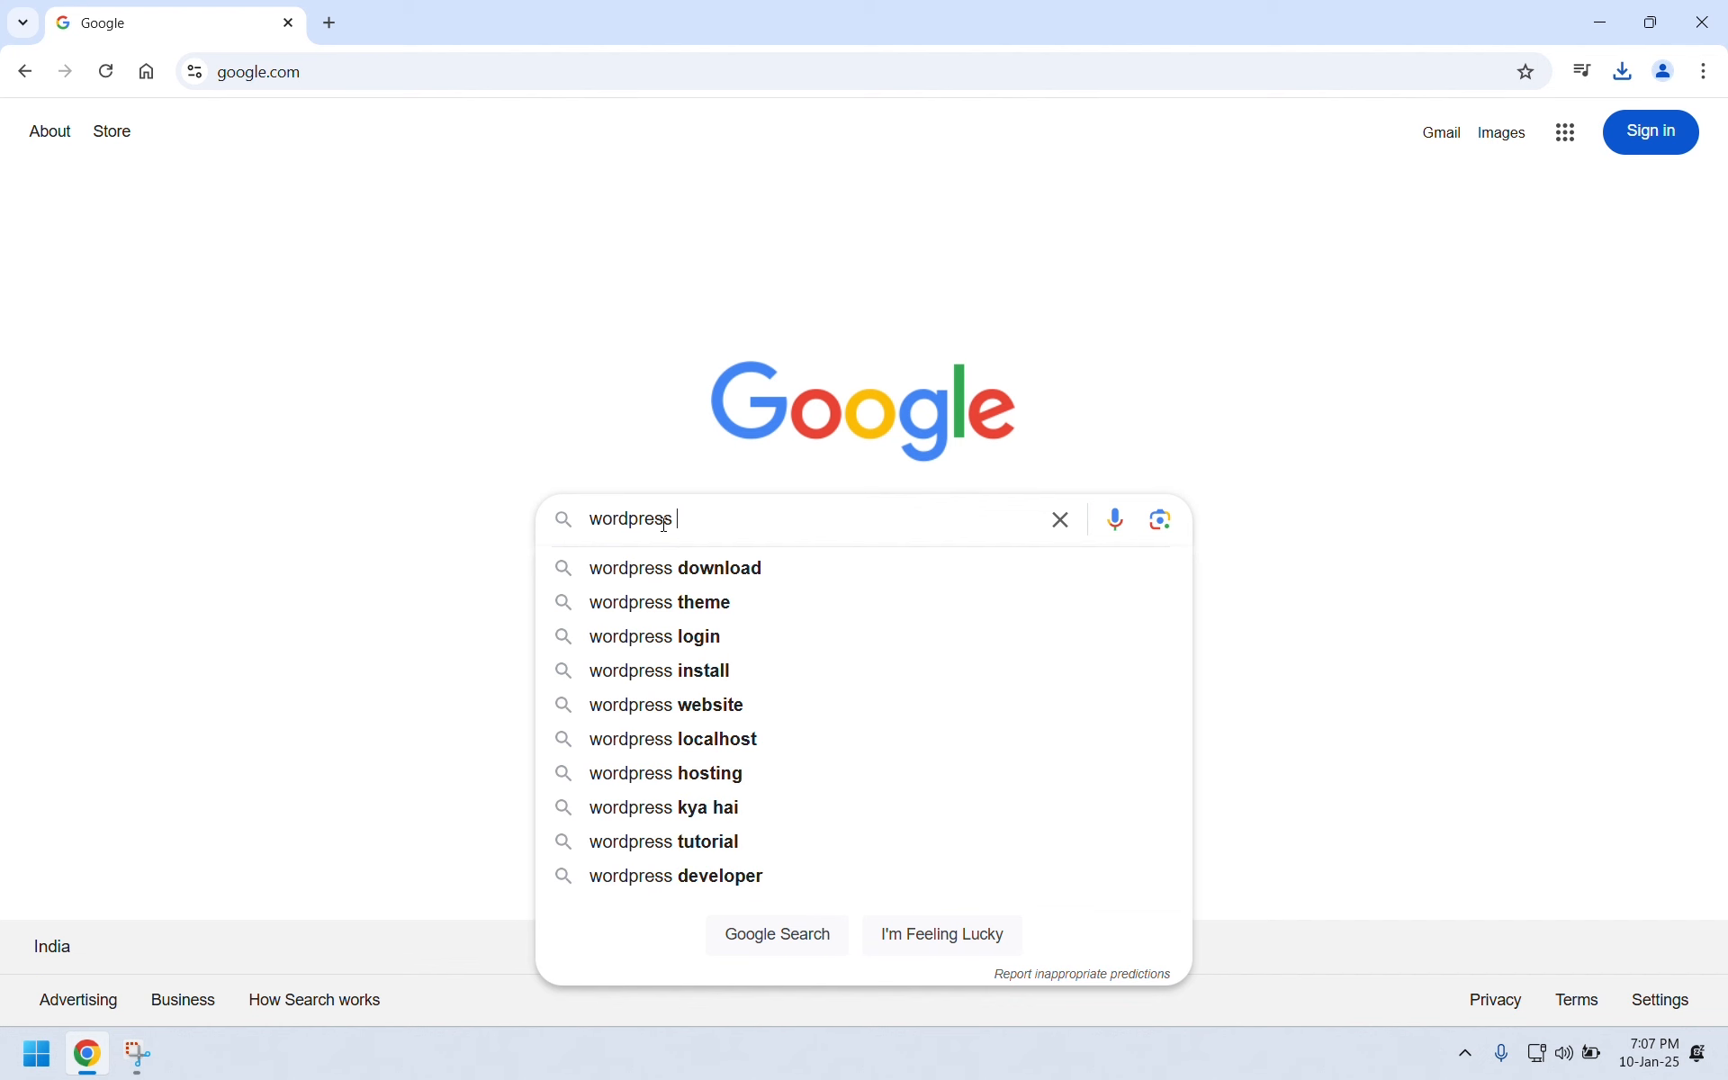
pyautogui.press('Down')
pyautogui.press('Return')
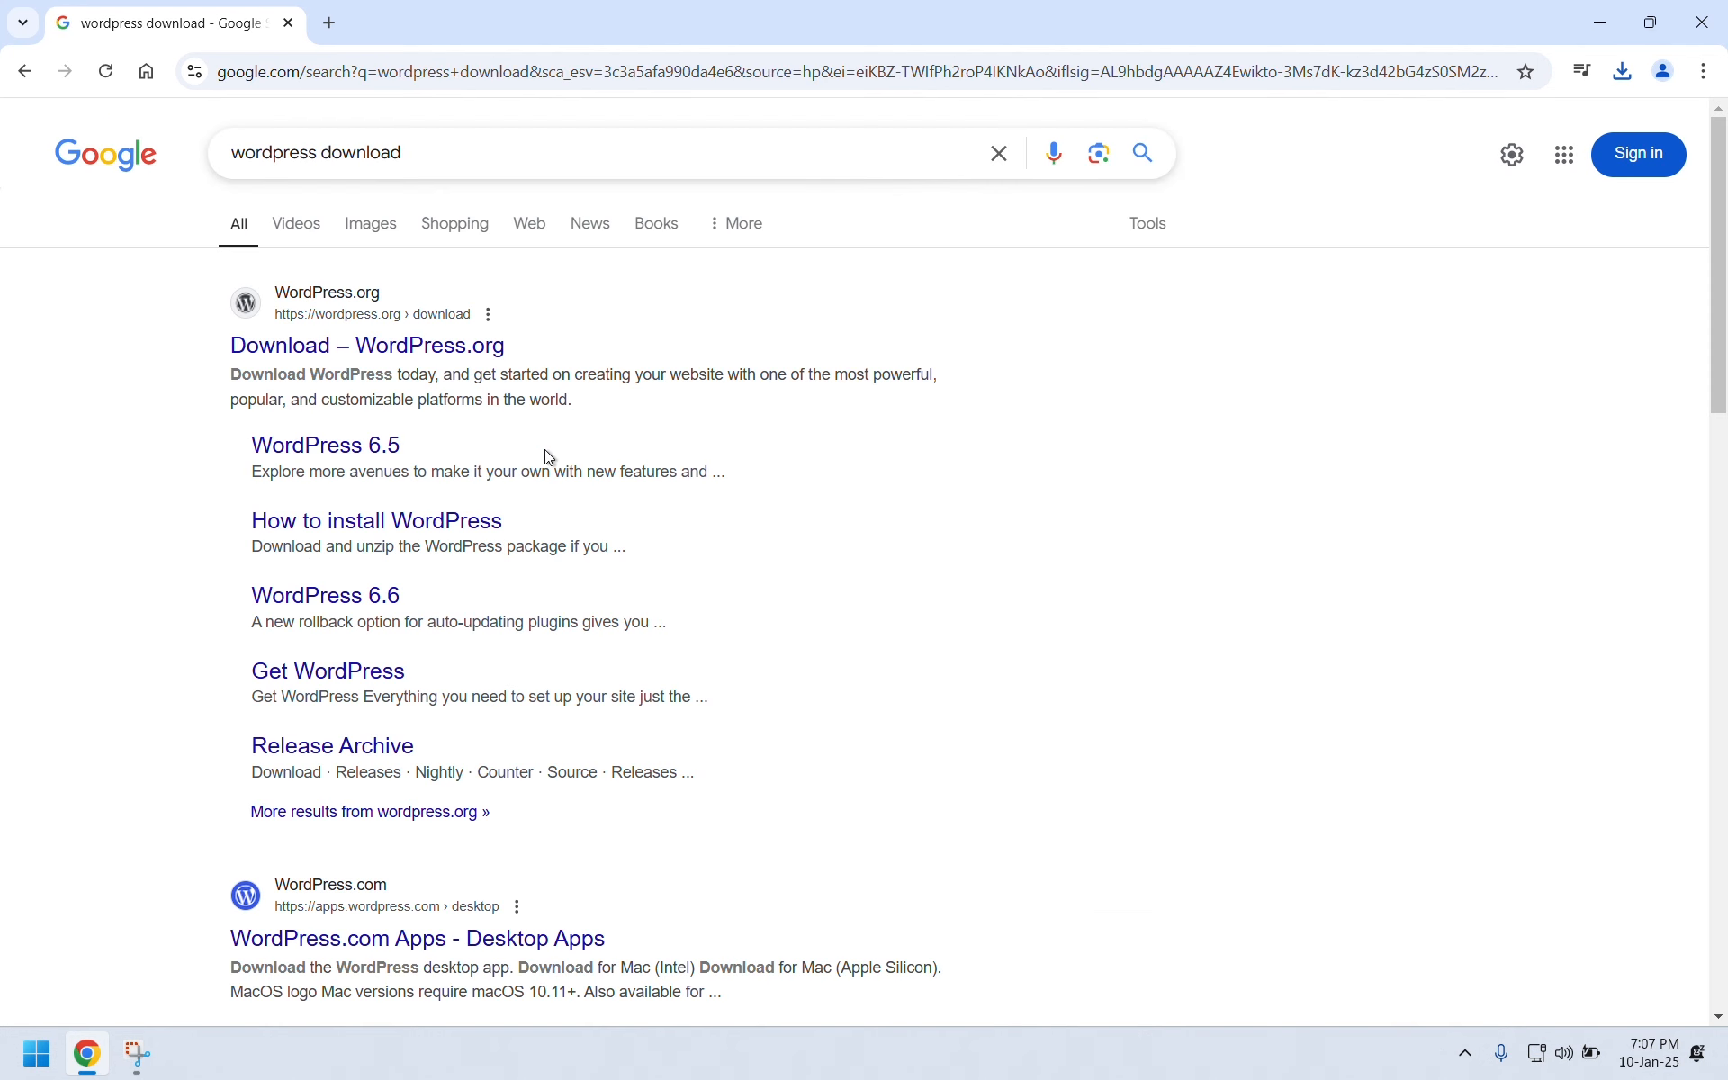
pyautogui.click(485, 359)
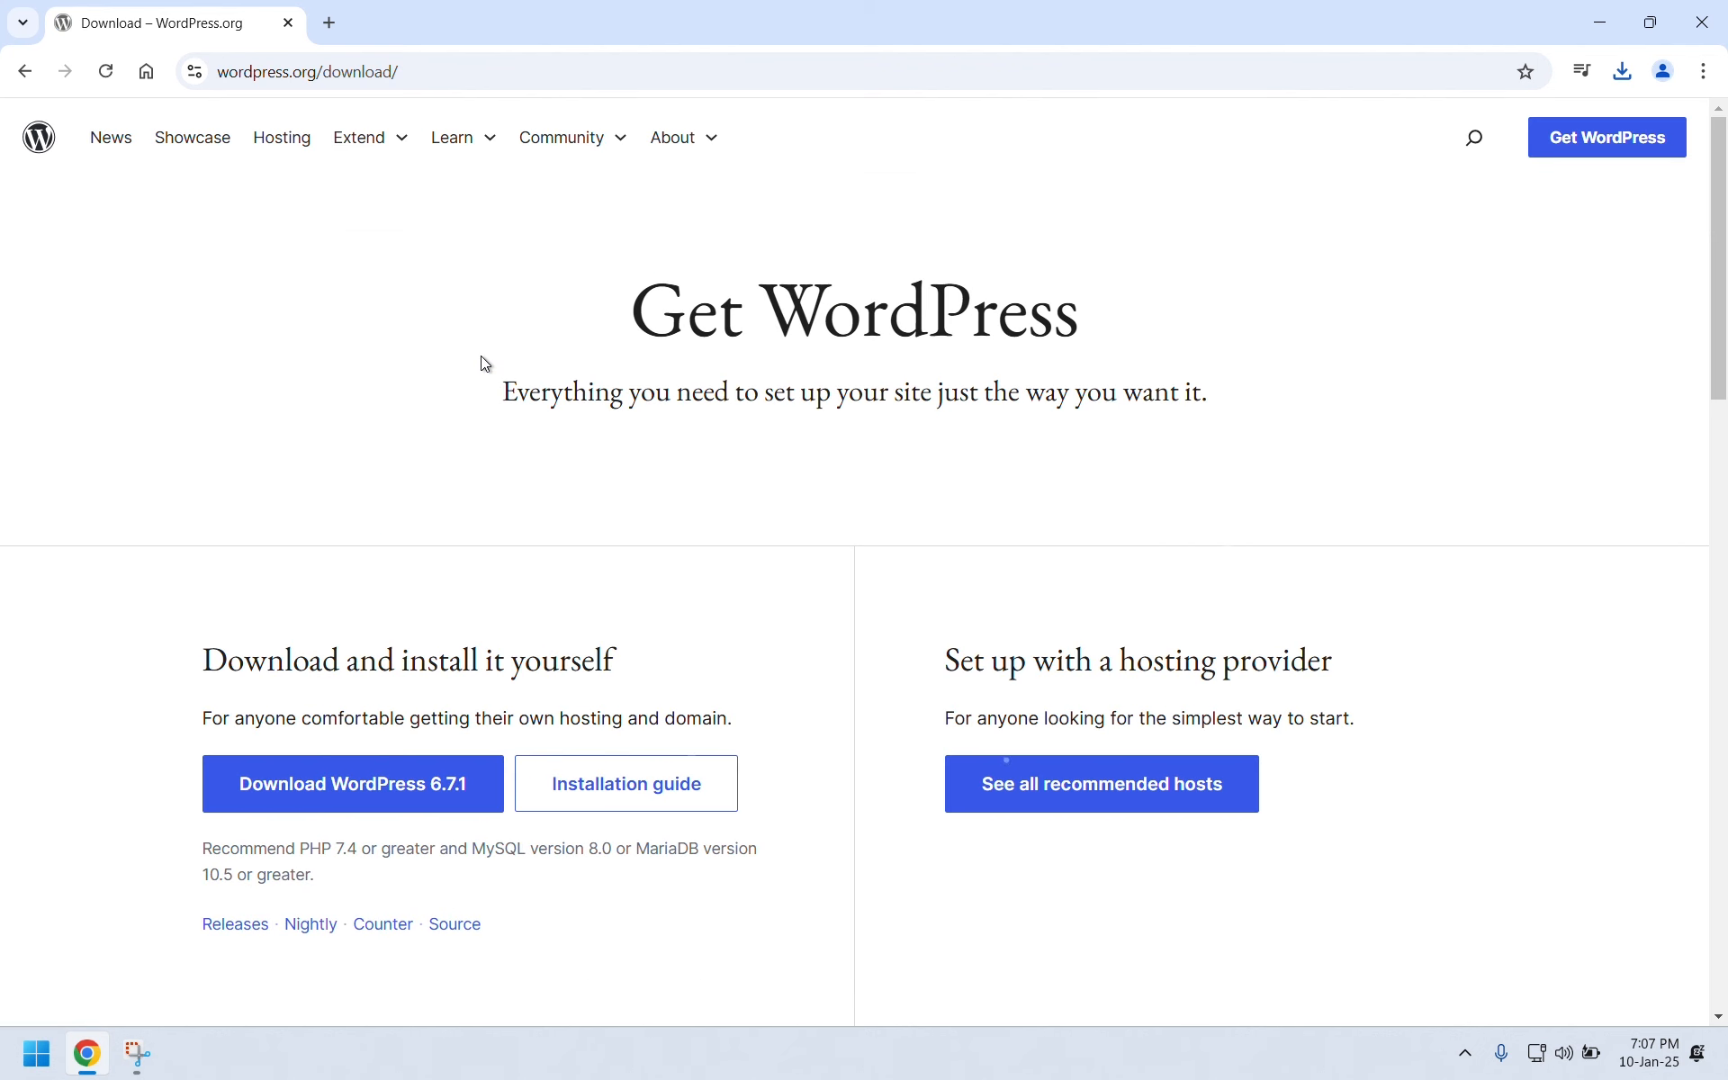
# Download WordPress 6.7.1 as wordpress-6.7.1.zip and confirm the download finished.
pyautogui.click(387, 789)
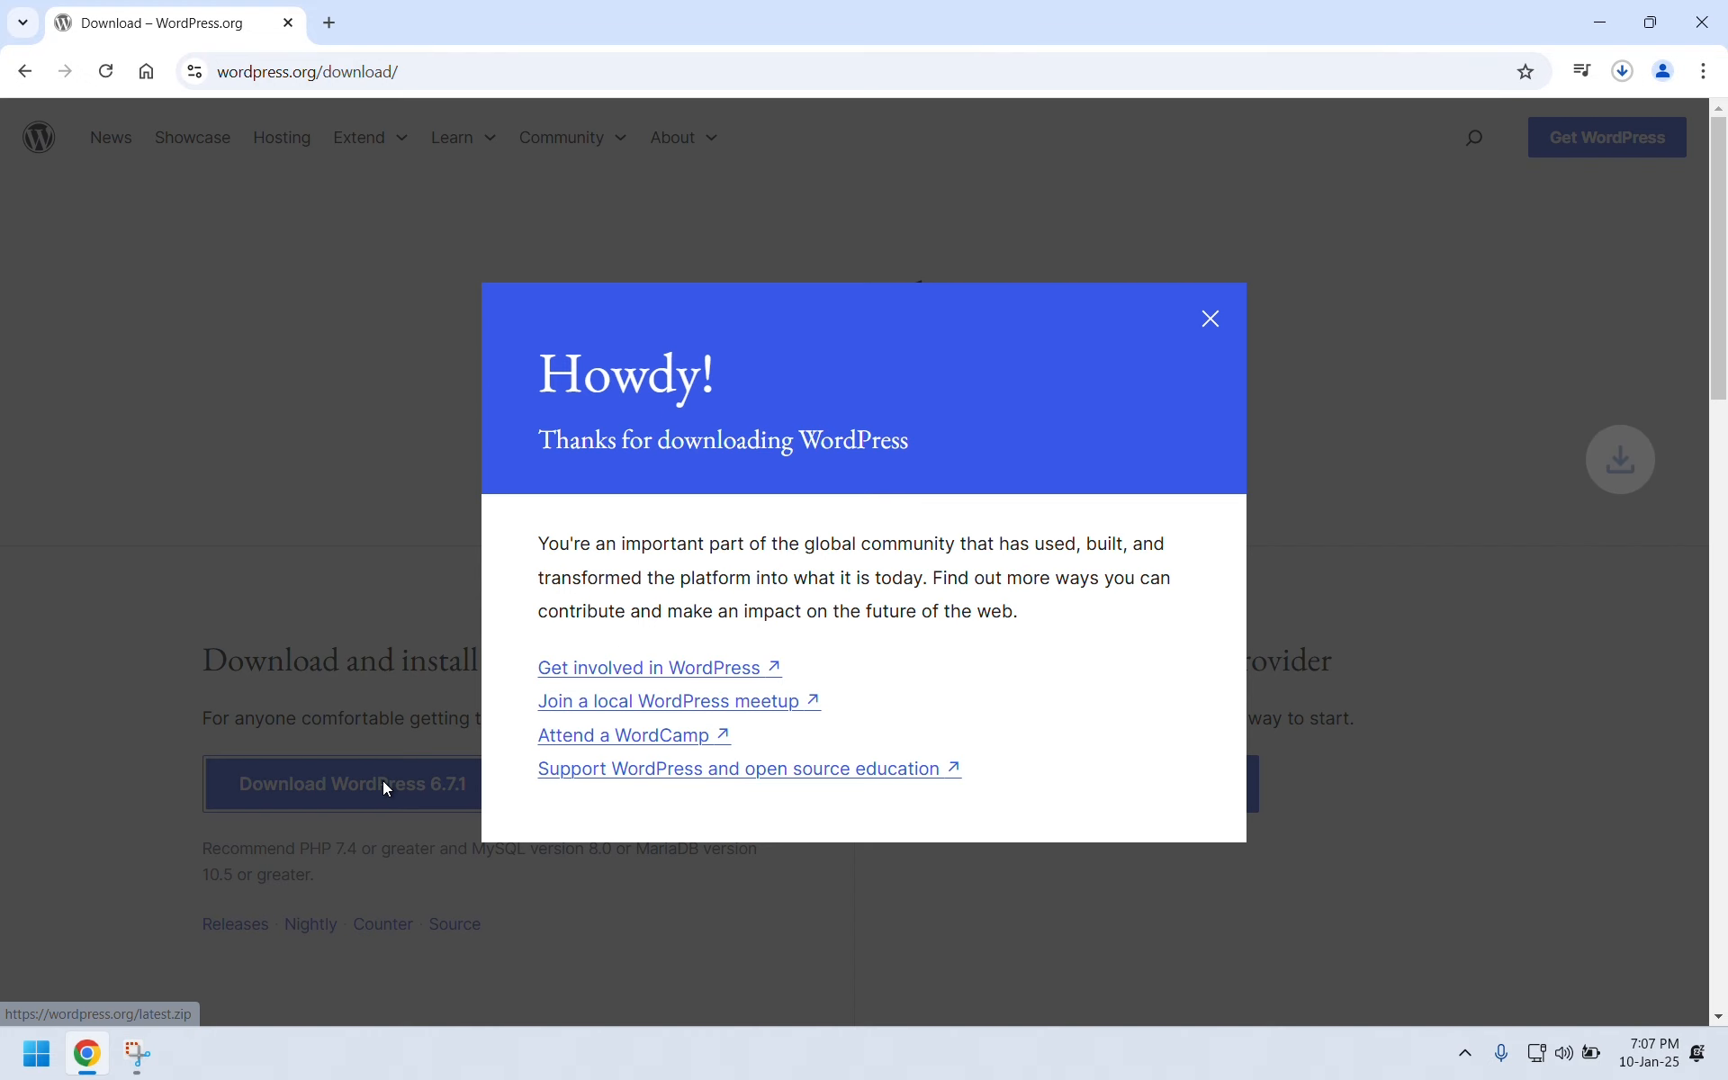
pyautogui.click(1620, 73)
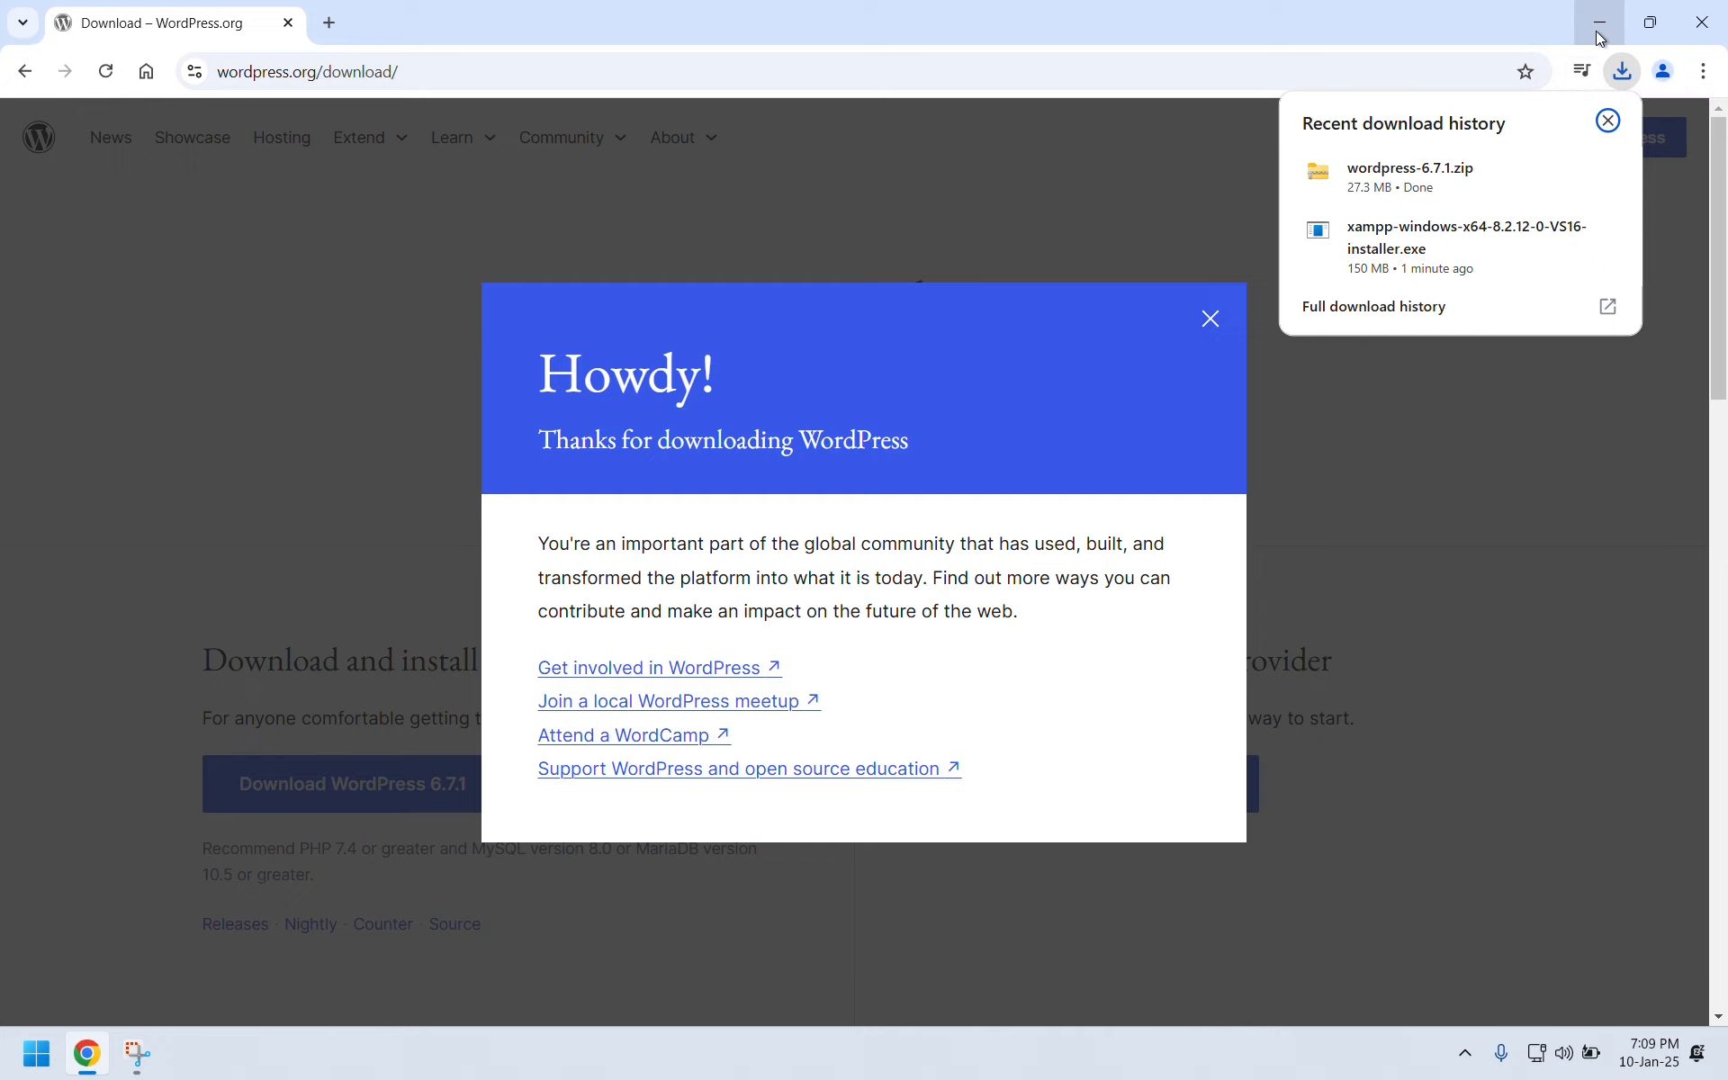
pyautogui.click(1600, 37)
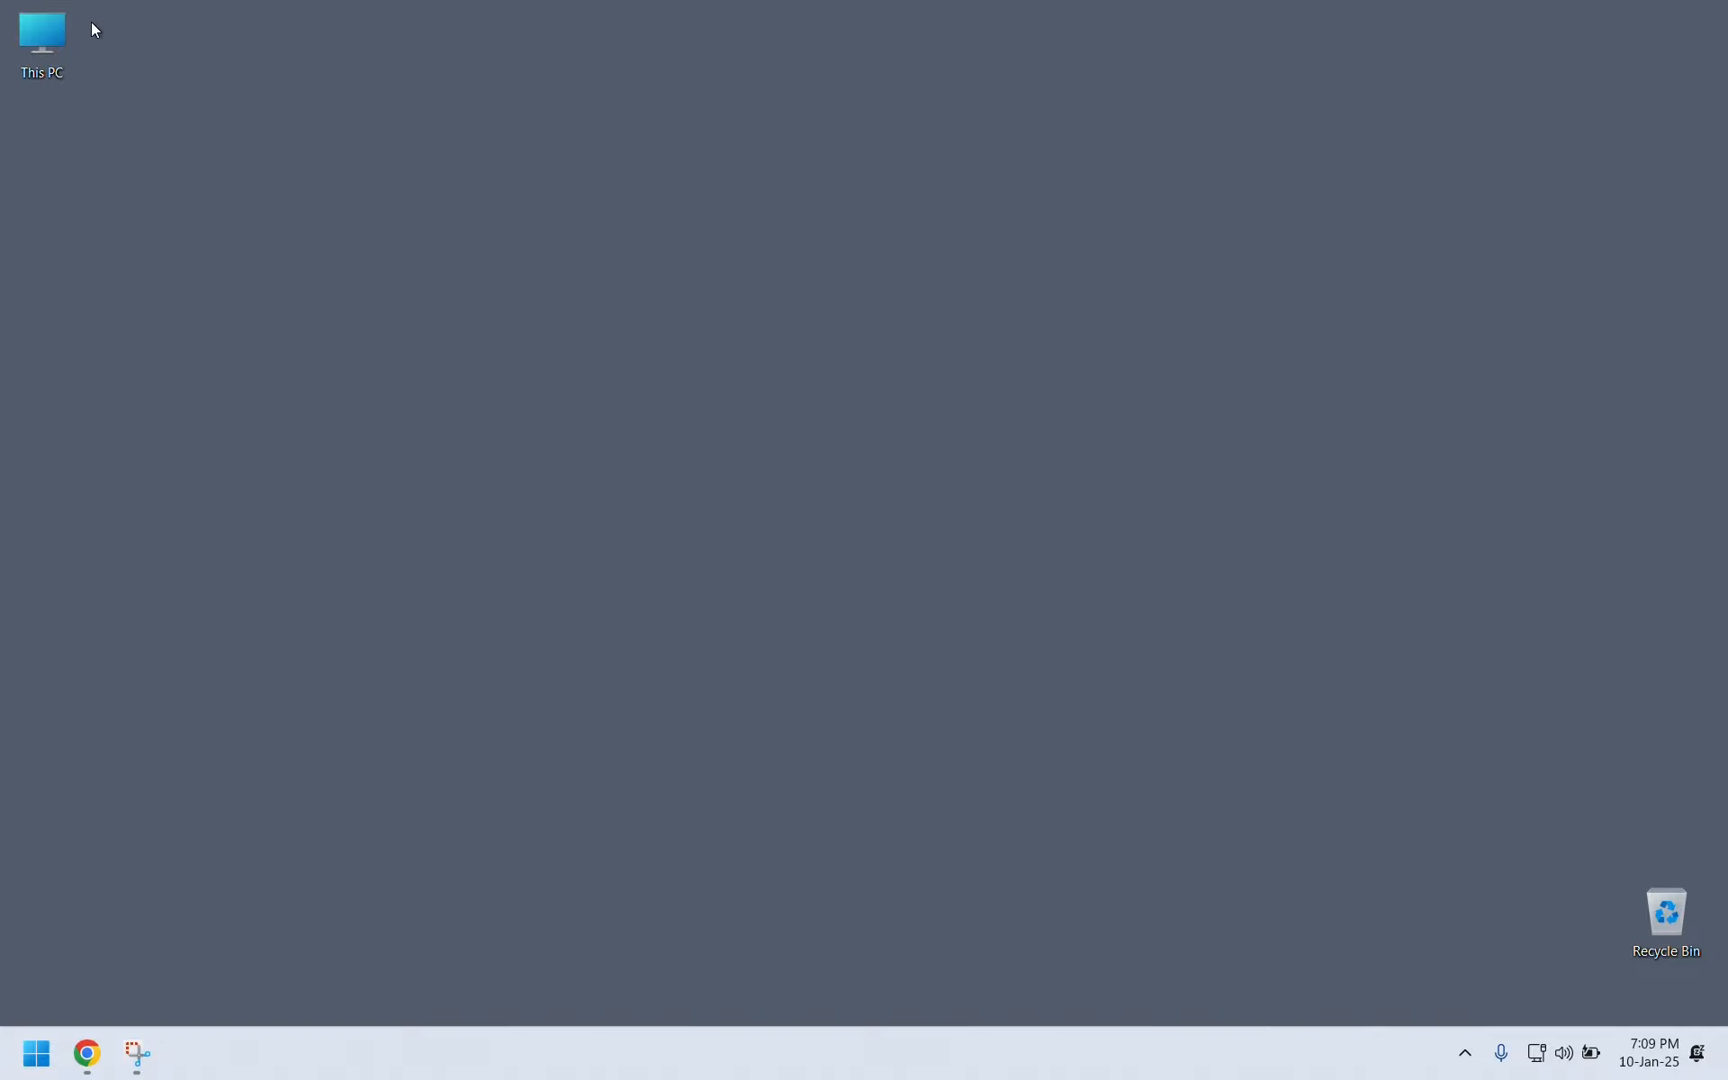
# Open the Downloads folder from This PC and run the XAMPP 8.2.12 installer.
pyautogui.doubleClick(36, 29)
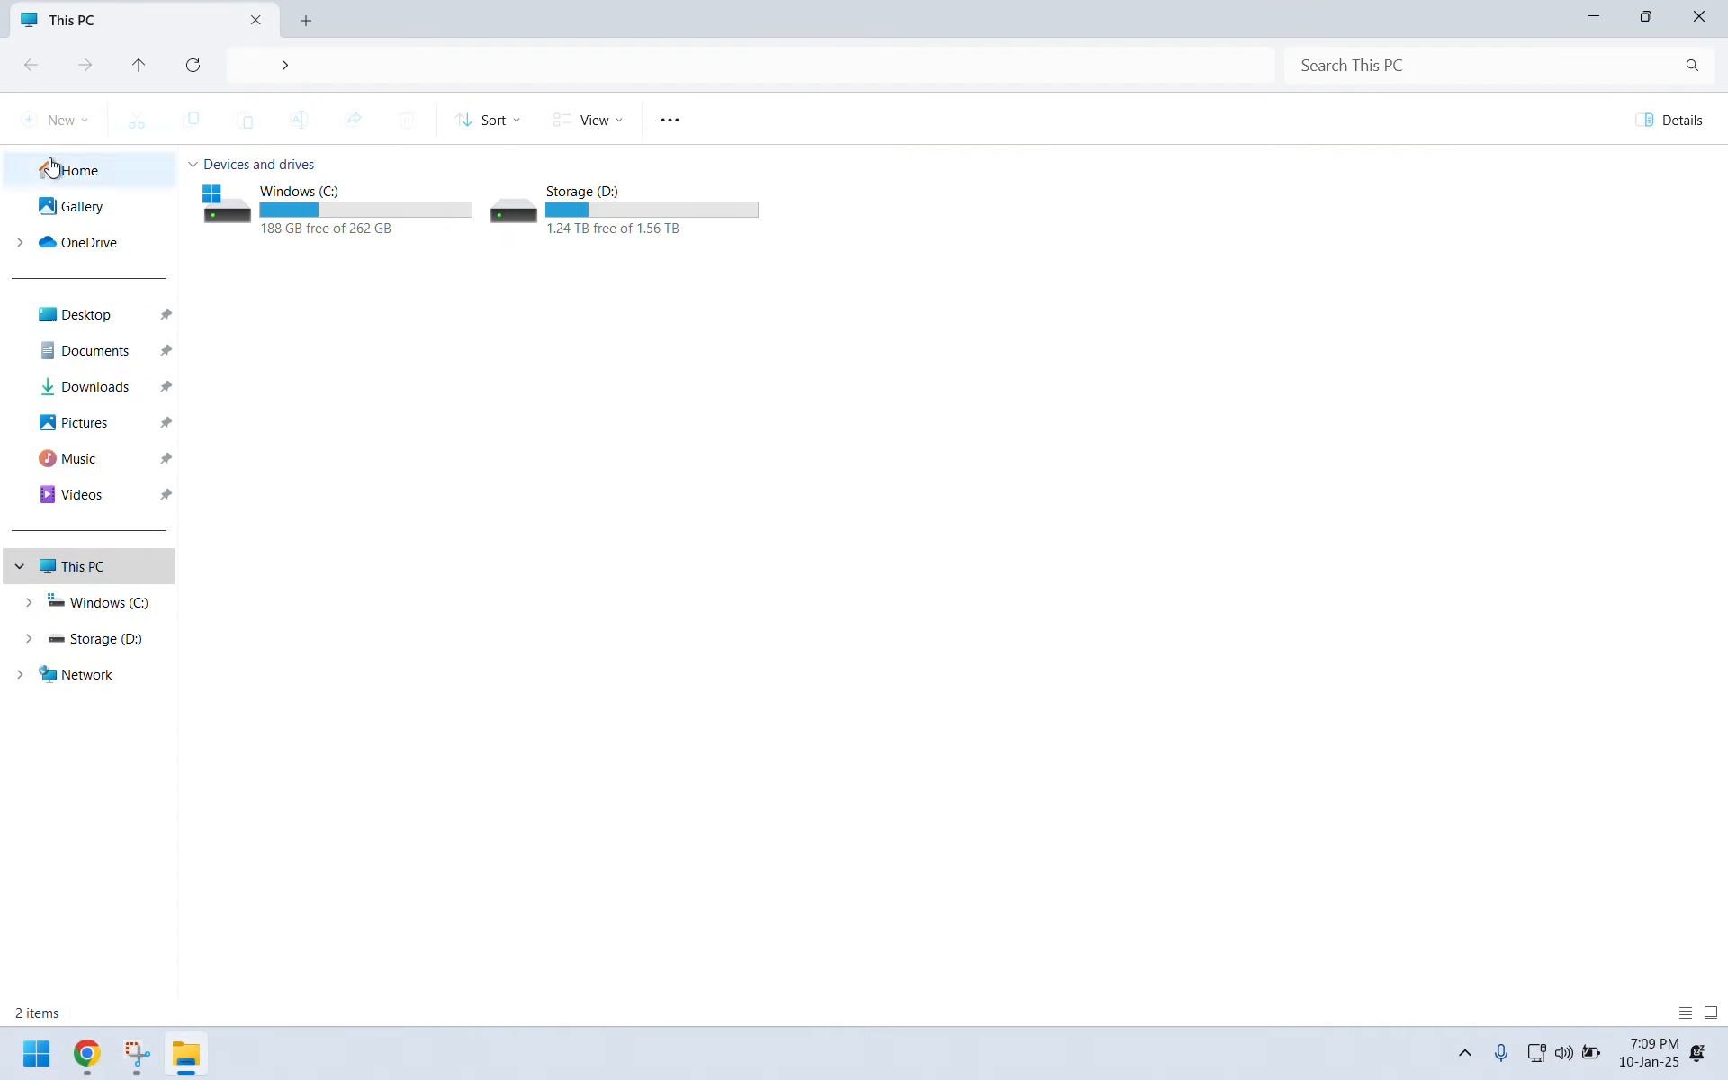
pyautogui.click(100, 389)
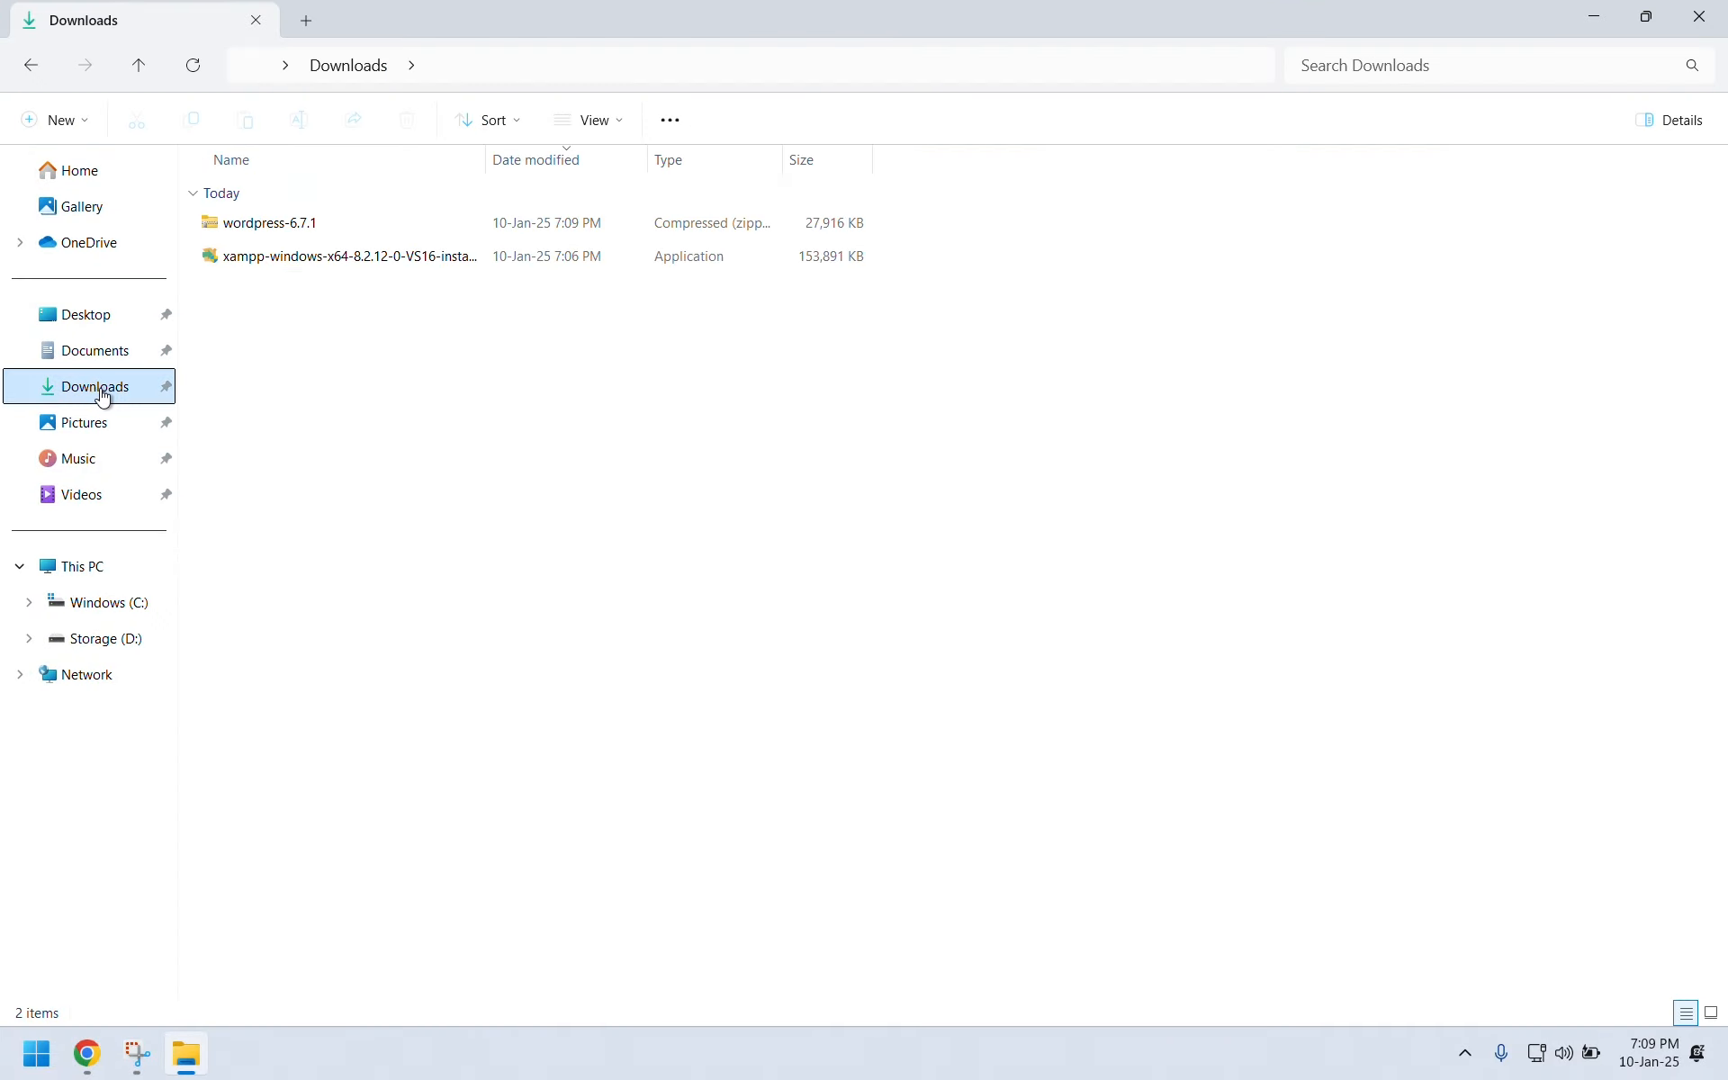
pyautogui.doubleClick(290, 263)
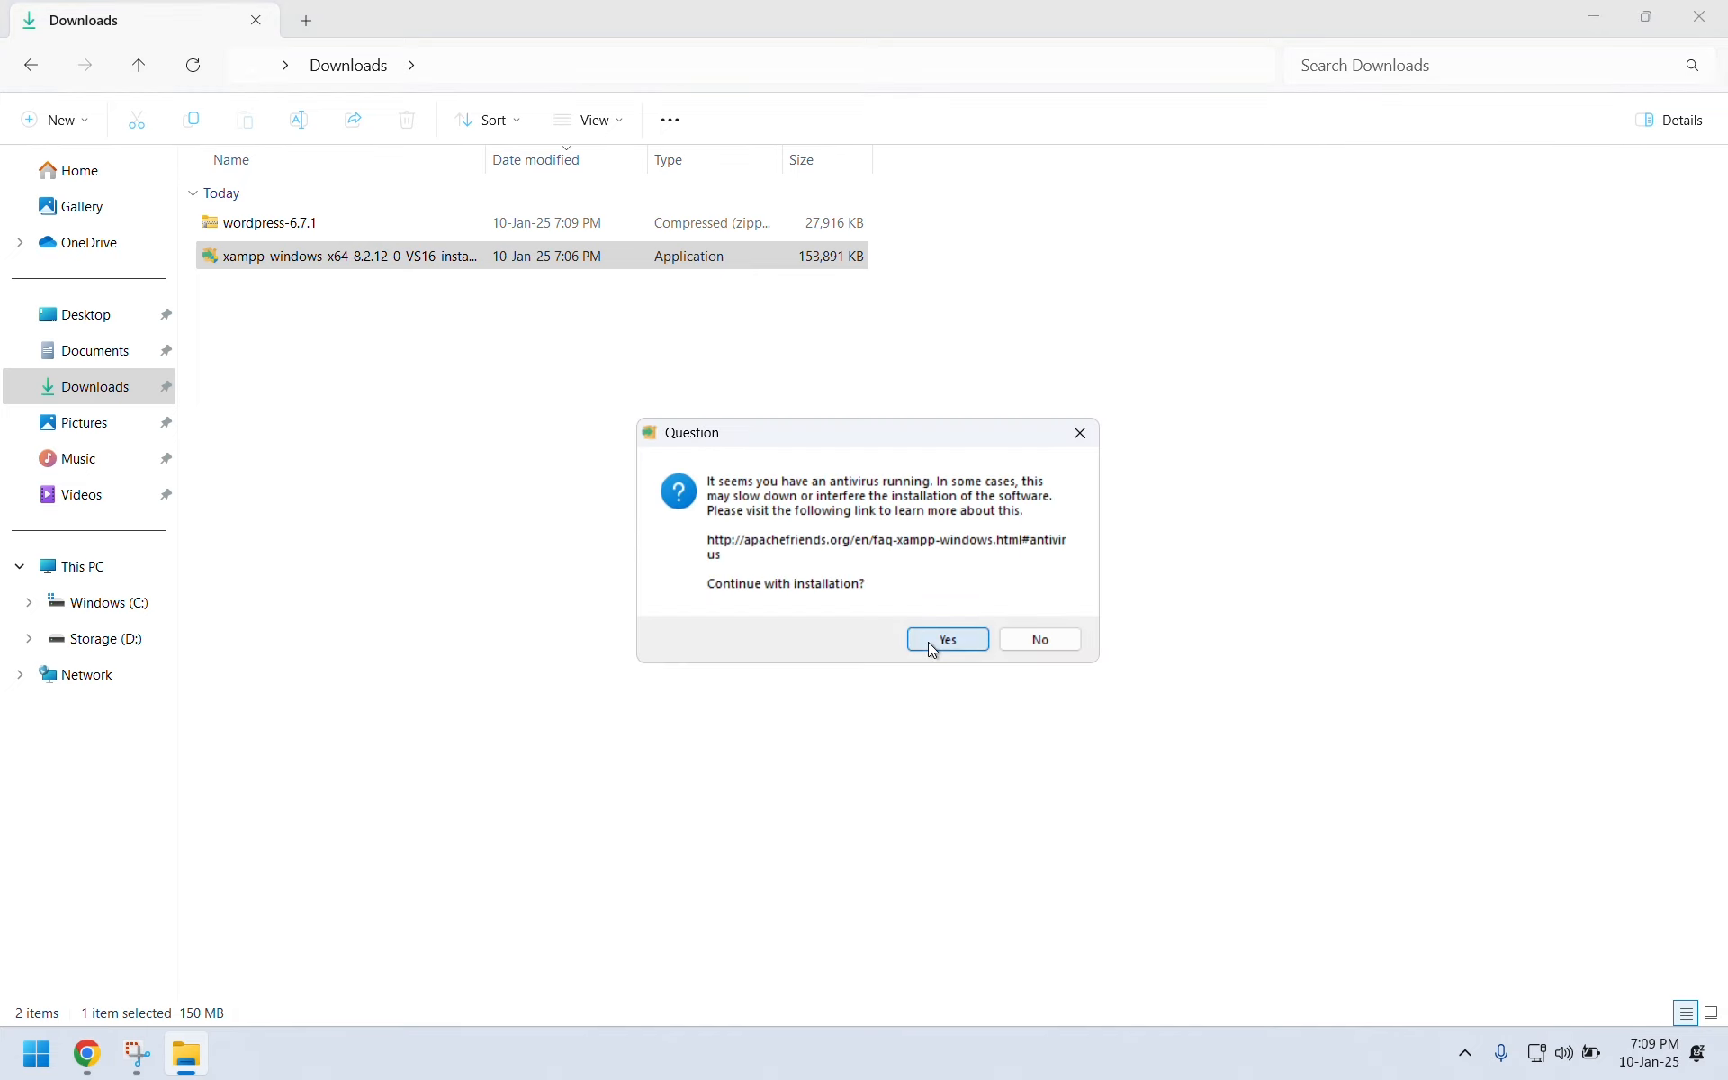
# Install XAMPP to C:\xampp with default components and language, accepting the antivirus and permissions warnings.
pyautogui.click(932, 641)
pyautogui.click(1013, 627)
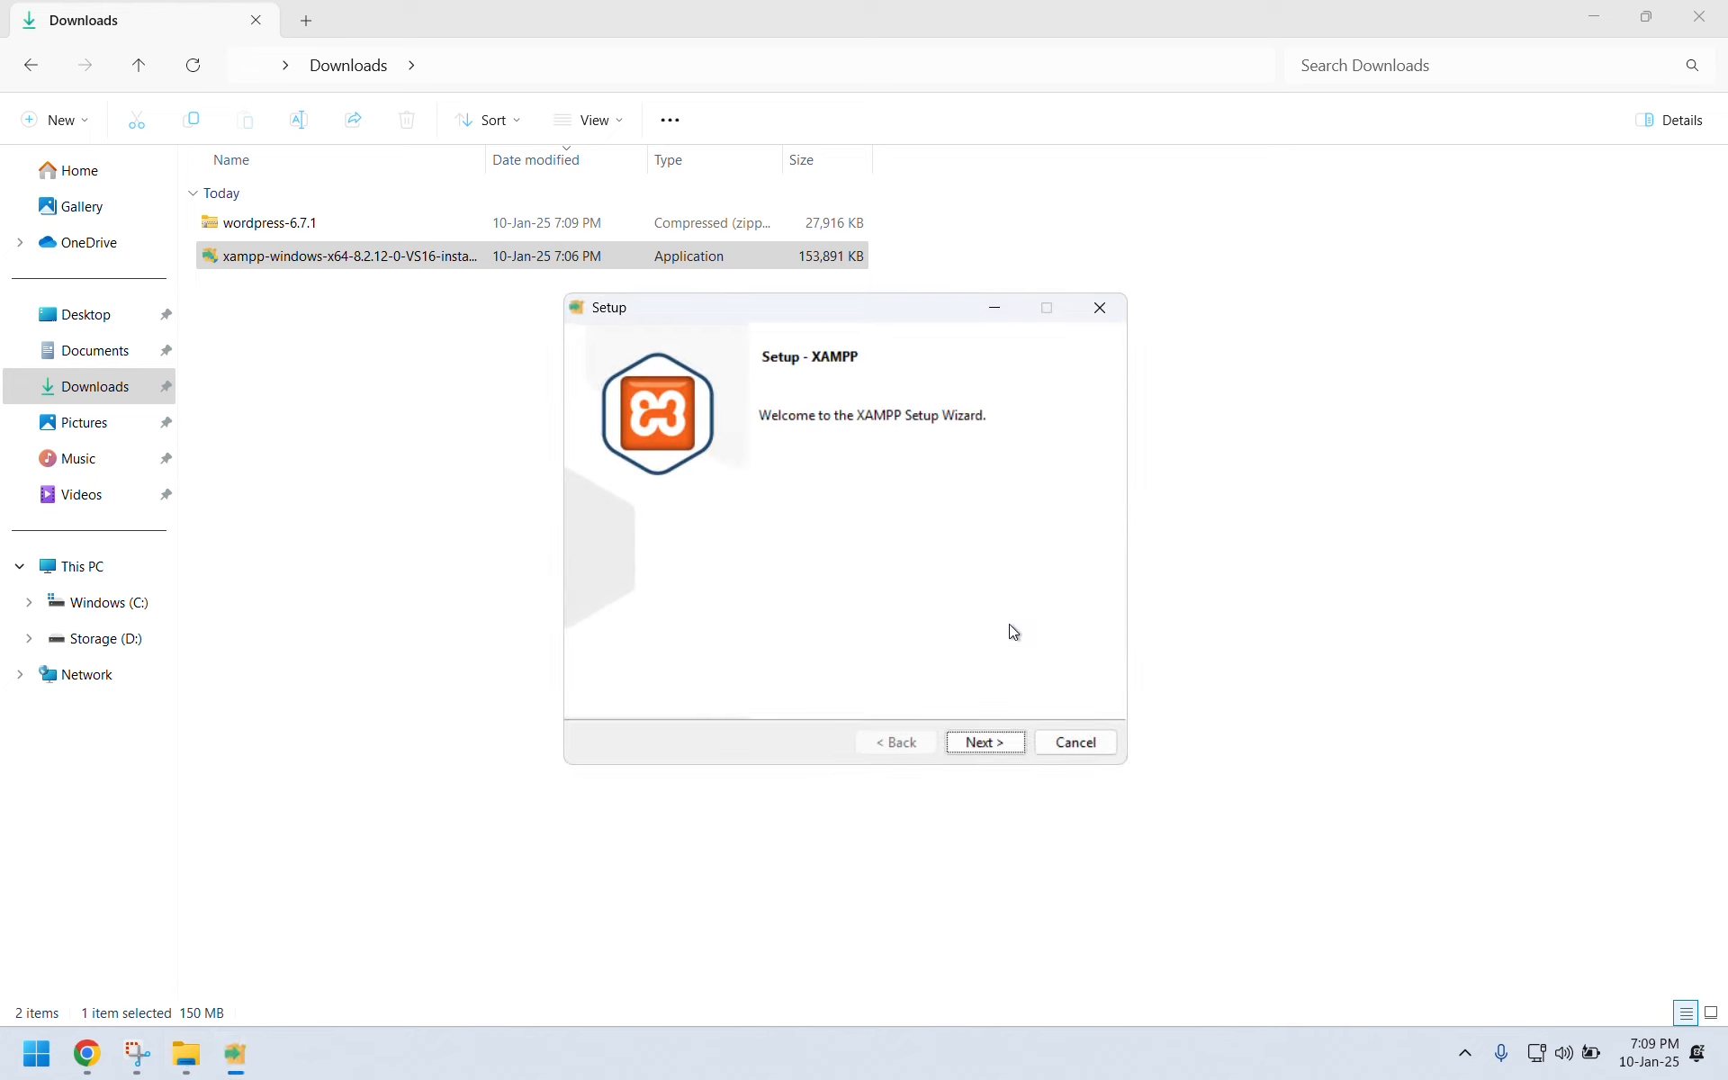
pyautogui.click(984, 741)
pyautogui.click(988, 743)
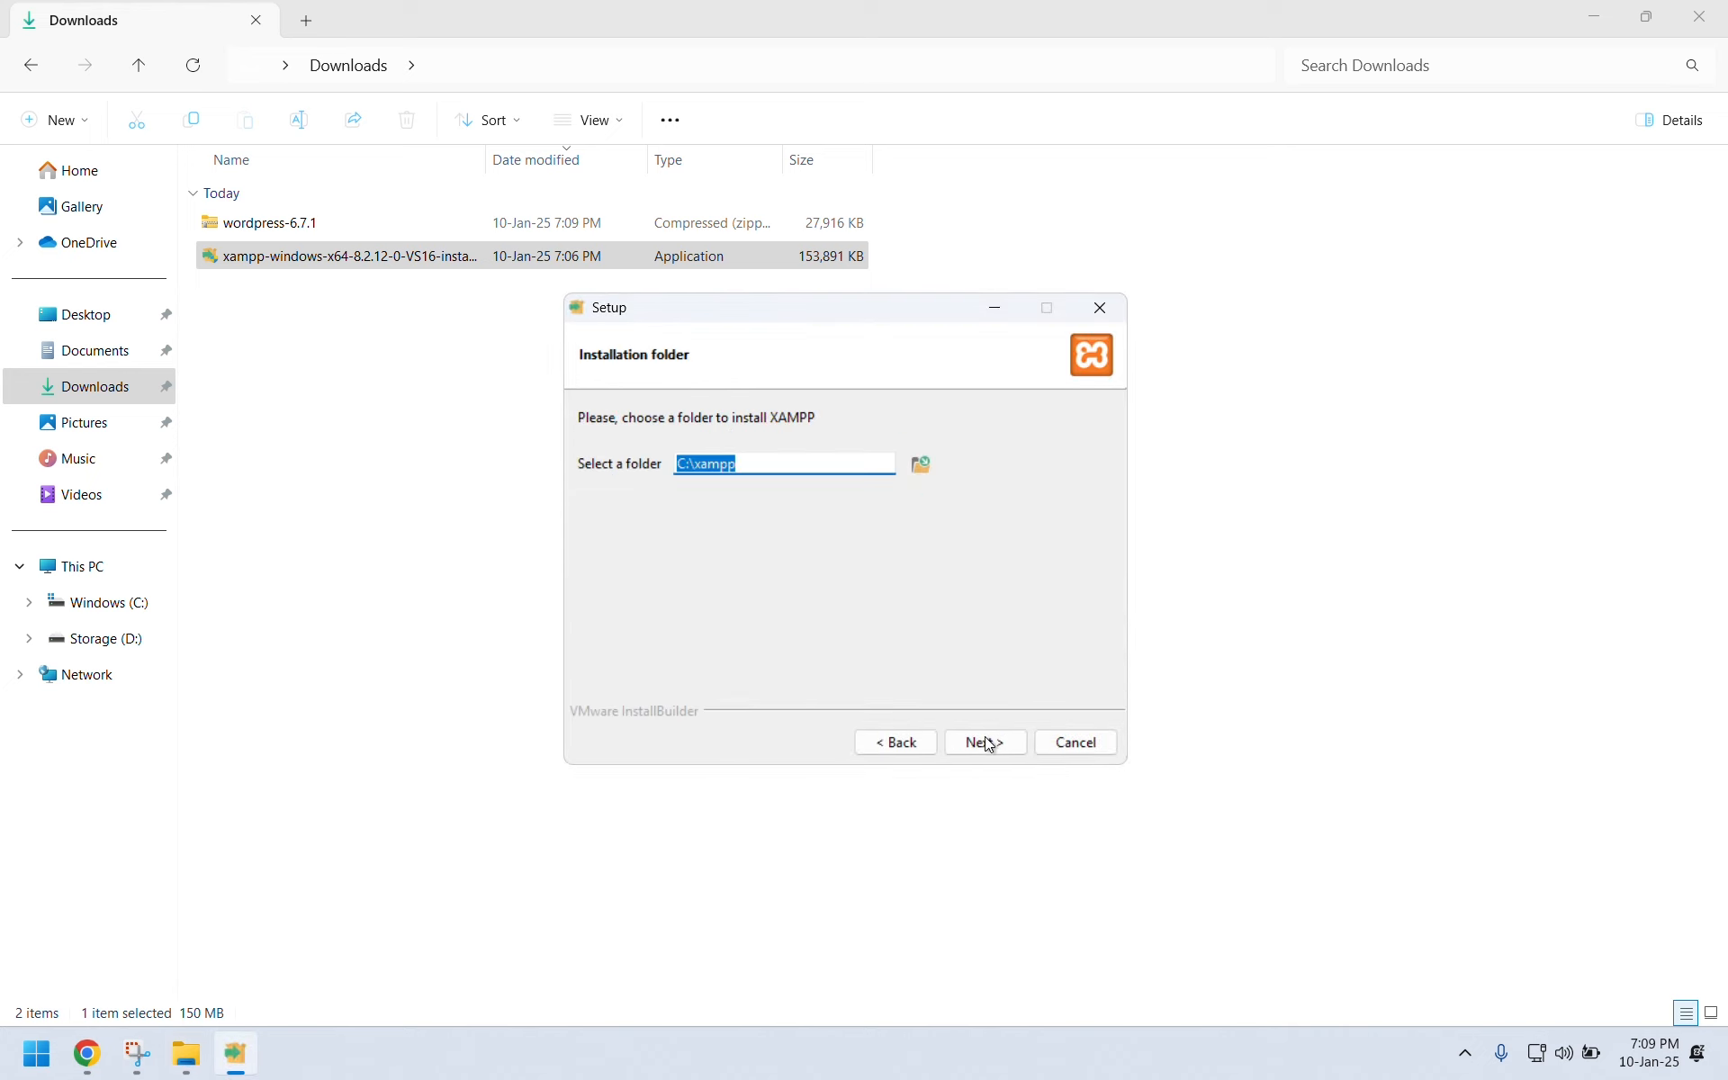
pyautogui.click(989, 743)
pyautogui.click(990, 743)
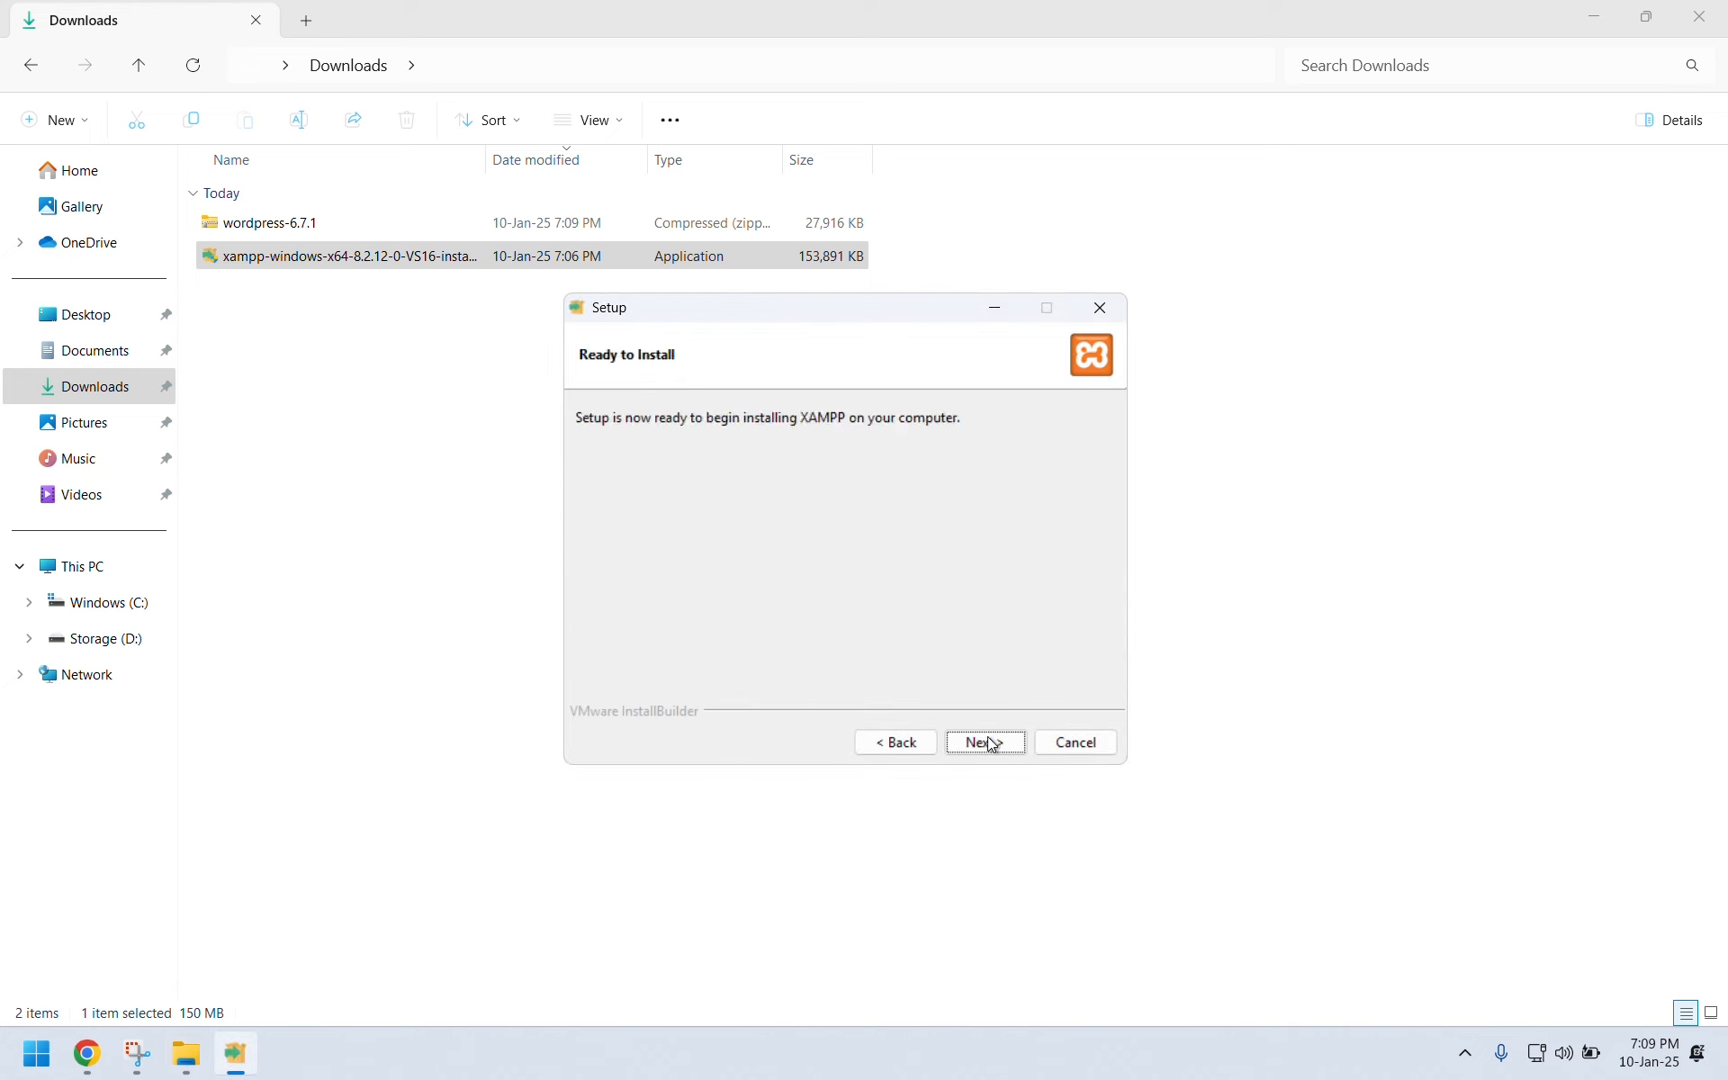
pyautogui.click(989, 742)
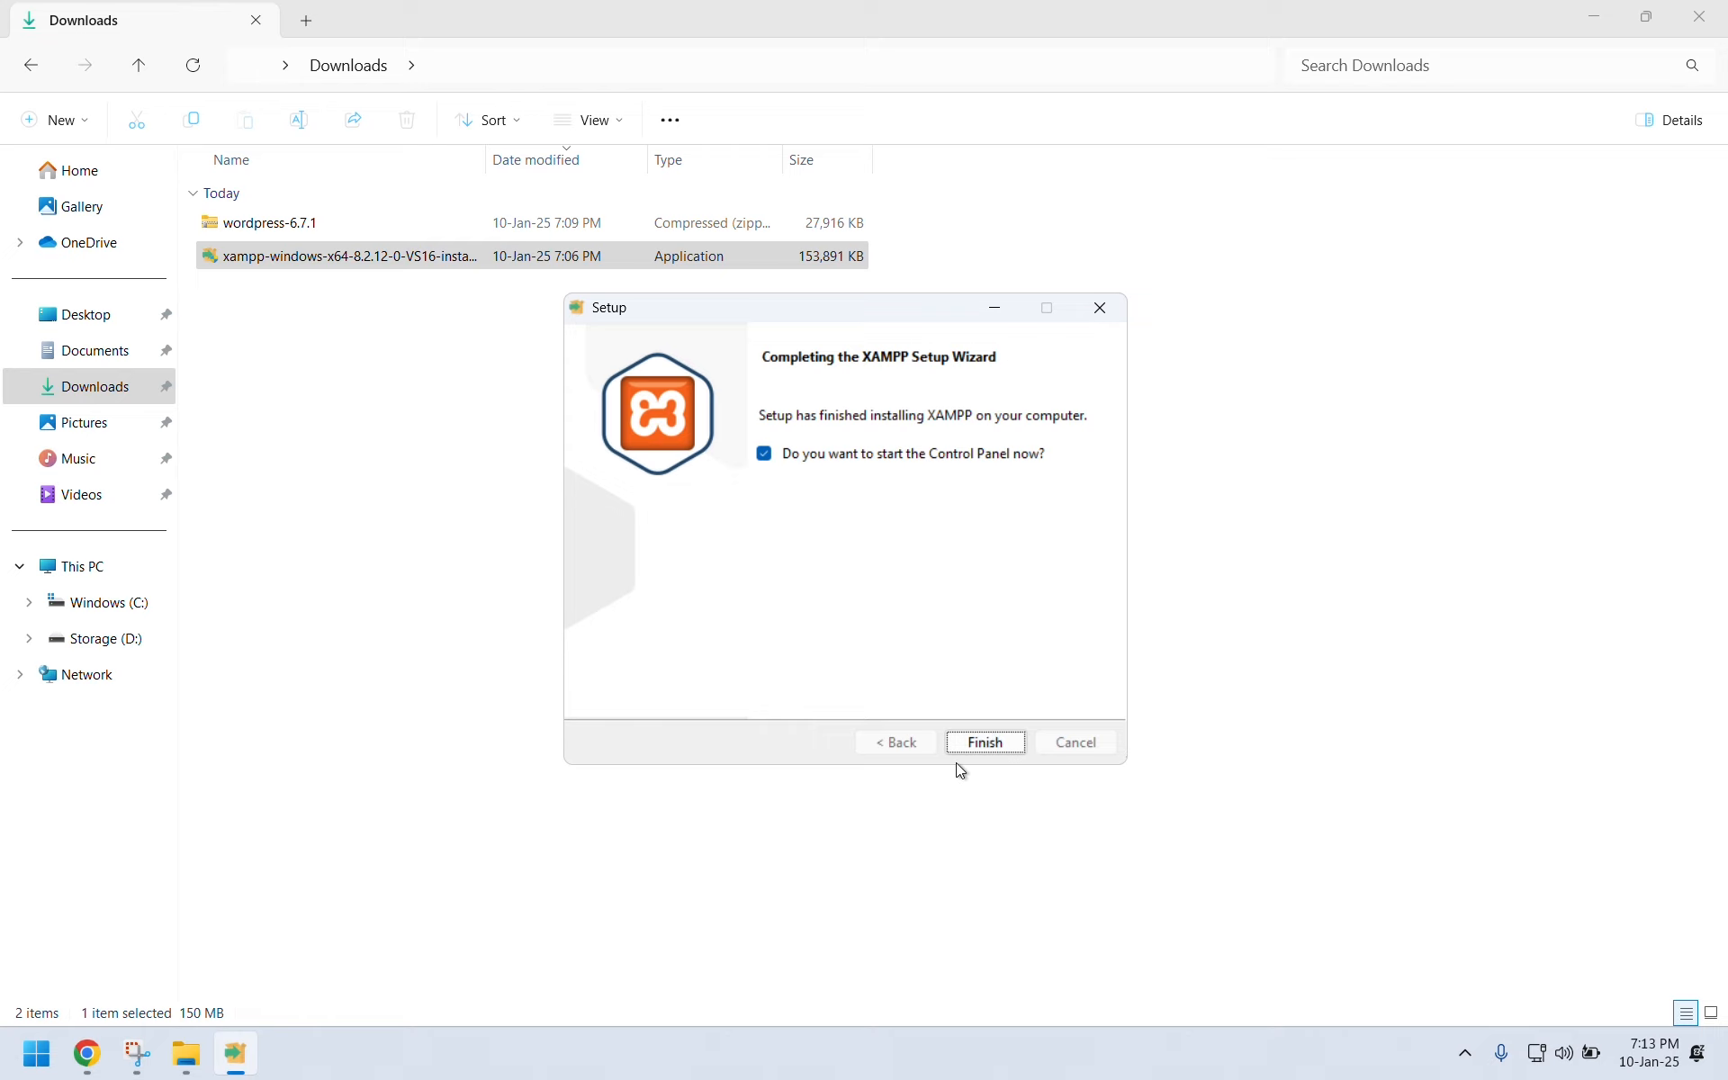
pyautogui.click(983, 743)
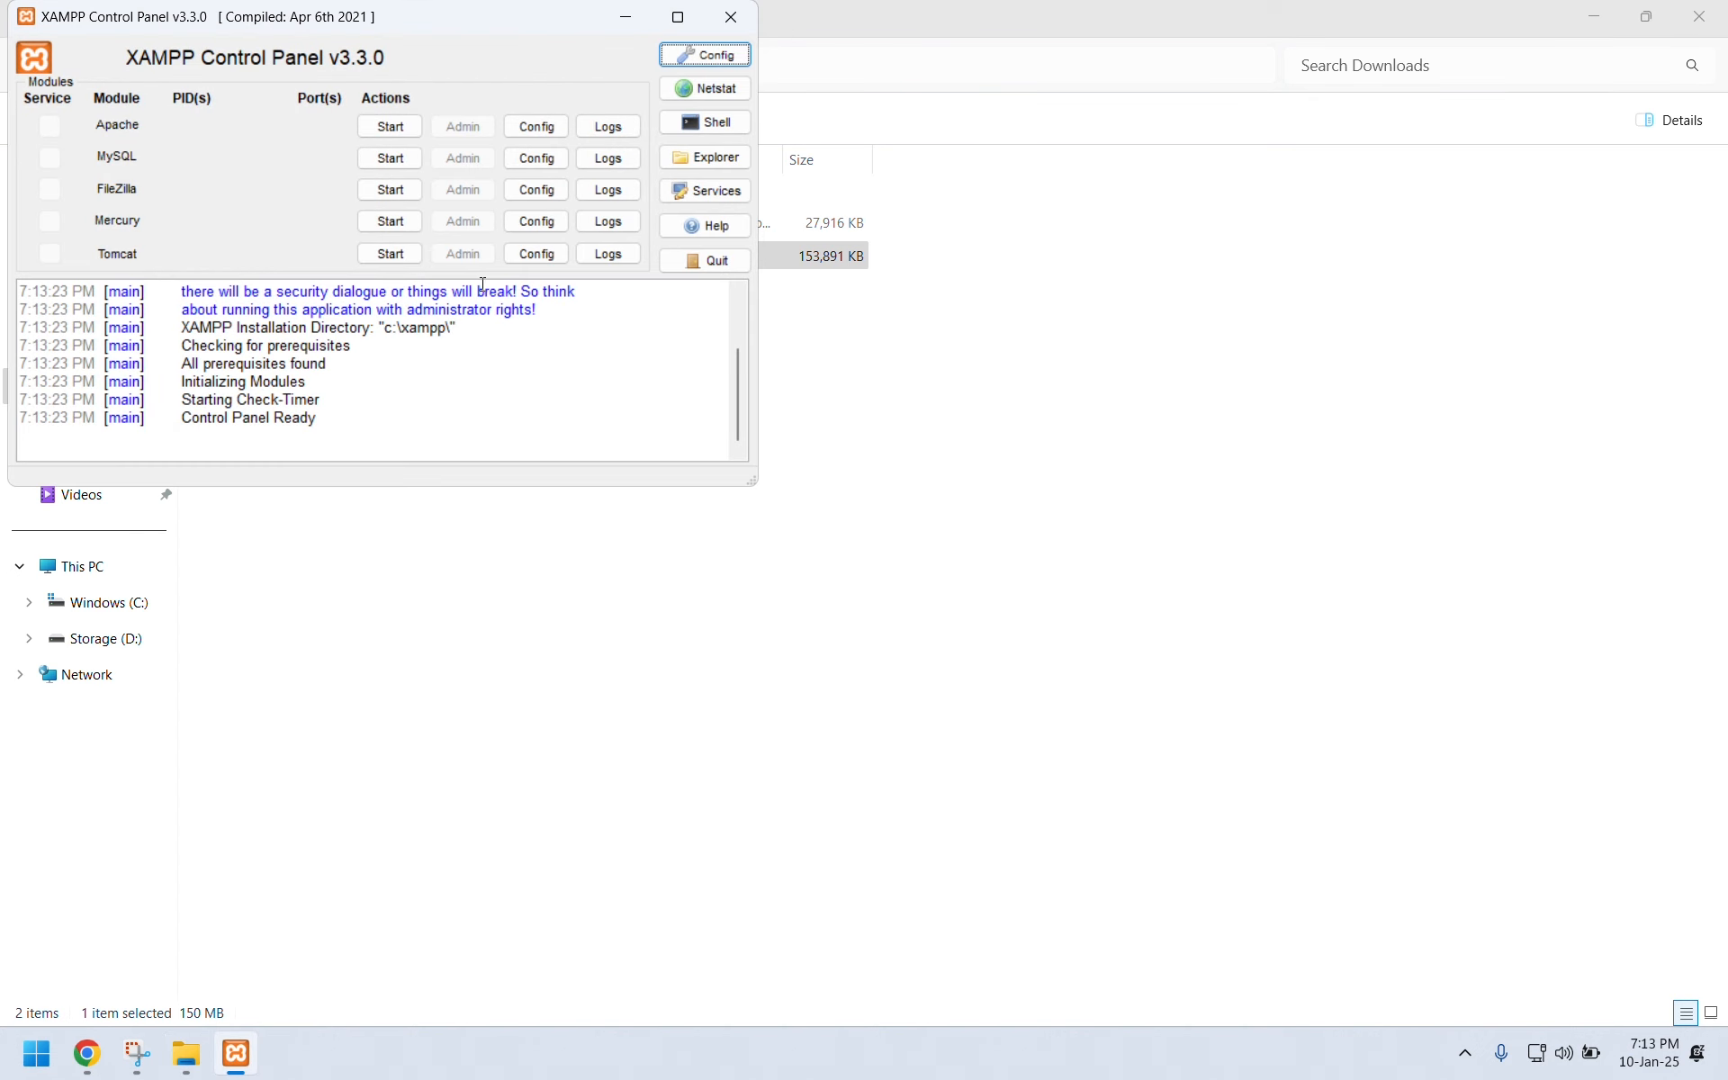
# Start the Apache (ports 80/443) and MySQL (port 3306) servers in the XAMPP Control Panel.
pyautogui.click(392, 128)
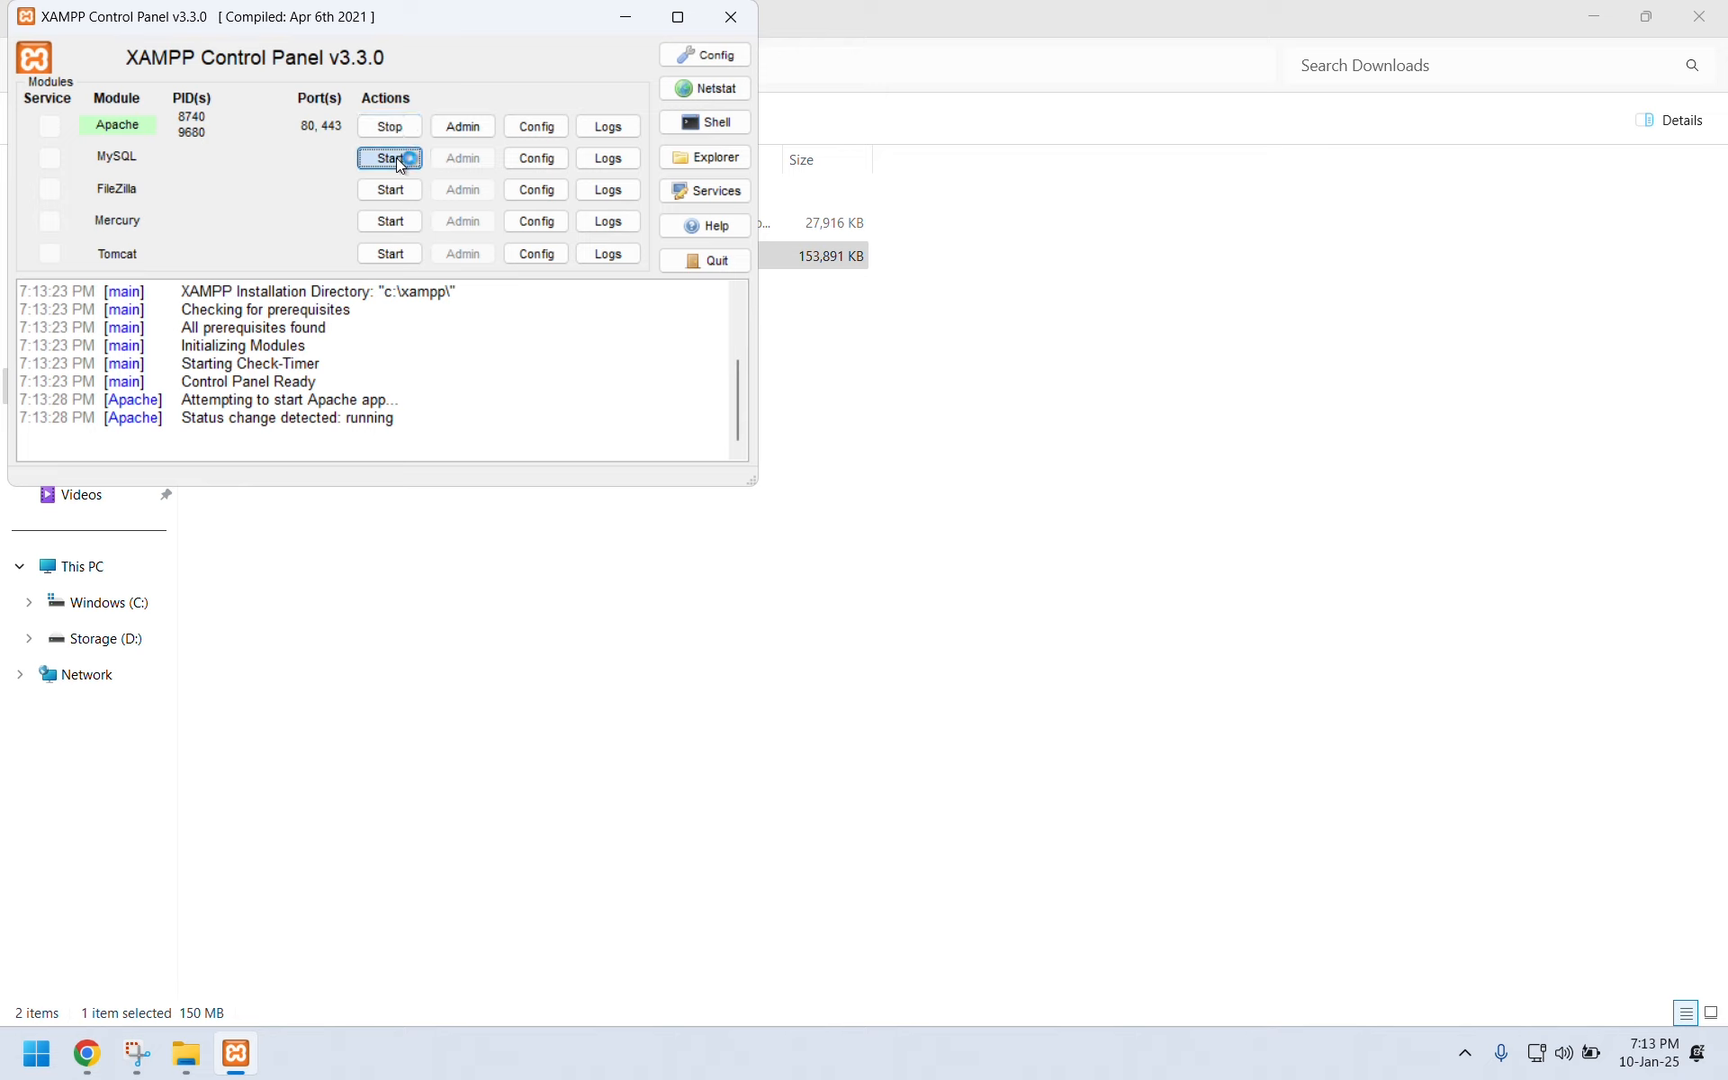
pyautogui.click(396, 158)
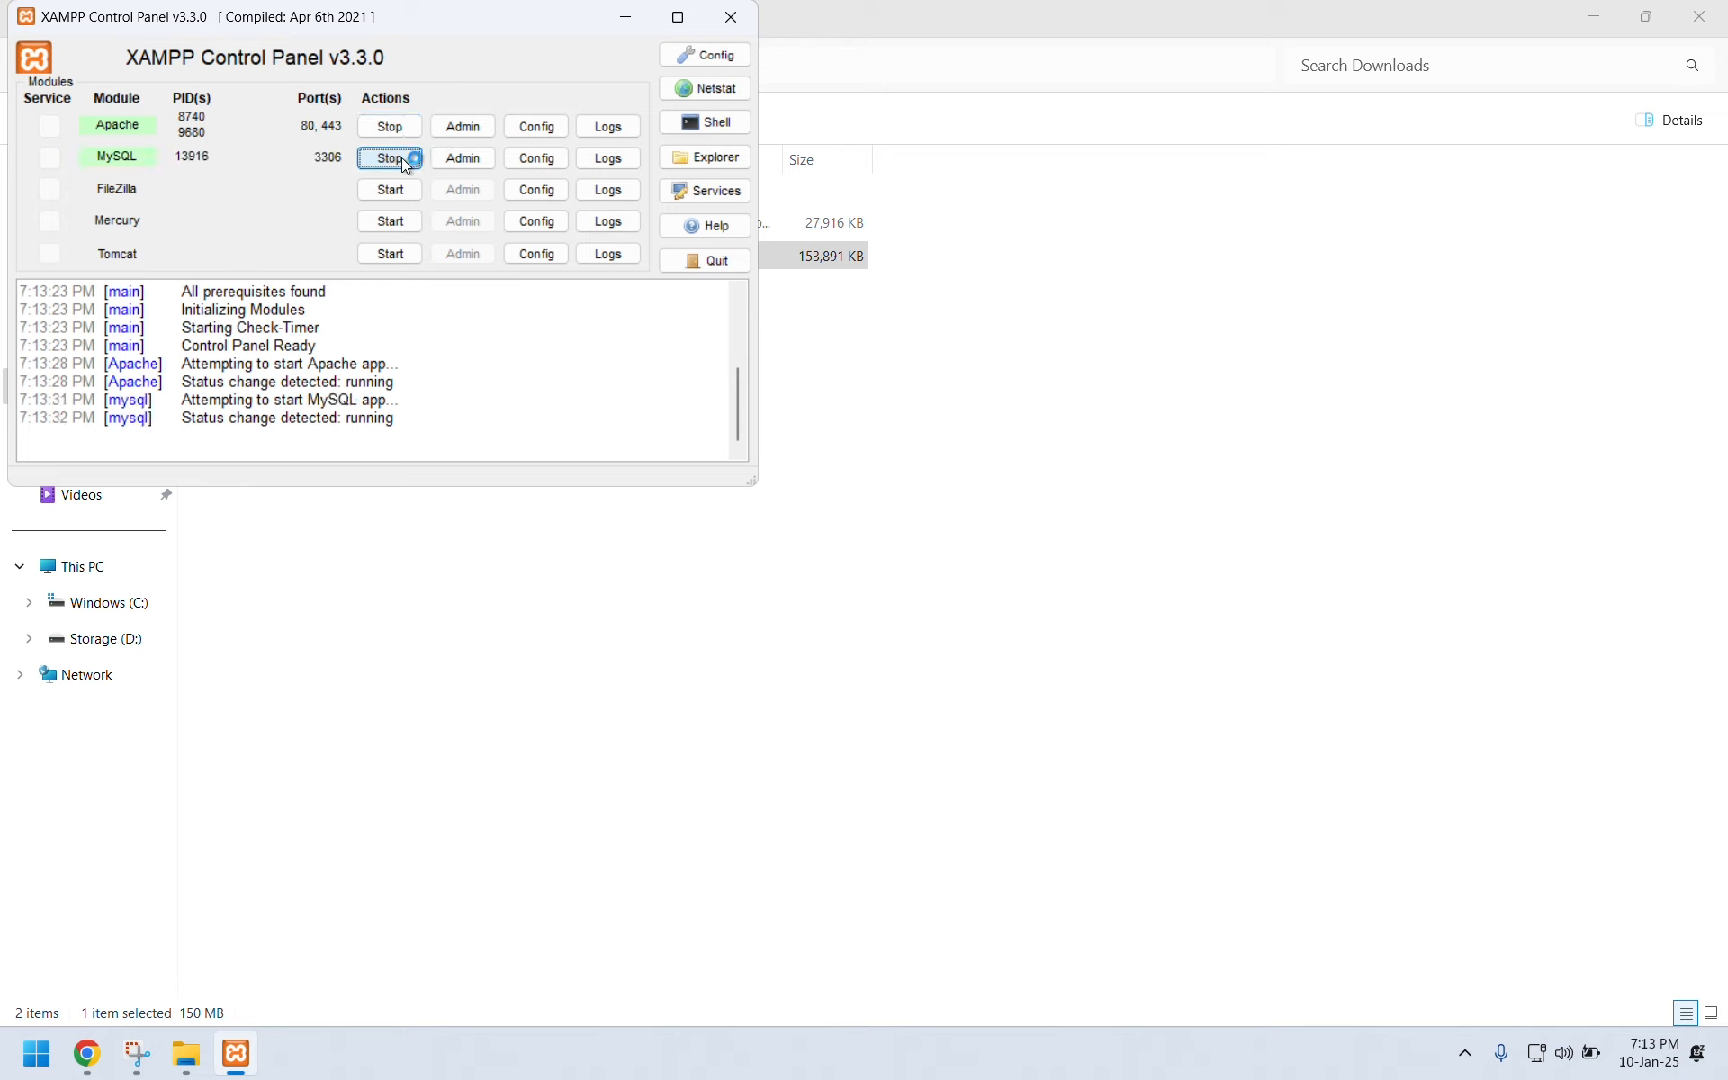
# Copy wordpress-6.7.1.zip from the Downloads folder.
pyautogui.click(623, 16)
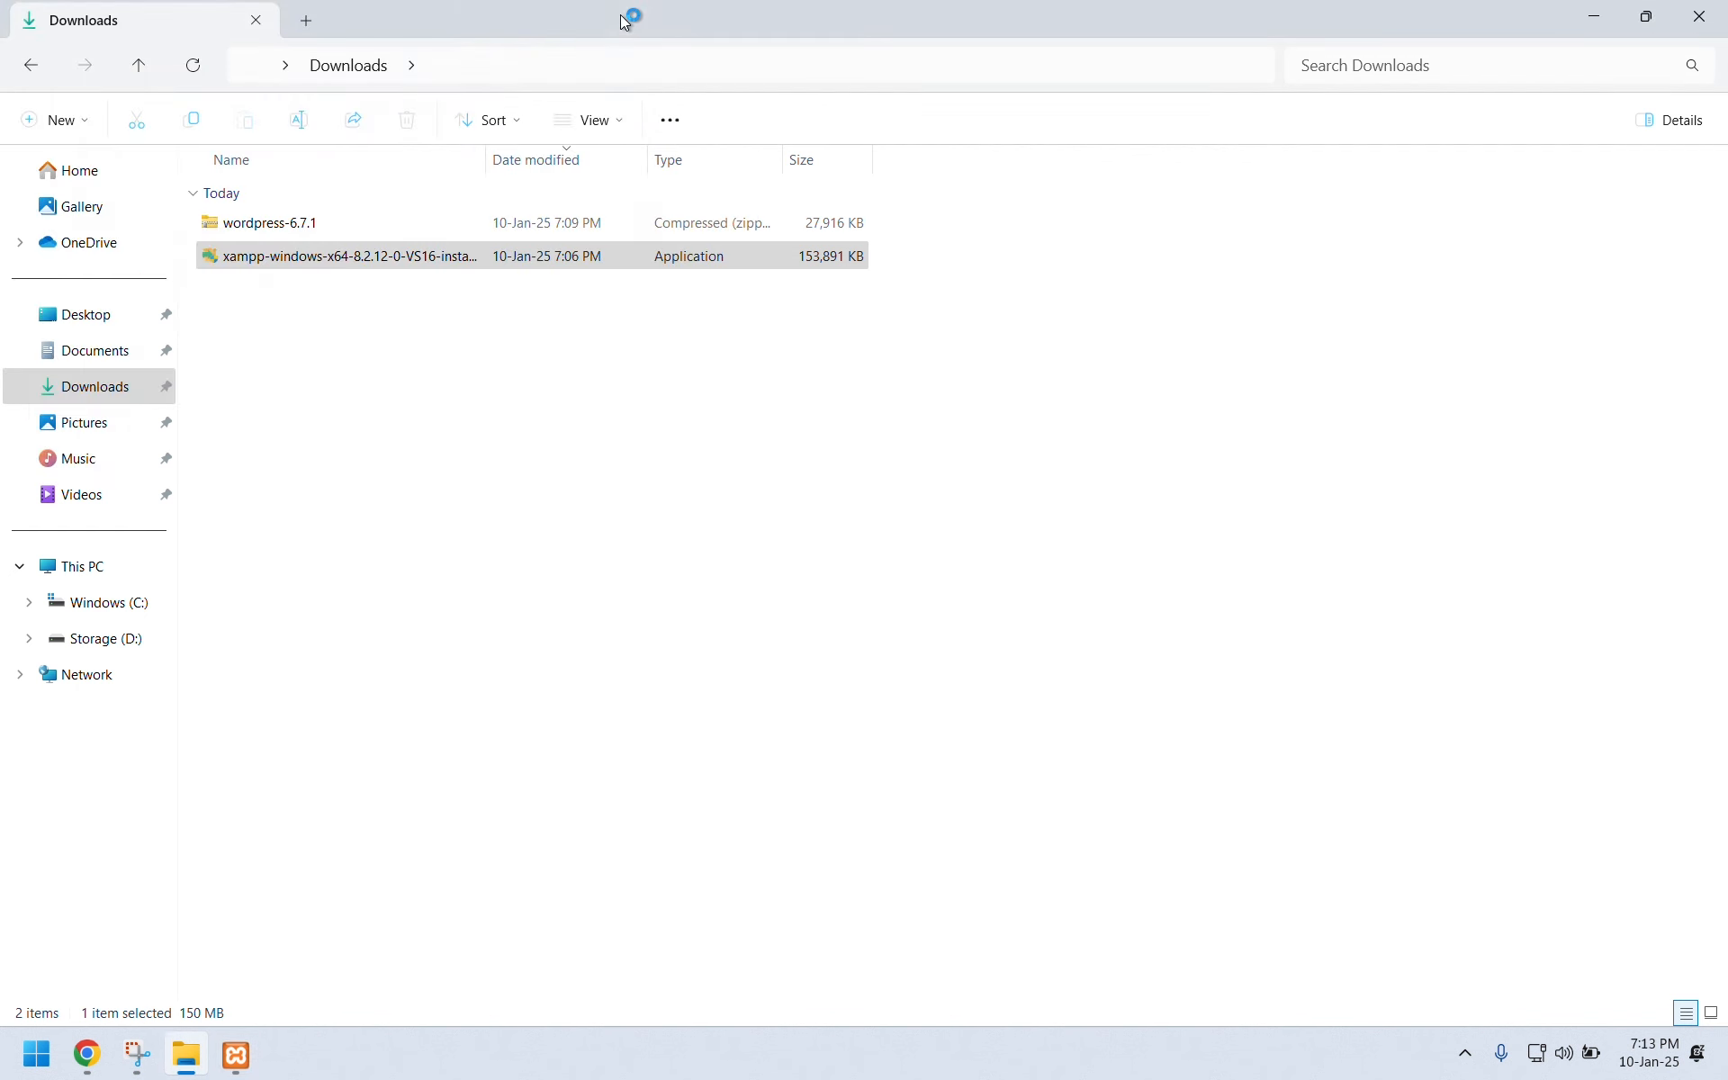
pyautogui.click(291, 227)
pyautogui.rightClick(288, 224)
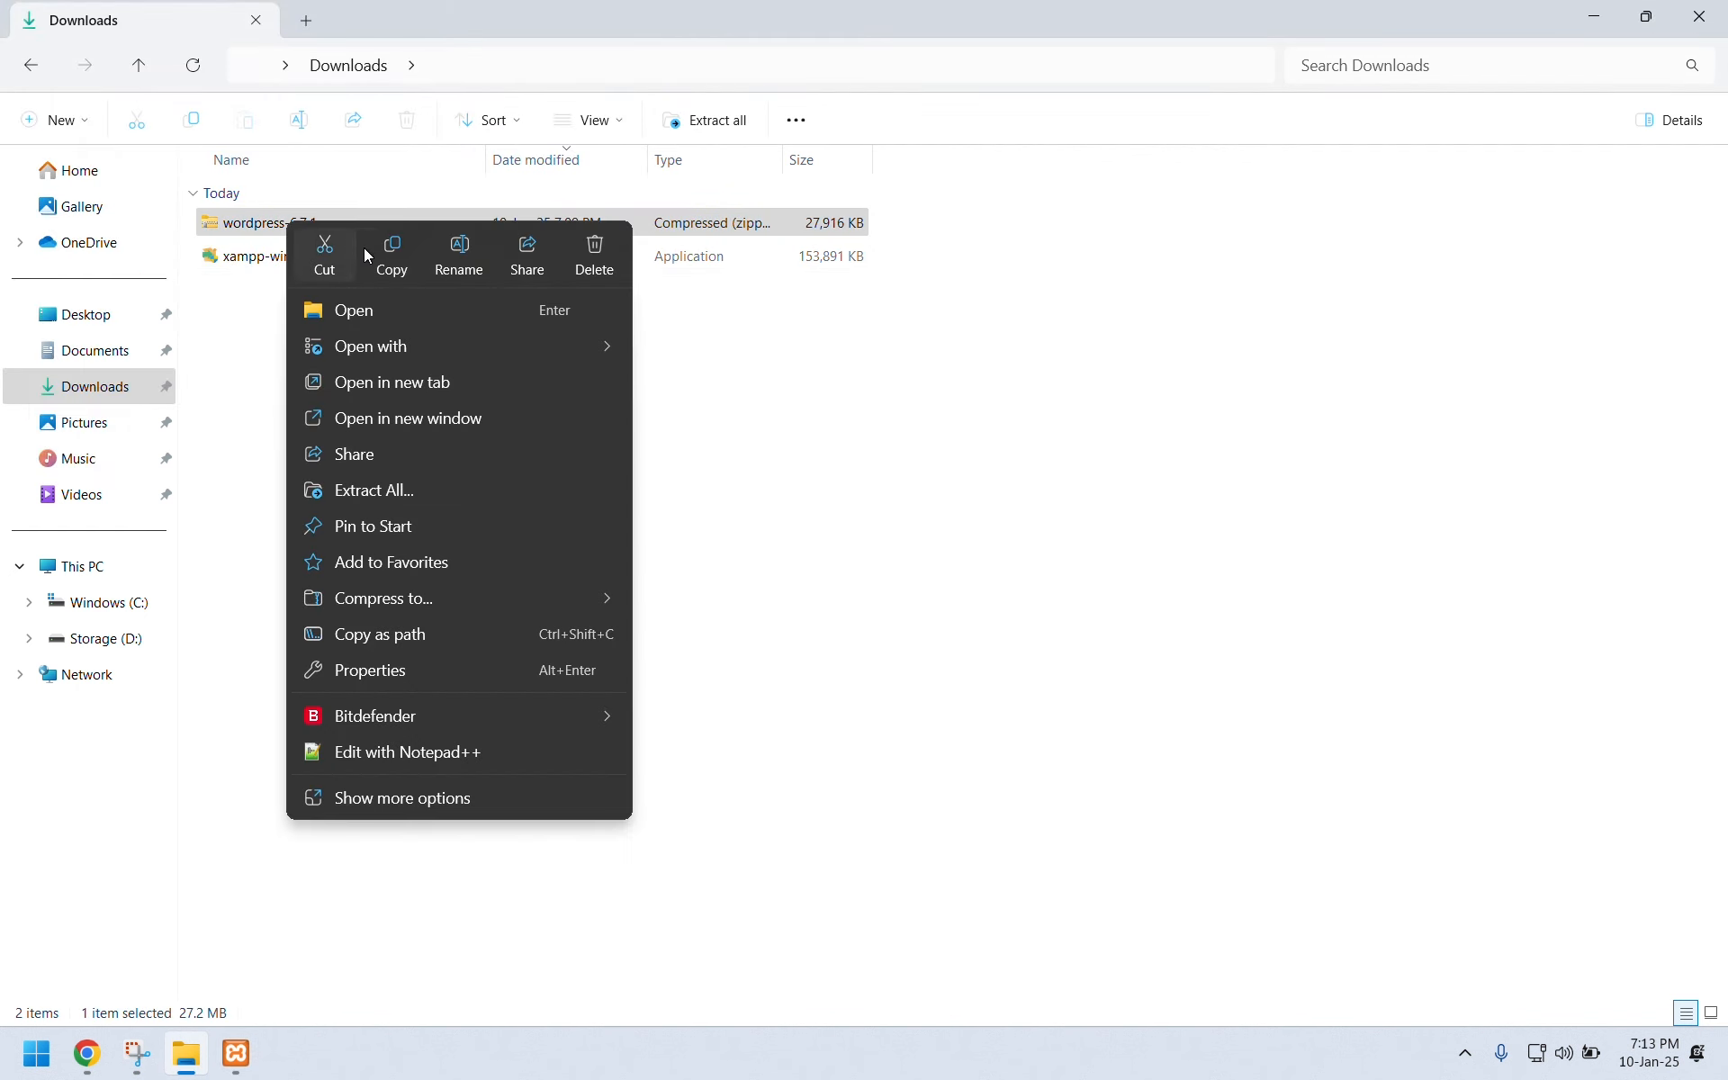
pyautogui.click(399, 260)
pyautogui.click(363, 407)
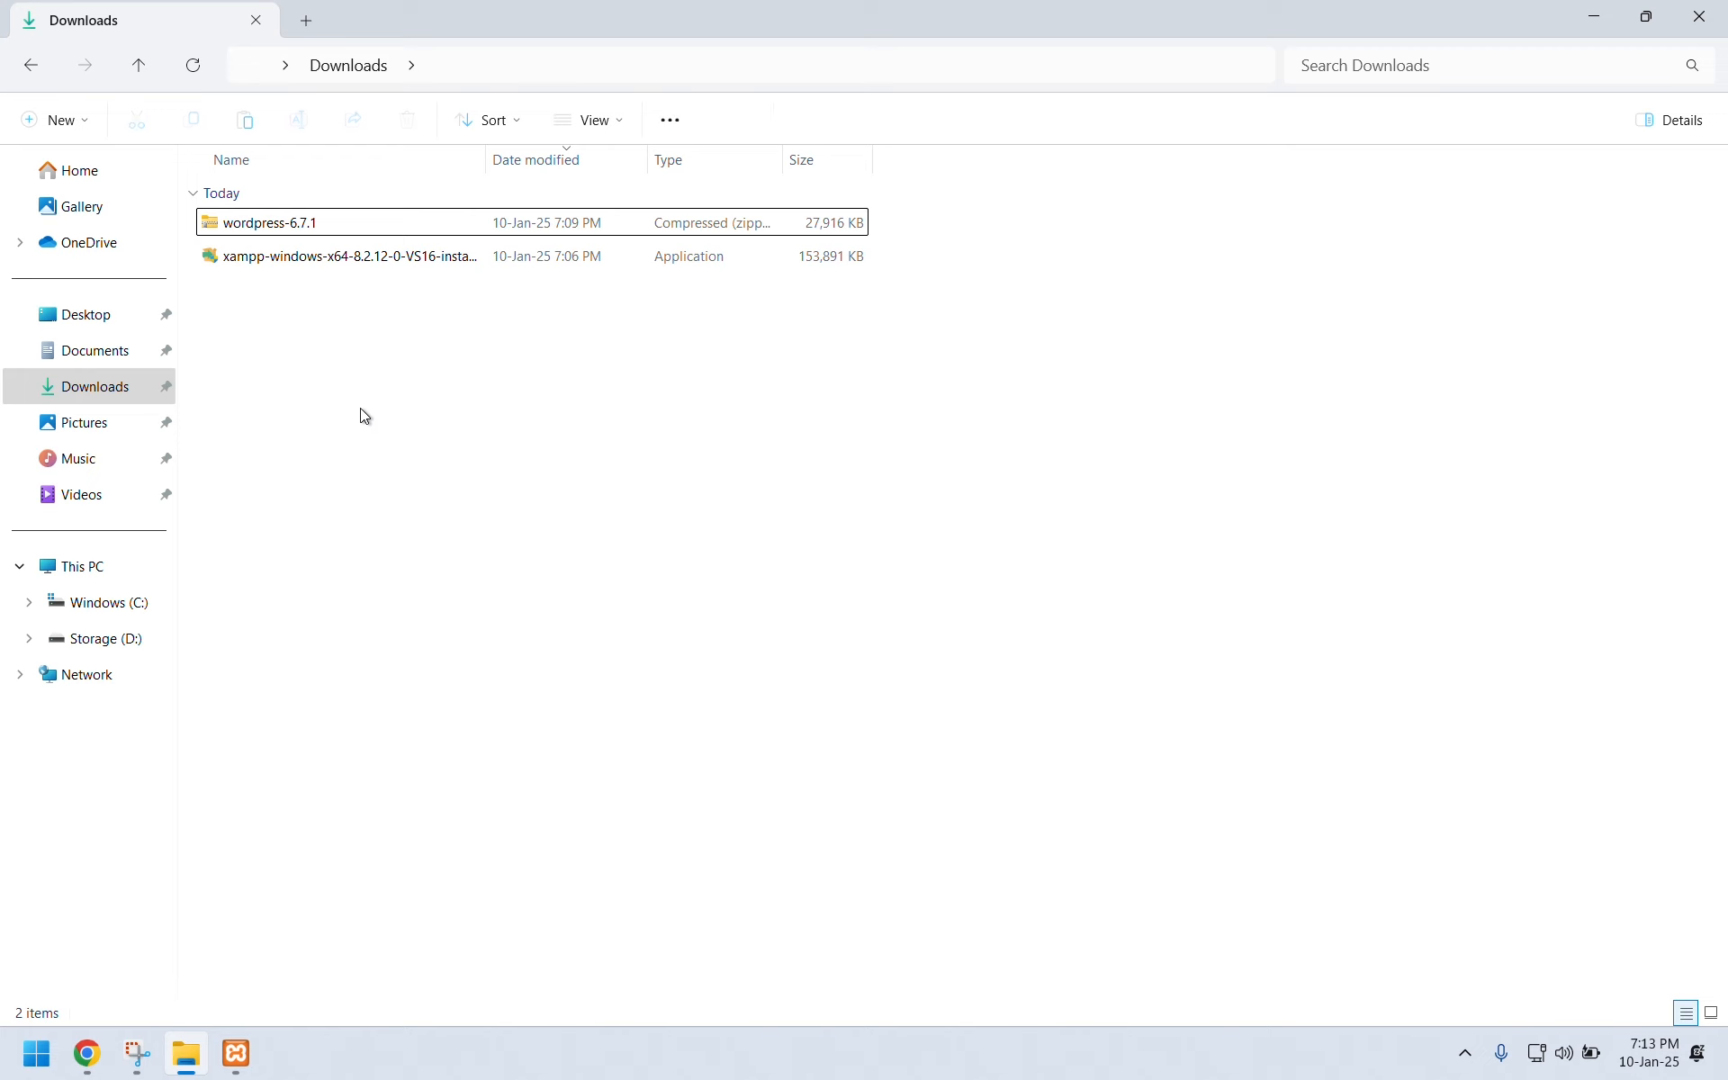
# Delete the eight default items in C:\xampp\htdocs and paste the WordPress zip there.
pyautogui.click(135, 602)
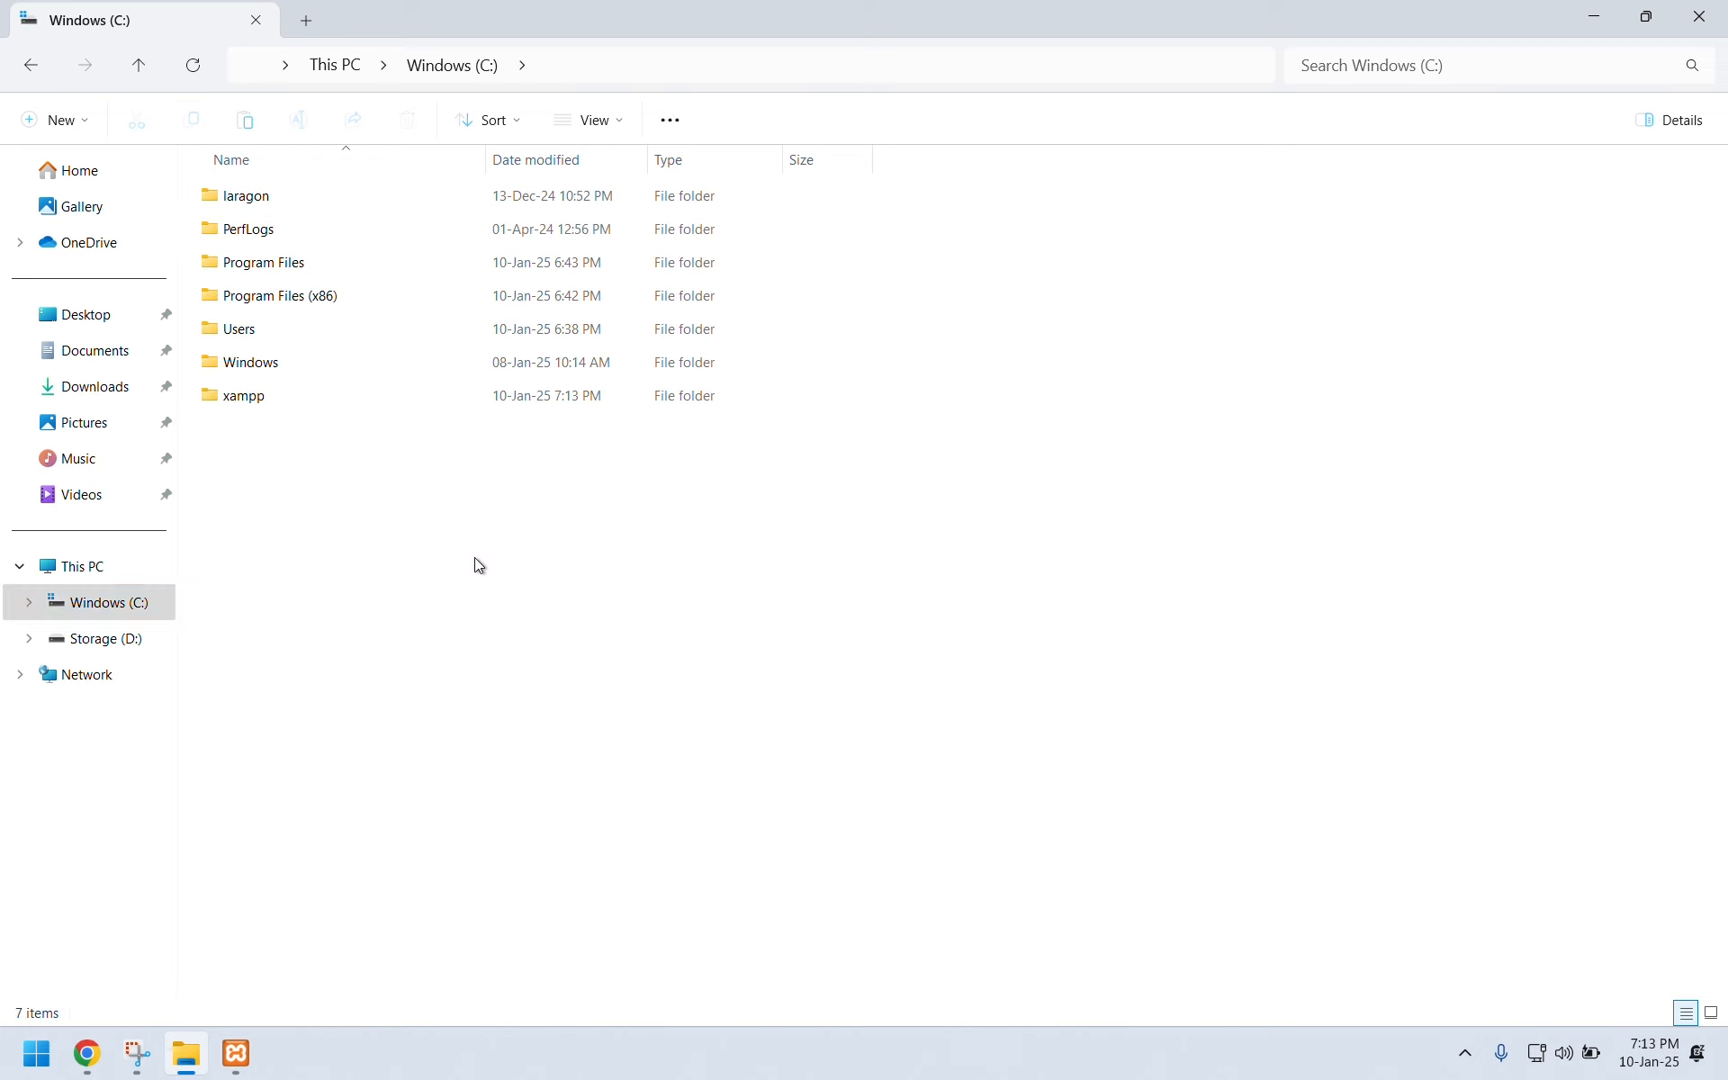
pyautogui.doubleClick(277, 398)
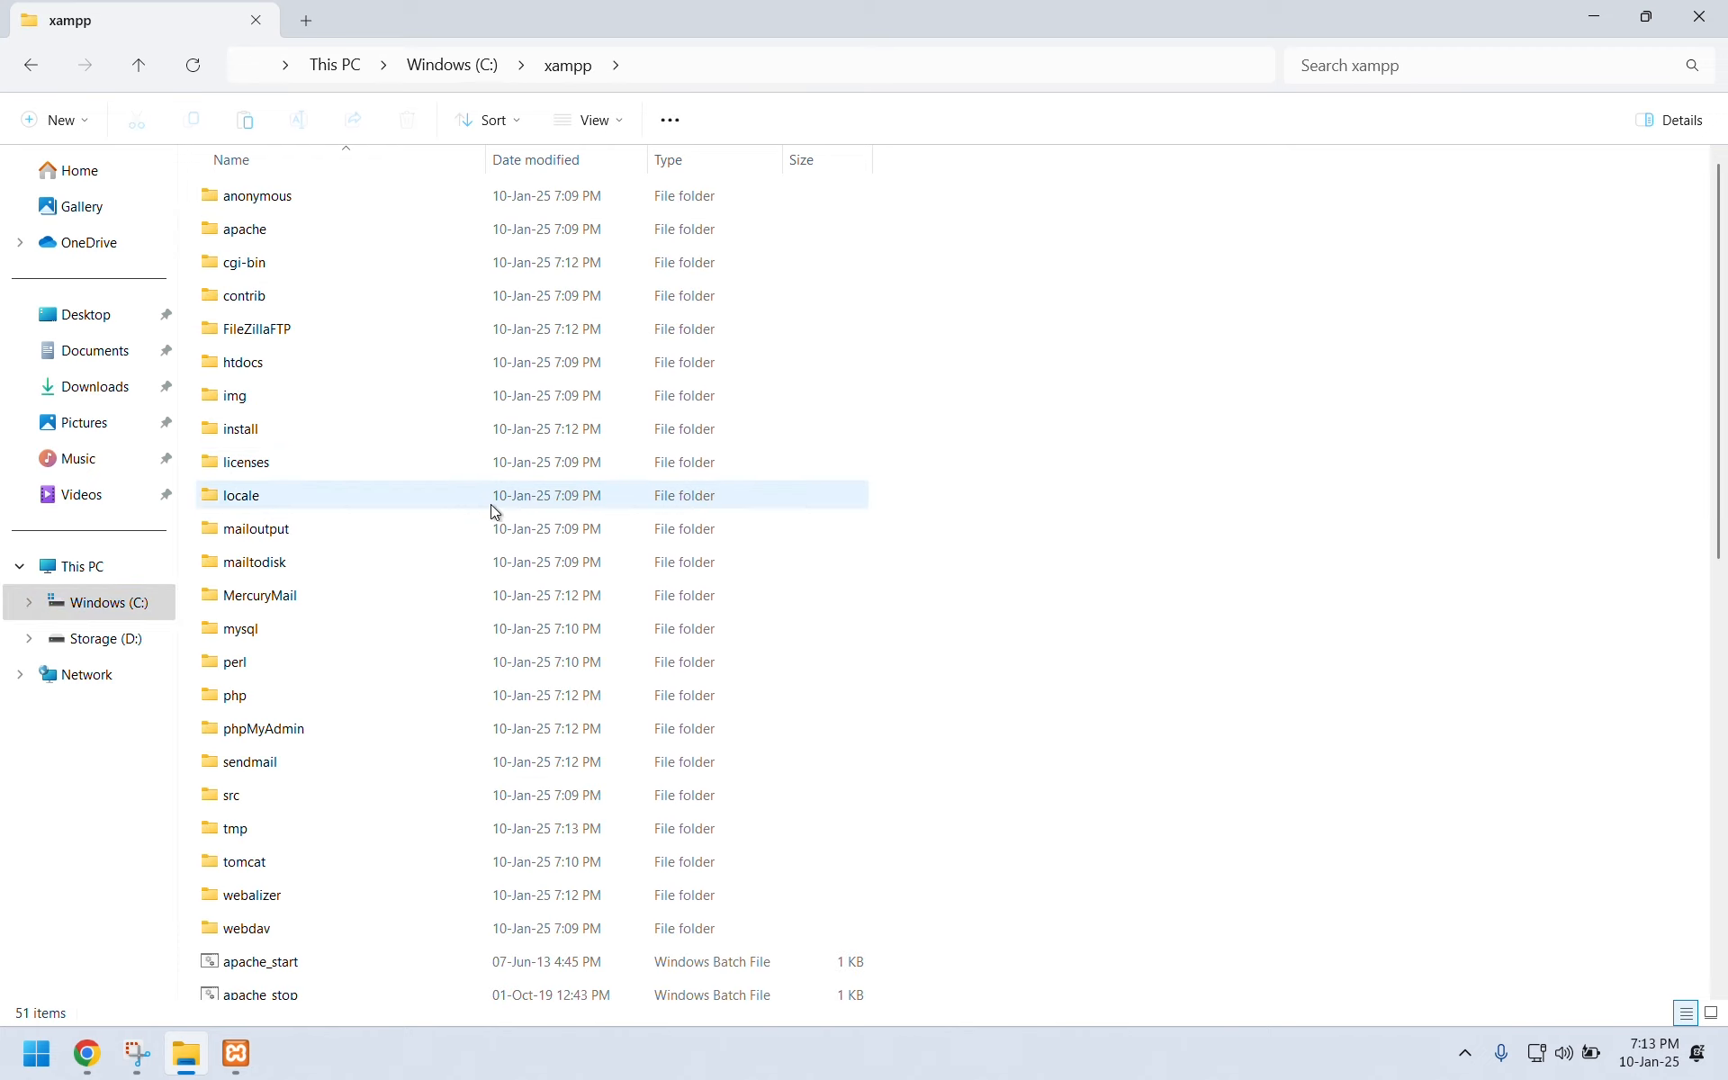
pyautogui.doubleClick(240, 364)
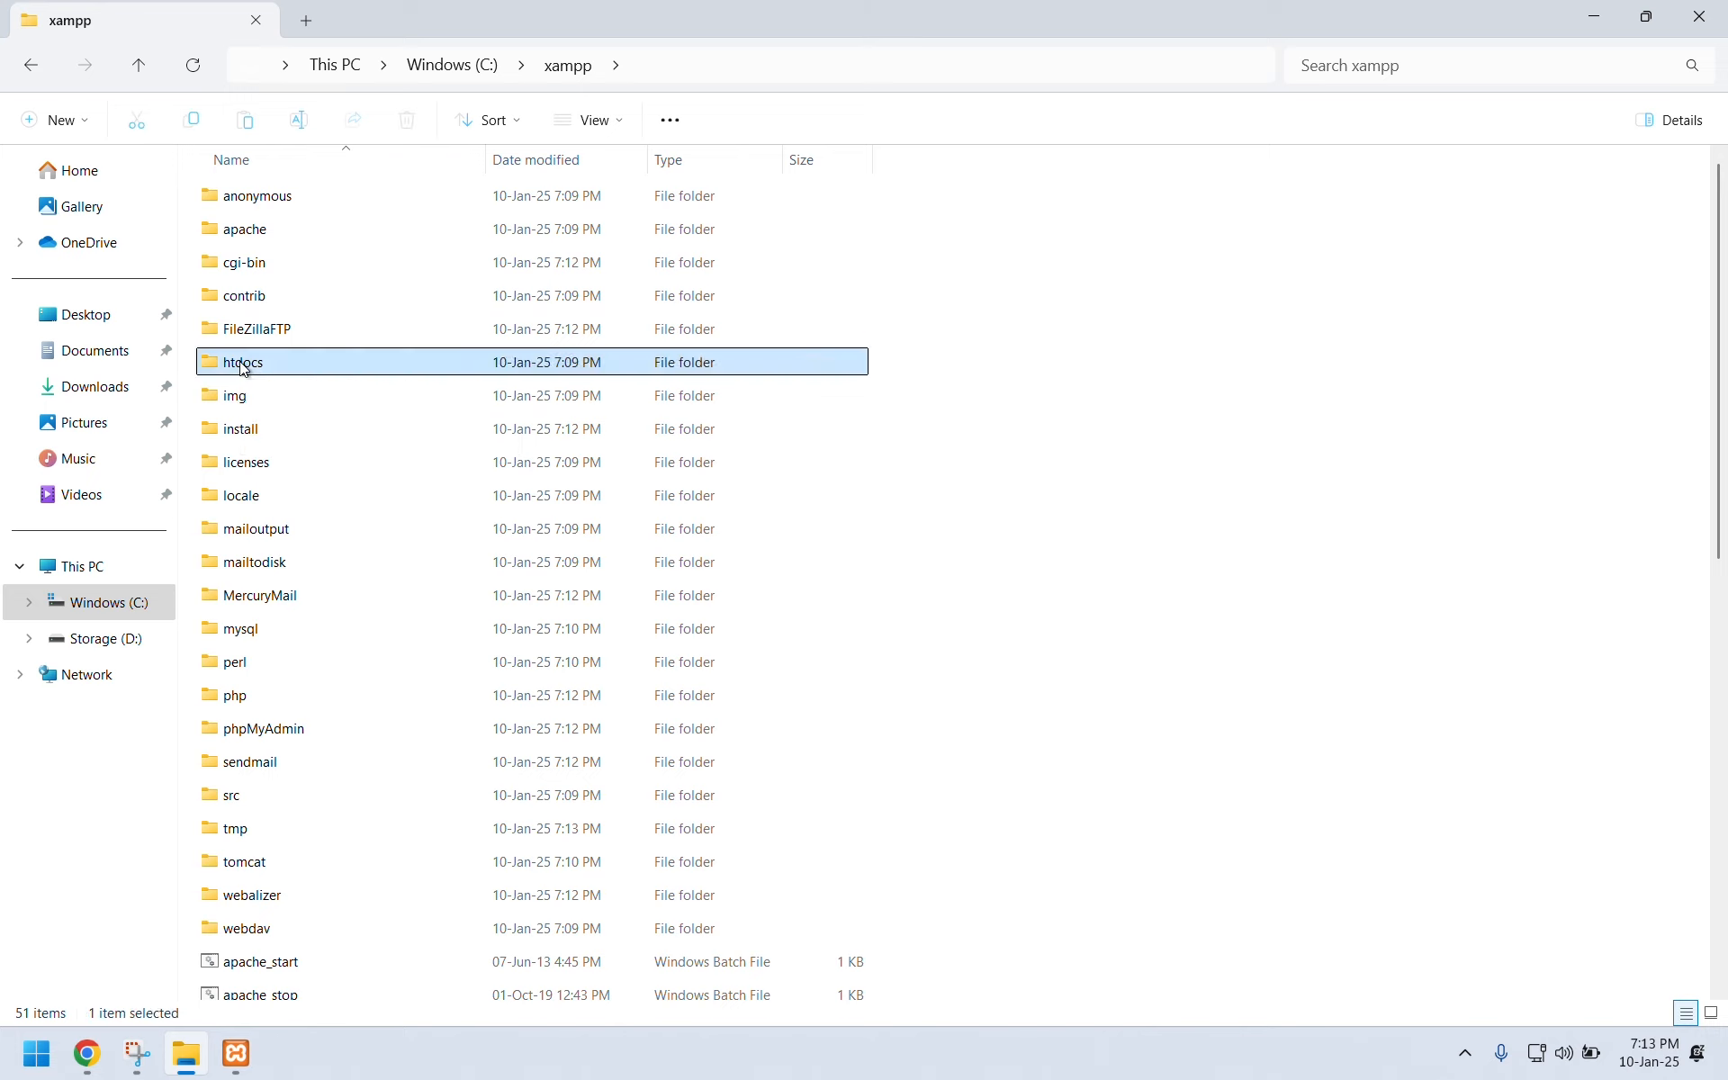
pyautogui.moveTo(461, 619); pyautogui.dragTo(245, 191)
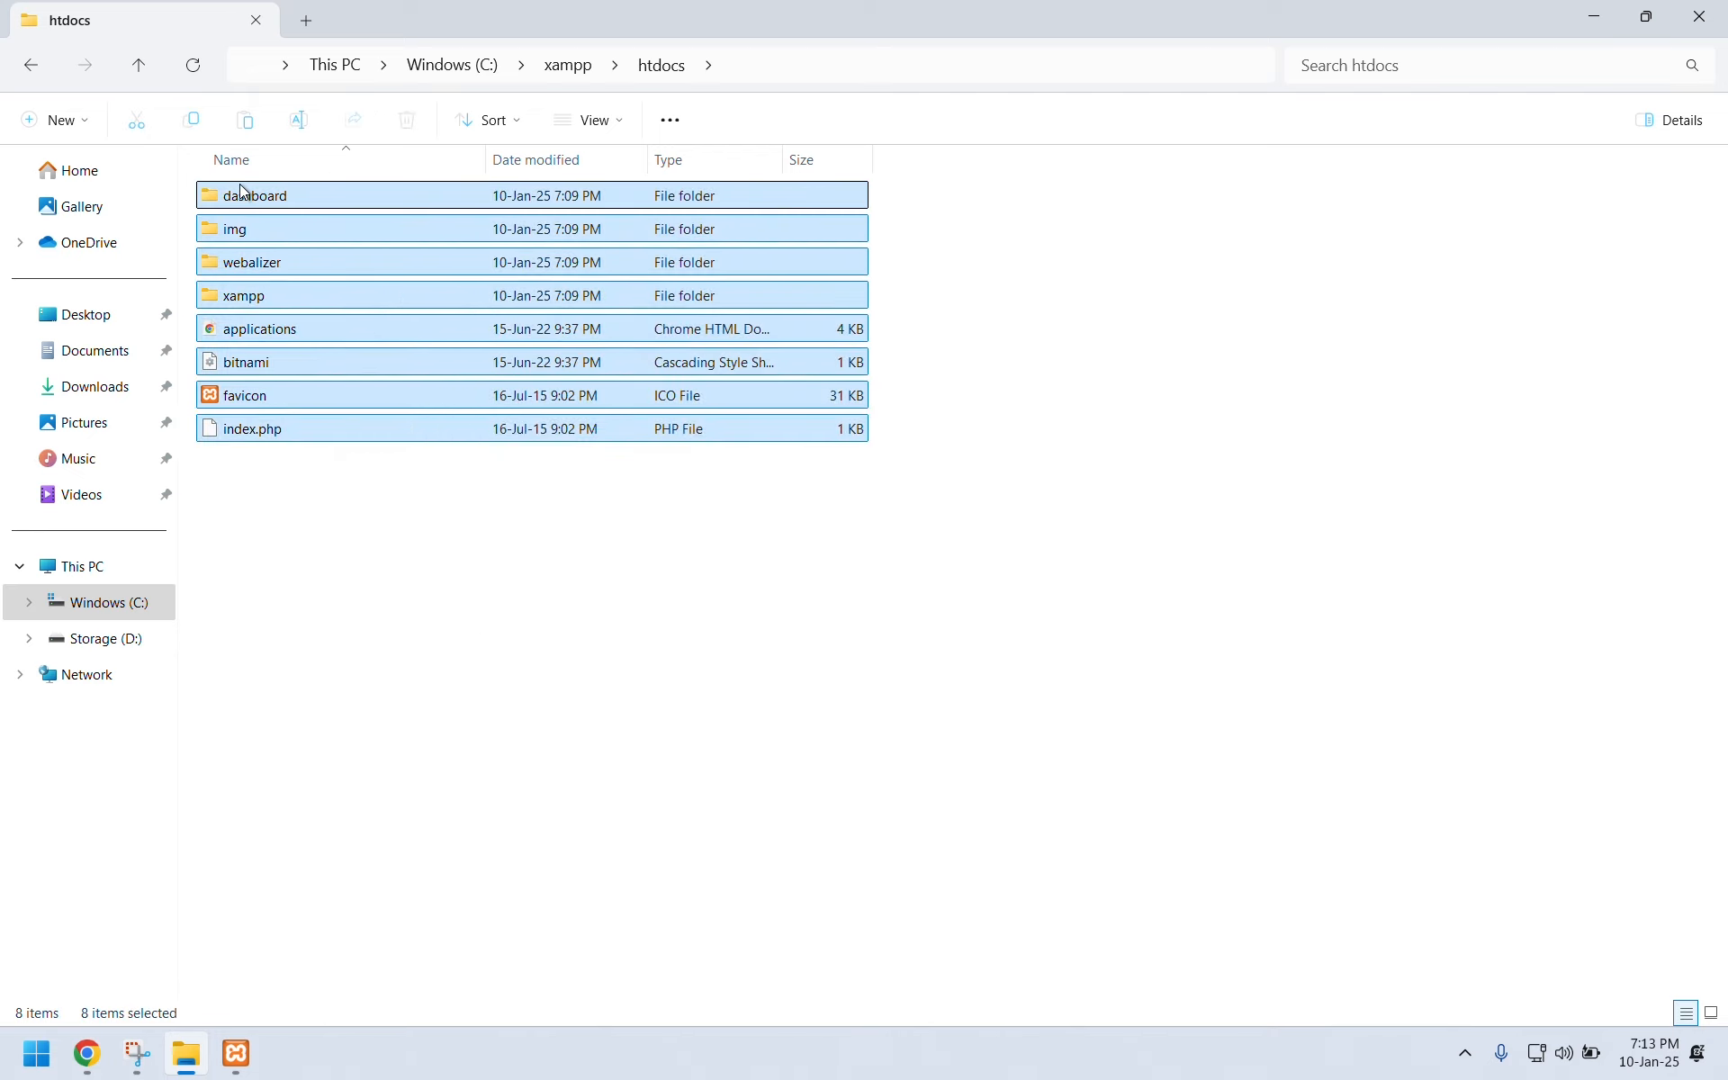
pyautogui.press('Delete')
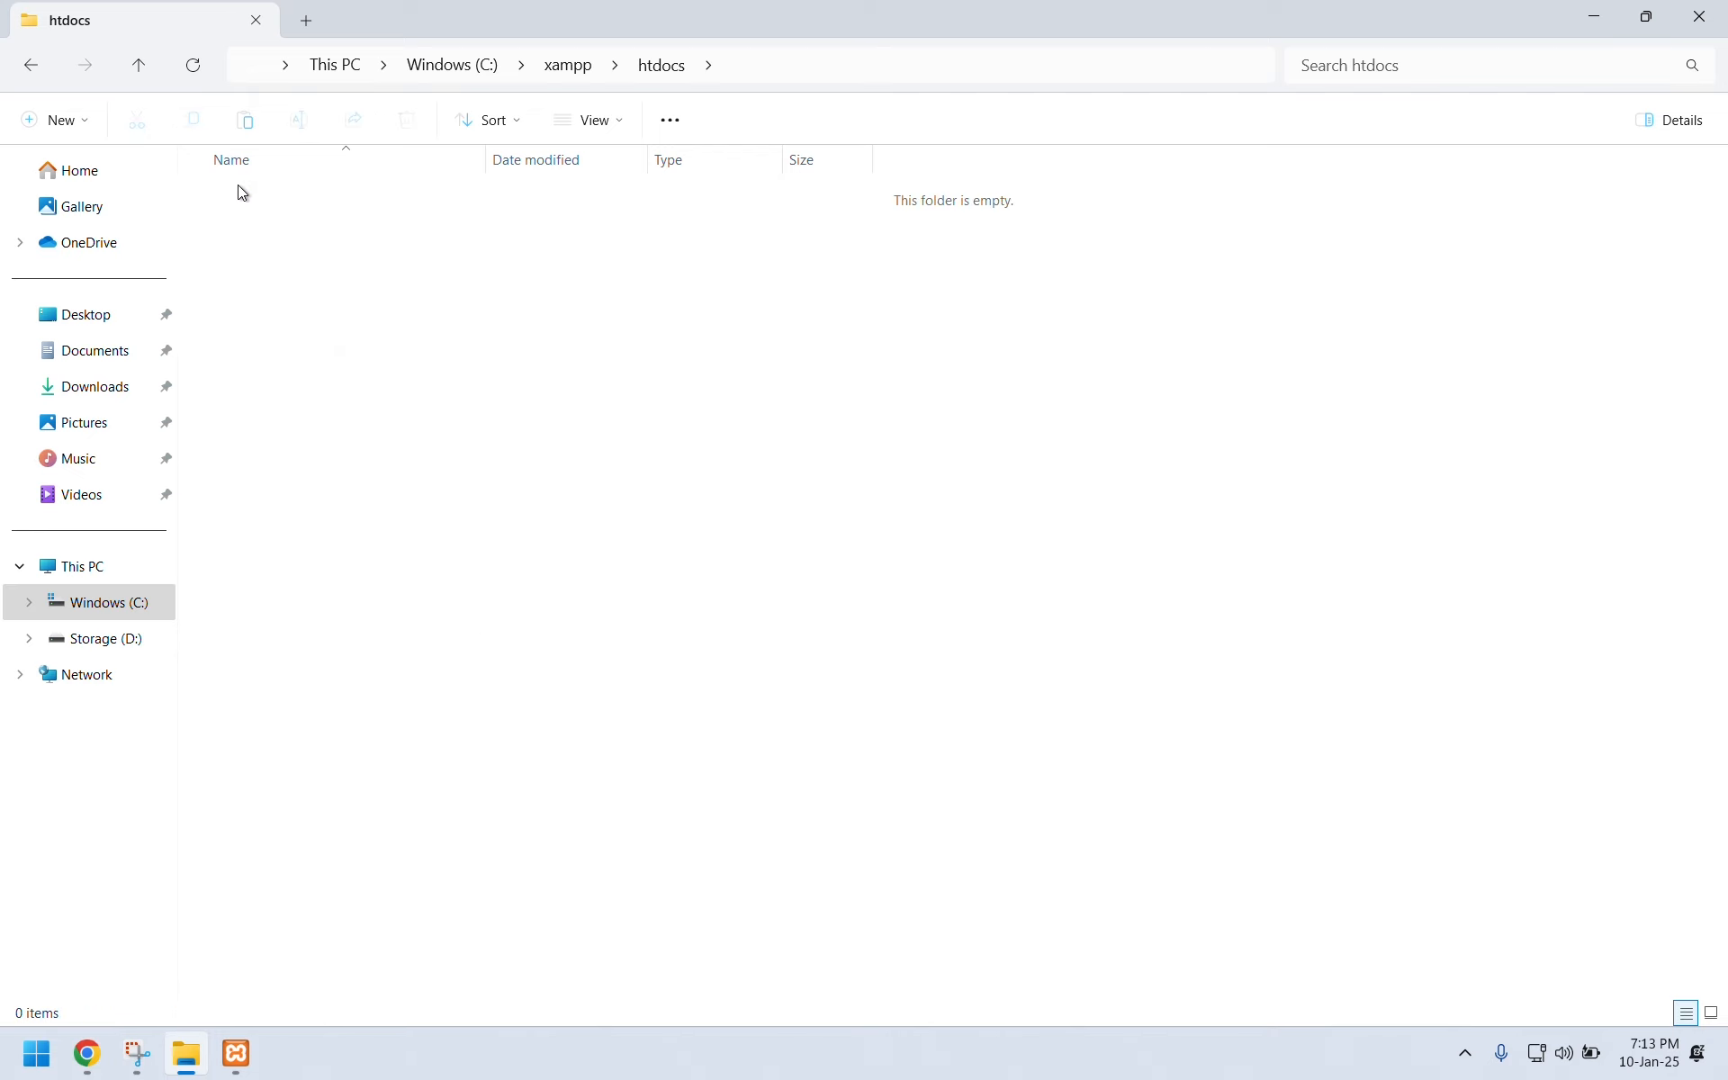
pyautogui.hotkey('ctrl', 'v')
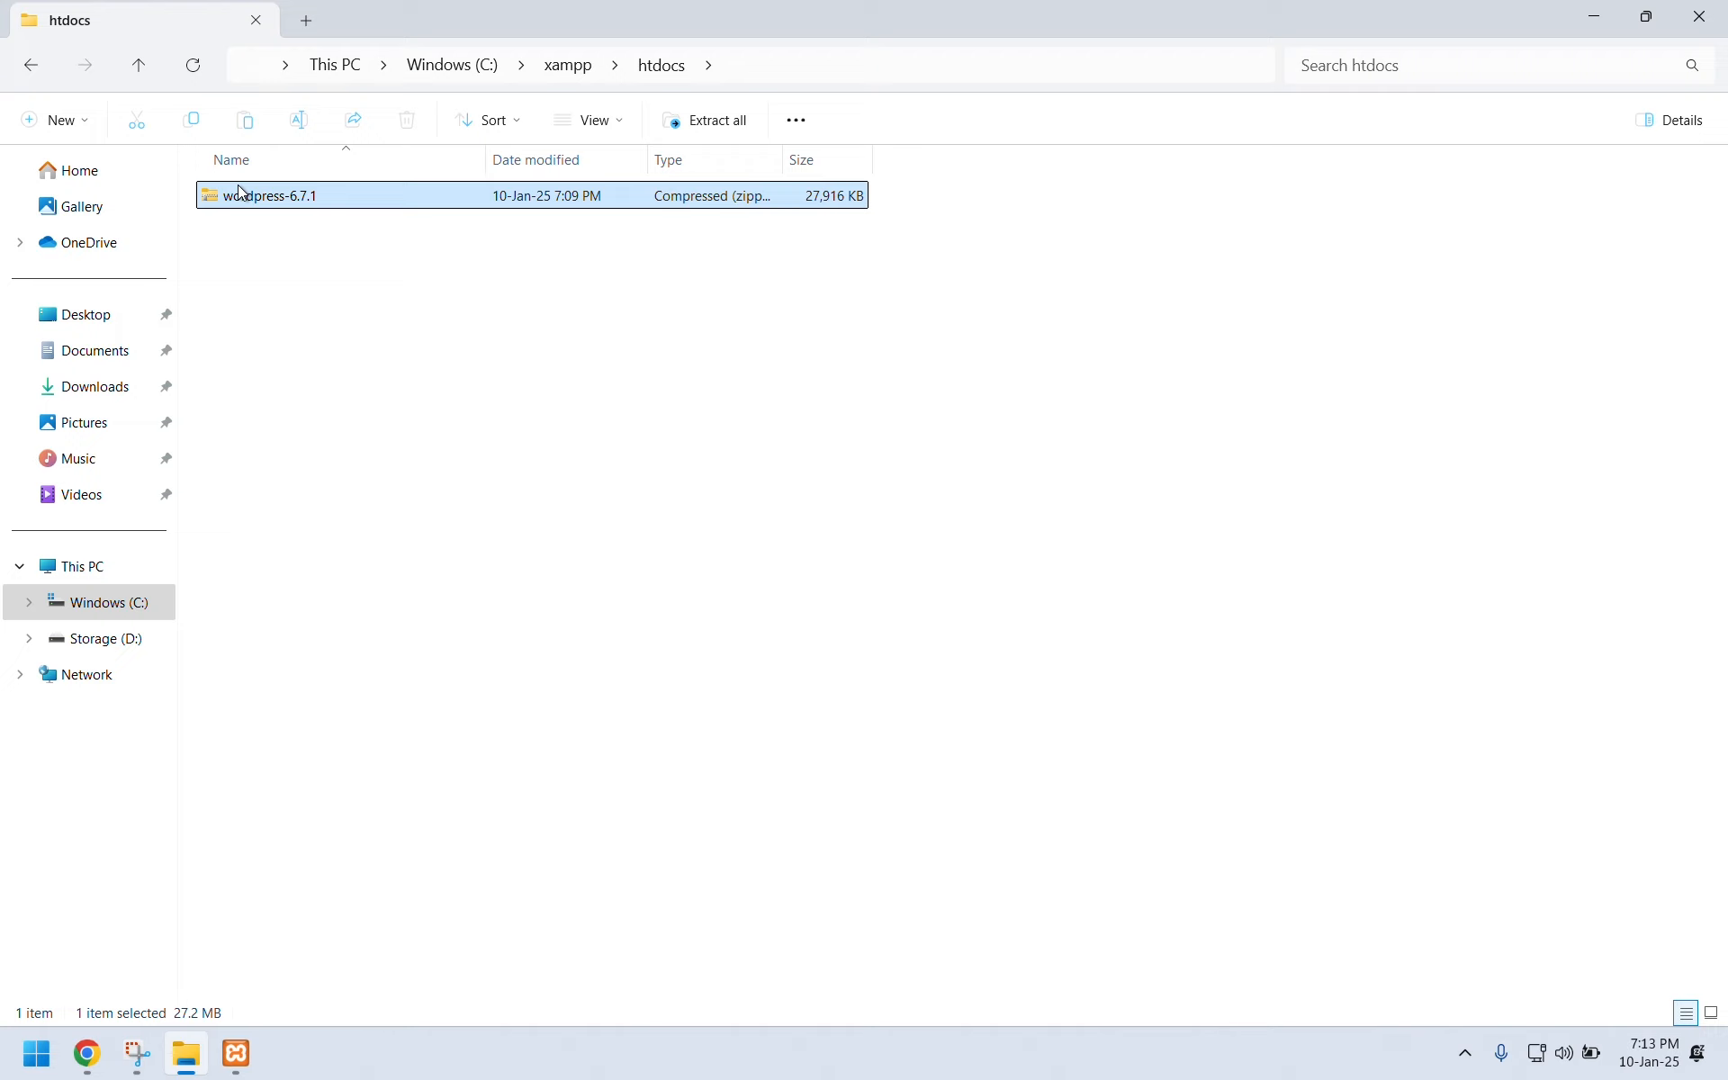
# Extract wordpress-6.7.1.zip into htdocs\wordpress-6.7.1 using Extract All.
pyautogui.click(343, 301)
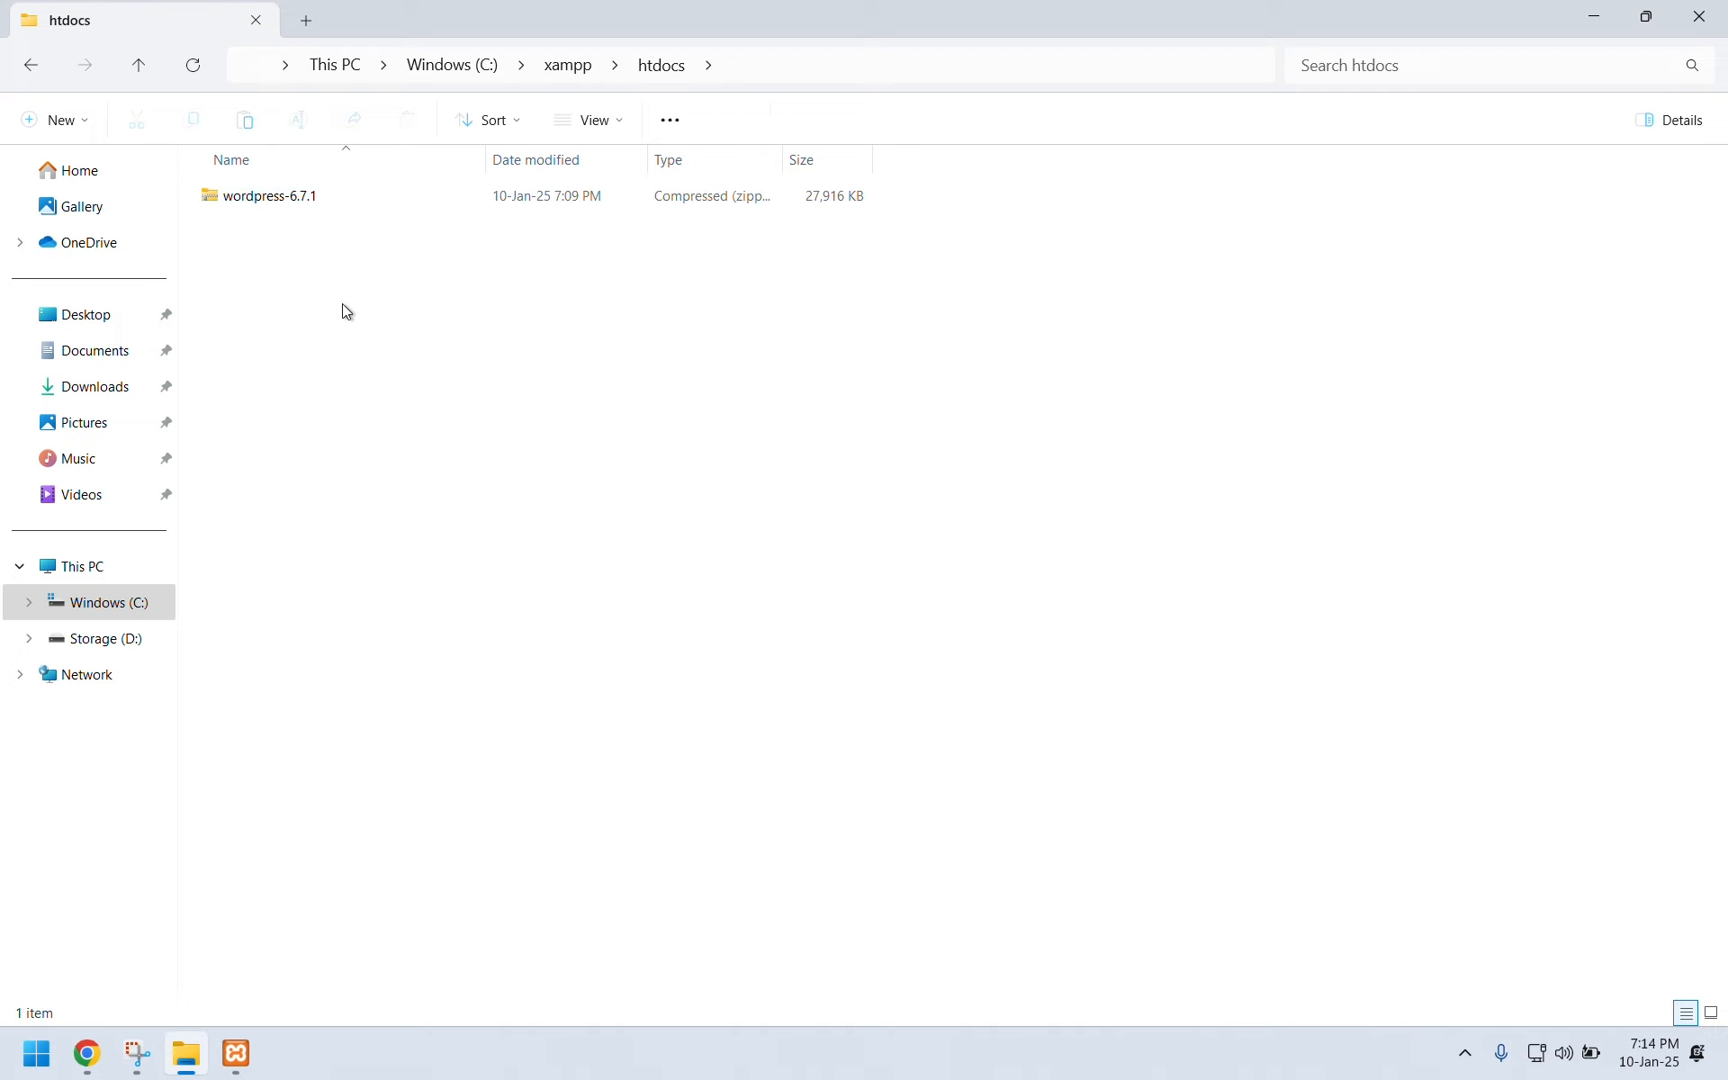
pyautogui.click(281, 198)
pyautogui.rightClick(284, 206)
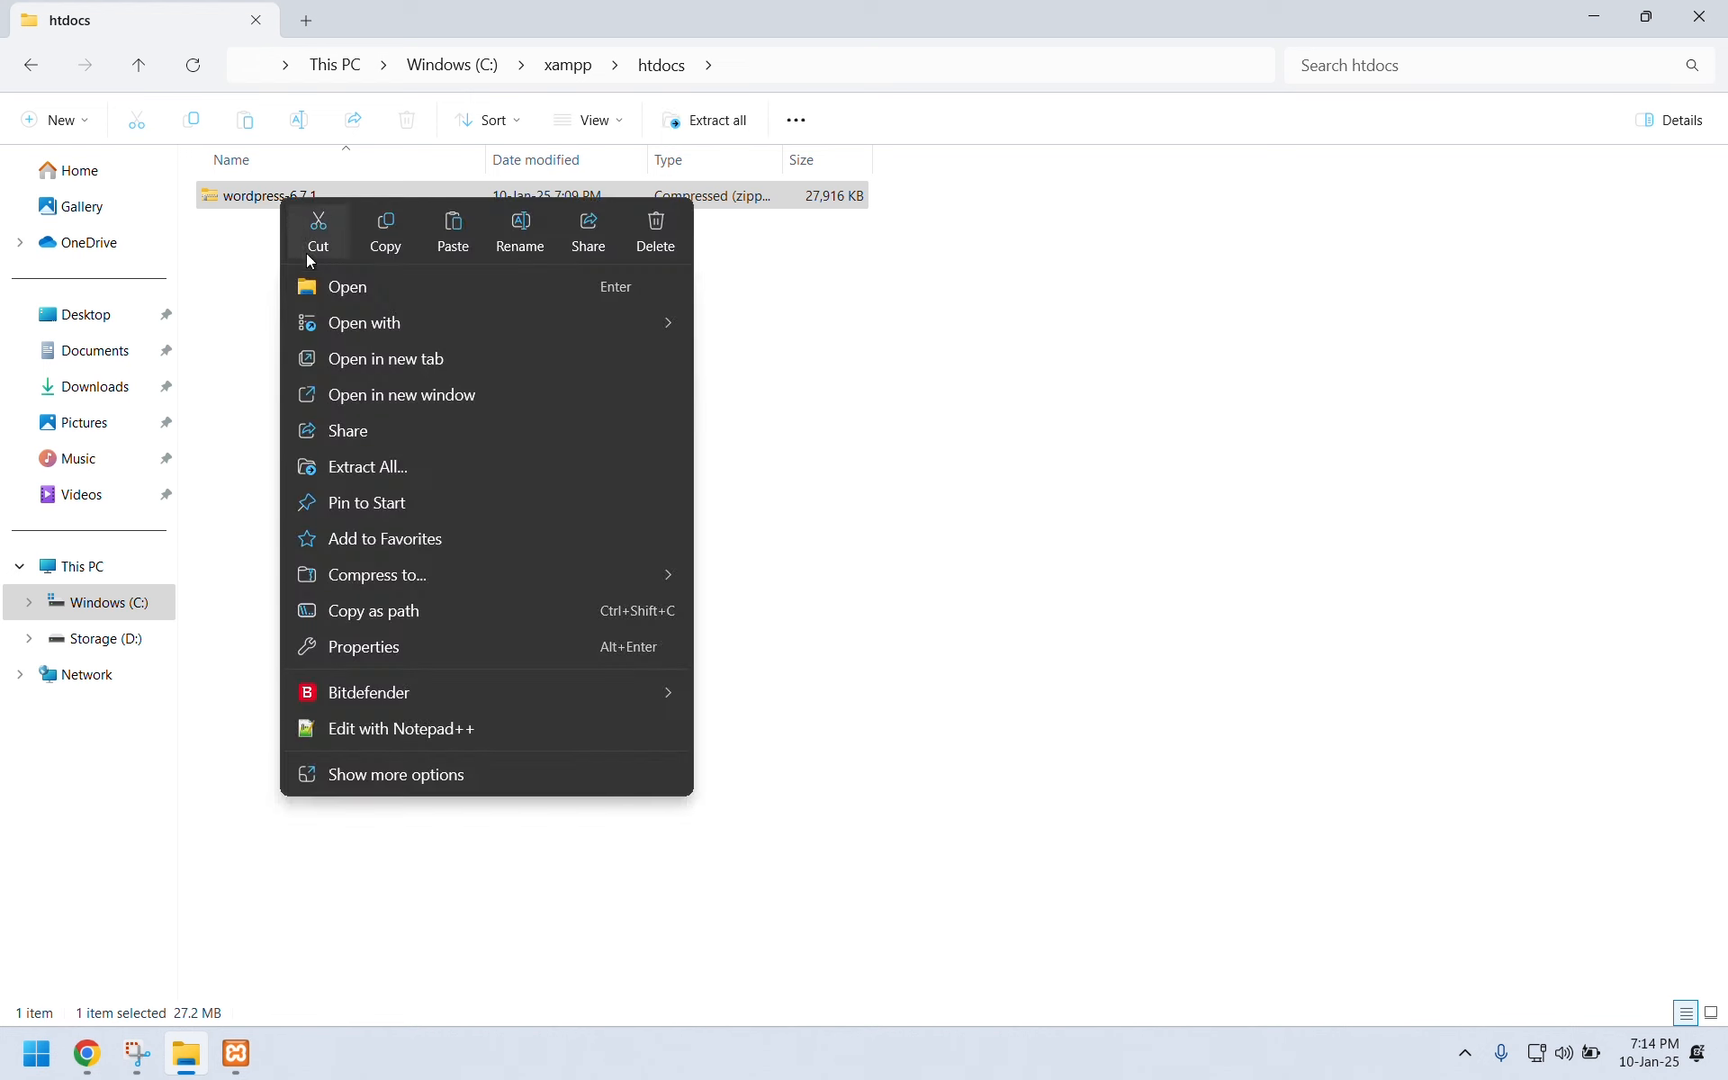
pyautogui.click(350, 468)
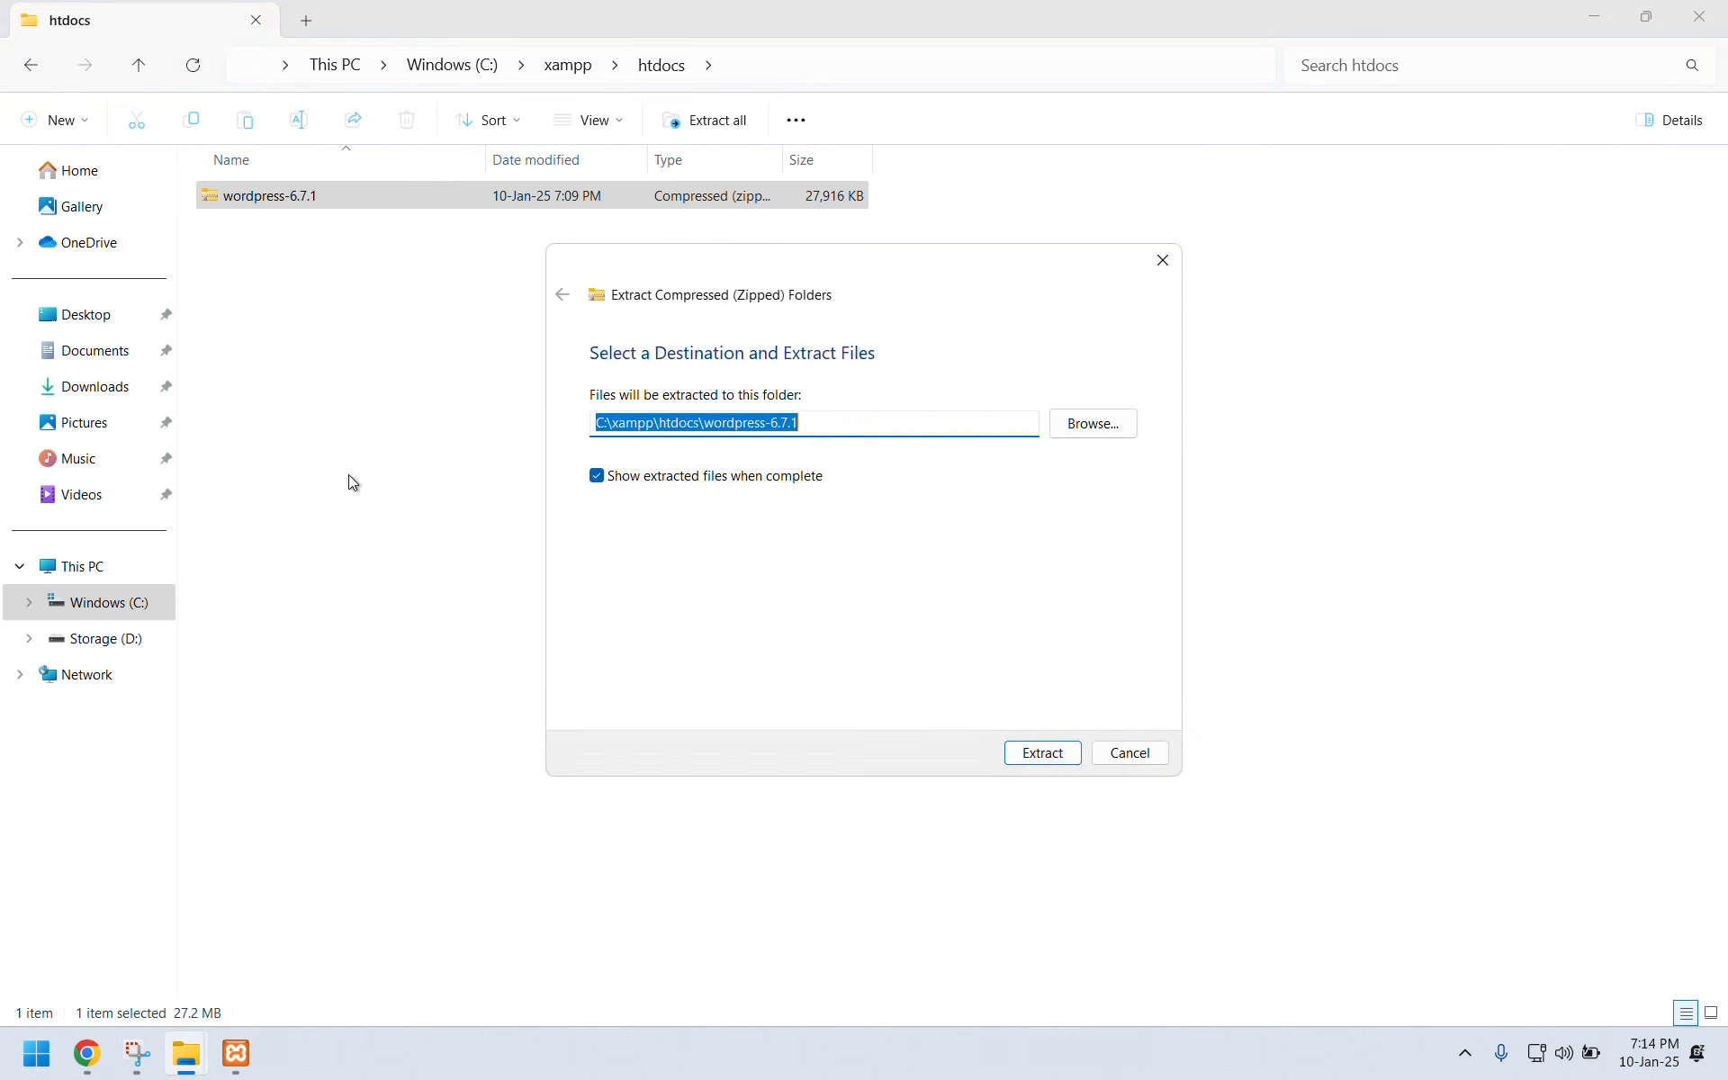
pyautogui.click(1024, 755)
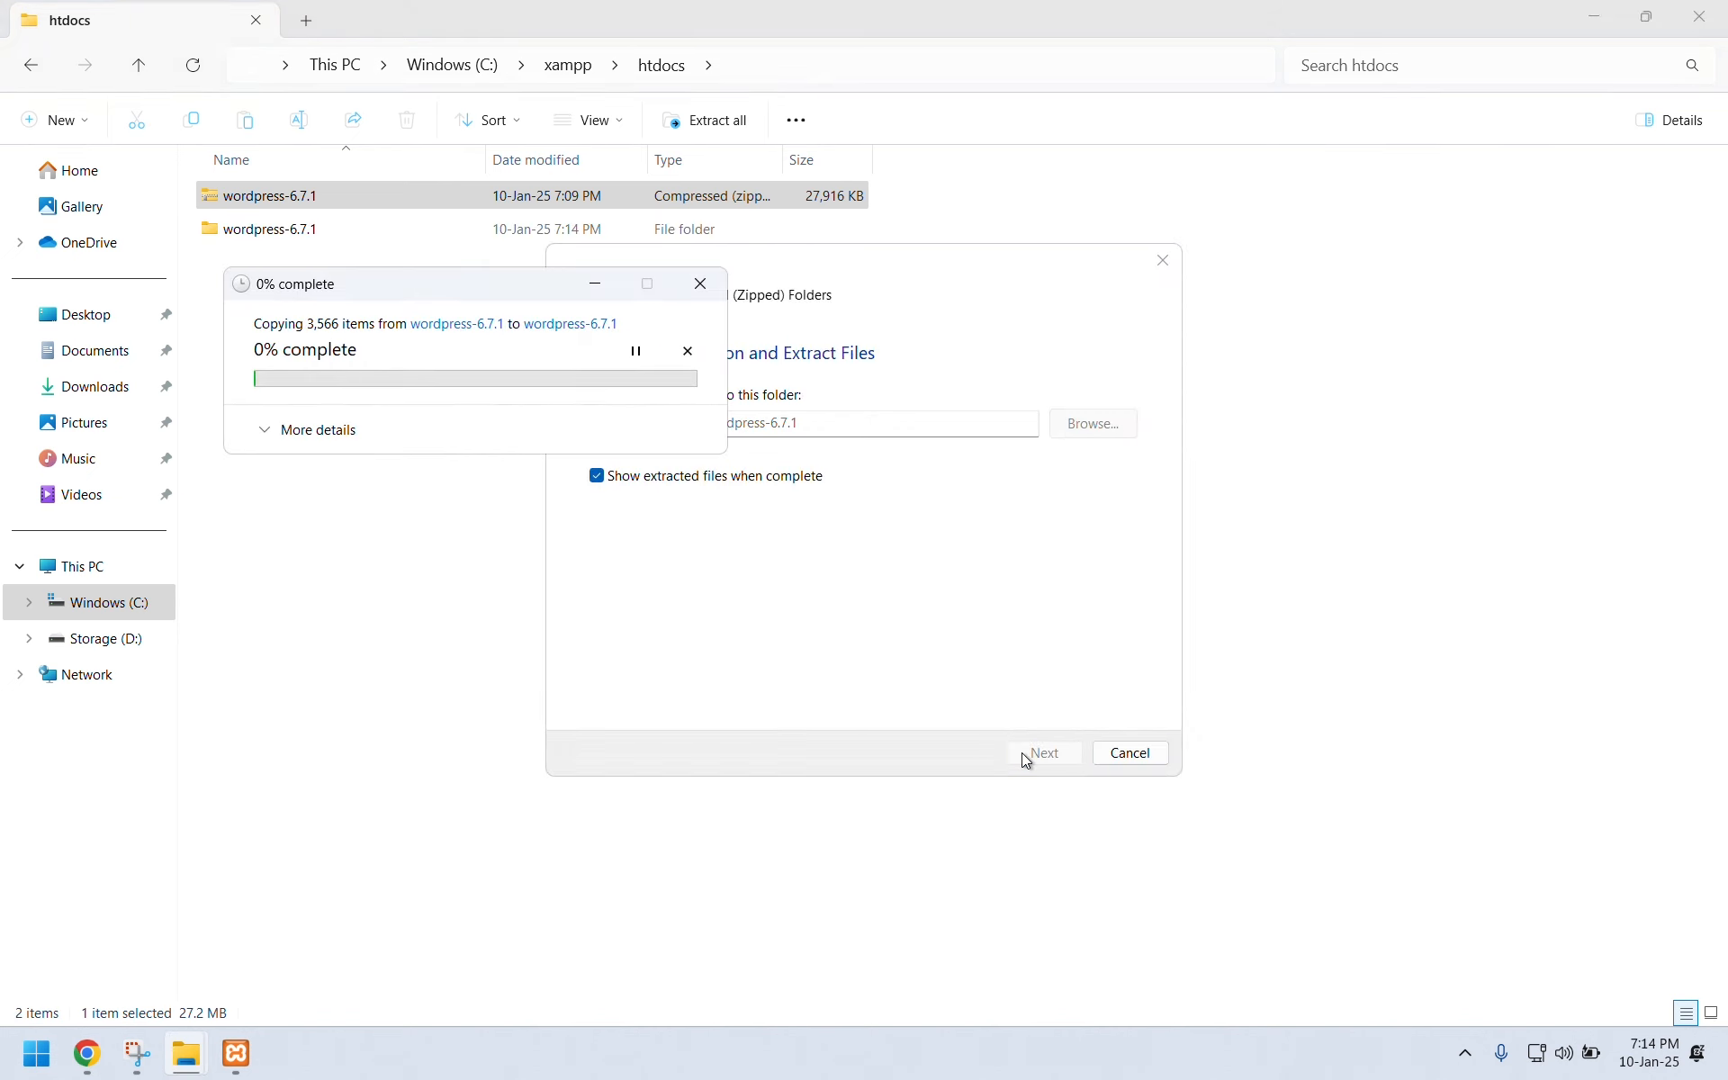
pyautogui.click(319, 431)
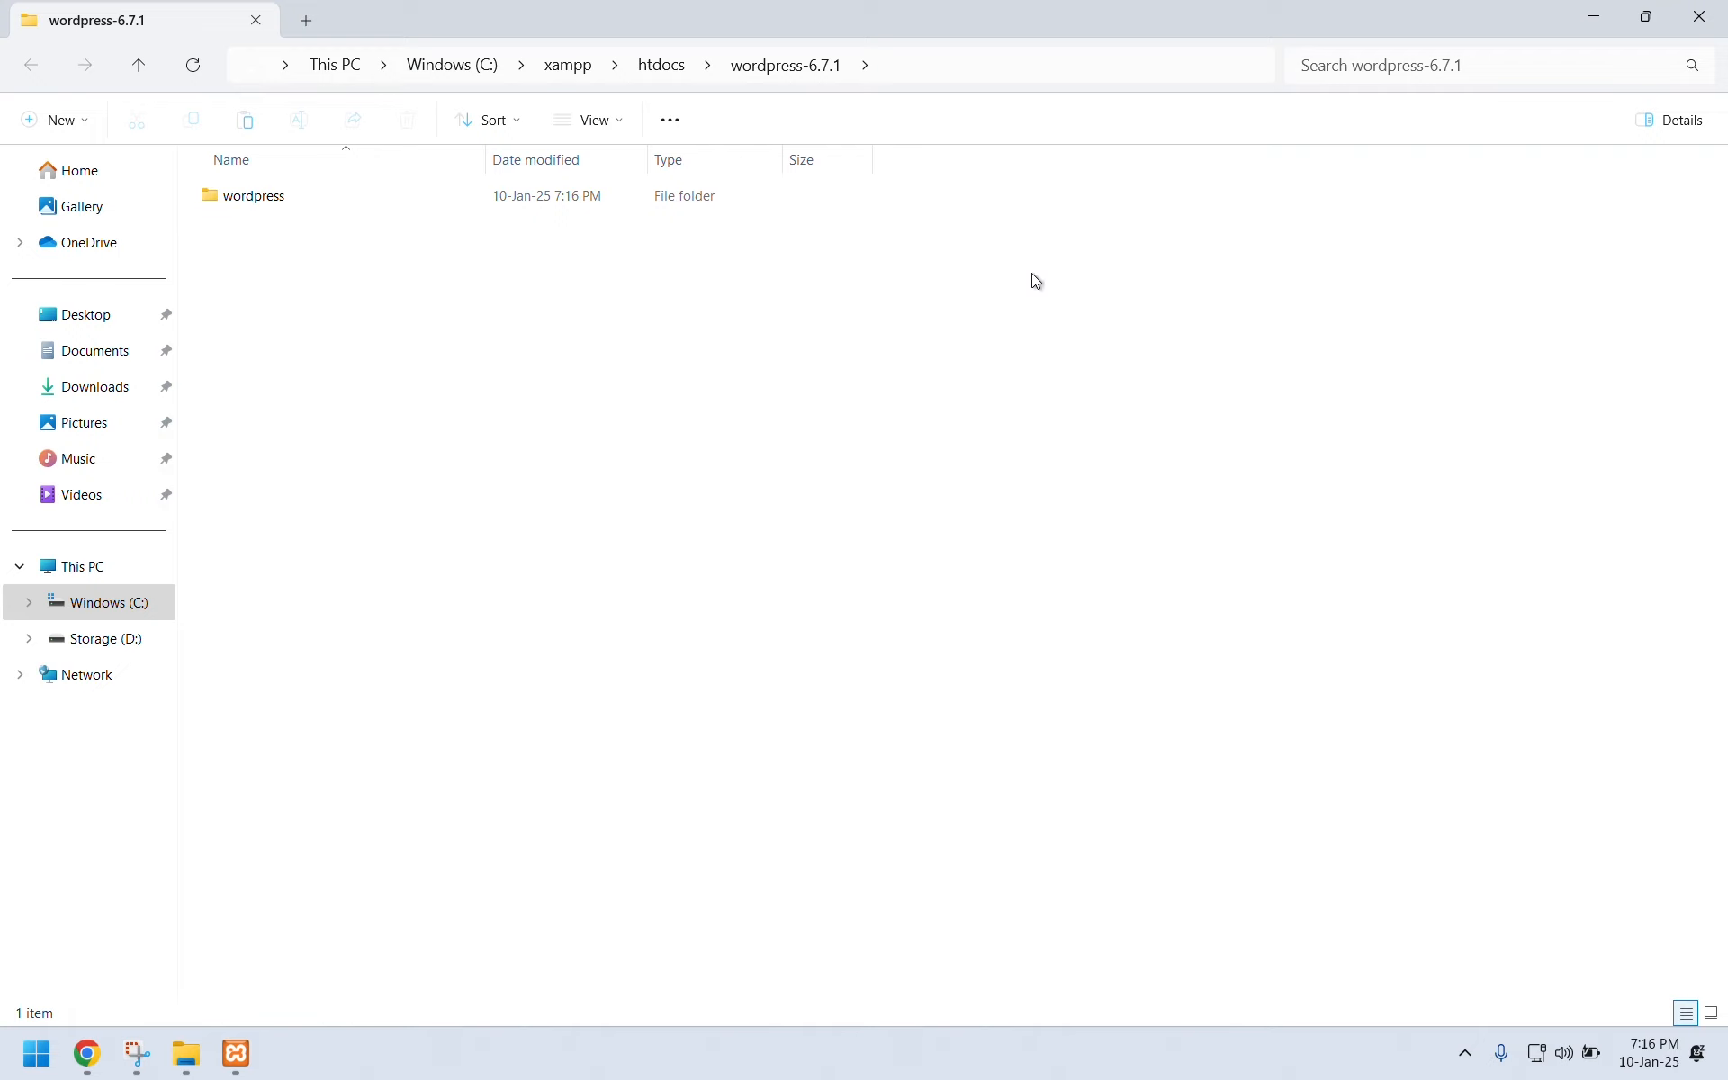
# Cut the inner wordpress folder out of wordpress-6.7.1 and paste it directly into htdocs.
pyautogui.click(1710, 27)
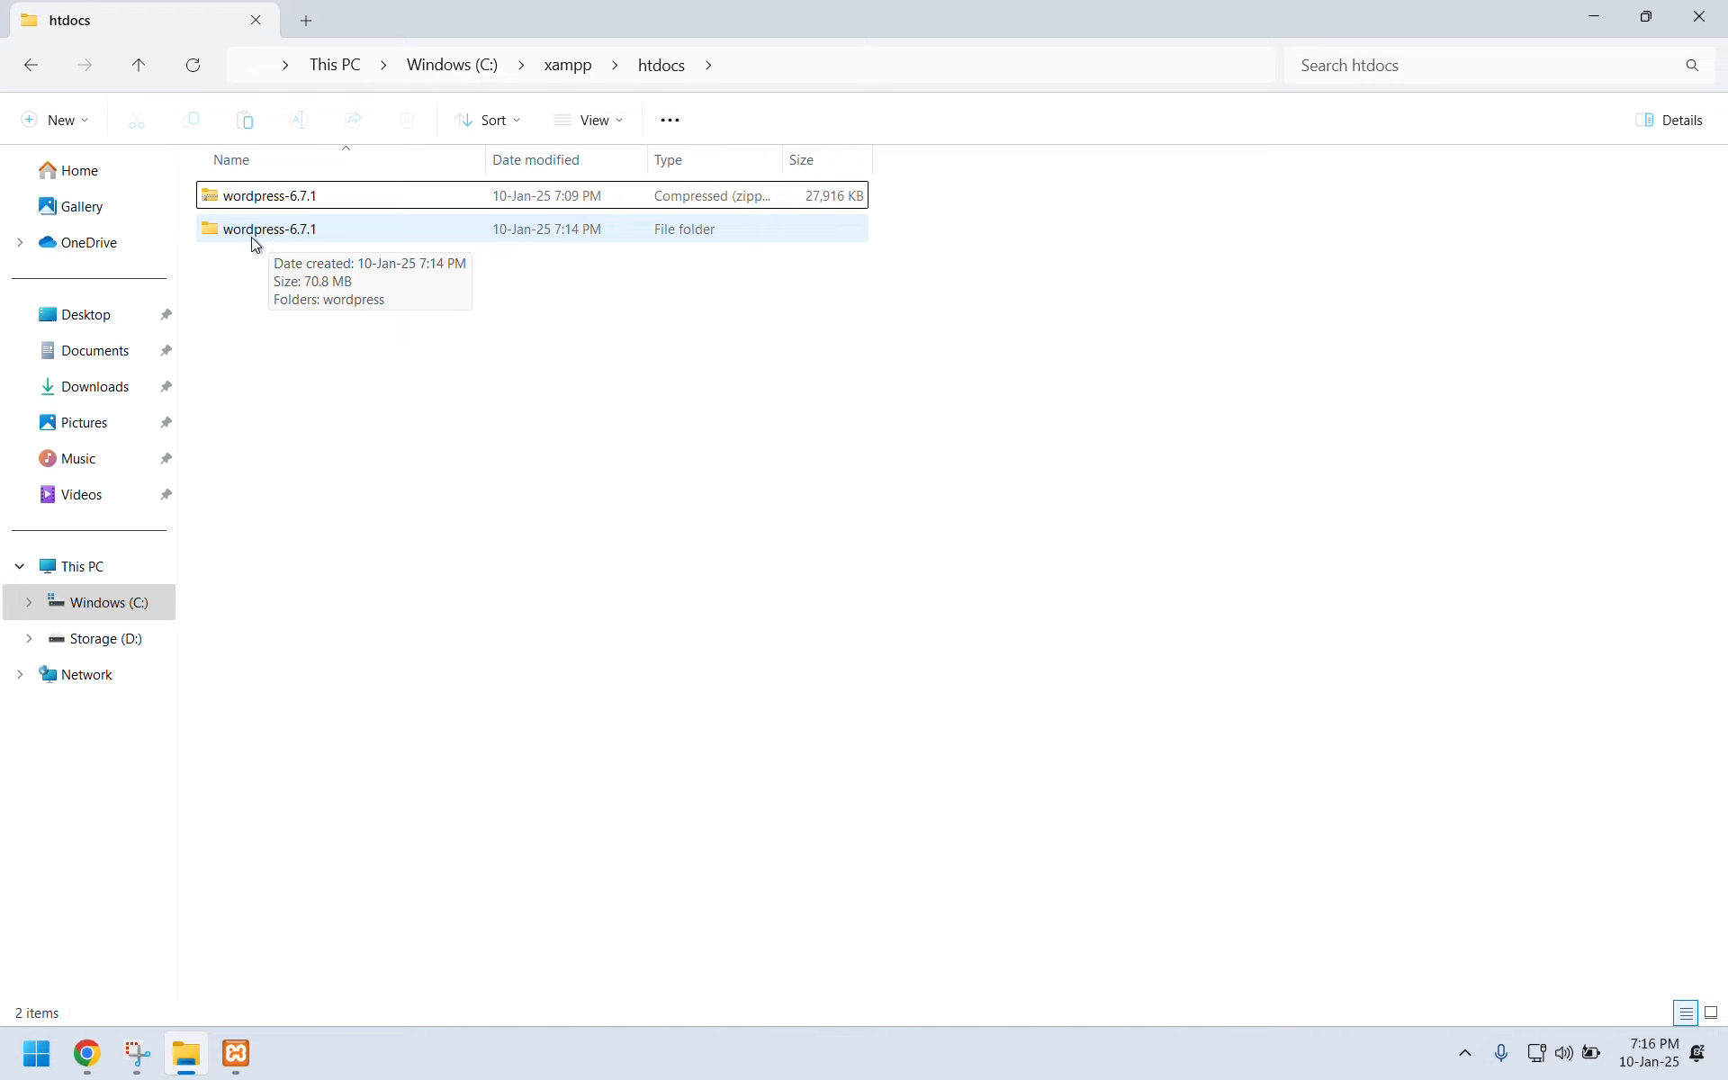
pyautogui.doubleClick(306, 236)
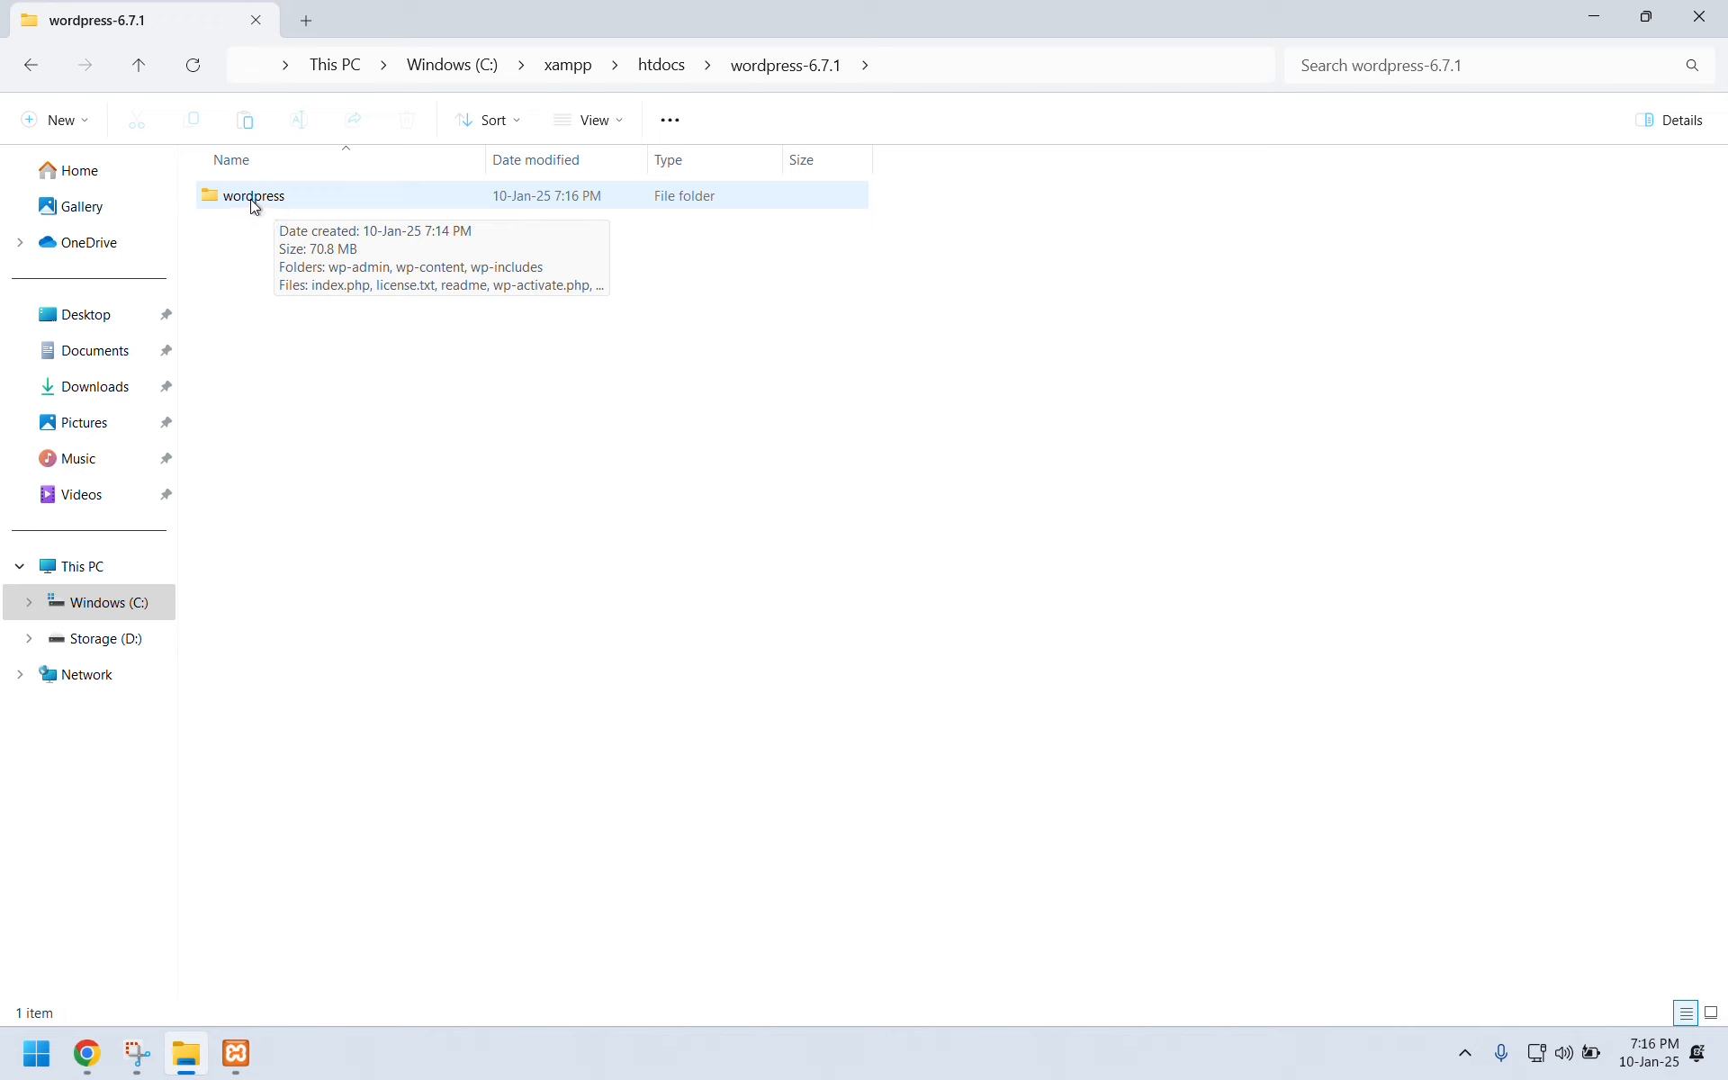
pyautogui.click(220, 197)
pyautogui.rightClick(218, 197)
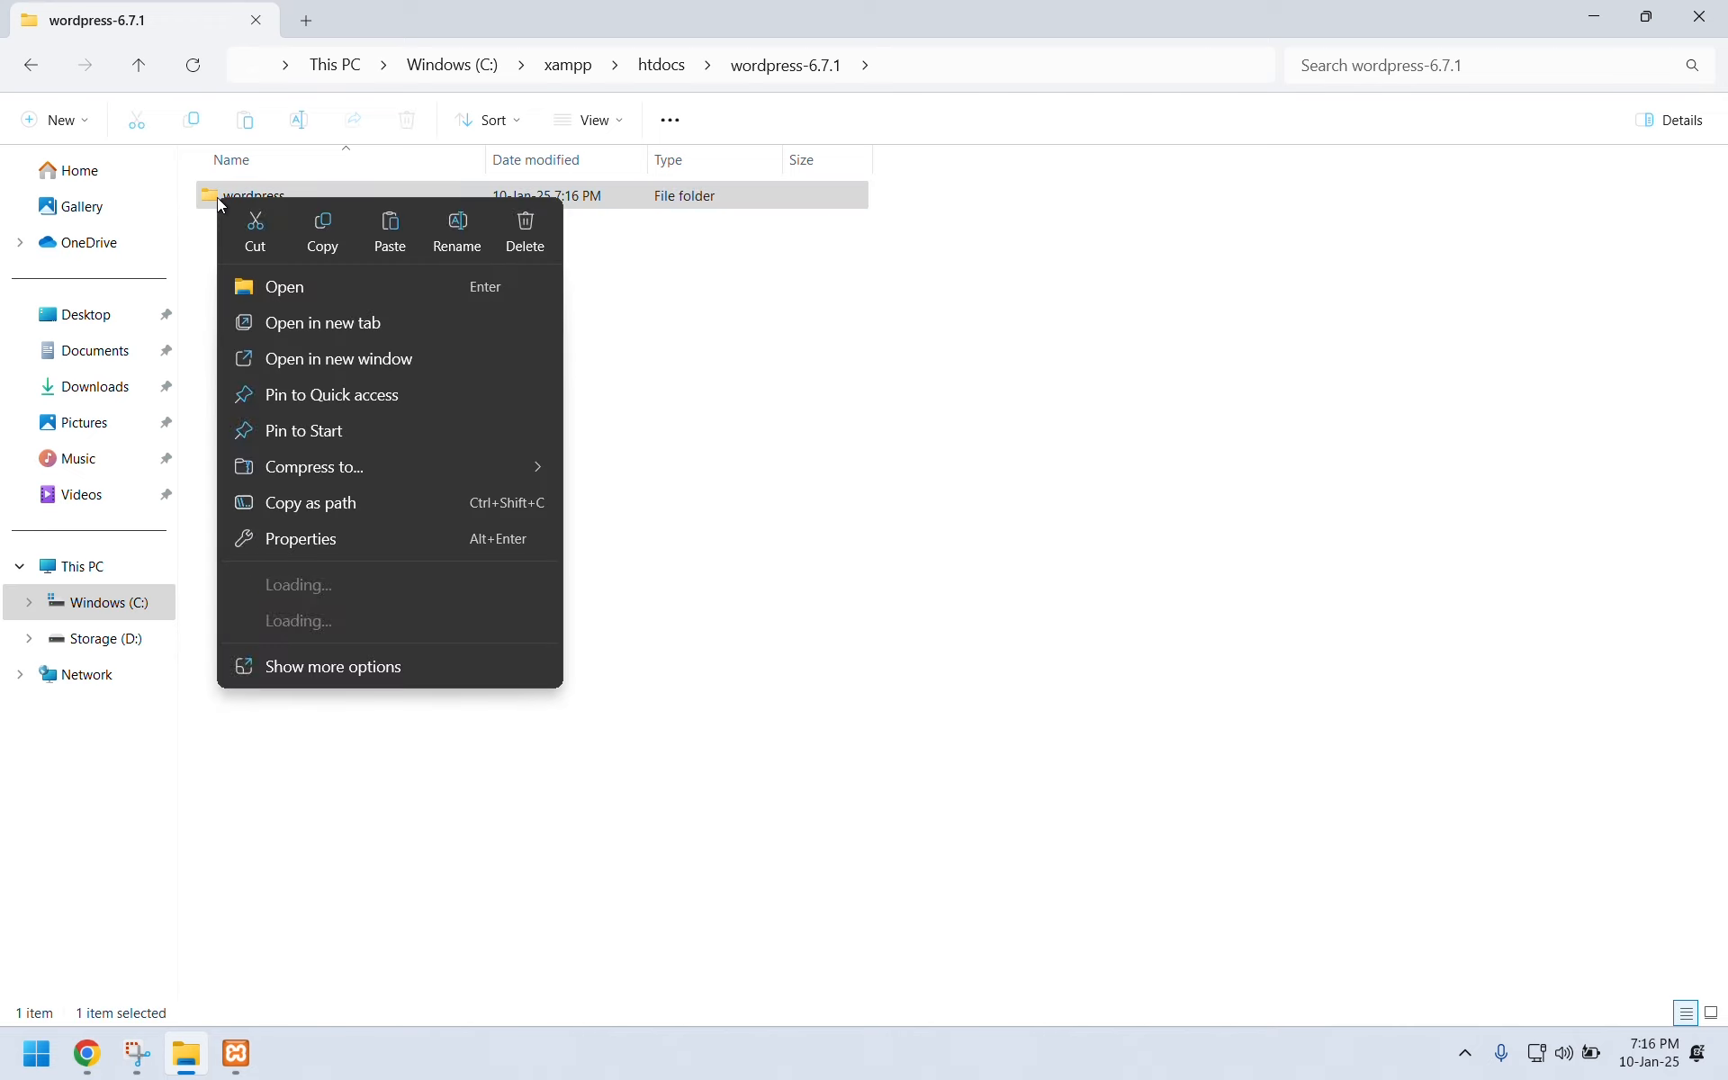
pyautogui.click(257, 235)
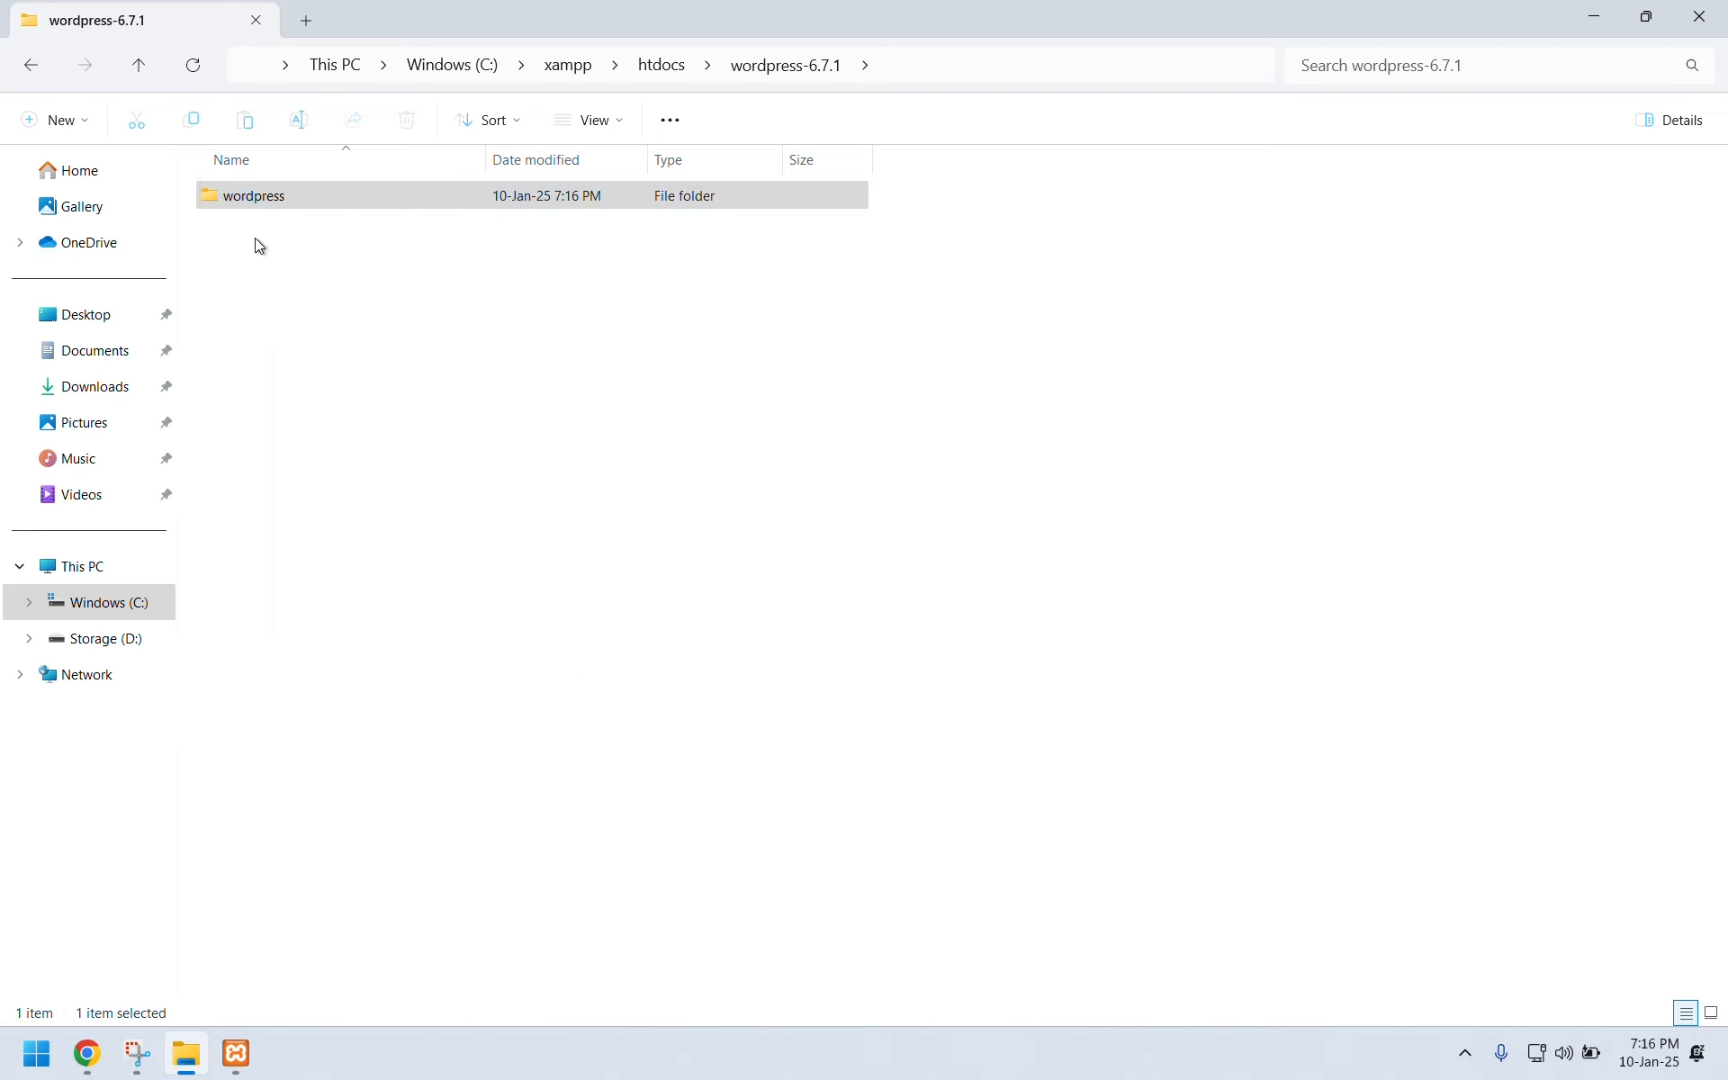
pyautogui.click(138, 63)
pyautogui.click(302, 327)
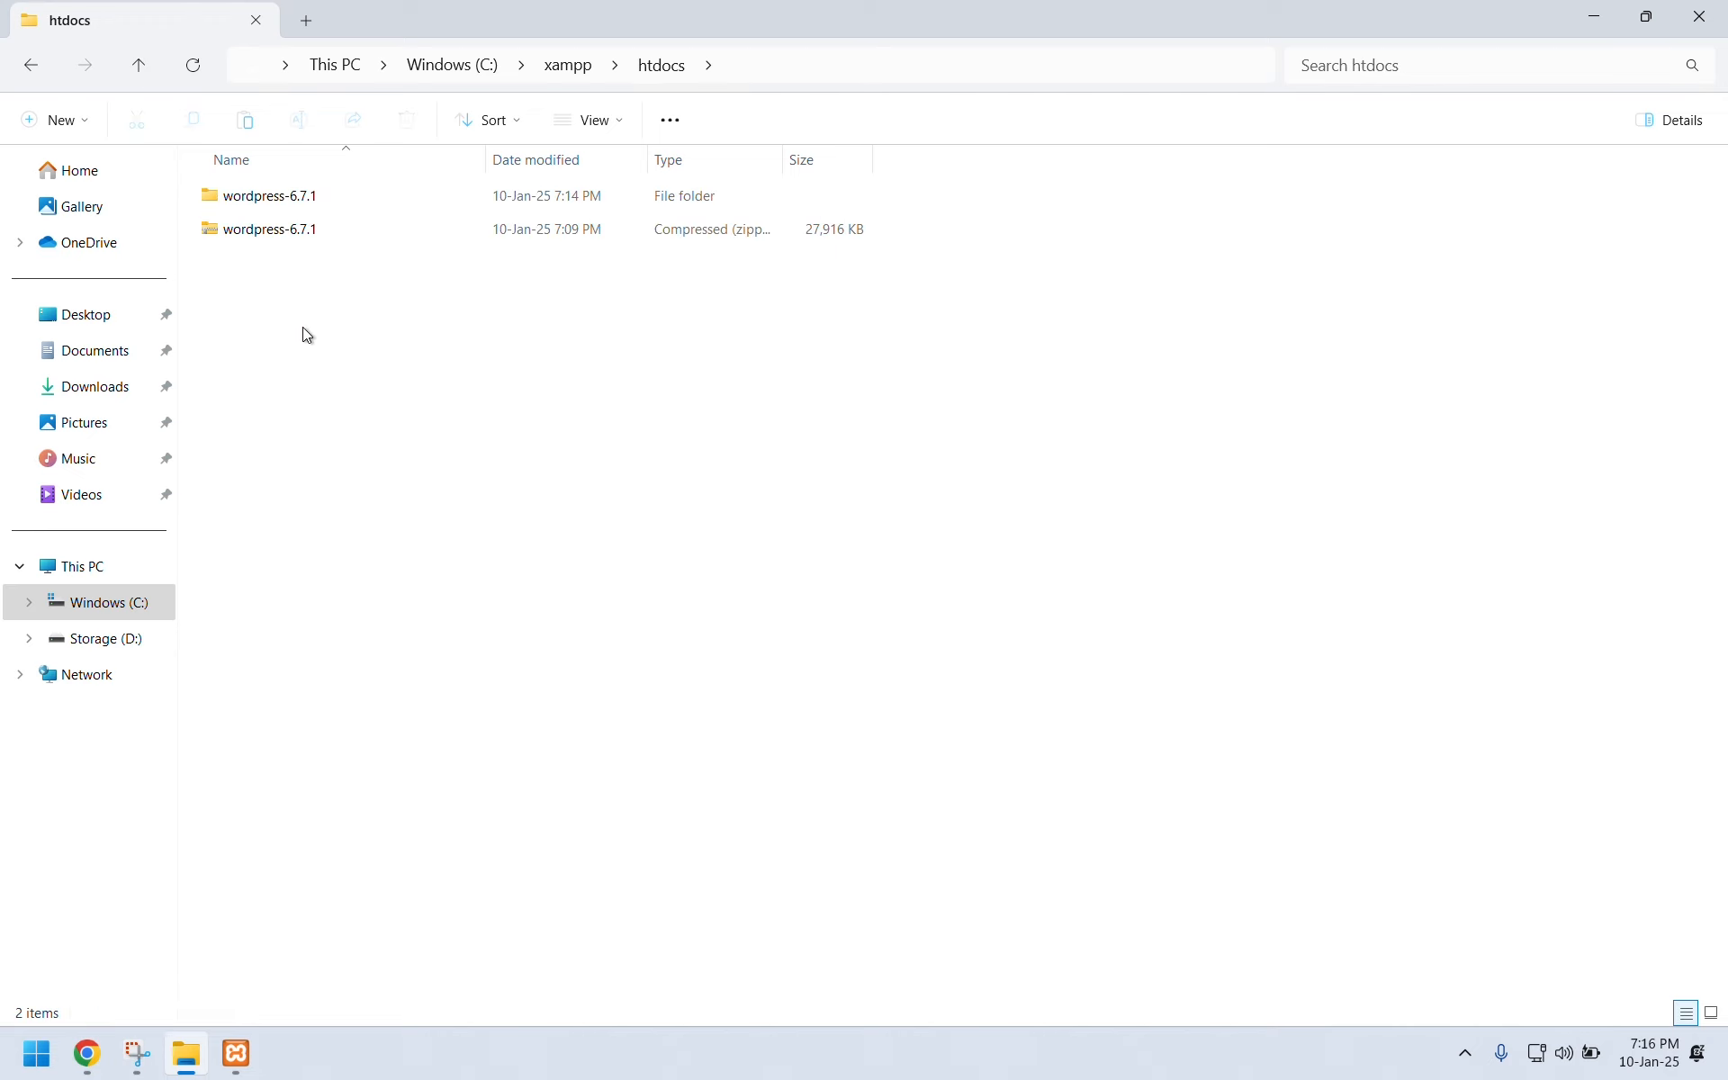
pyautogui.rightClick(302, 330)
pyautogui.click(341, 360)
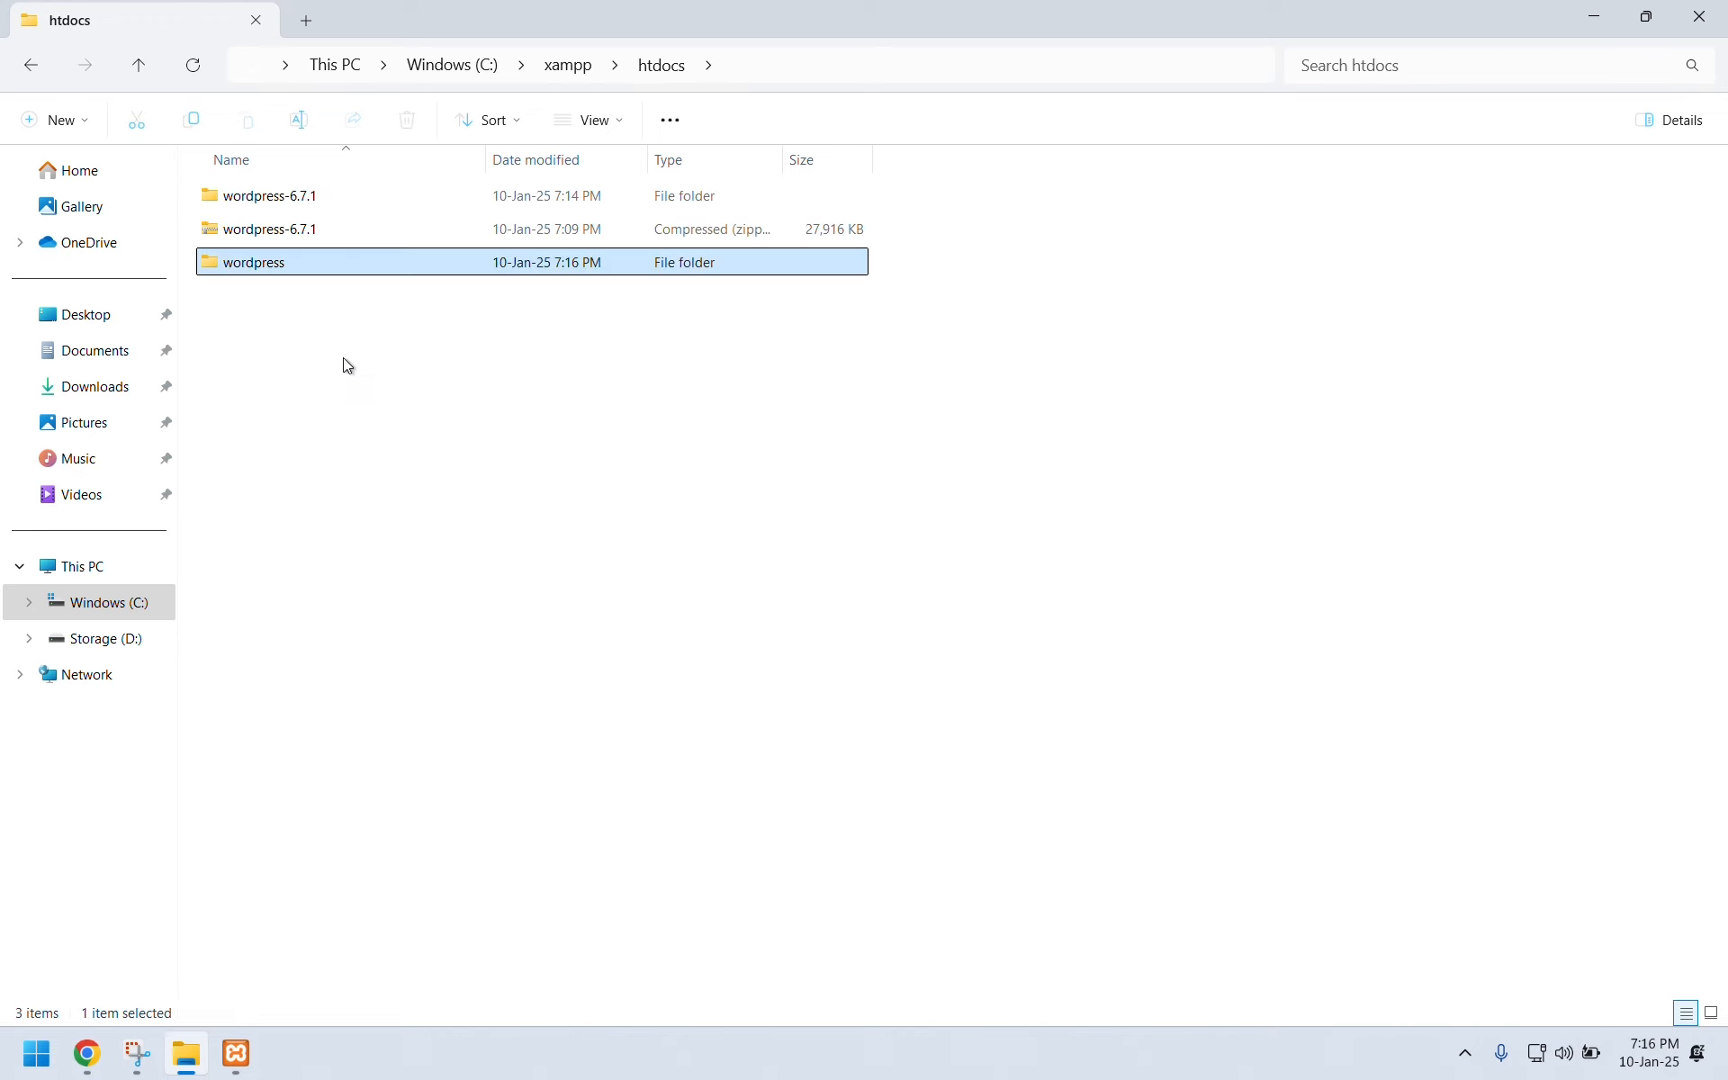
# Delete the leftover wordpress-6.7.1 folder and check the wordpress folder's files.
pyautogui.click(306, 208)
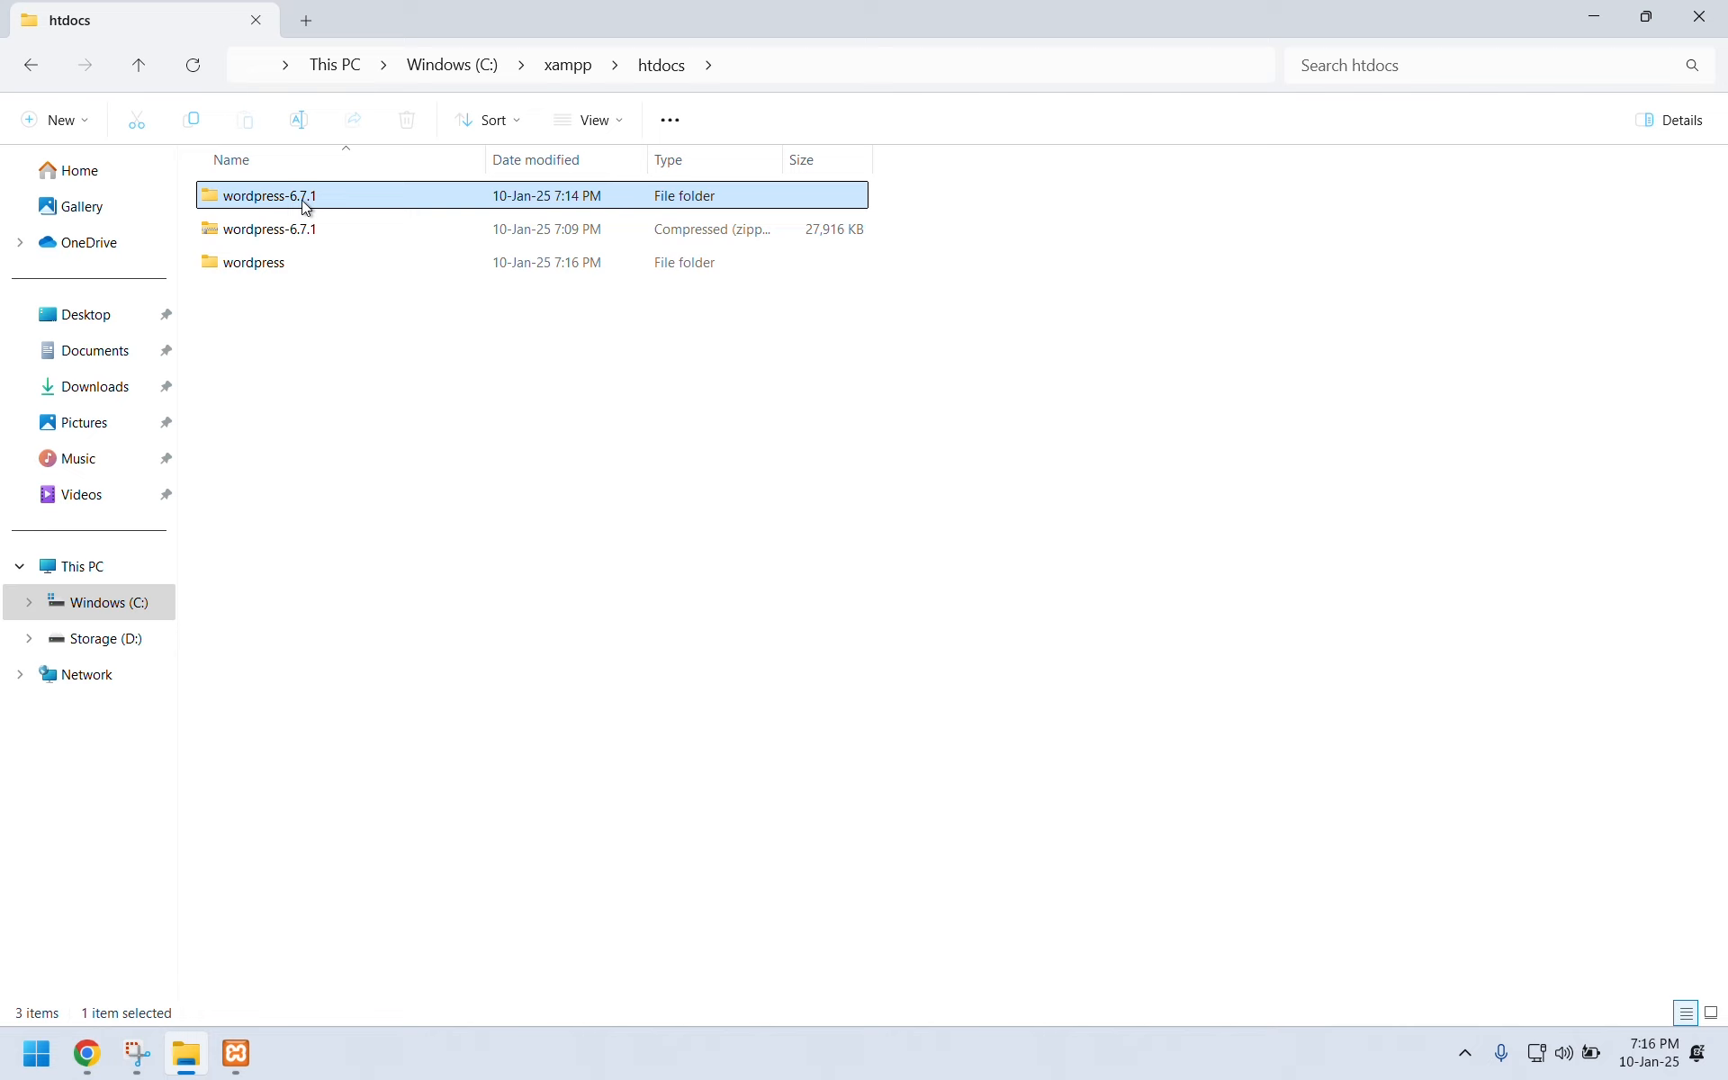
pyautogui.press('Delete')
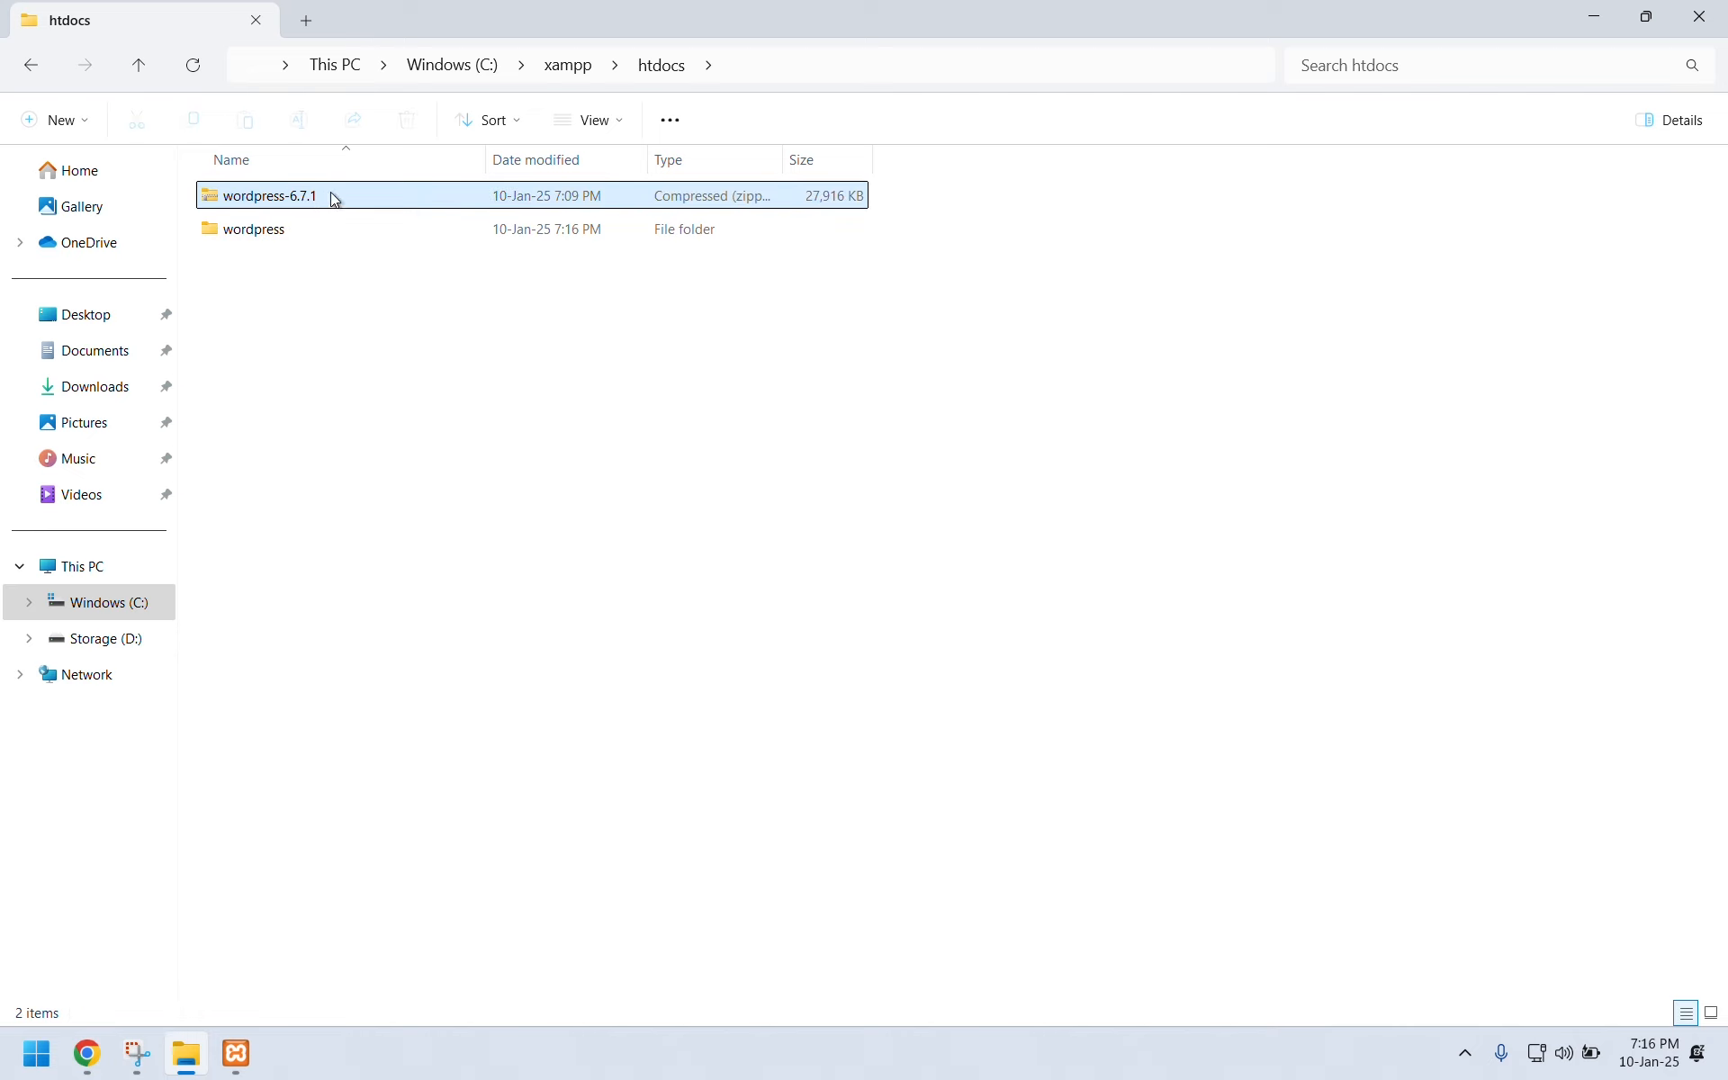
pyautogui.doubleClick(315, 230)
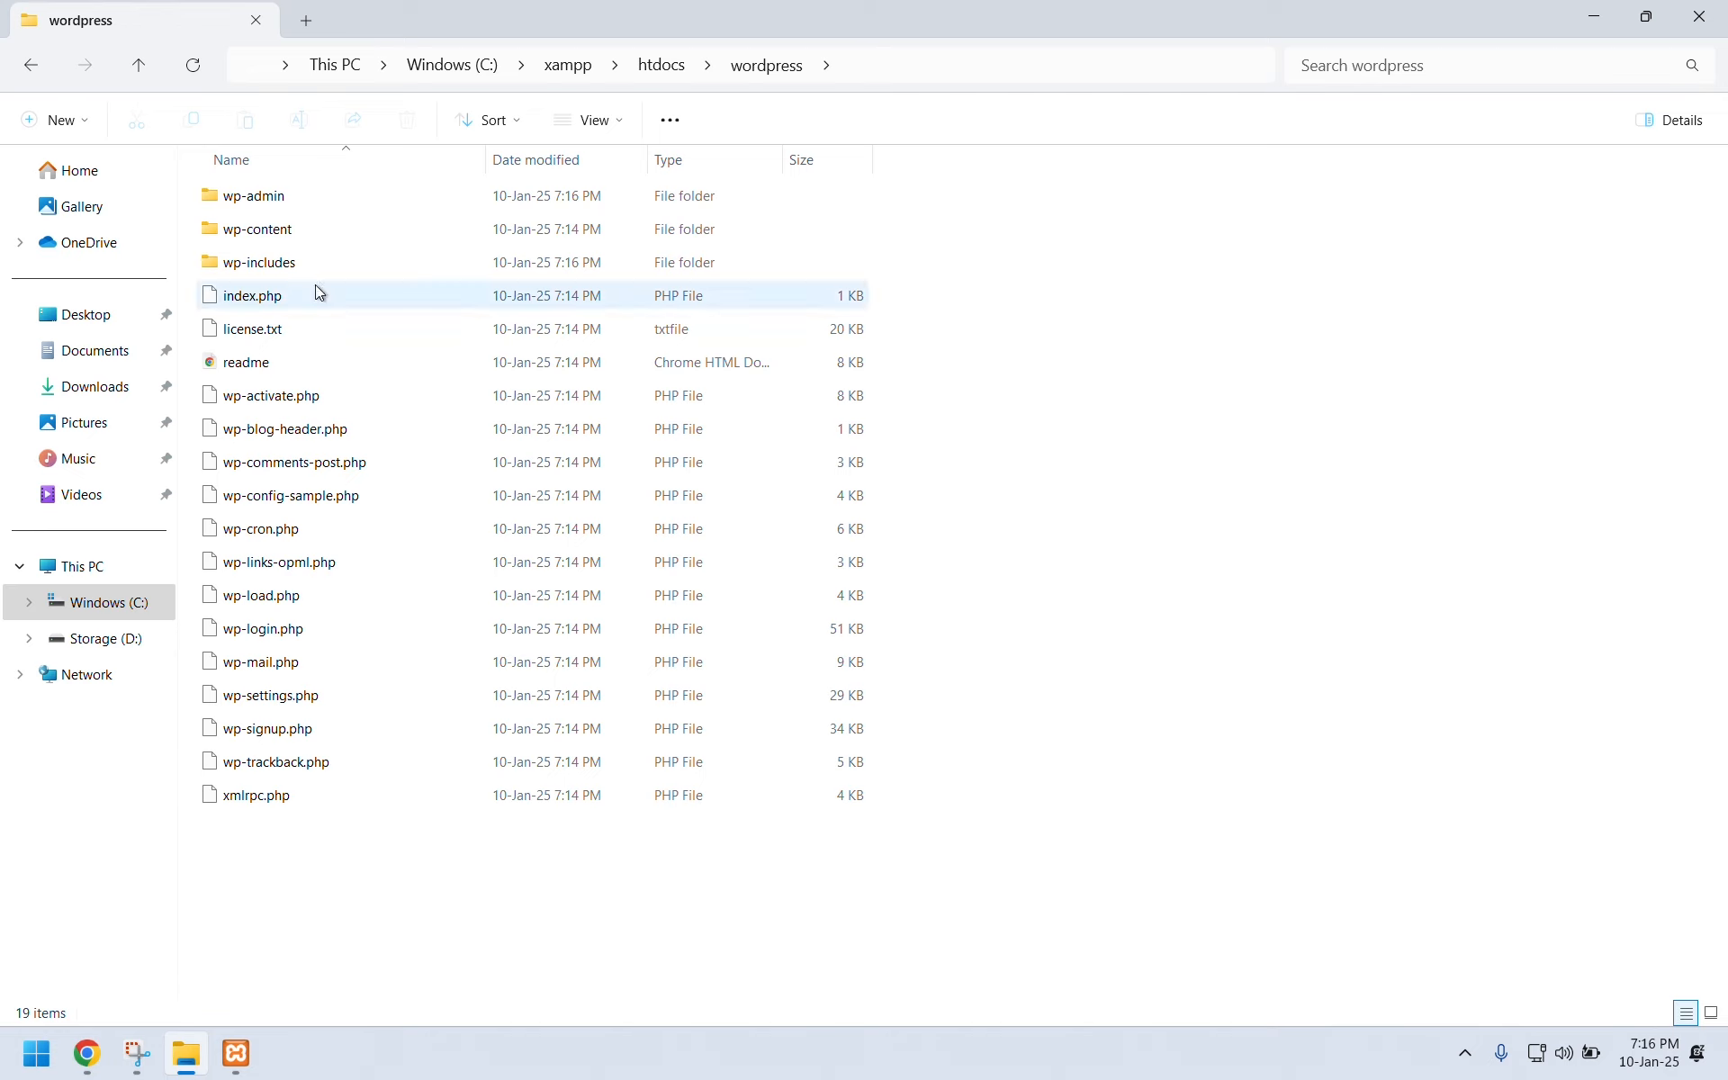
pyautogui.click(151, 63)
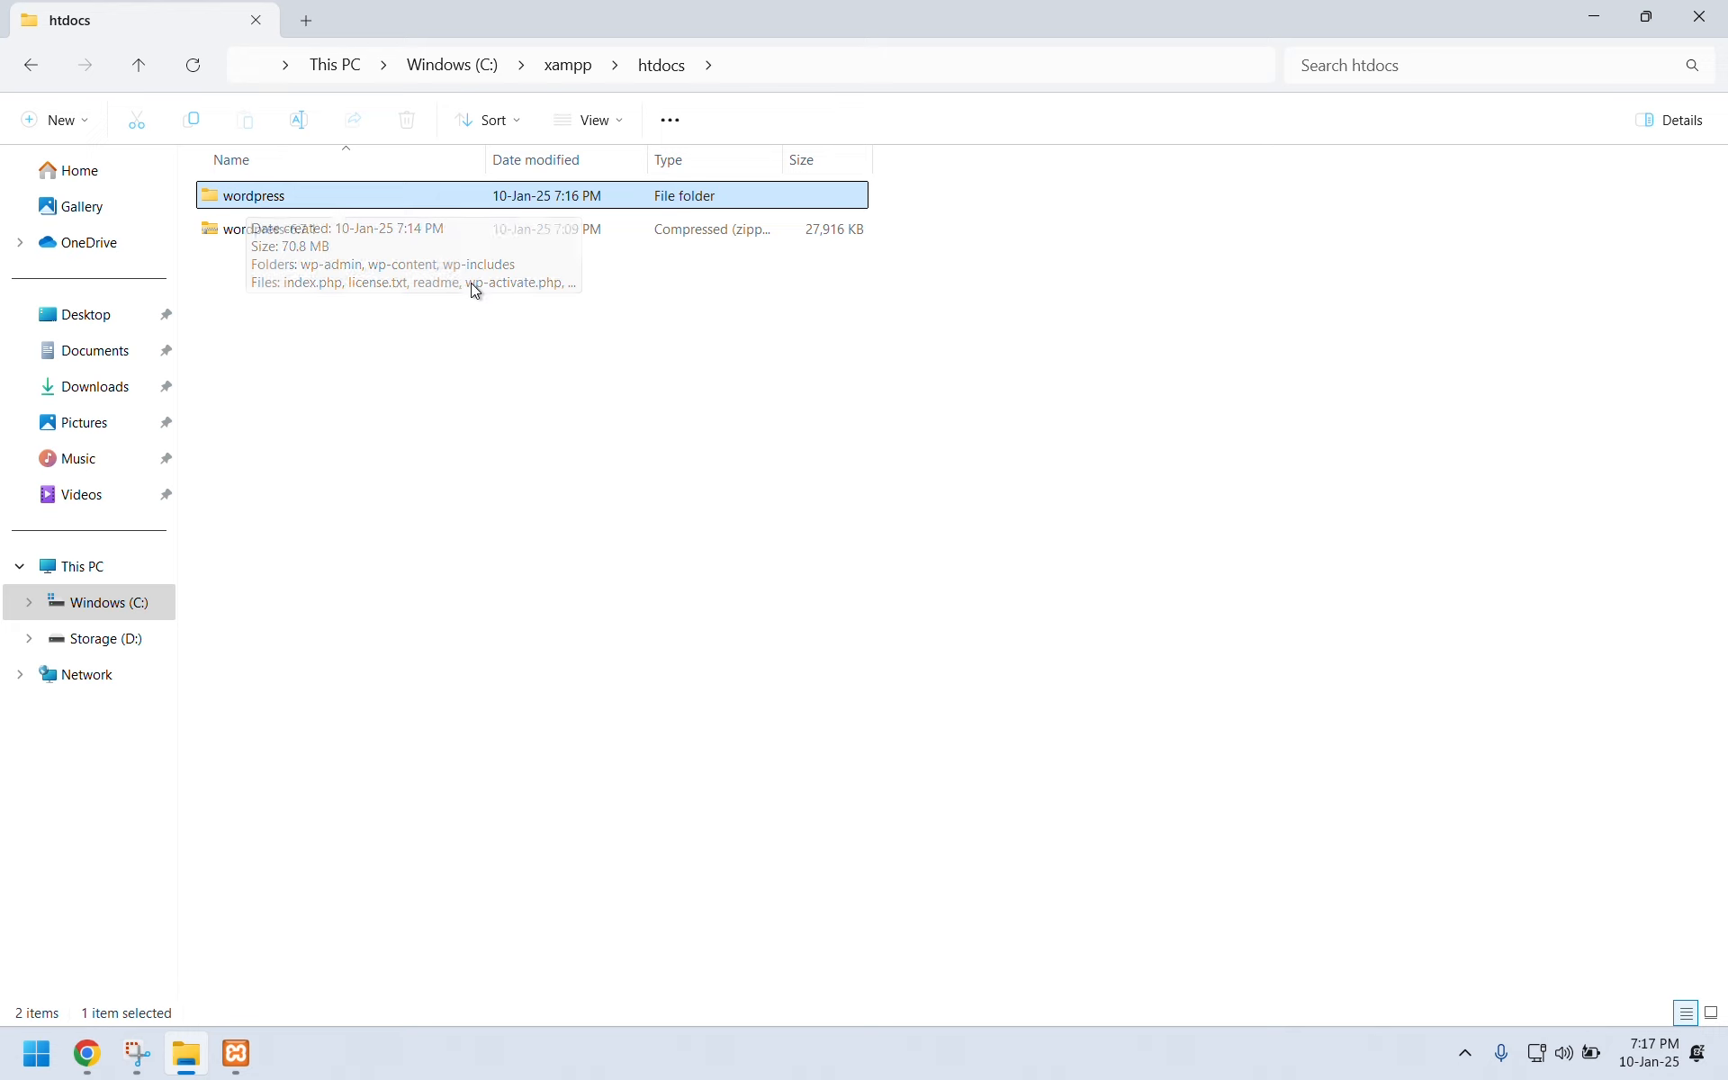
# Rename C:\xampp\htdocs\wordpress to 'MyWeb' through the context menu.
pyautogui.rightClick(252, 203)
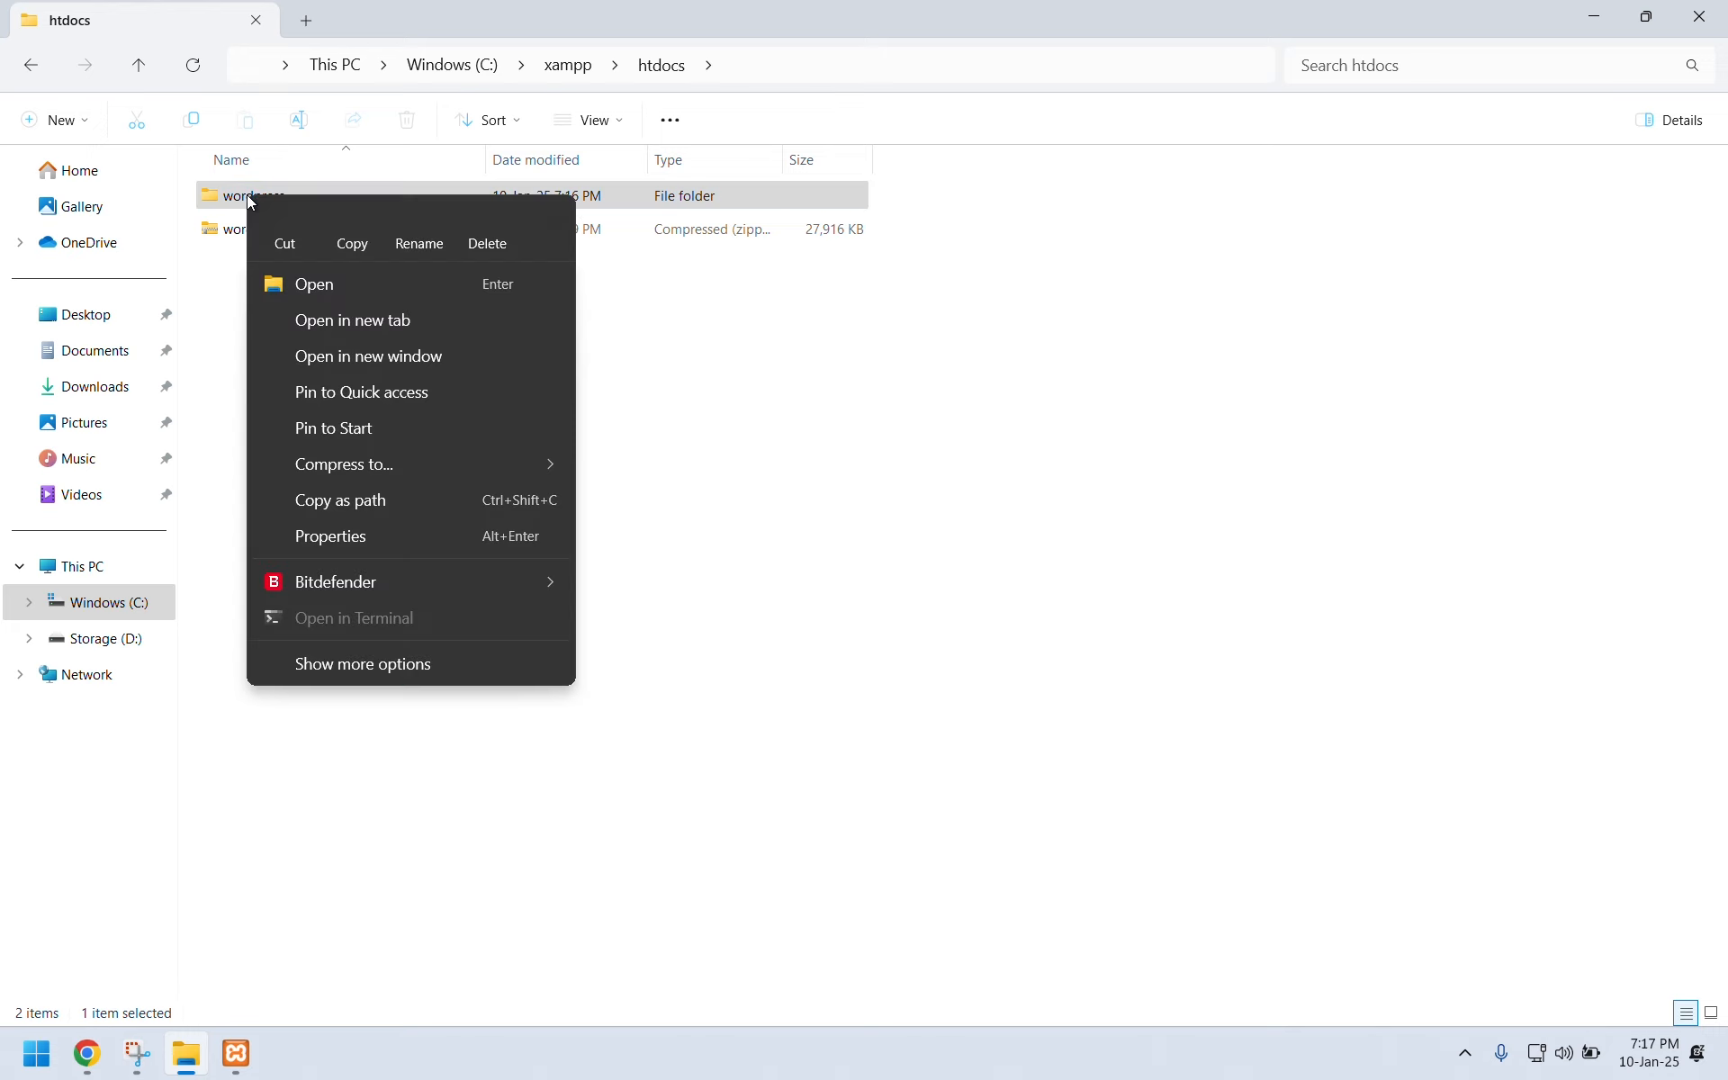
pyautogui.click(420, 230)
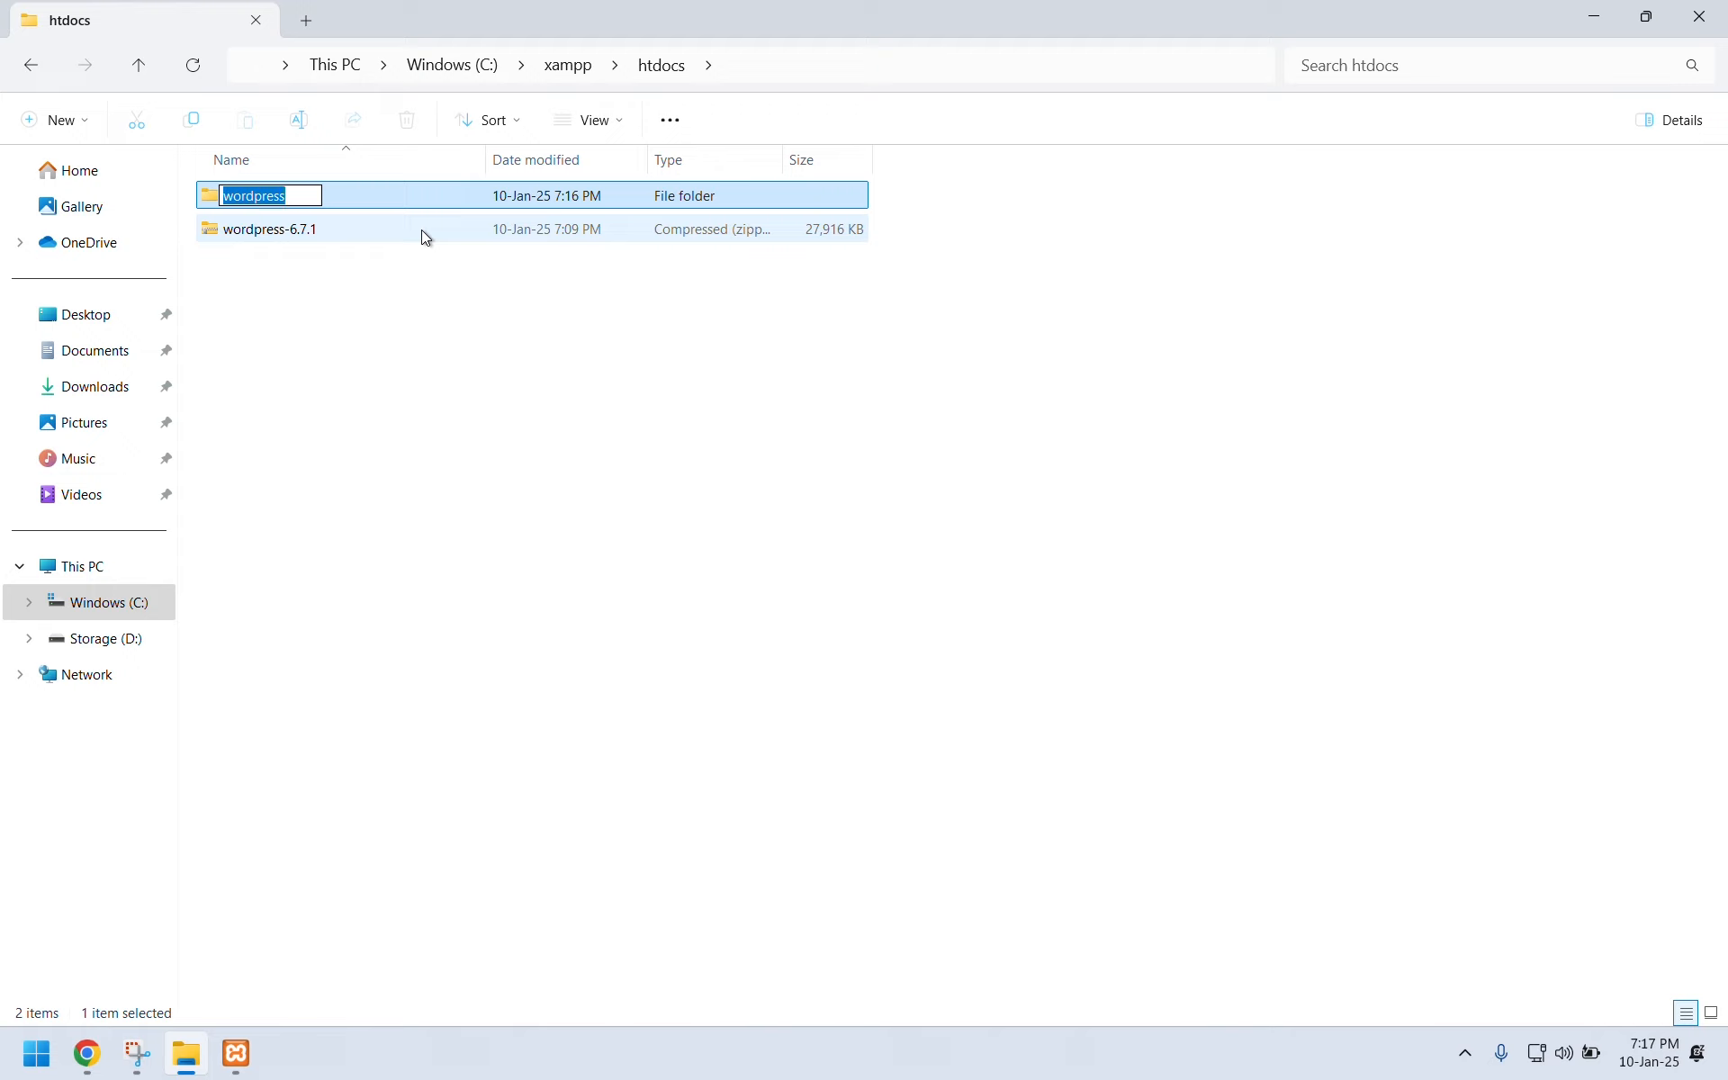
pyautogui.write('My')
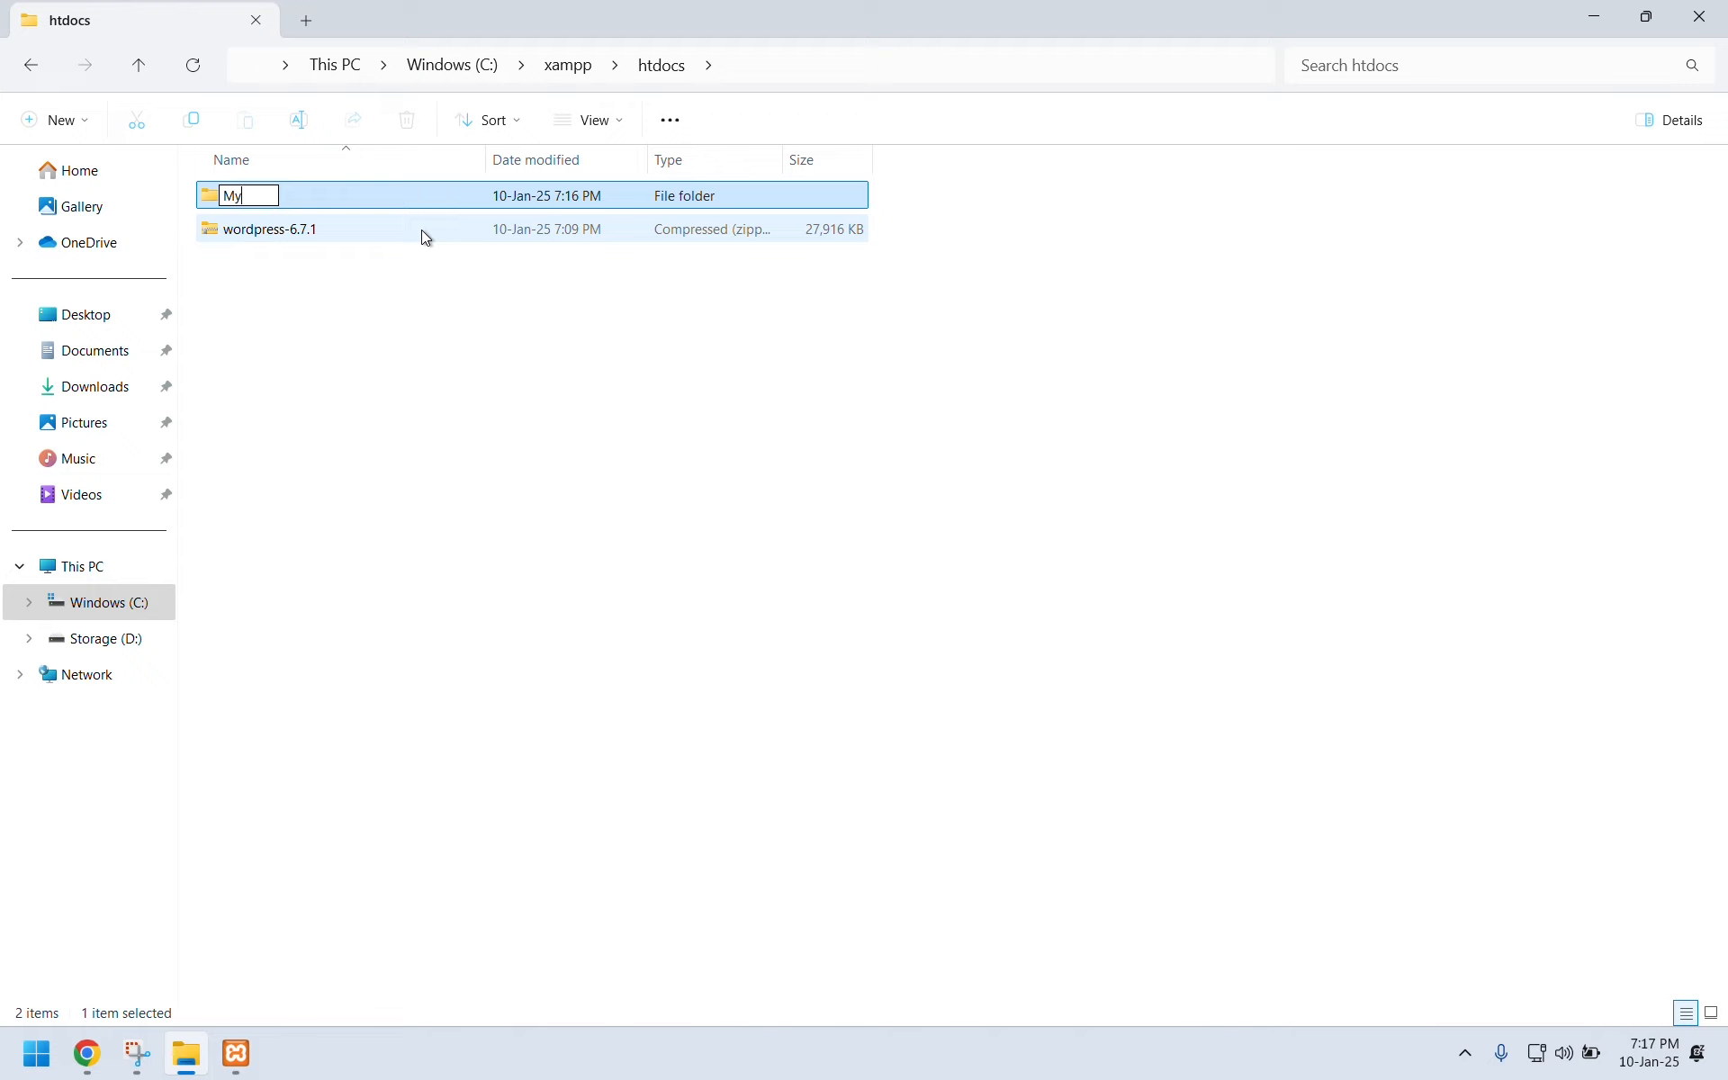
pyautogui.write('W')
pyautogui.write('eb')
pyautogui.press('Return')
pyautogui.click(452, 430)
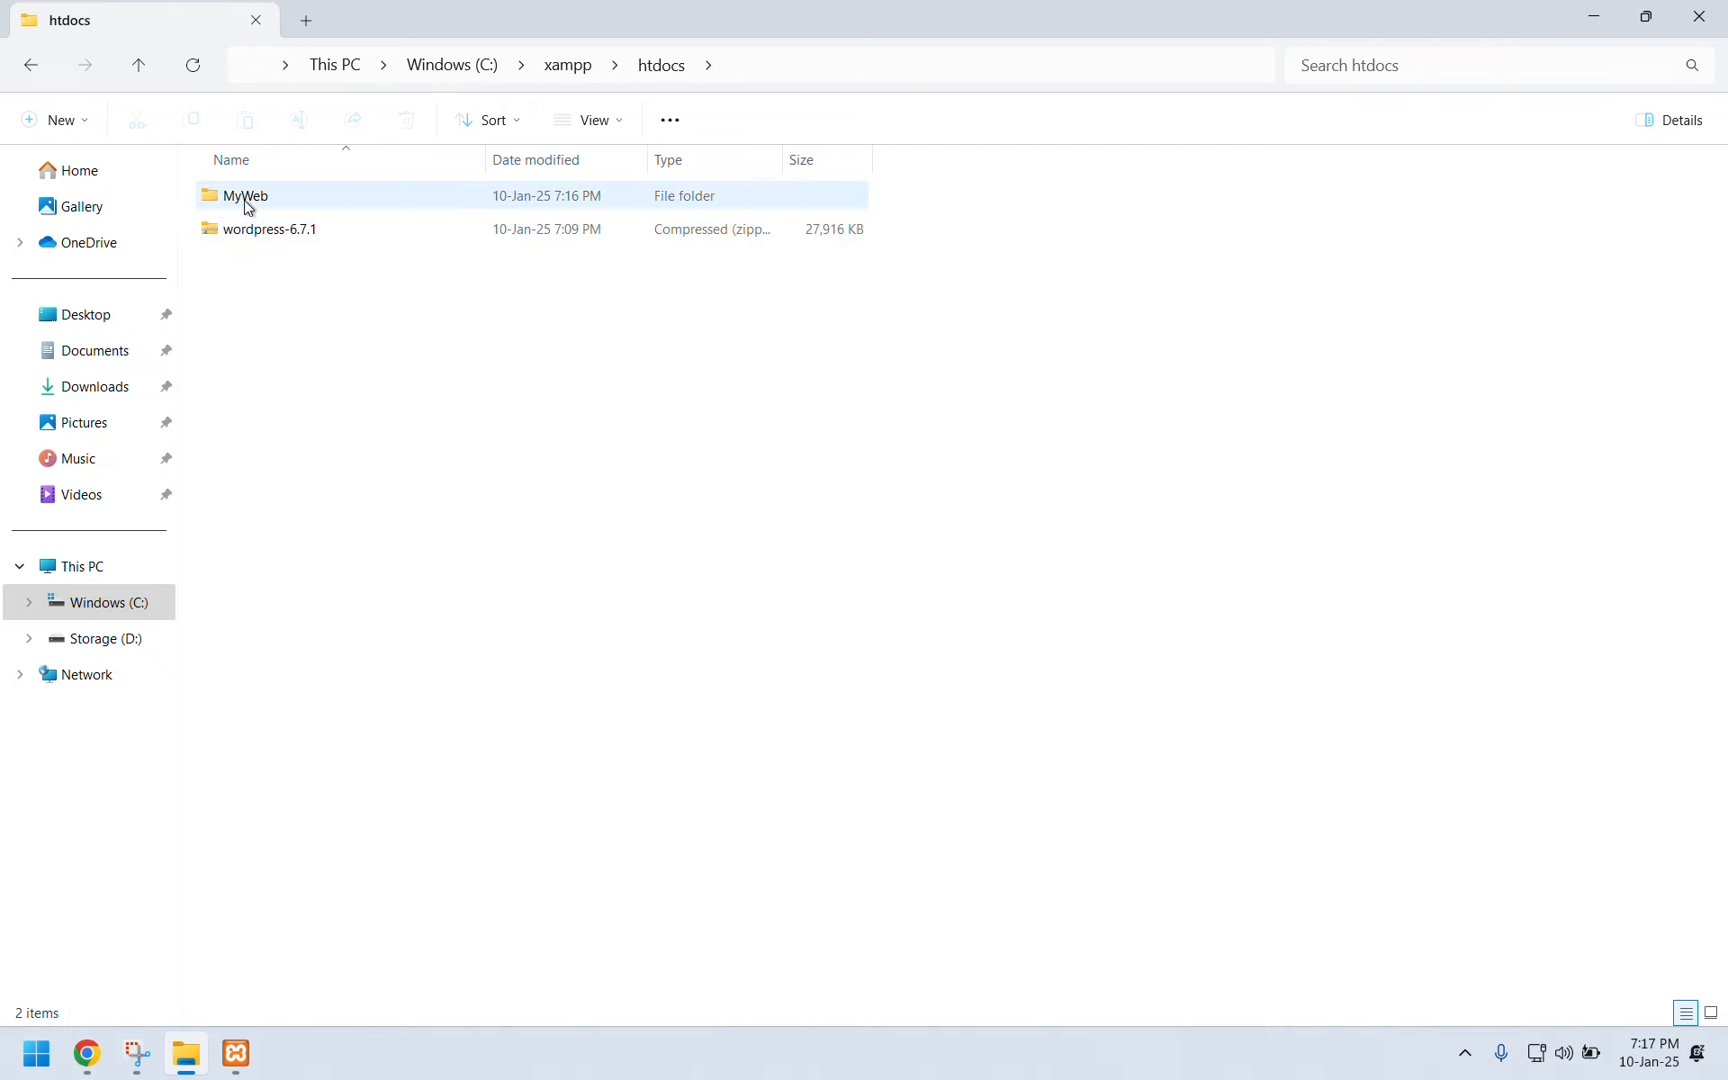
# Load localhost in Chrome's address bar.
pyautogui.click(86, 1053)
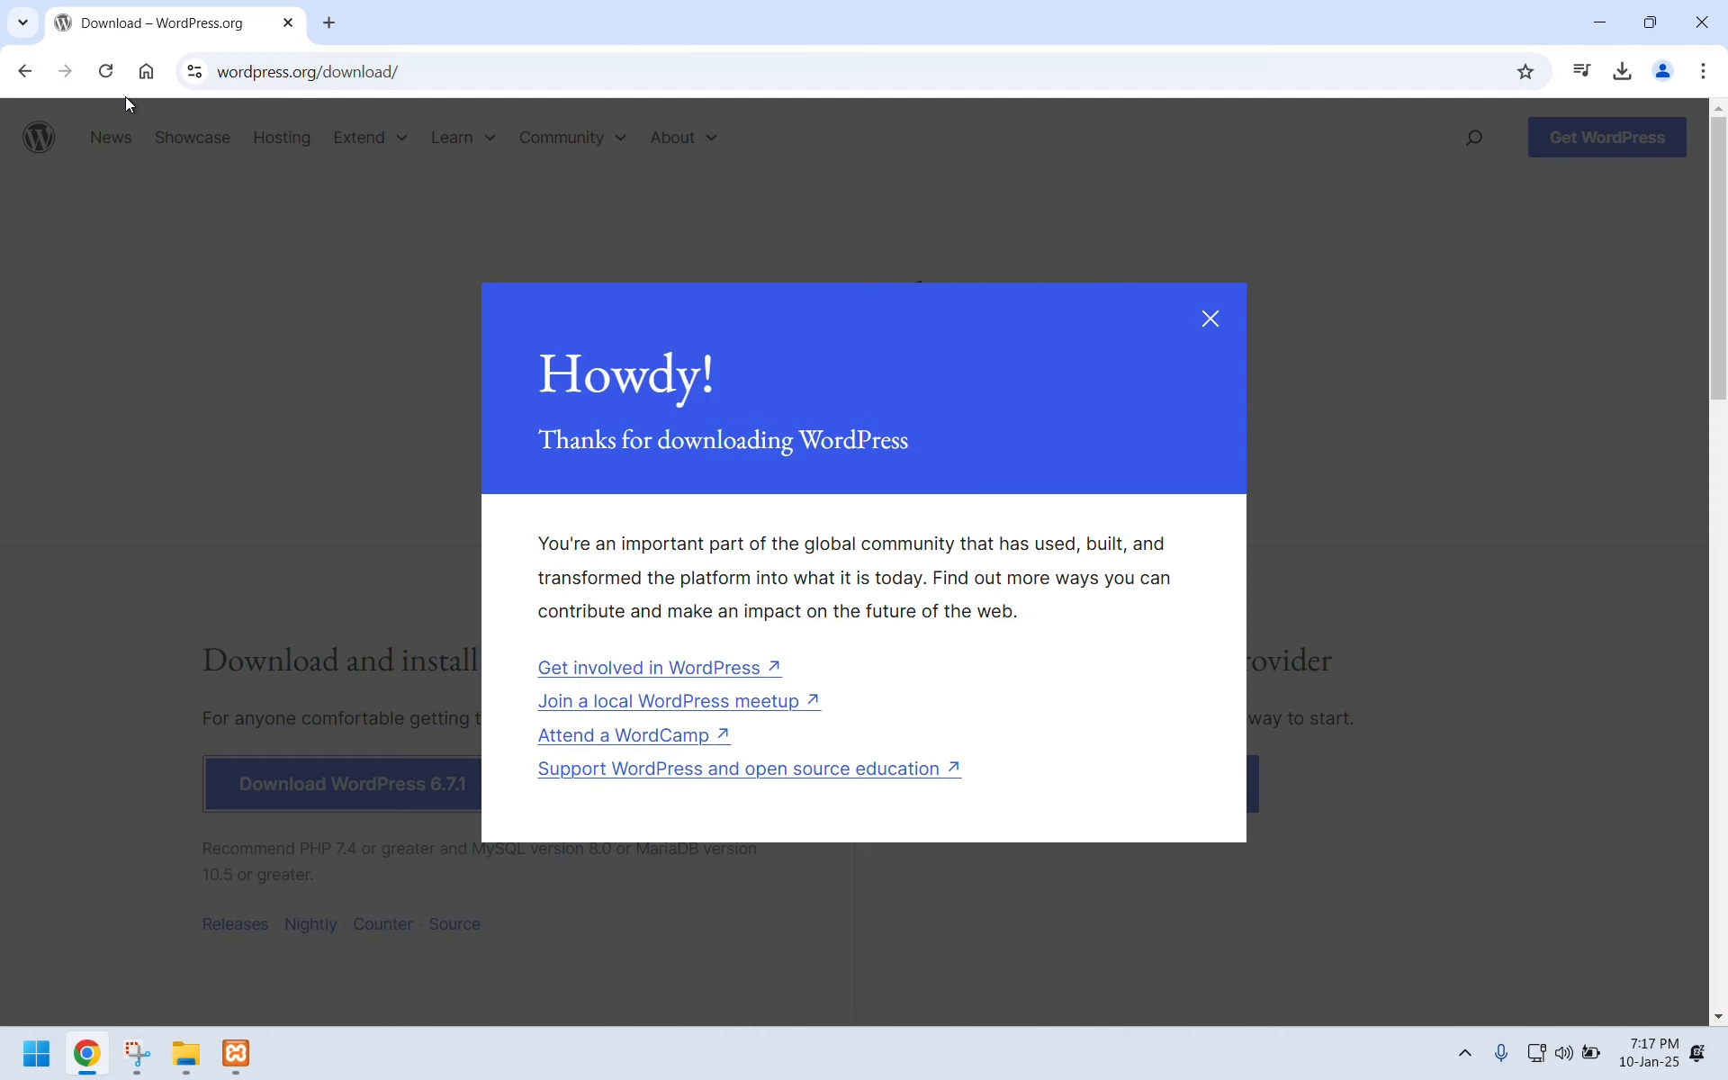
pyautogui.click(145, 74)
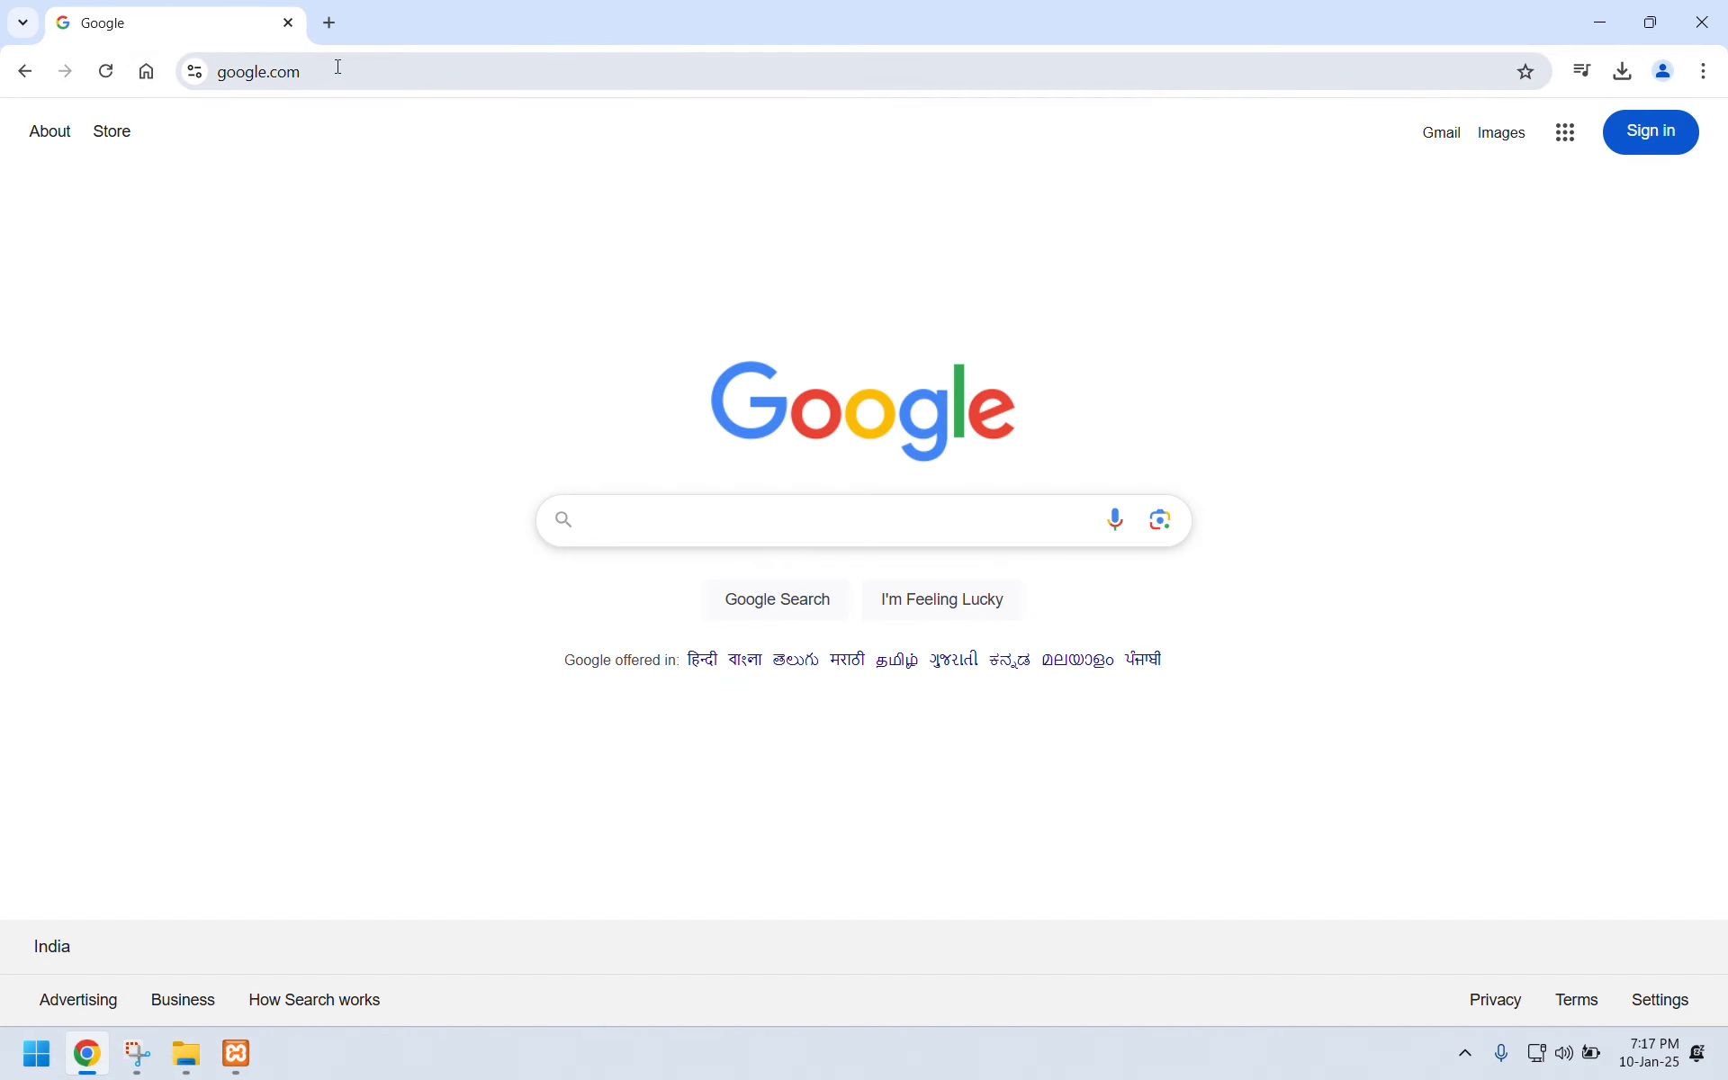
pyautogui.click(326, 72)
pyautogui.write('loc')
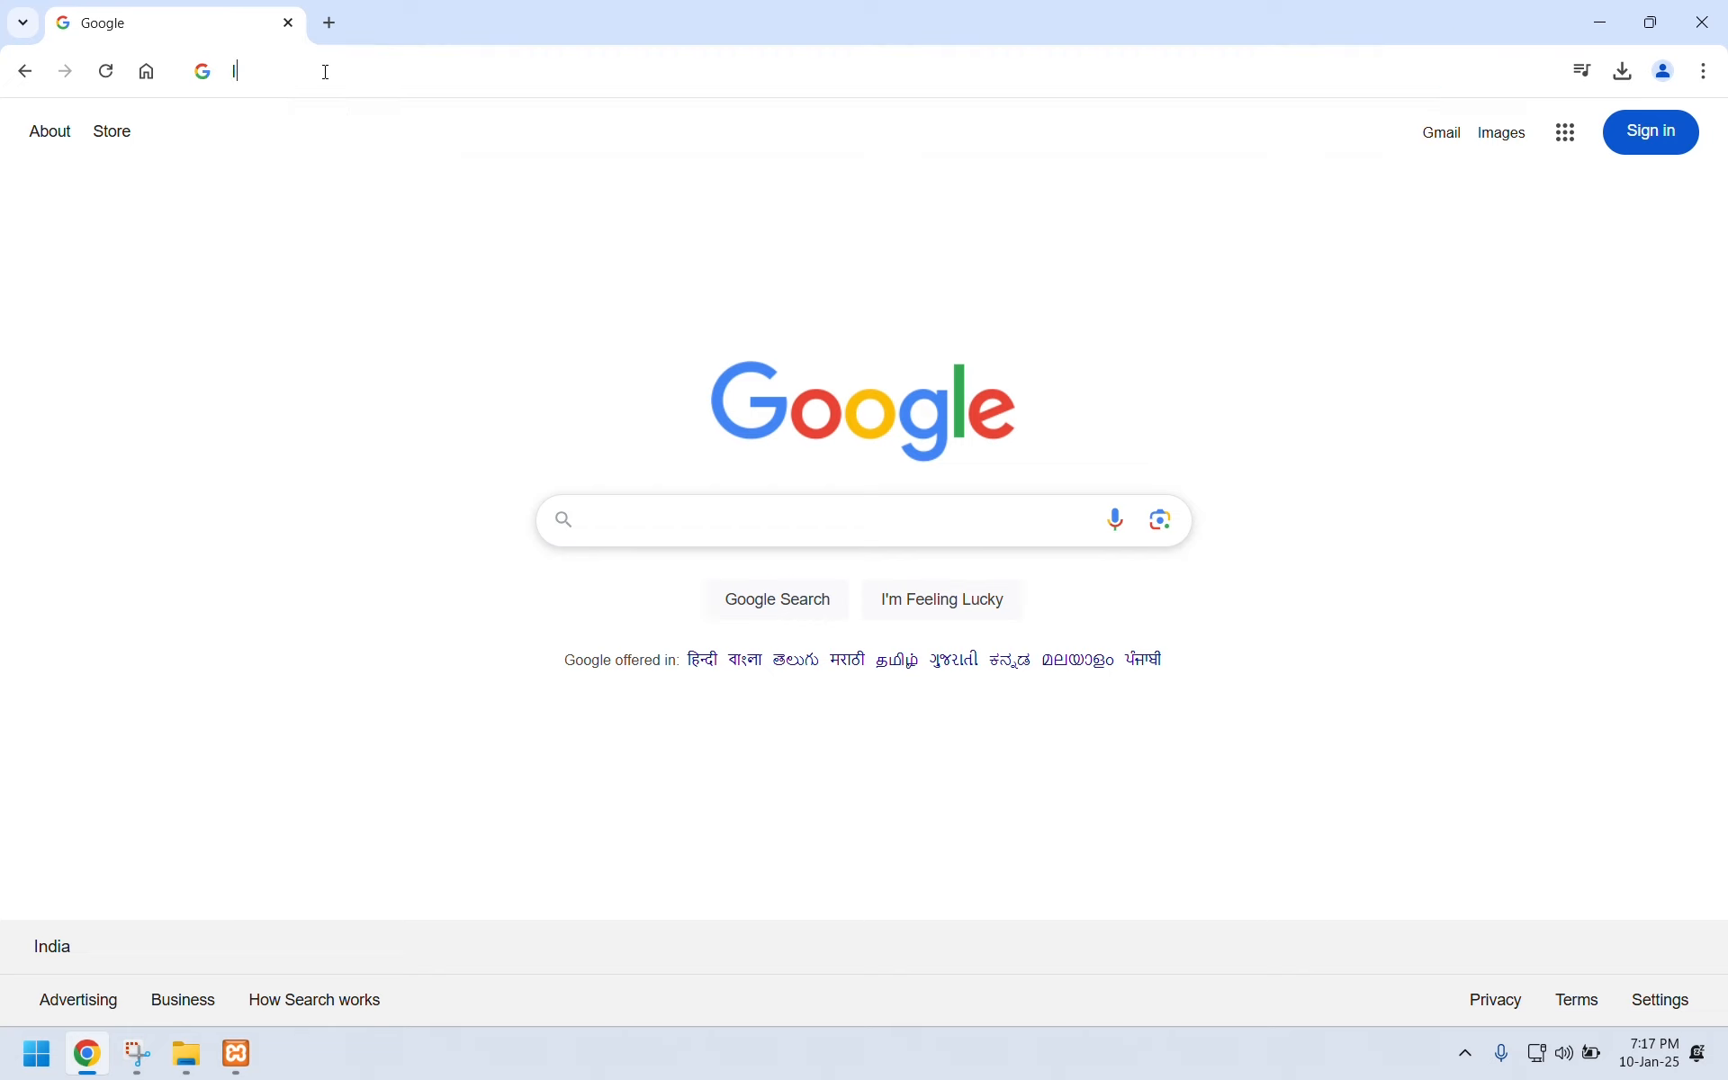
pyautogui.write('alhost')
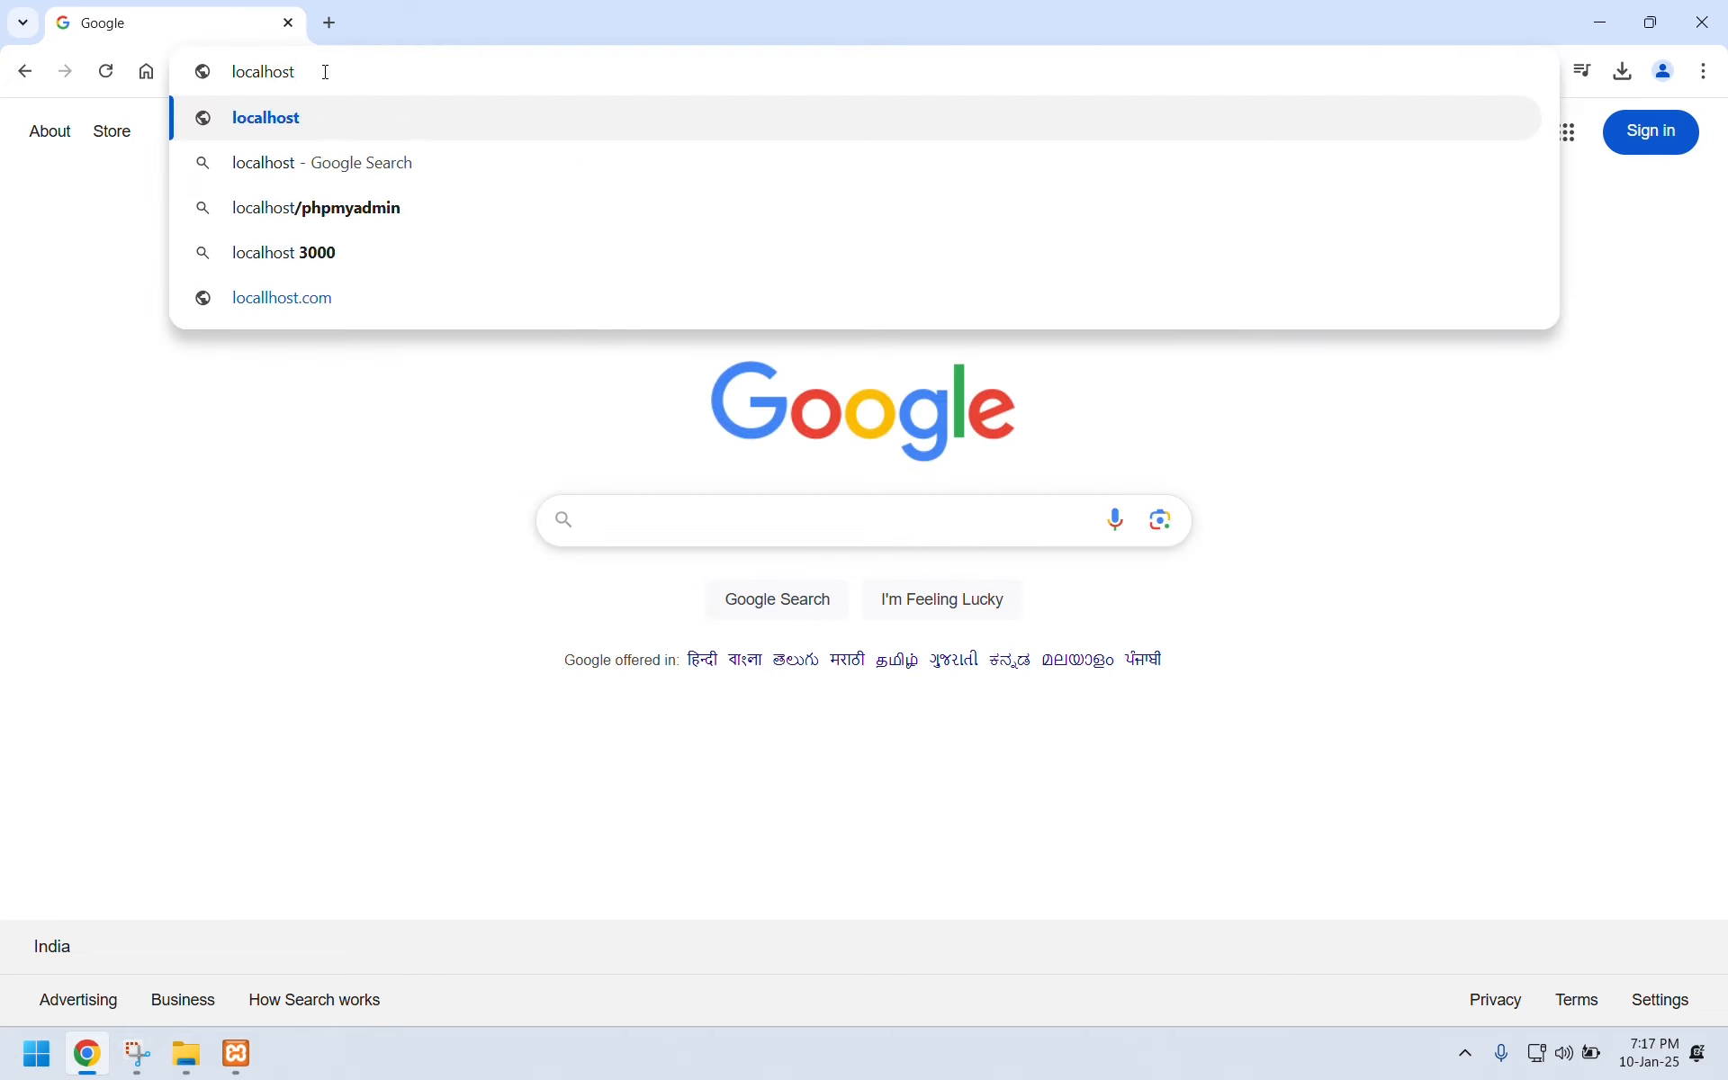
pyautogui.press('Return')
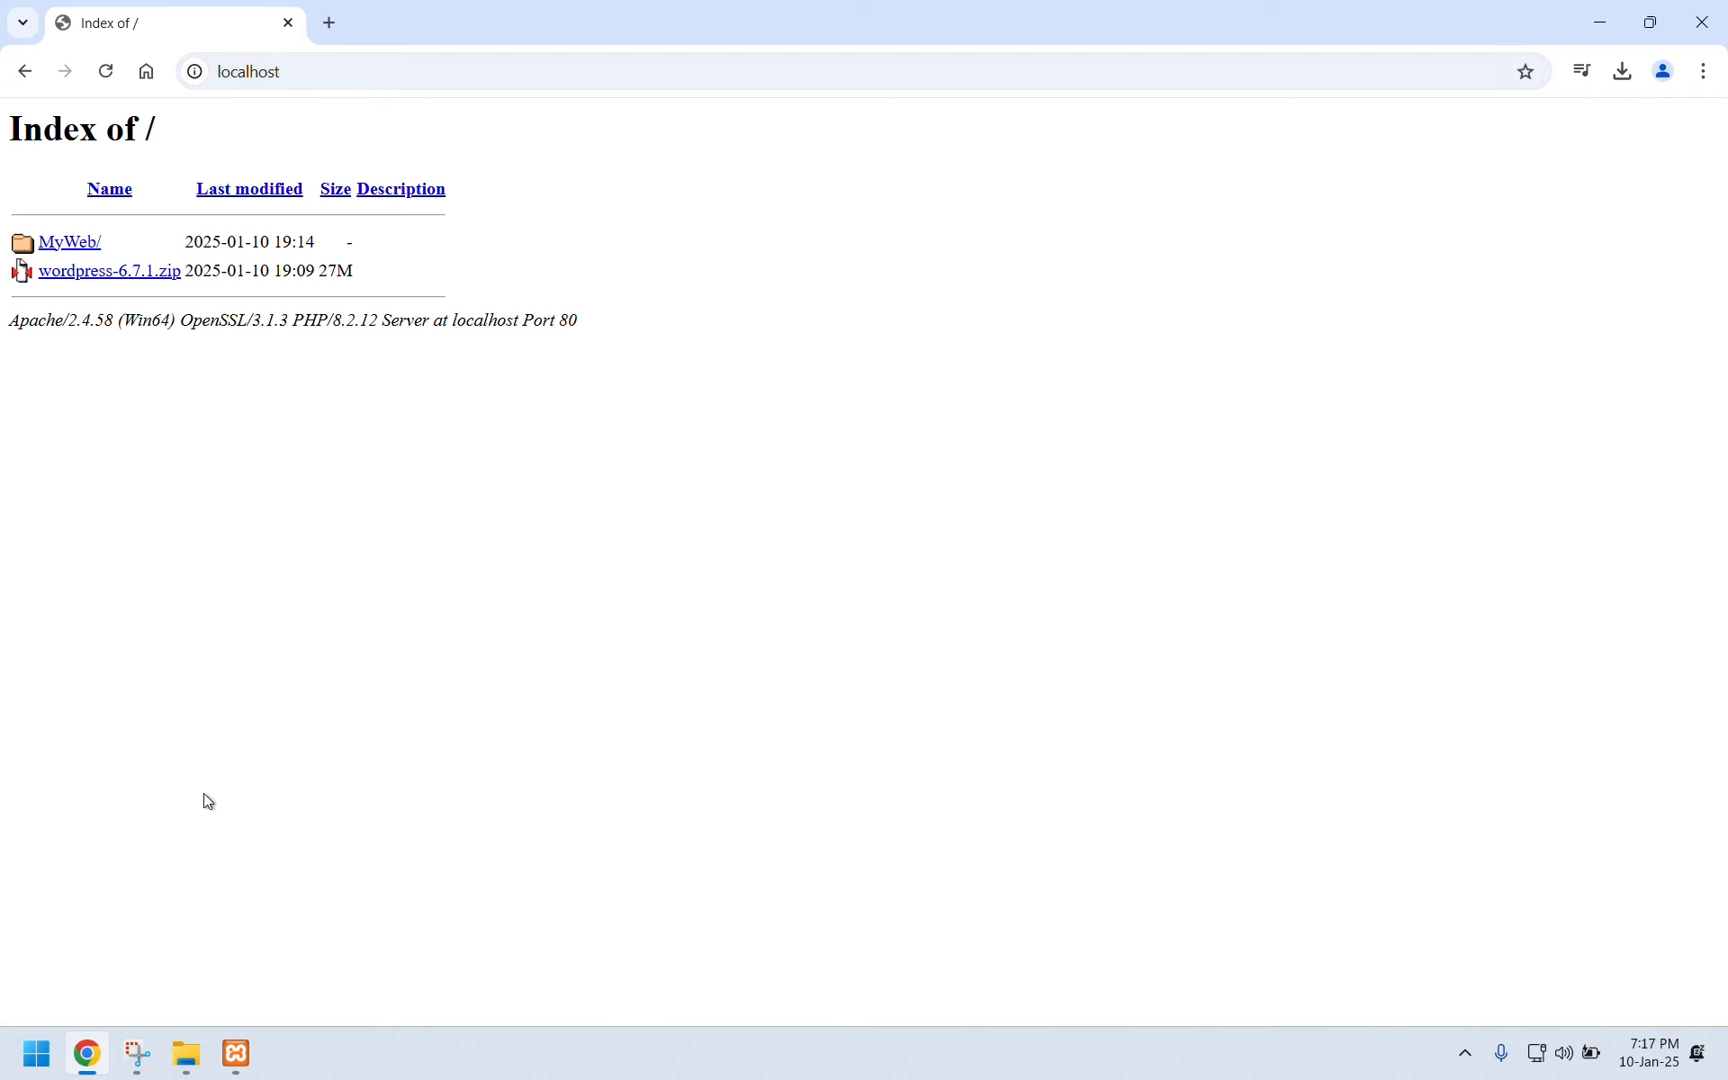
# Open the MyWeb/ link from the localhost listing to reach WordPress setup.
pyautogui.click(191, 1067)
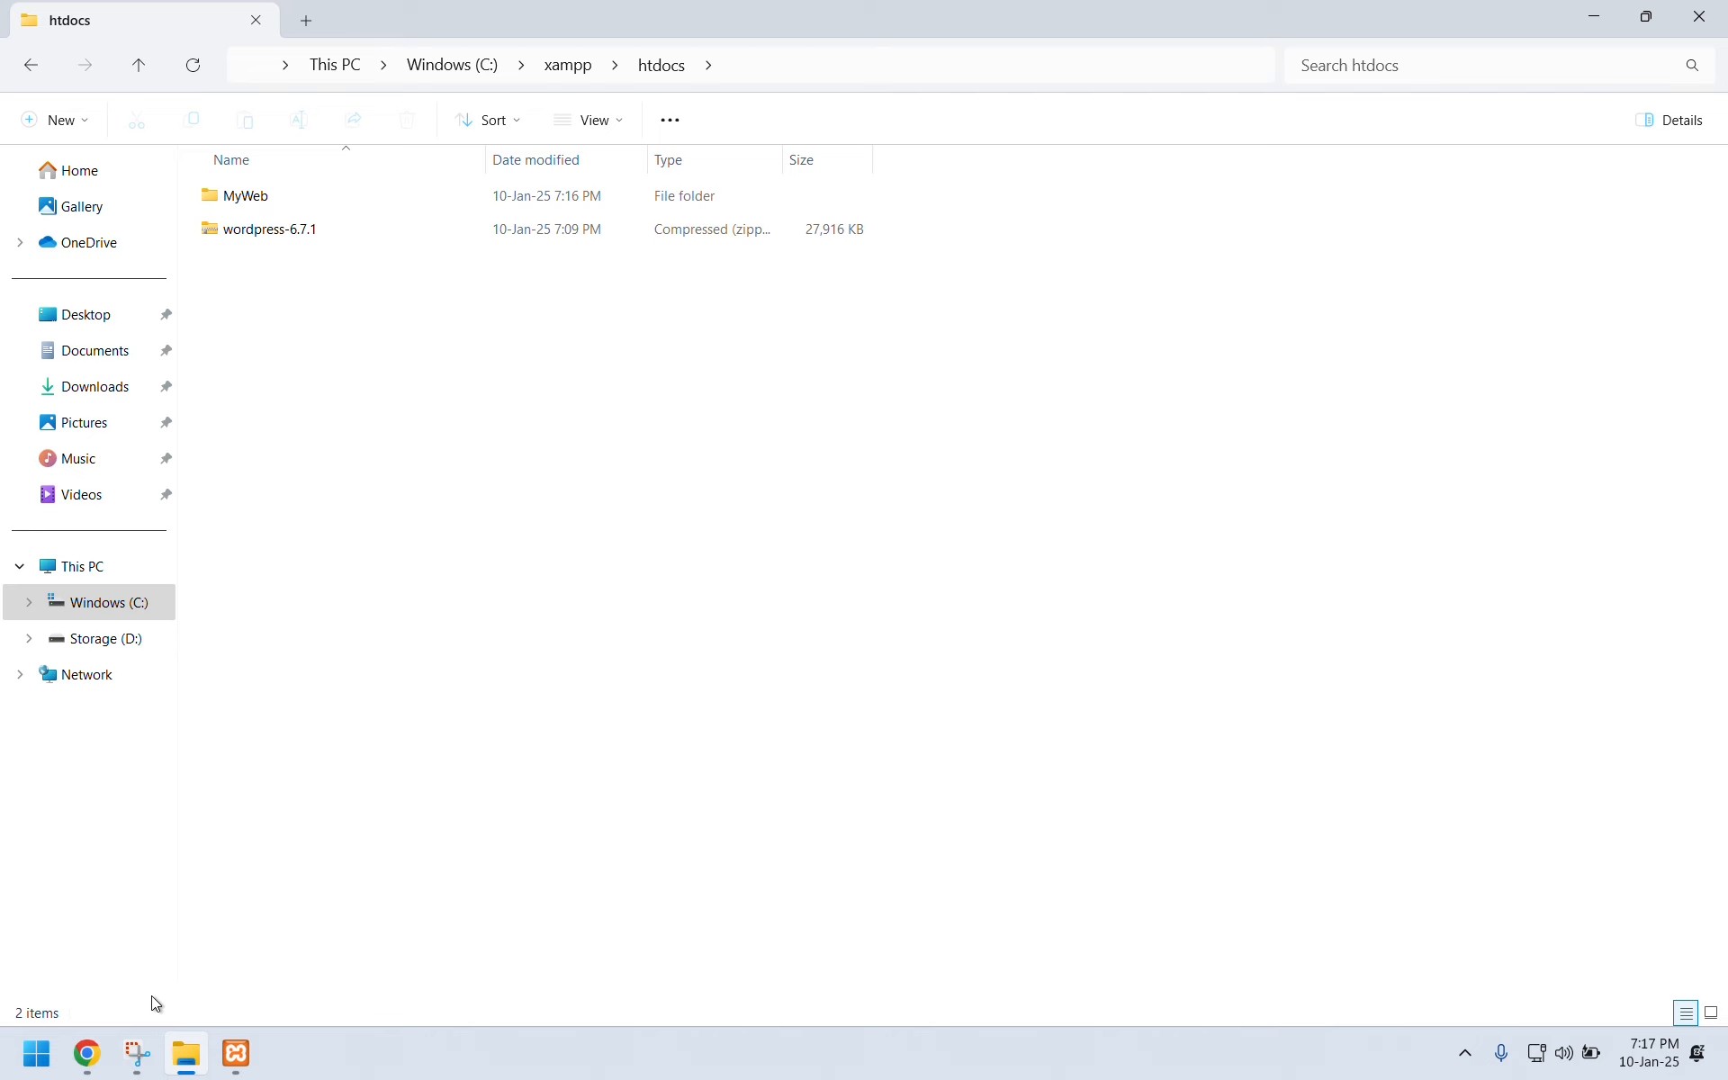
pyautogui.click(87, 1054)
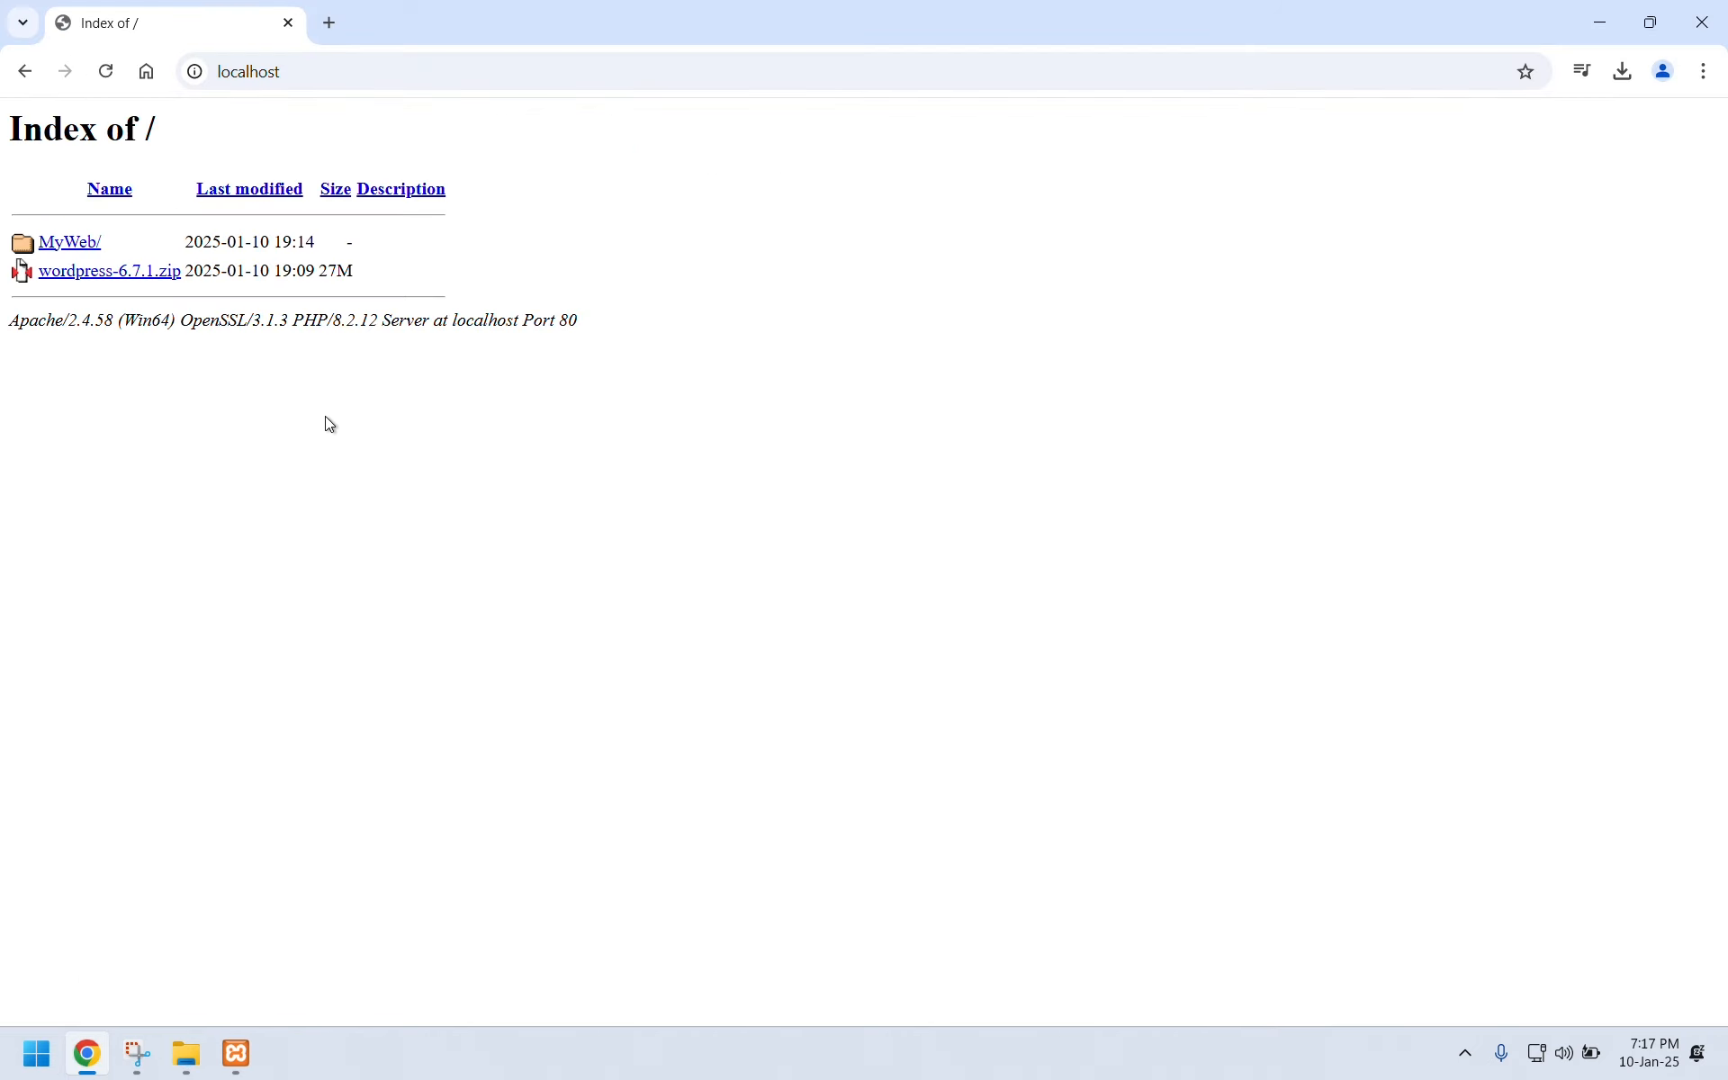
pyautogui.click(75, 243)
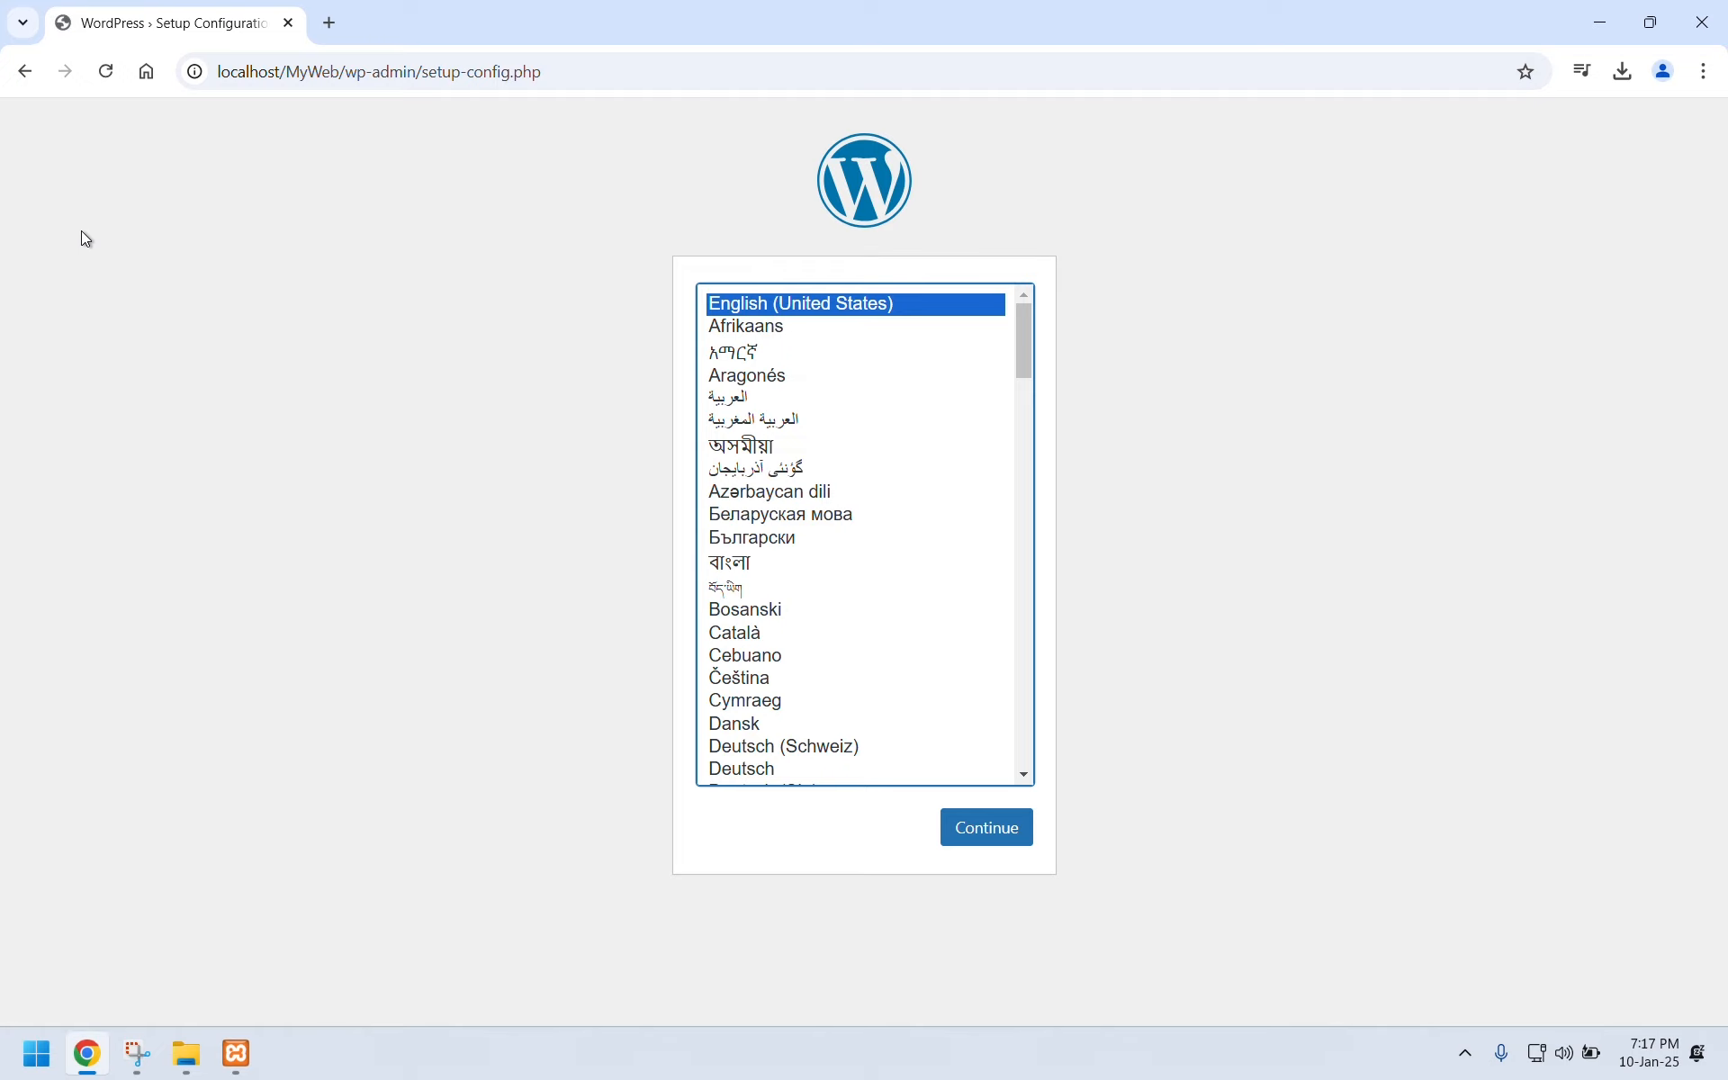
# Load localhost/phpmyadmin in a new browser tab.
pyautogui.click(330, 25)
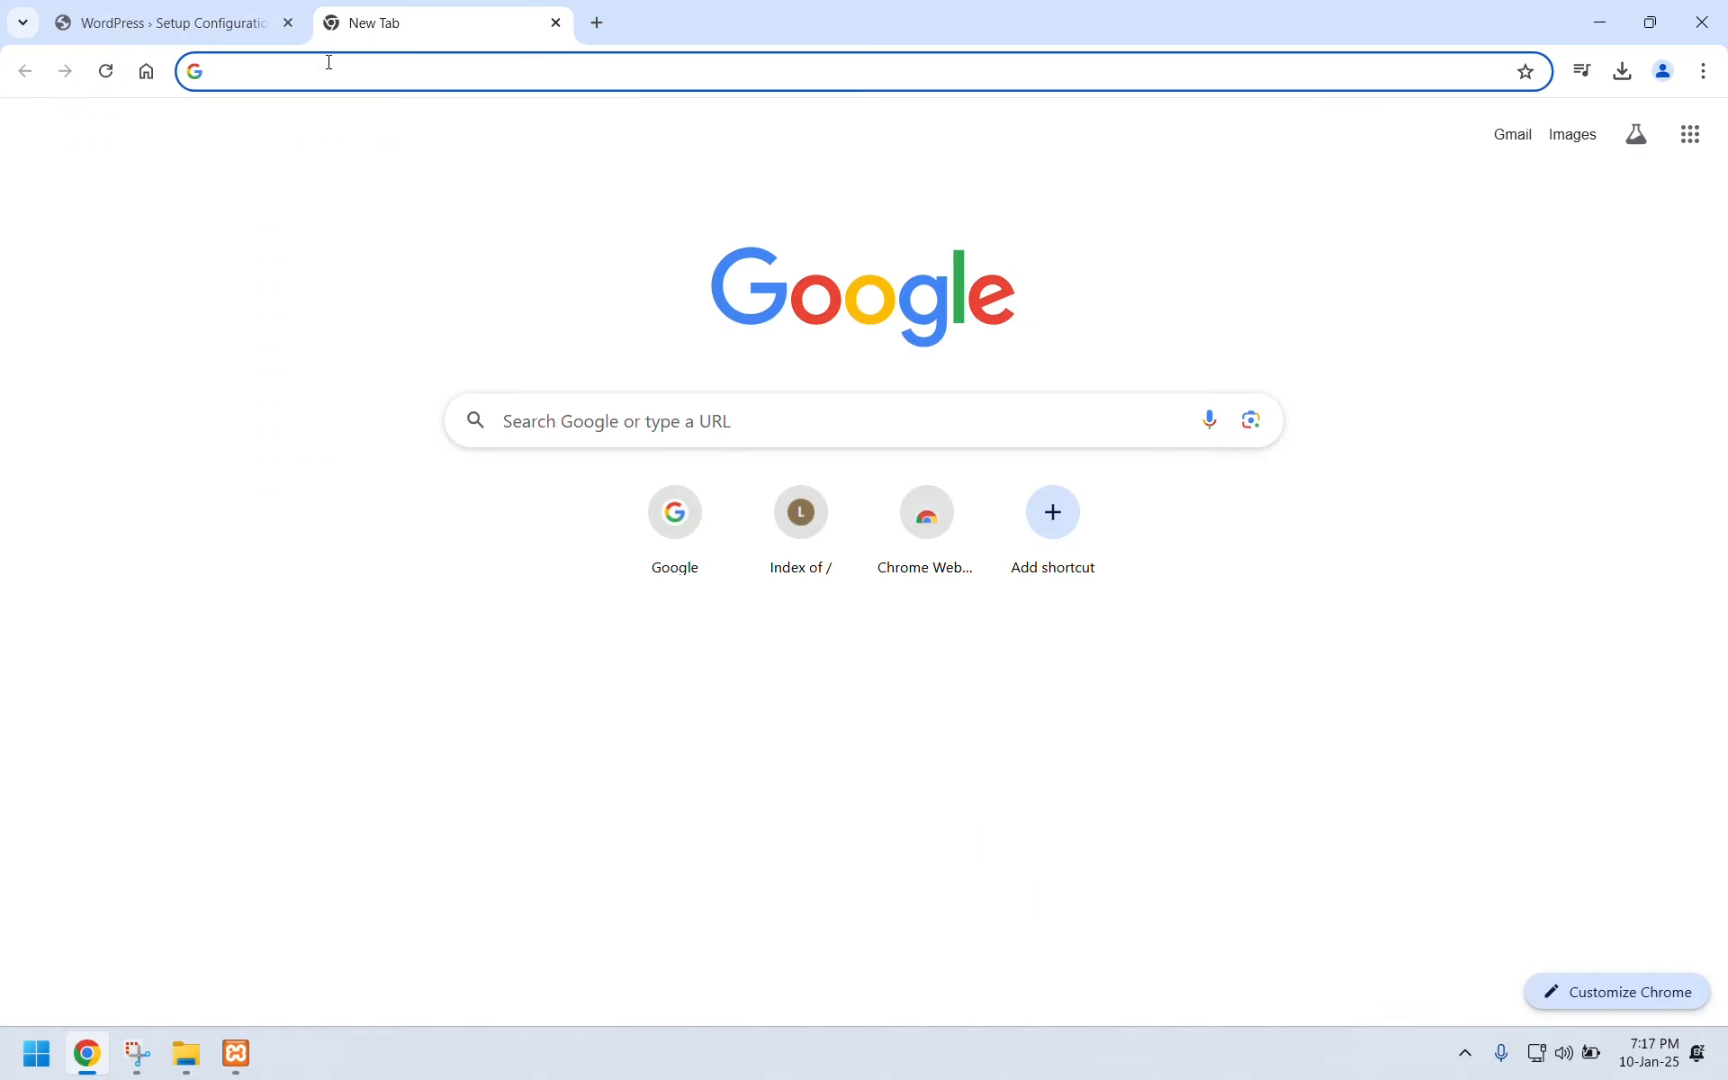
pyautogui.write('lo')
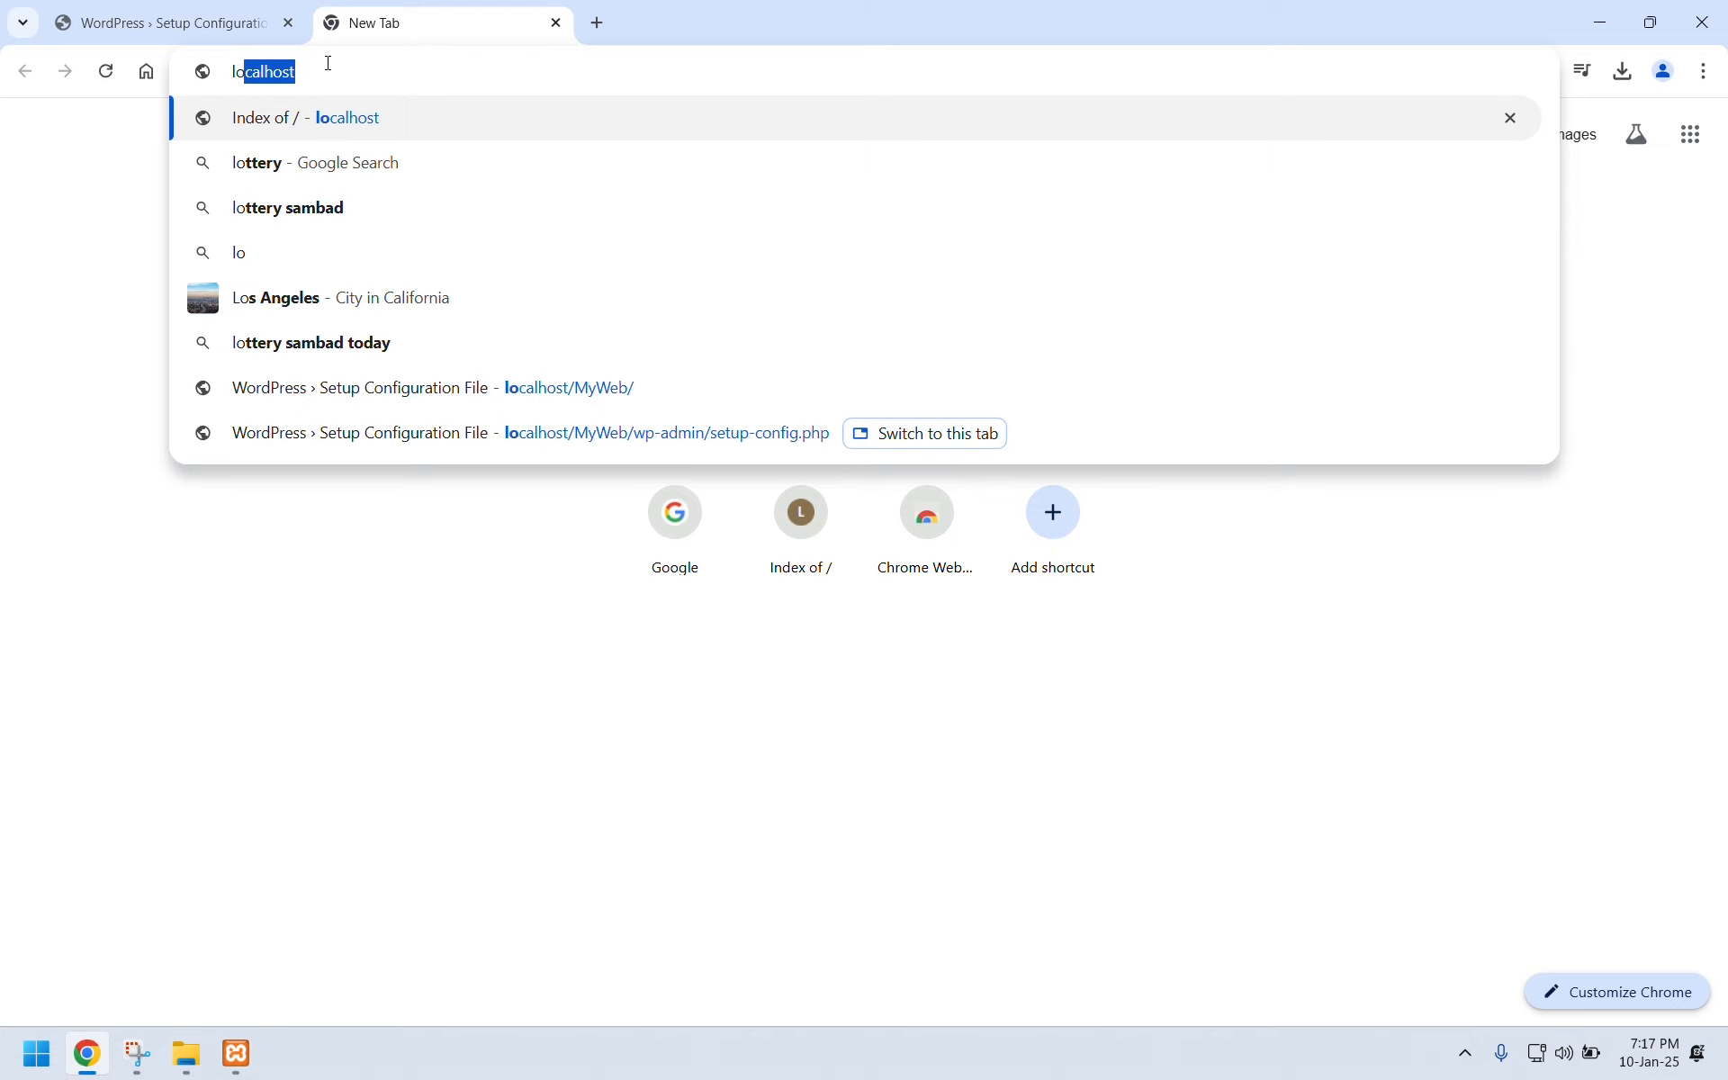
pyautogui.press('Right')
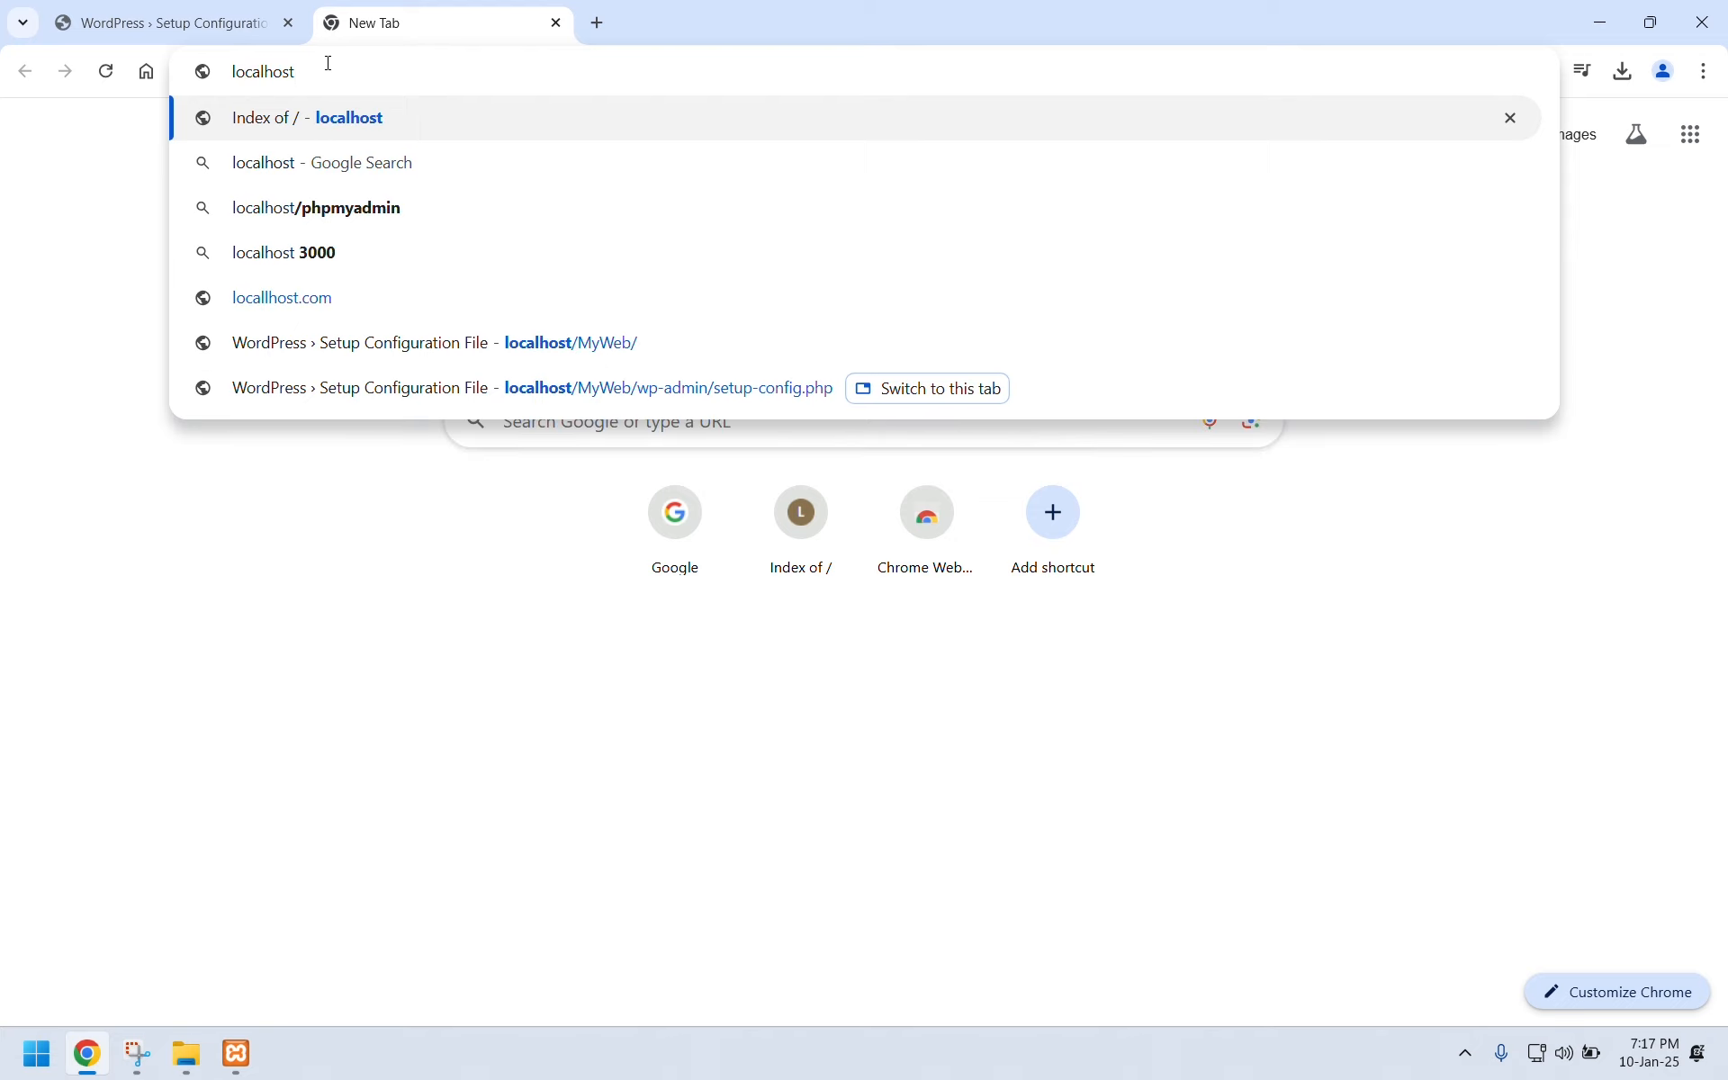
pyautogui.write('/p')
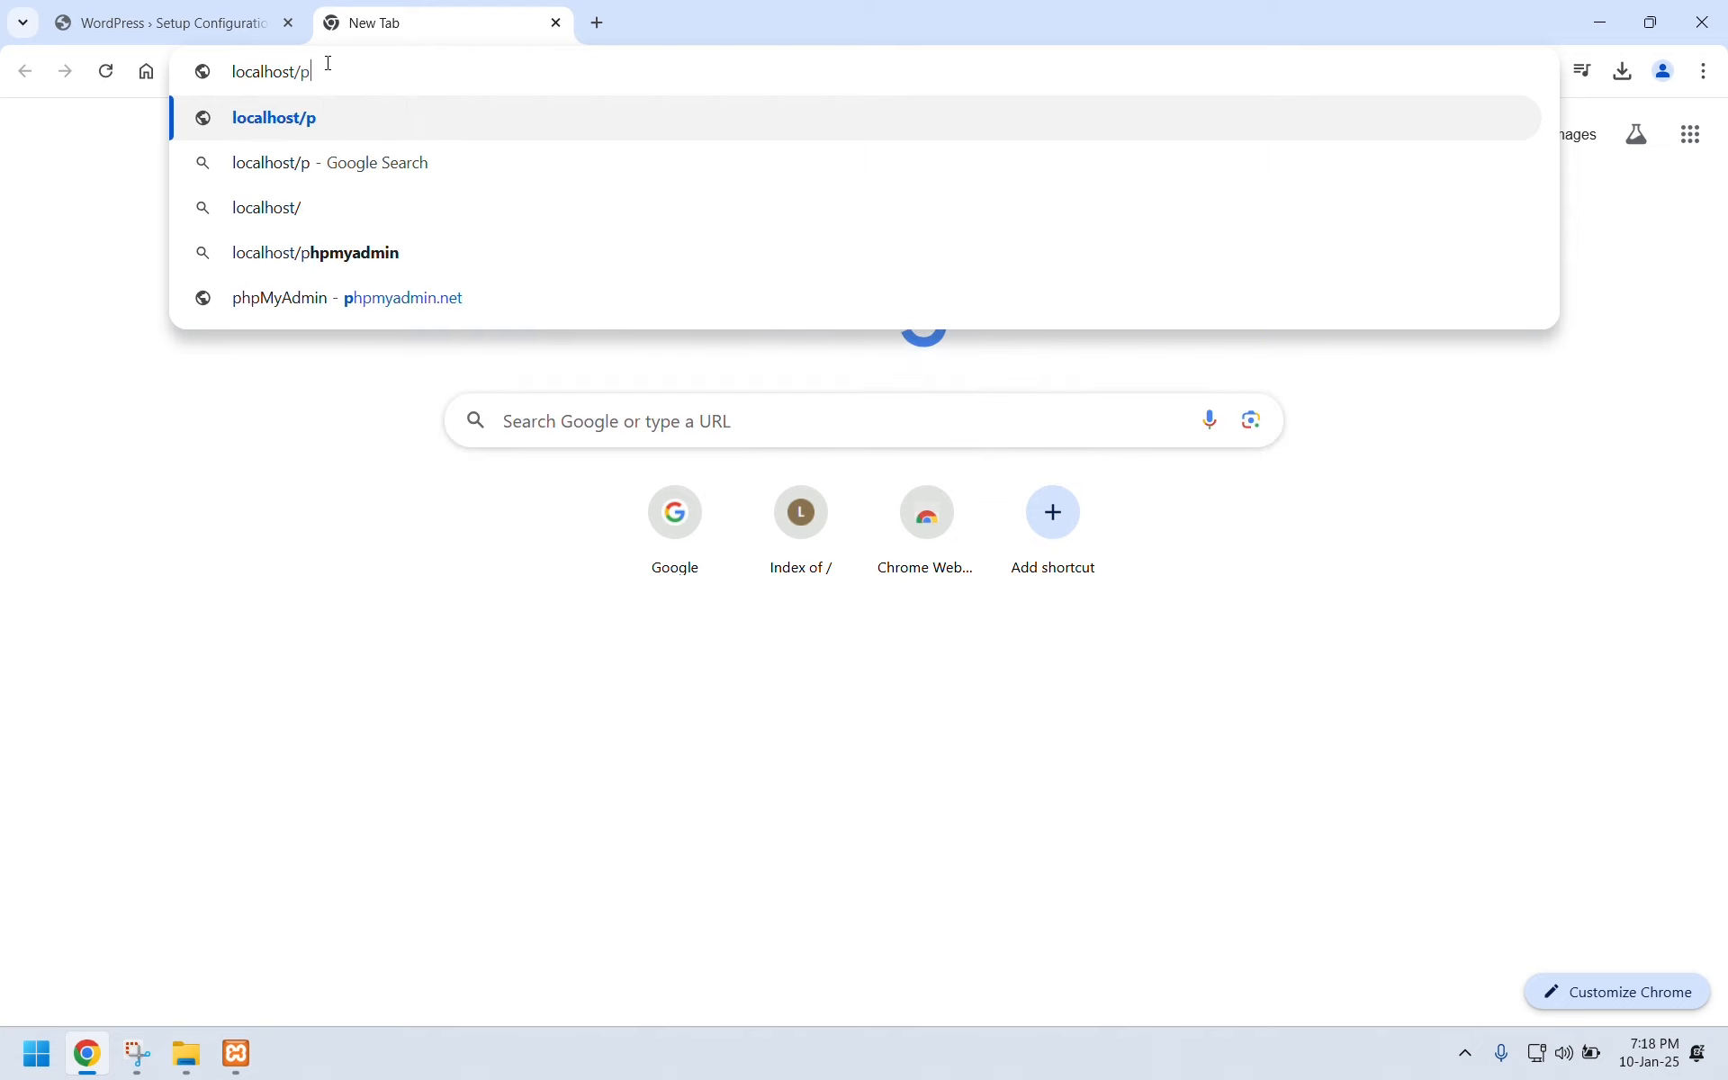
pyautogui.write('hp')
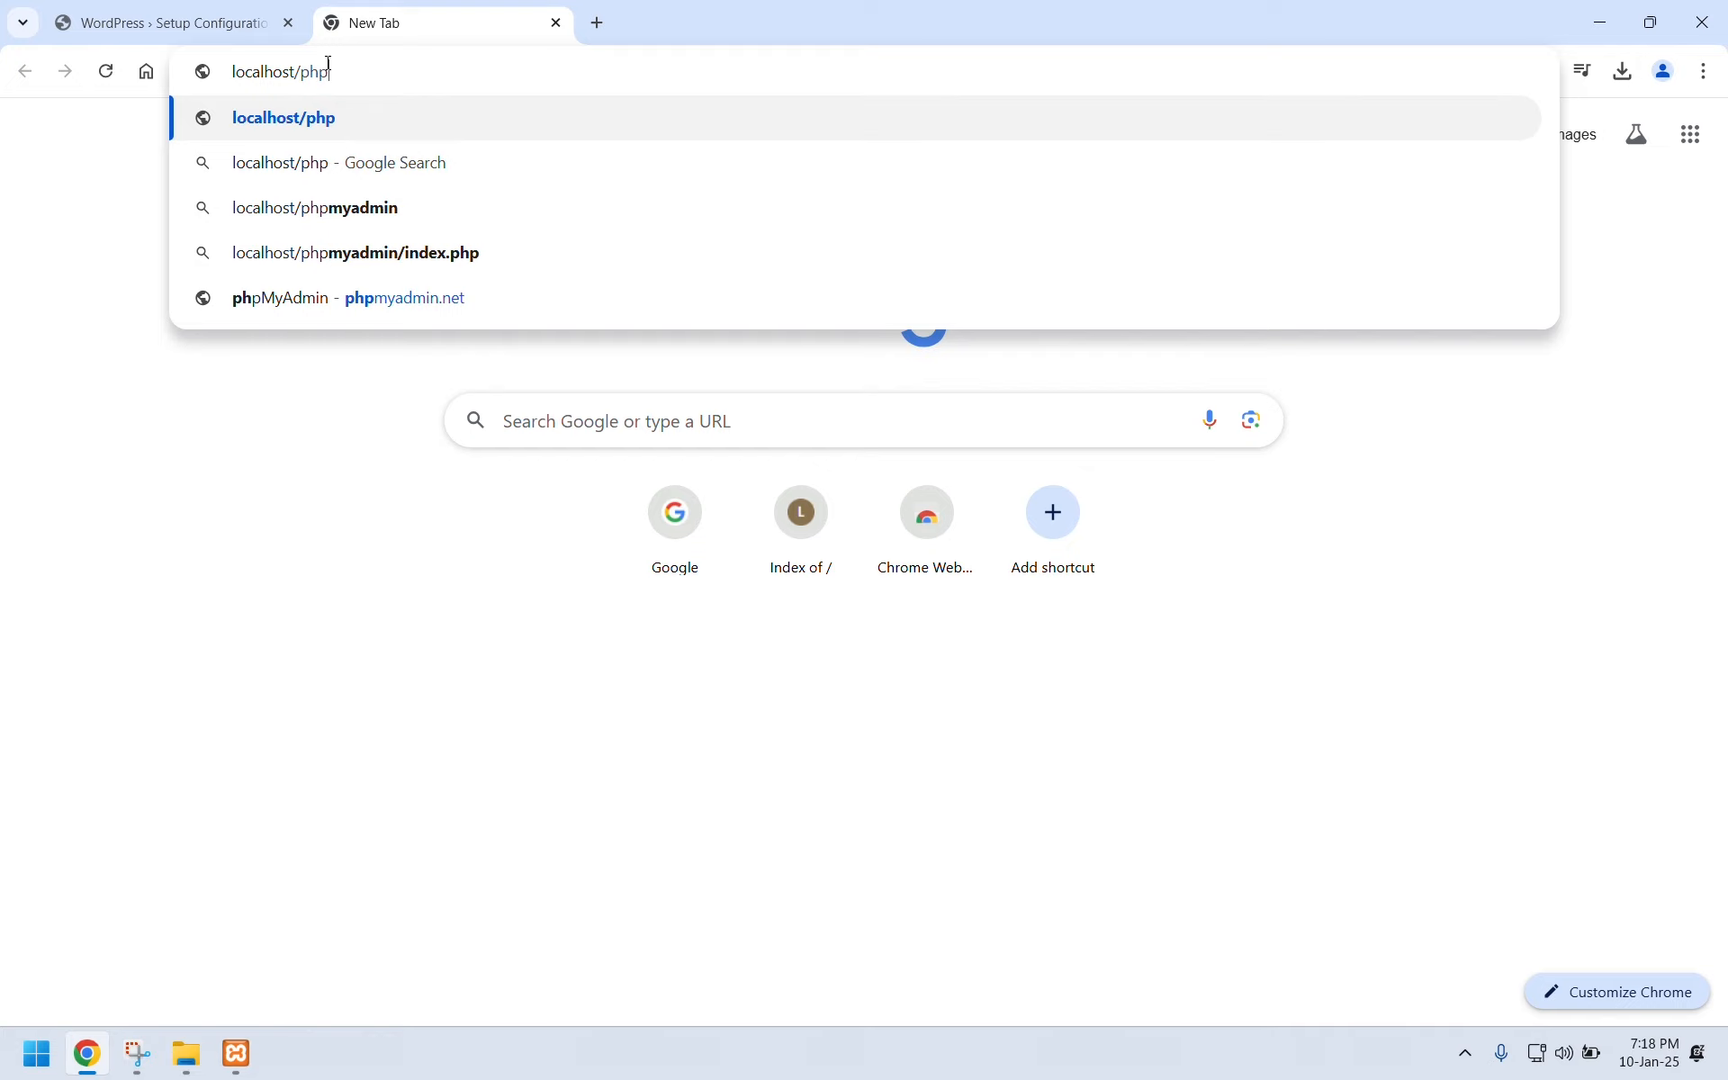
pyautogui.write('myadmin')
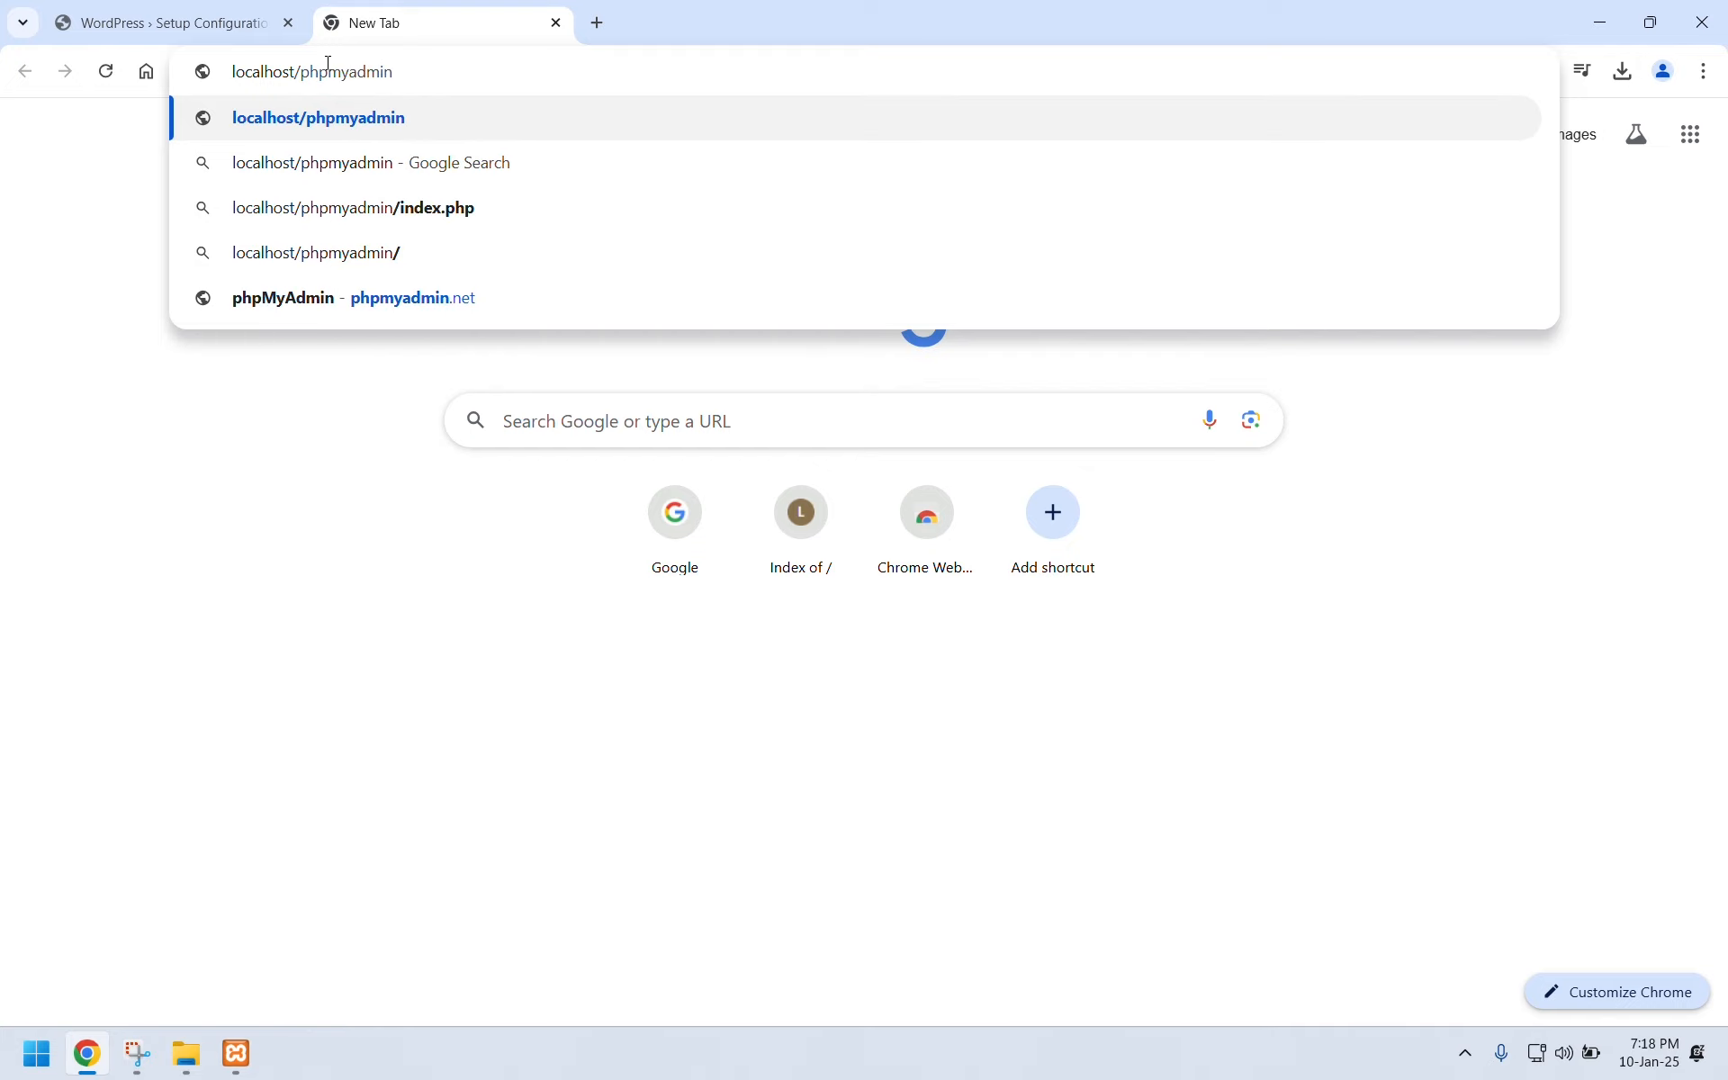
pyautogui.press('Return')
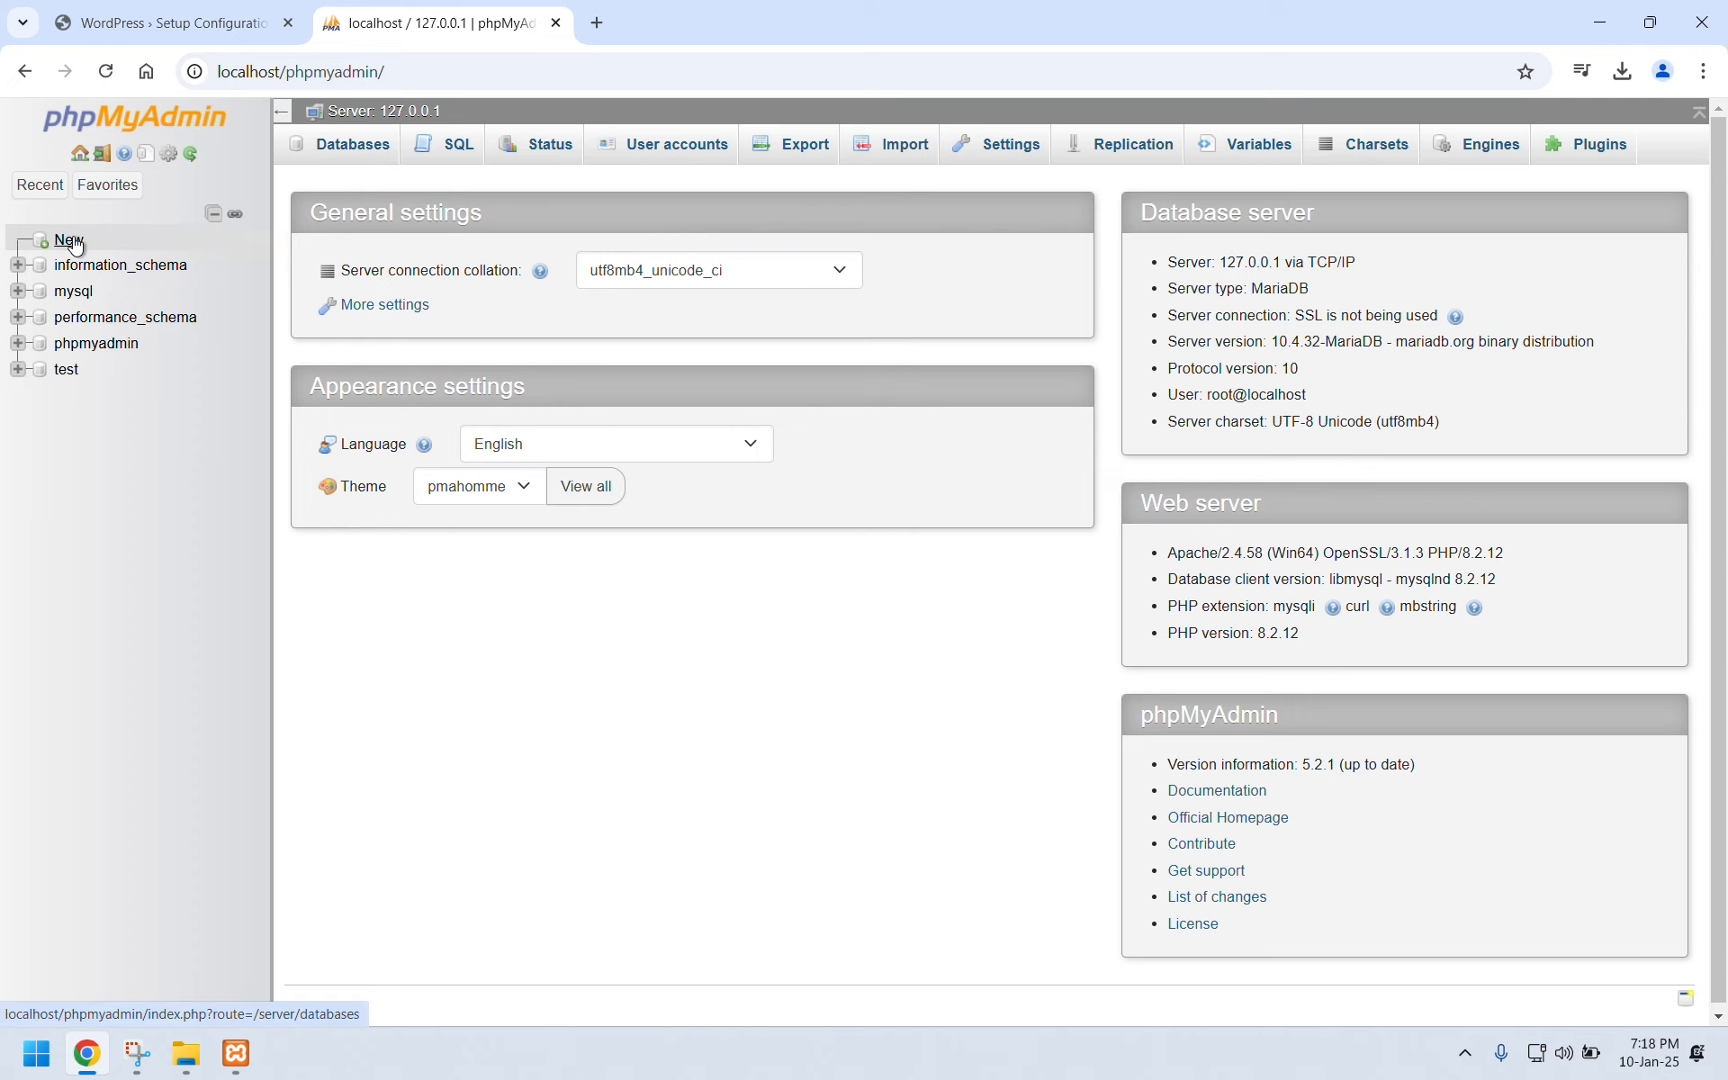
pyautogui.click(139, 11)
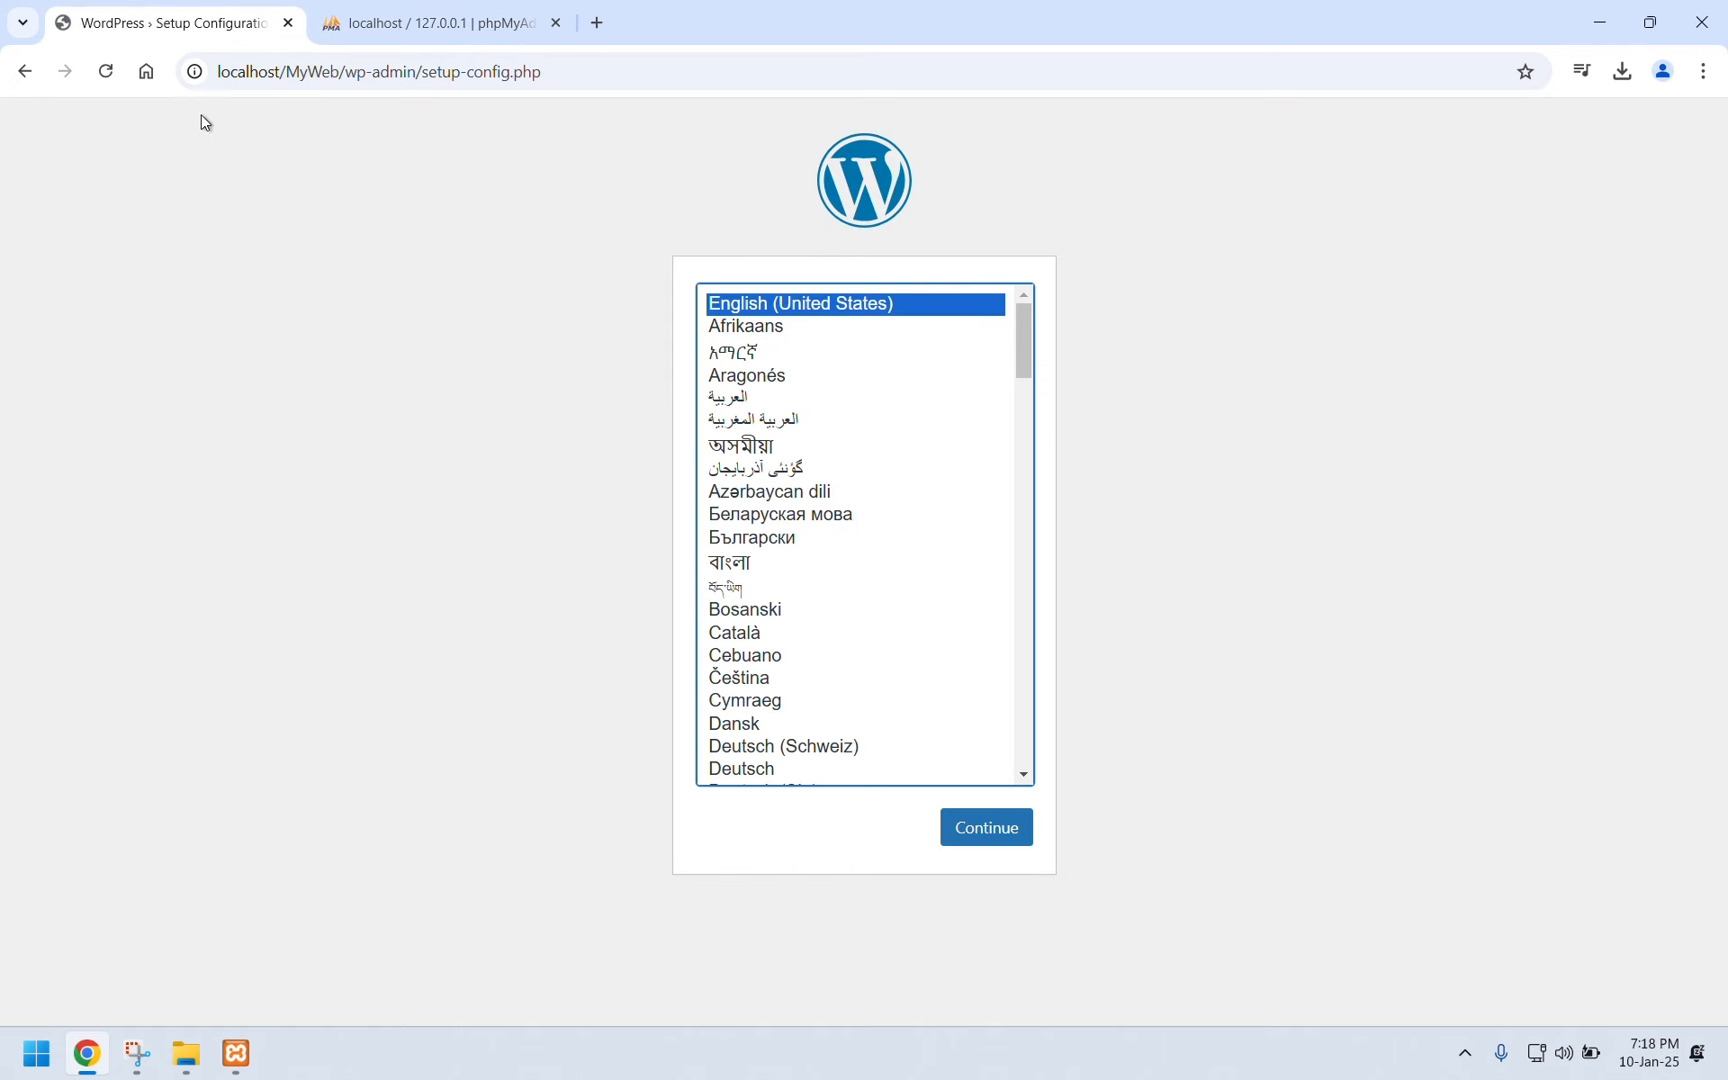
pyautogui.click(334, 11)
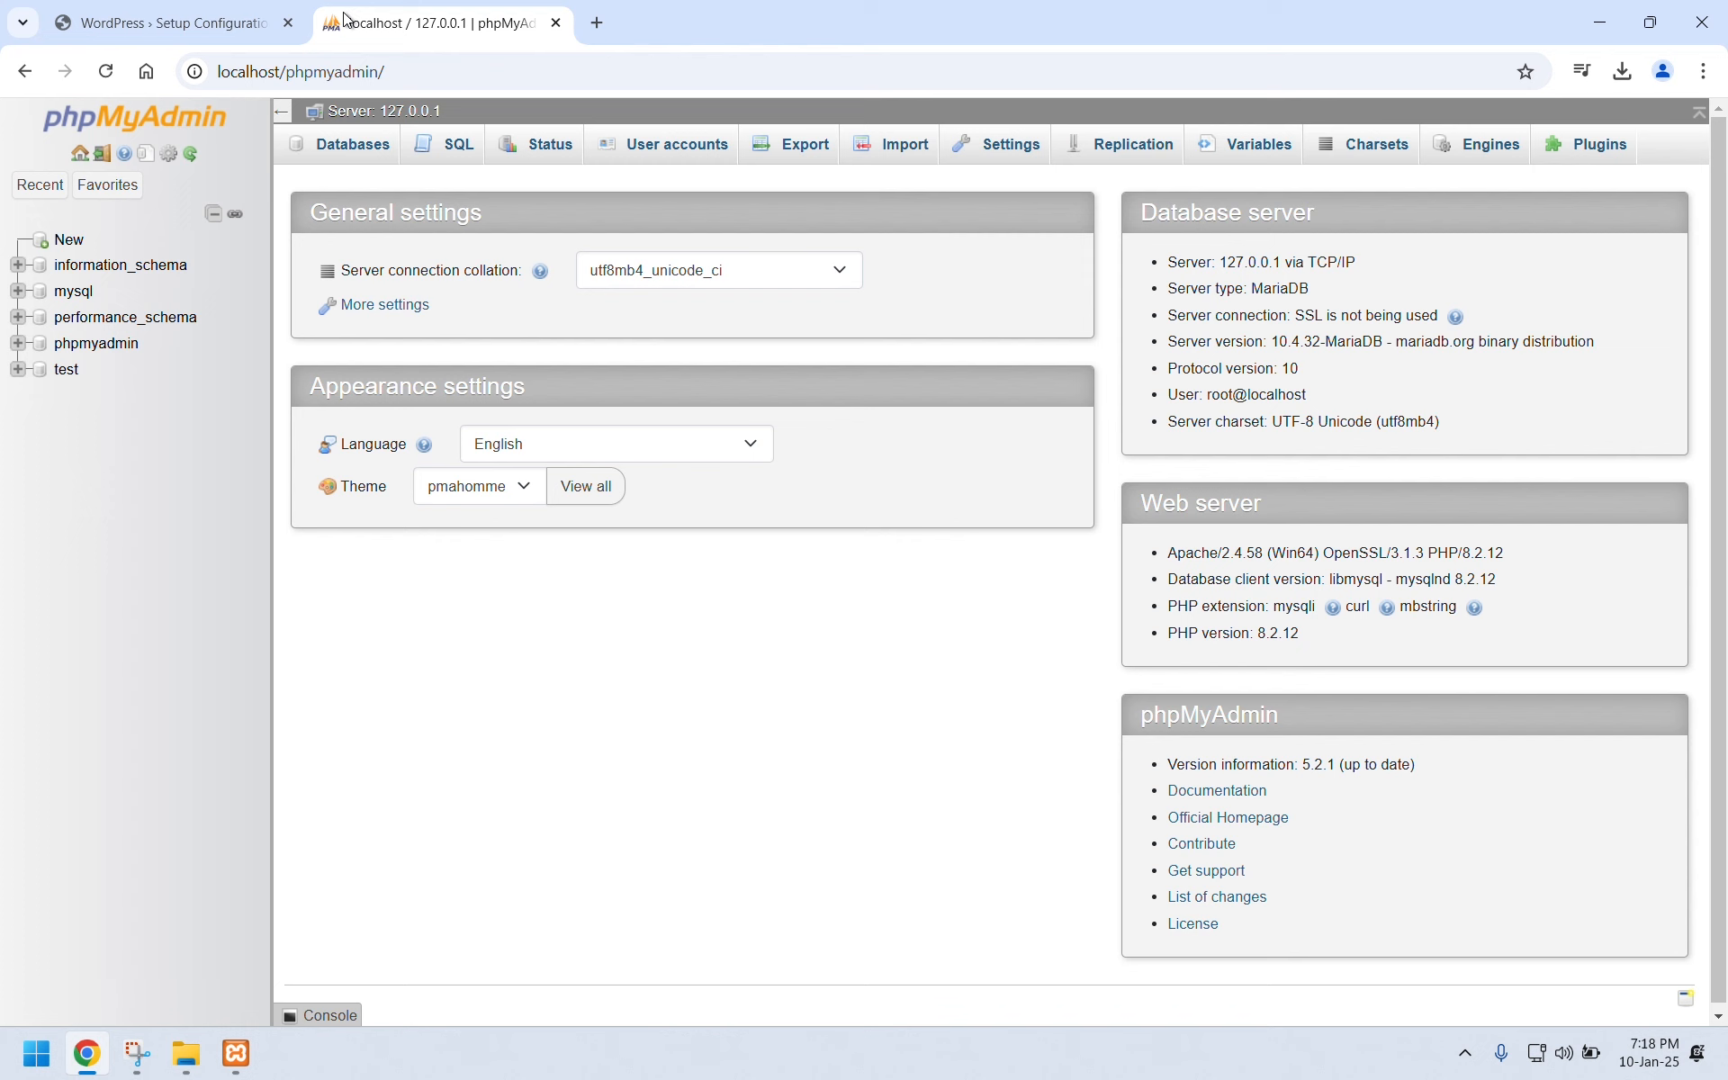
# Create a new empty database named myweb in phpMyAdmin.
pyautogui.click(82, 245)
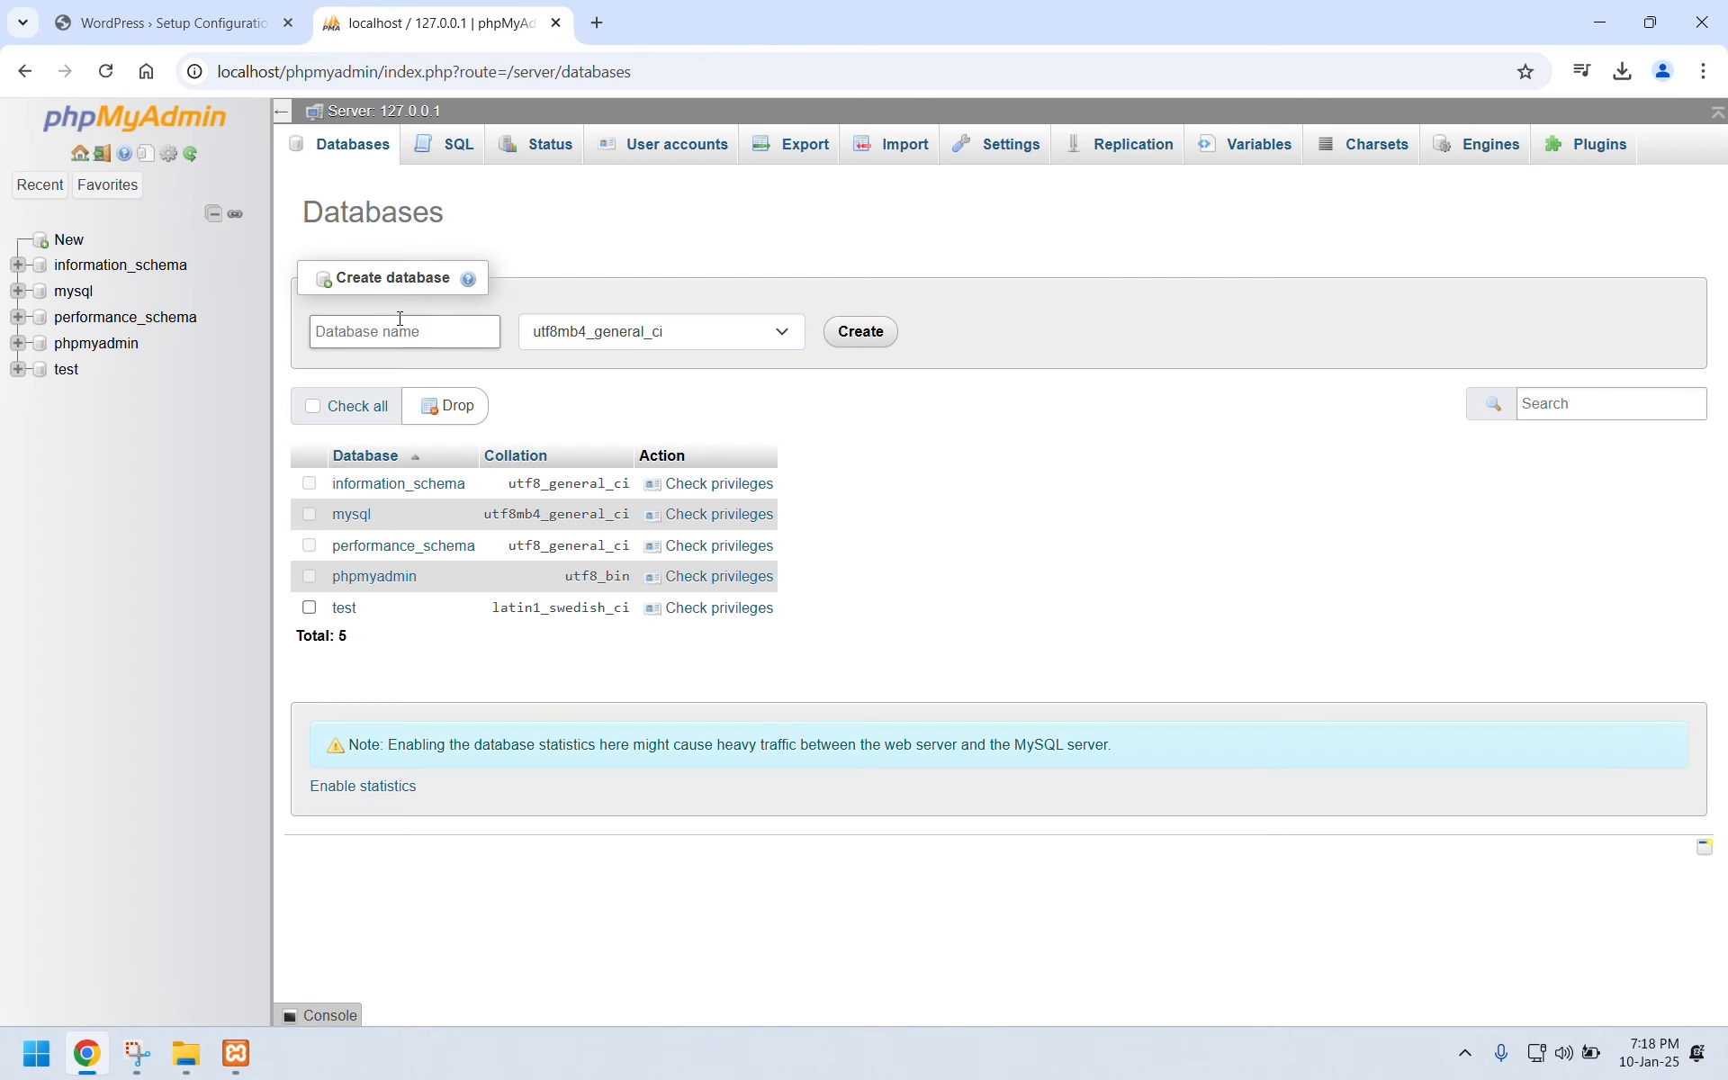
pyautogui.click(341, 325)
pyautogui.write('myweb')
pyautogui.click(894, 335)
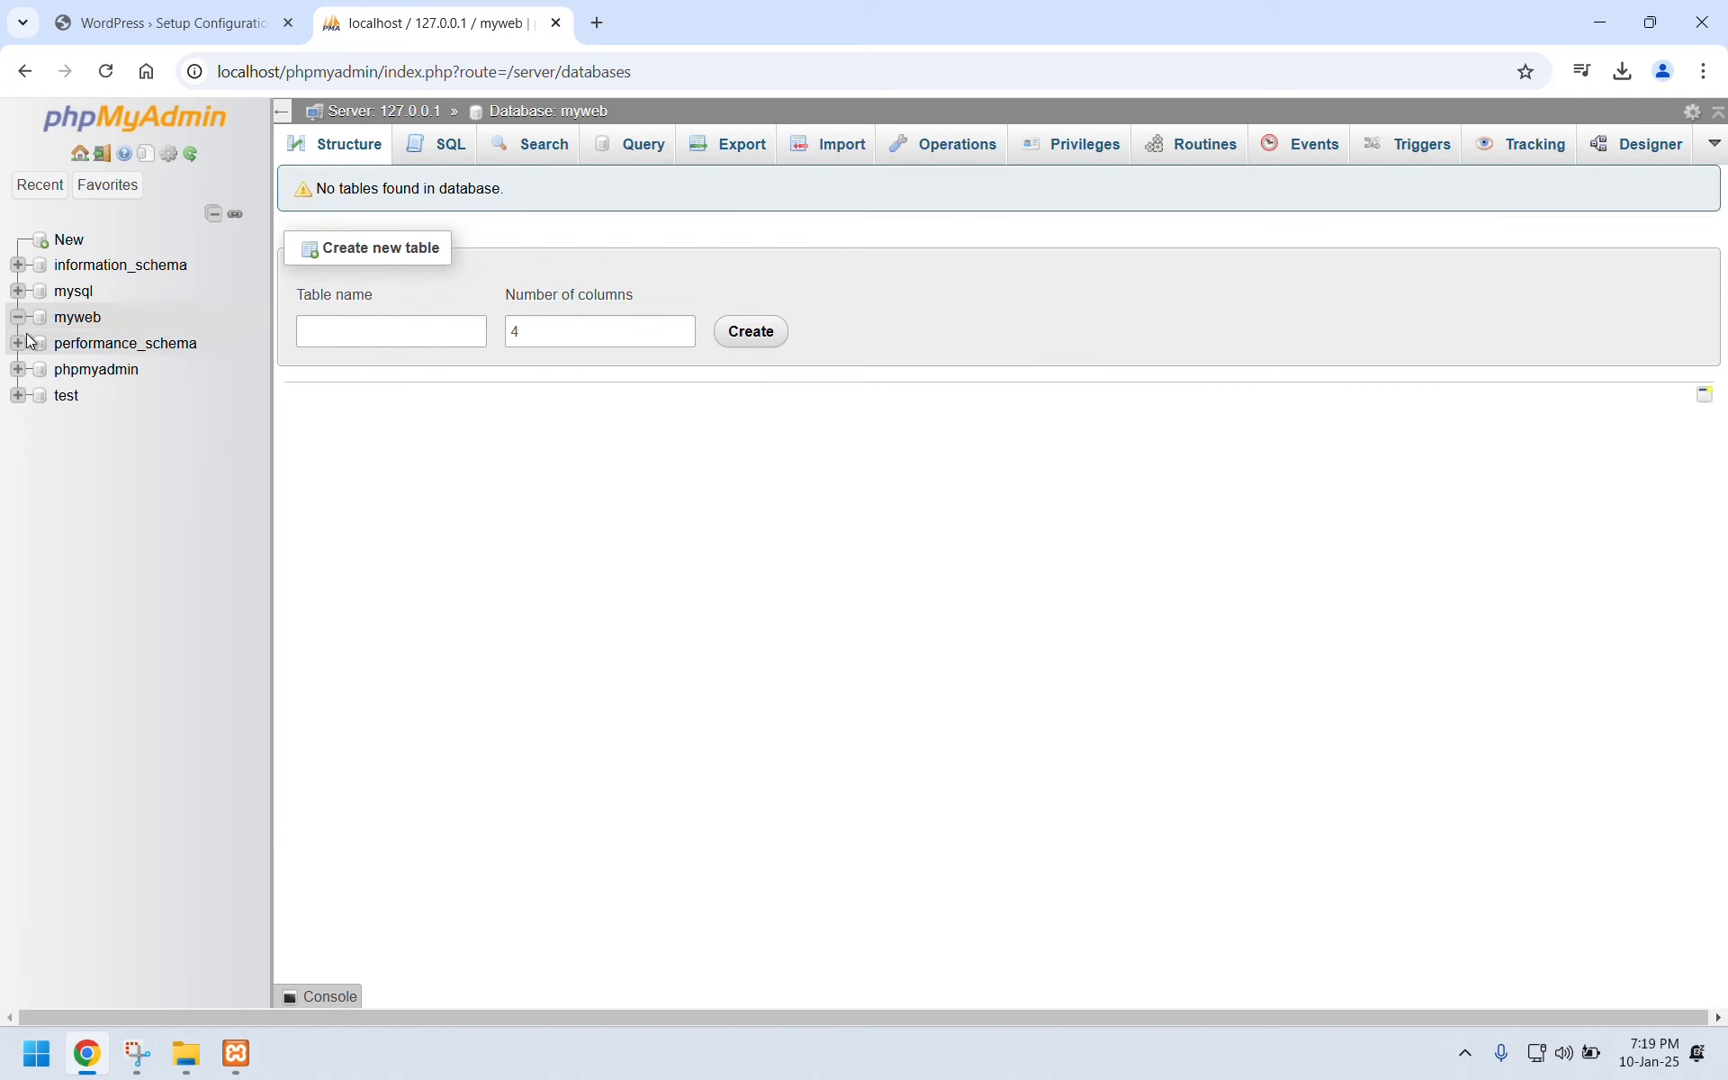
# Keep English (United States) and enter myweb as the WordPress database name.
pyautogui.click(135, 27)
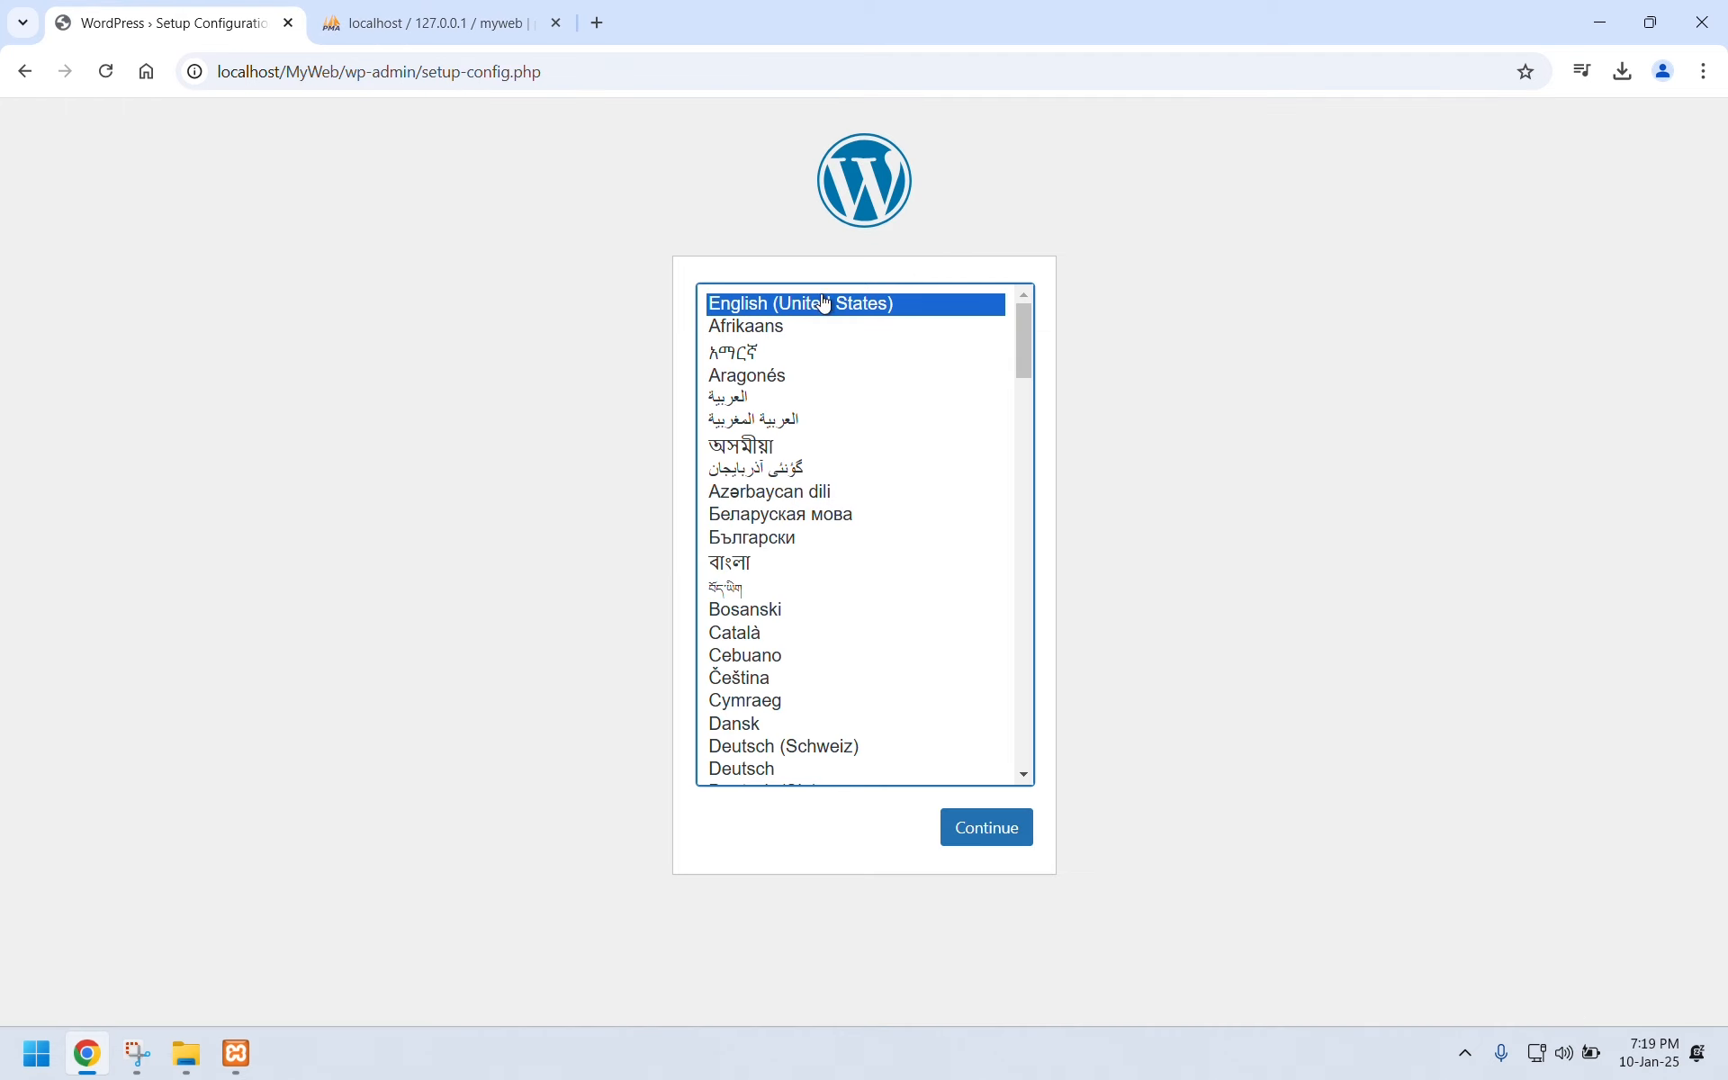
pyautogui.click(1009, 839)
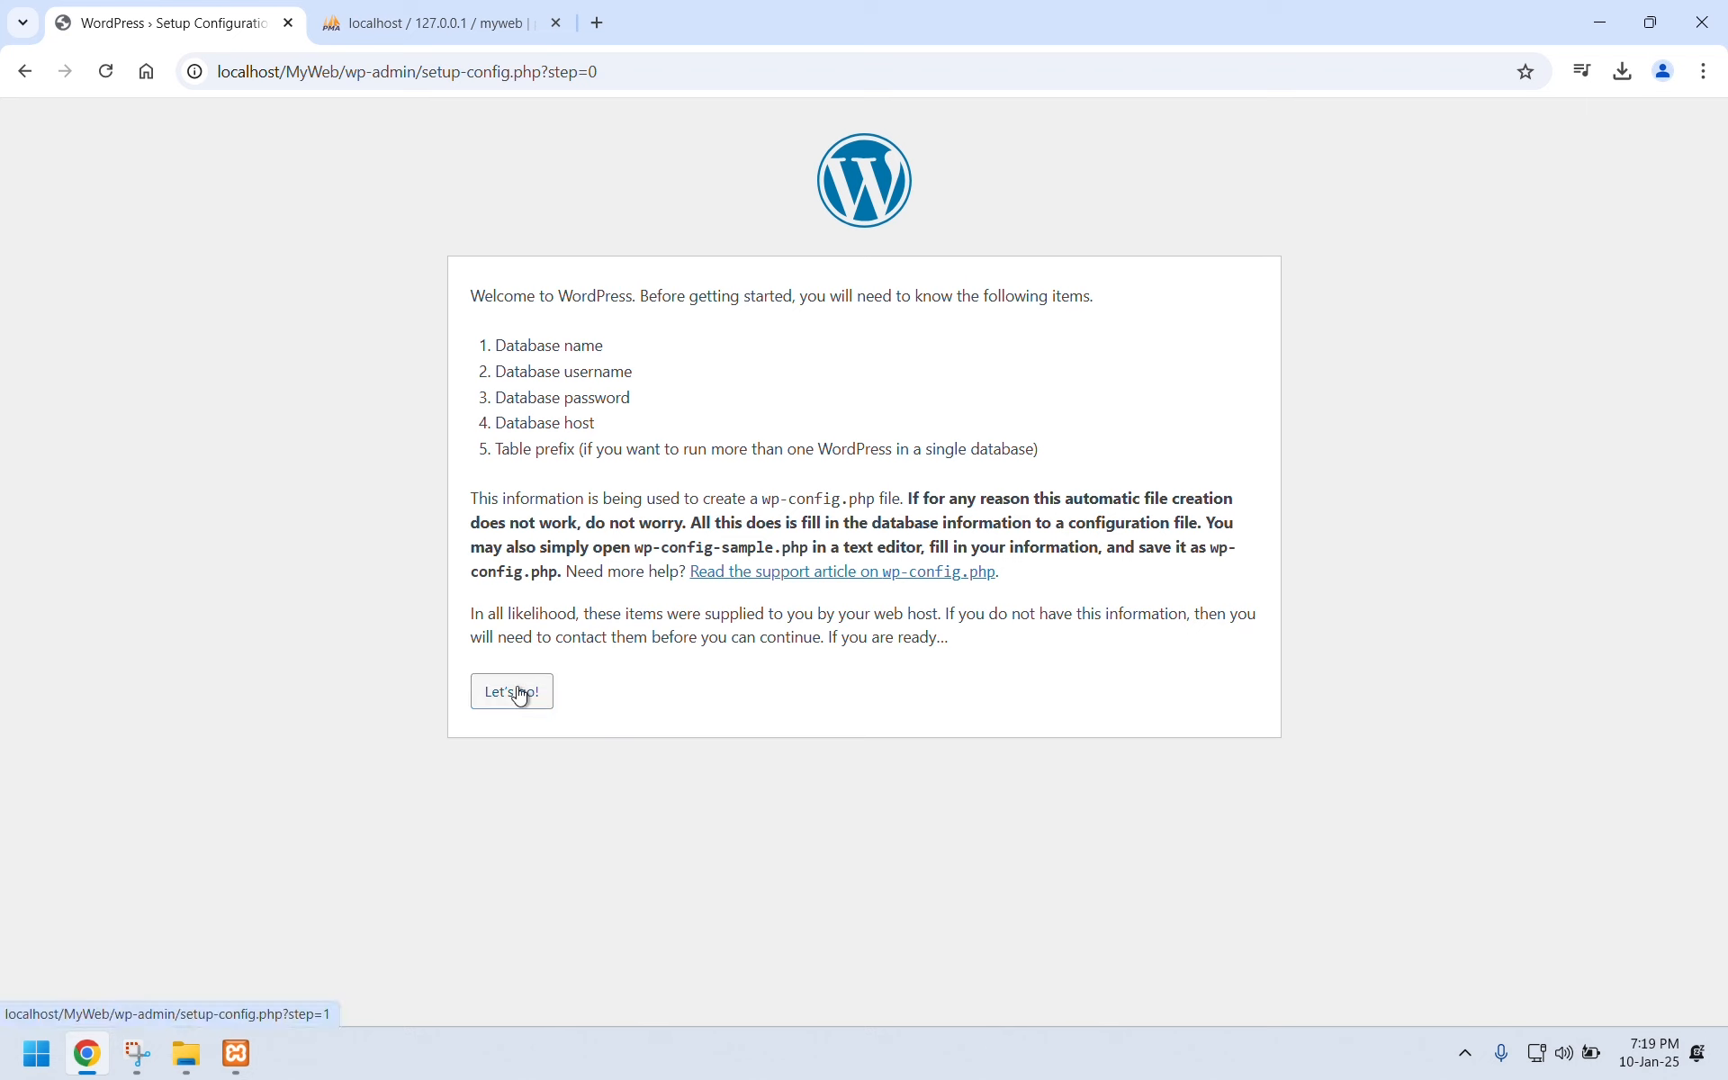
pyautogui.click(517, 695)
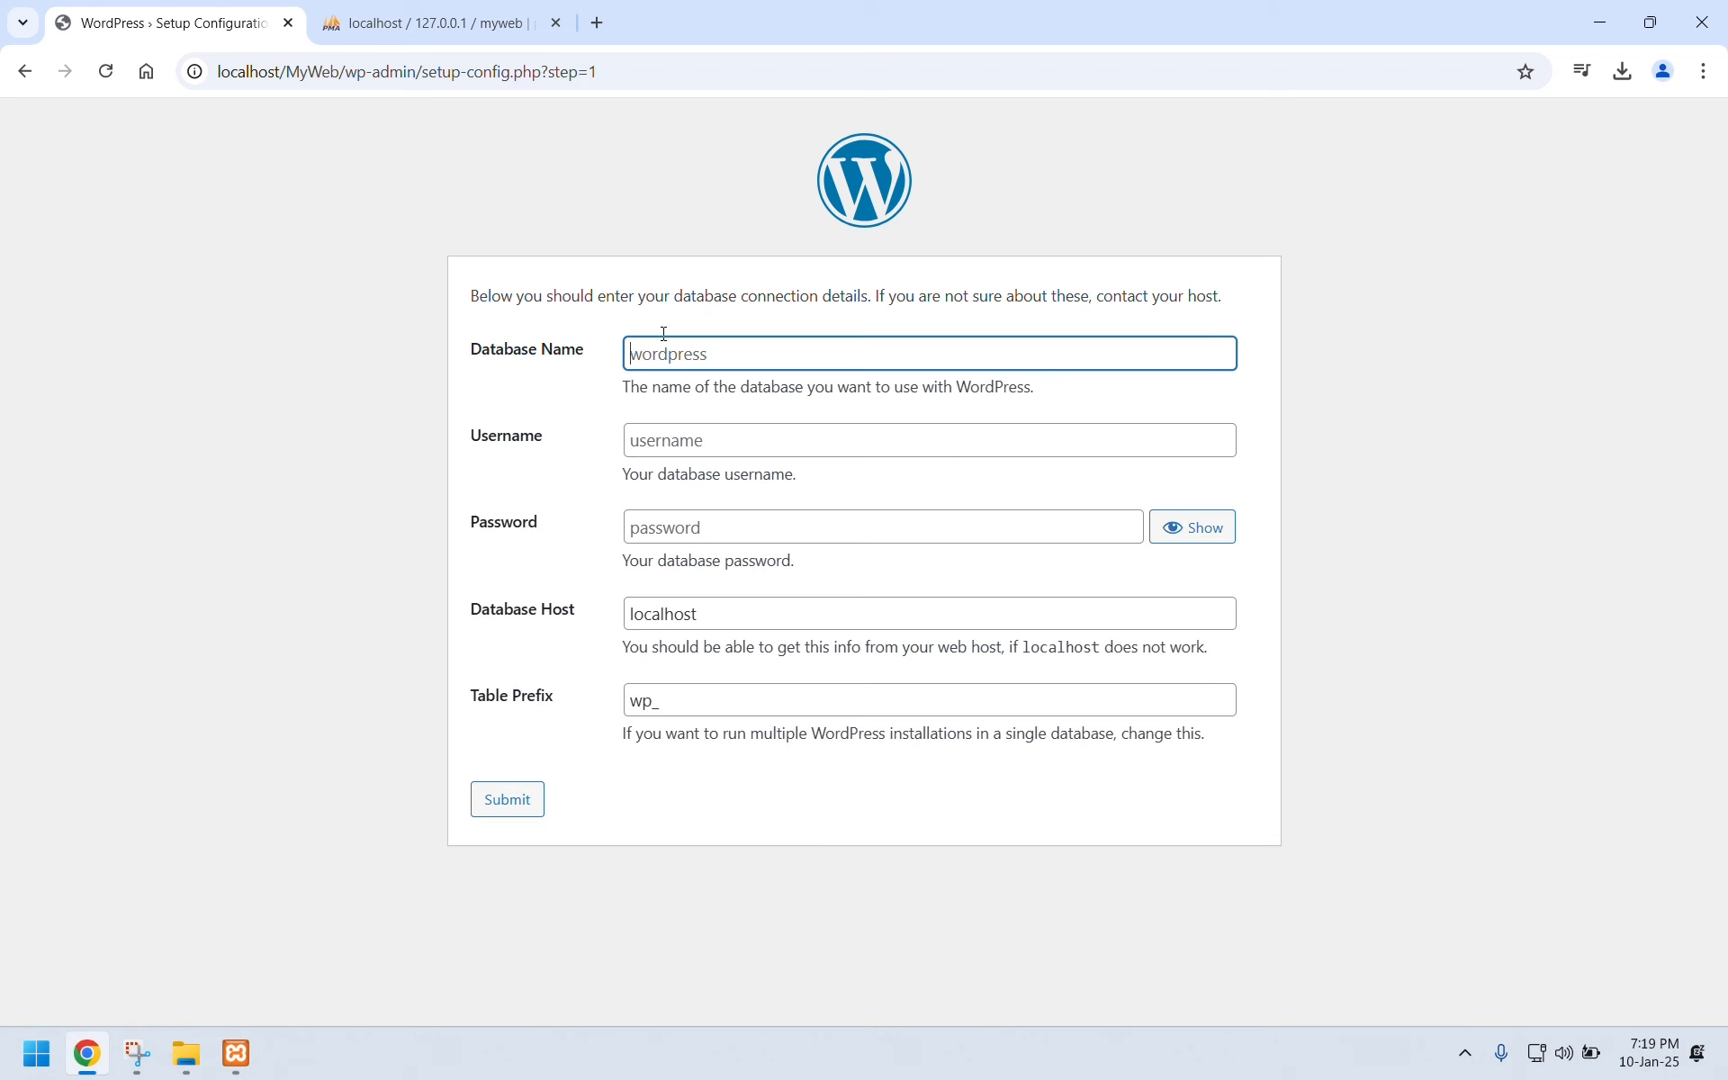
pyautogui.write('myweb')
pyautogui.click(424, 27)
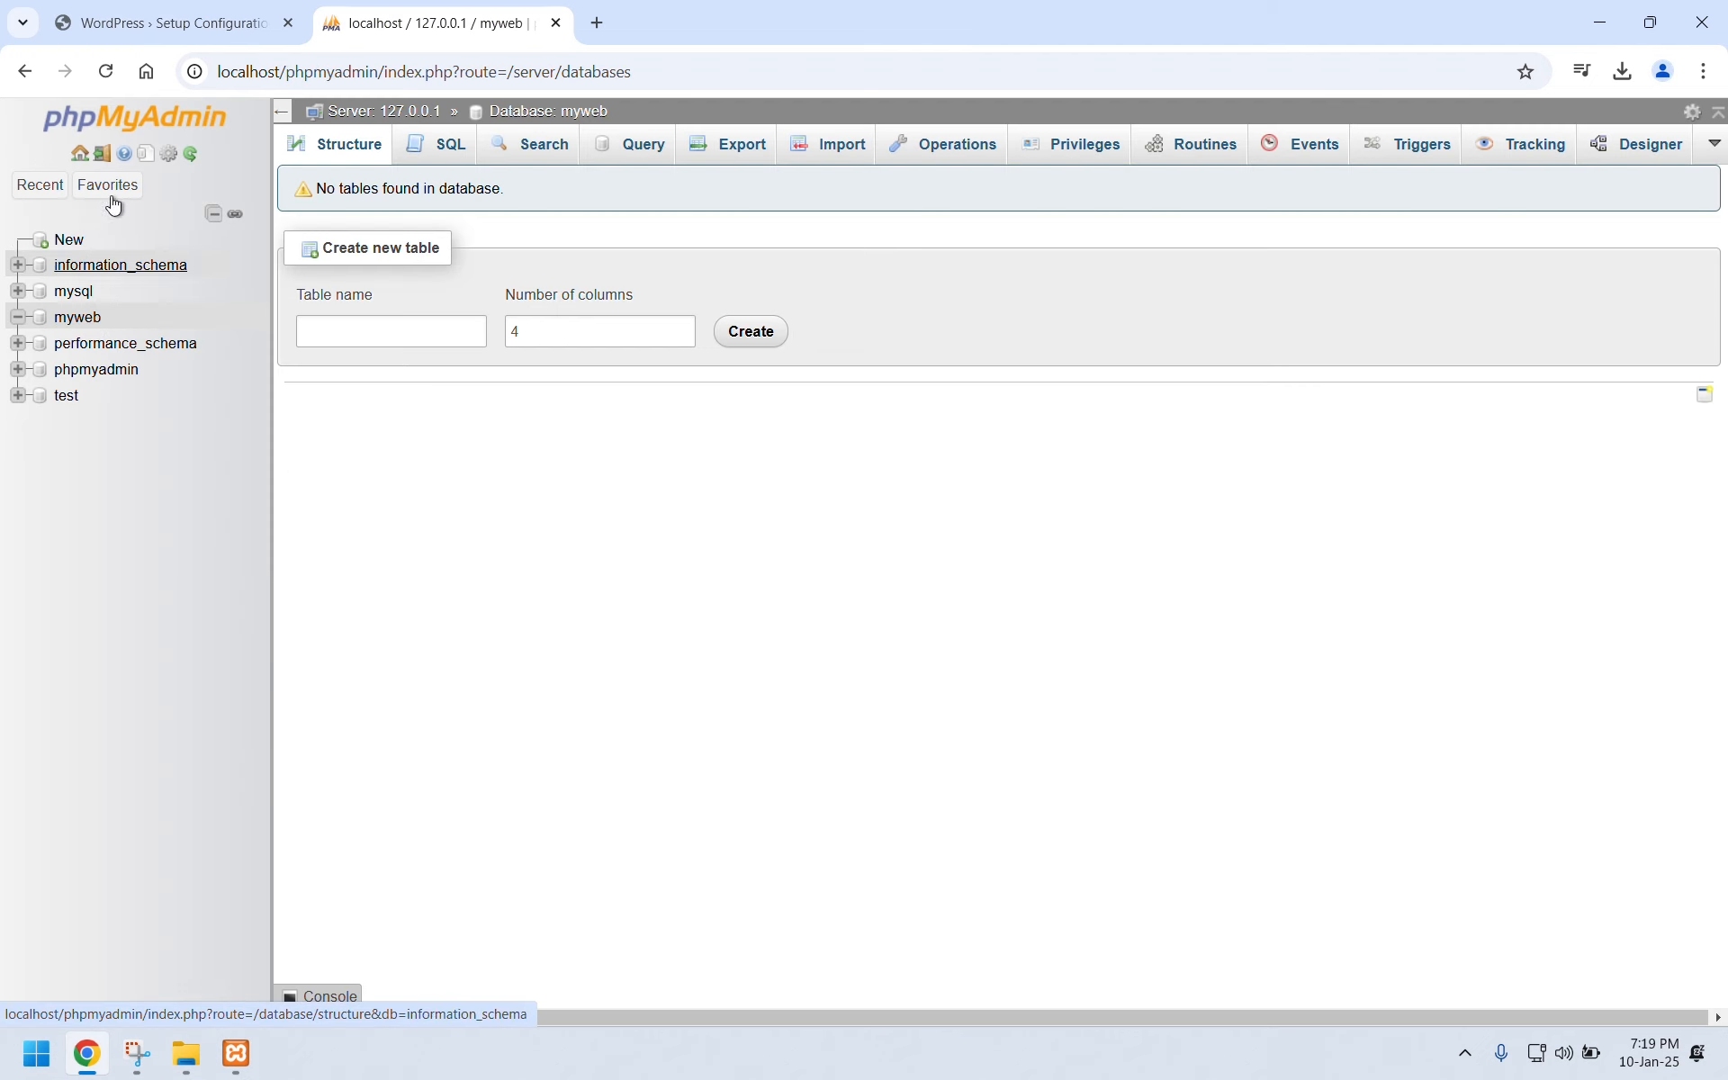
pyautogui.click(154, 21)
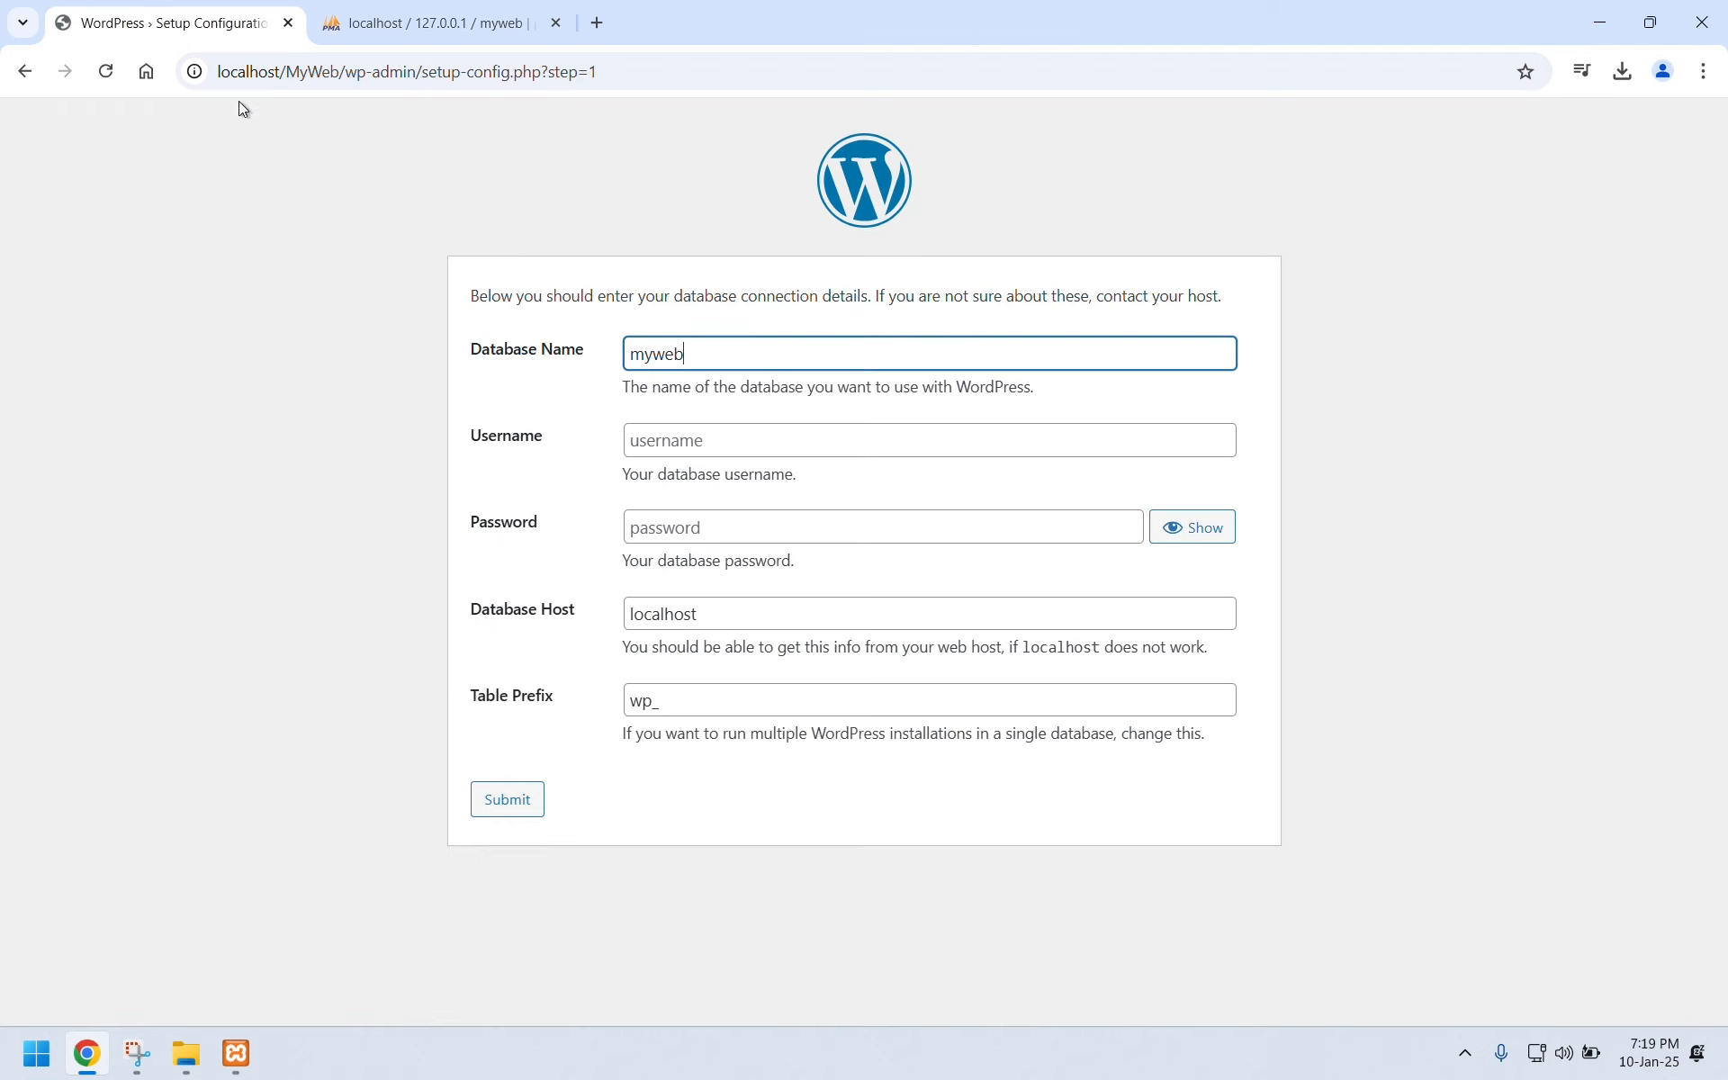
# Set the database username to root, submit the connection details, and run the installation.
pyautogui.click(657, 444)
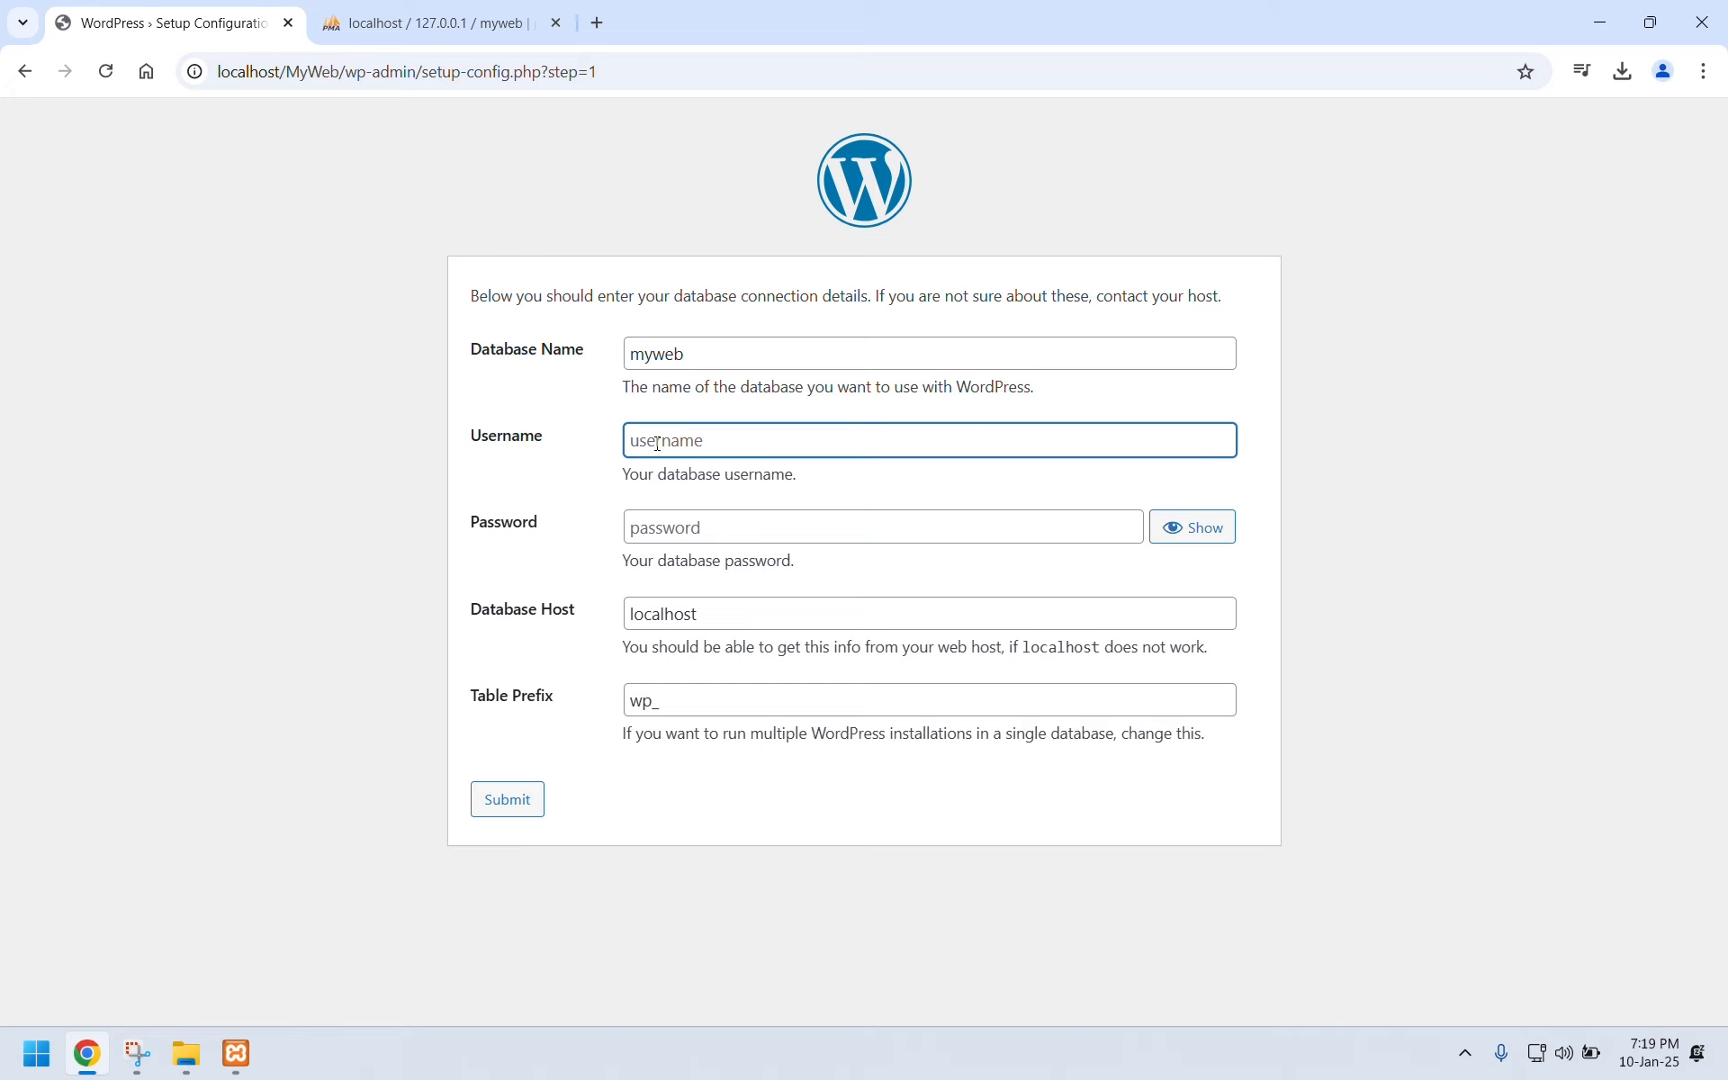
pyautogui.write('root')
pyautogui.click(509, 801)
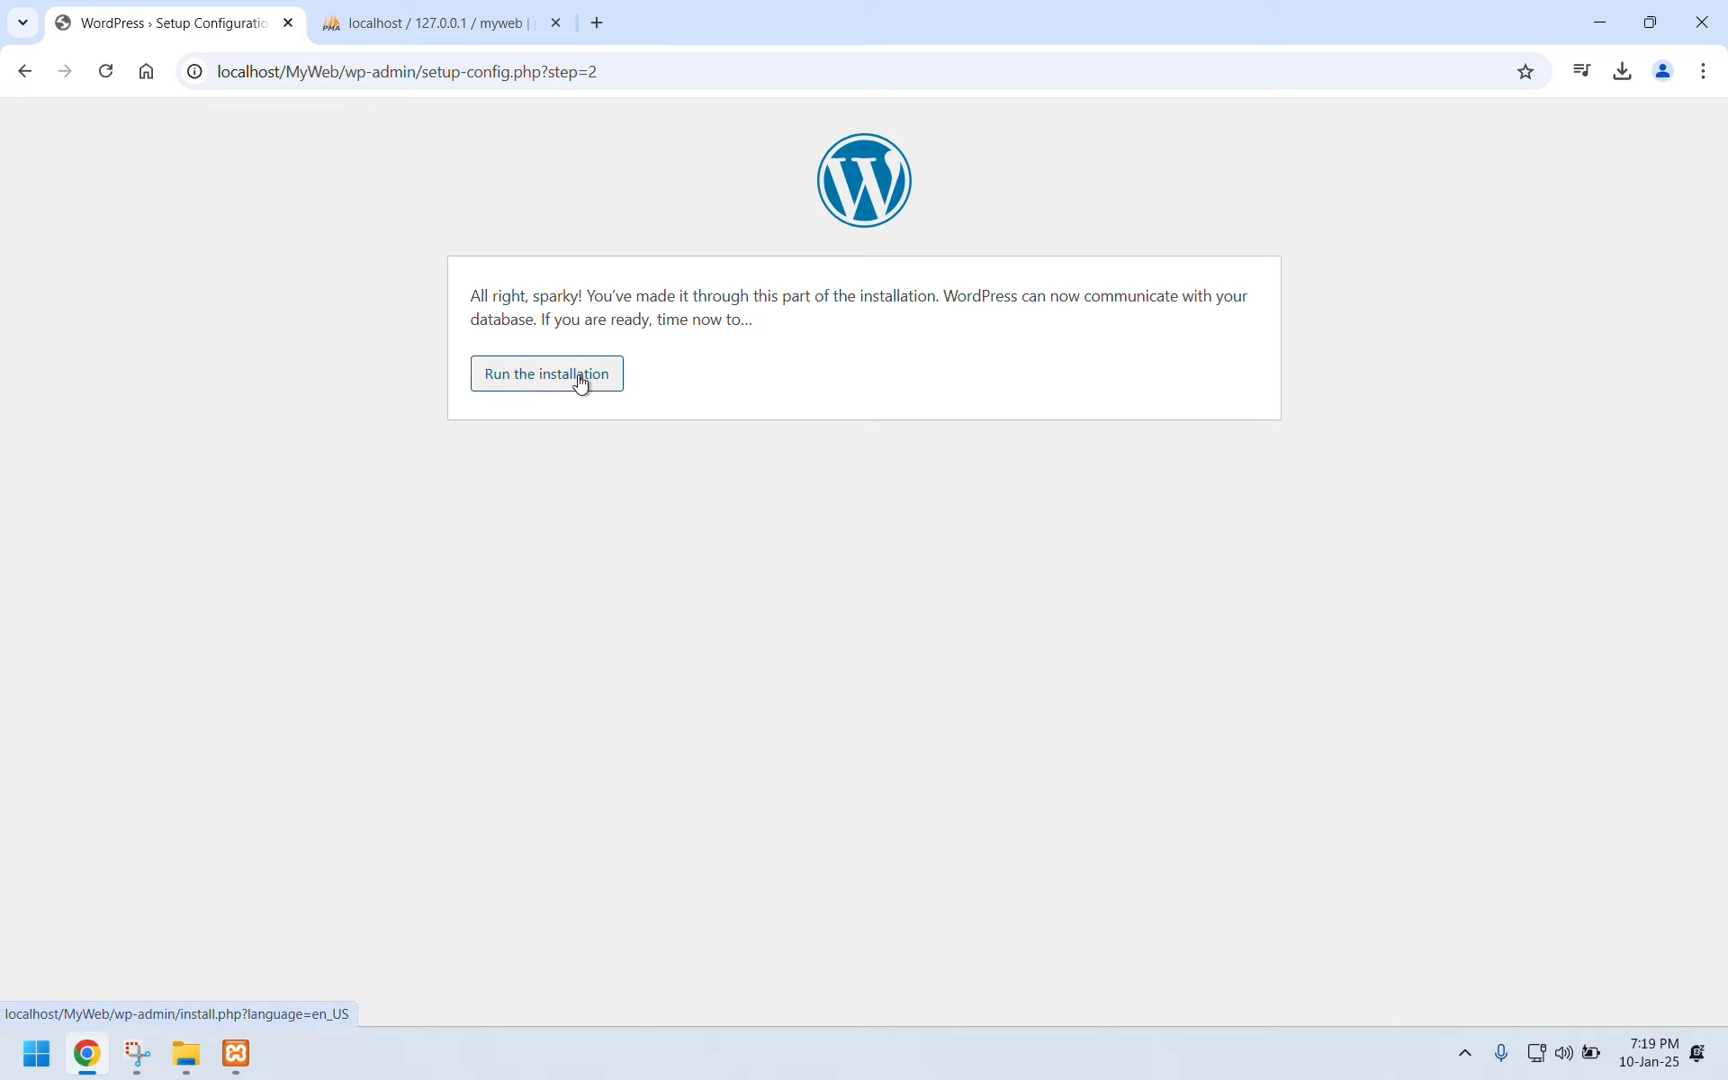
pyautogui.click(581, 384)
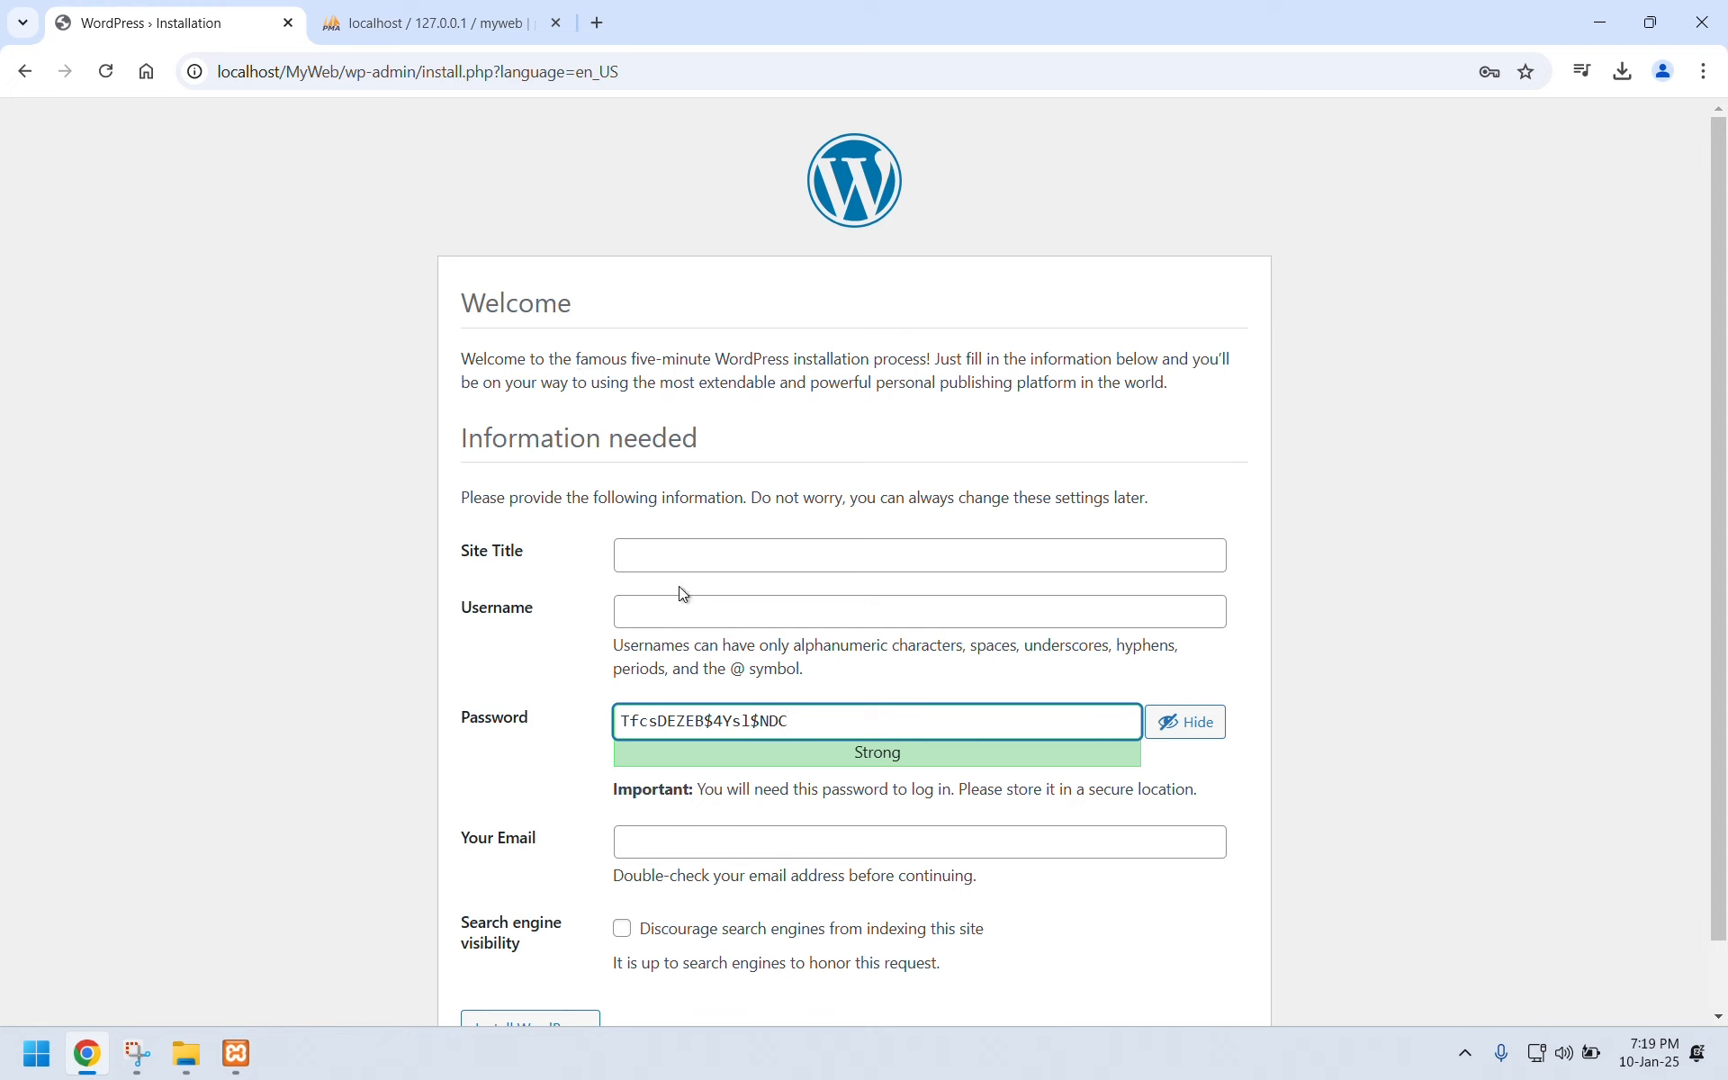
# Enter MyWeb as the site title and myweb as the admin username.
pyautogui.click(703, 552)
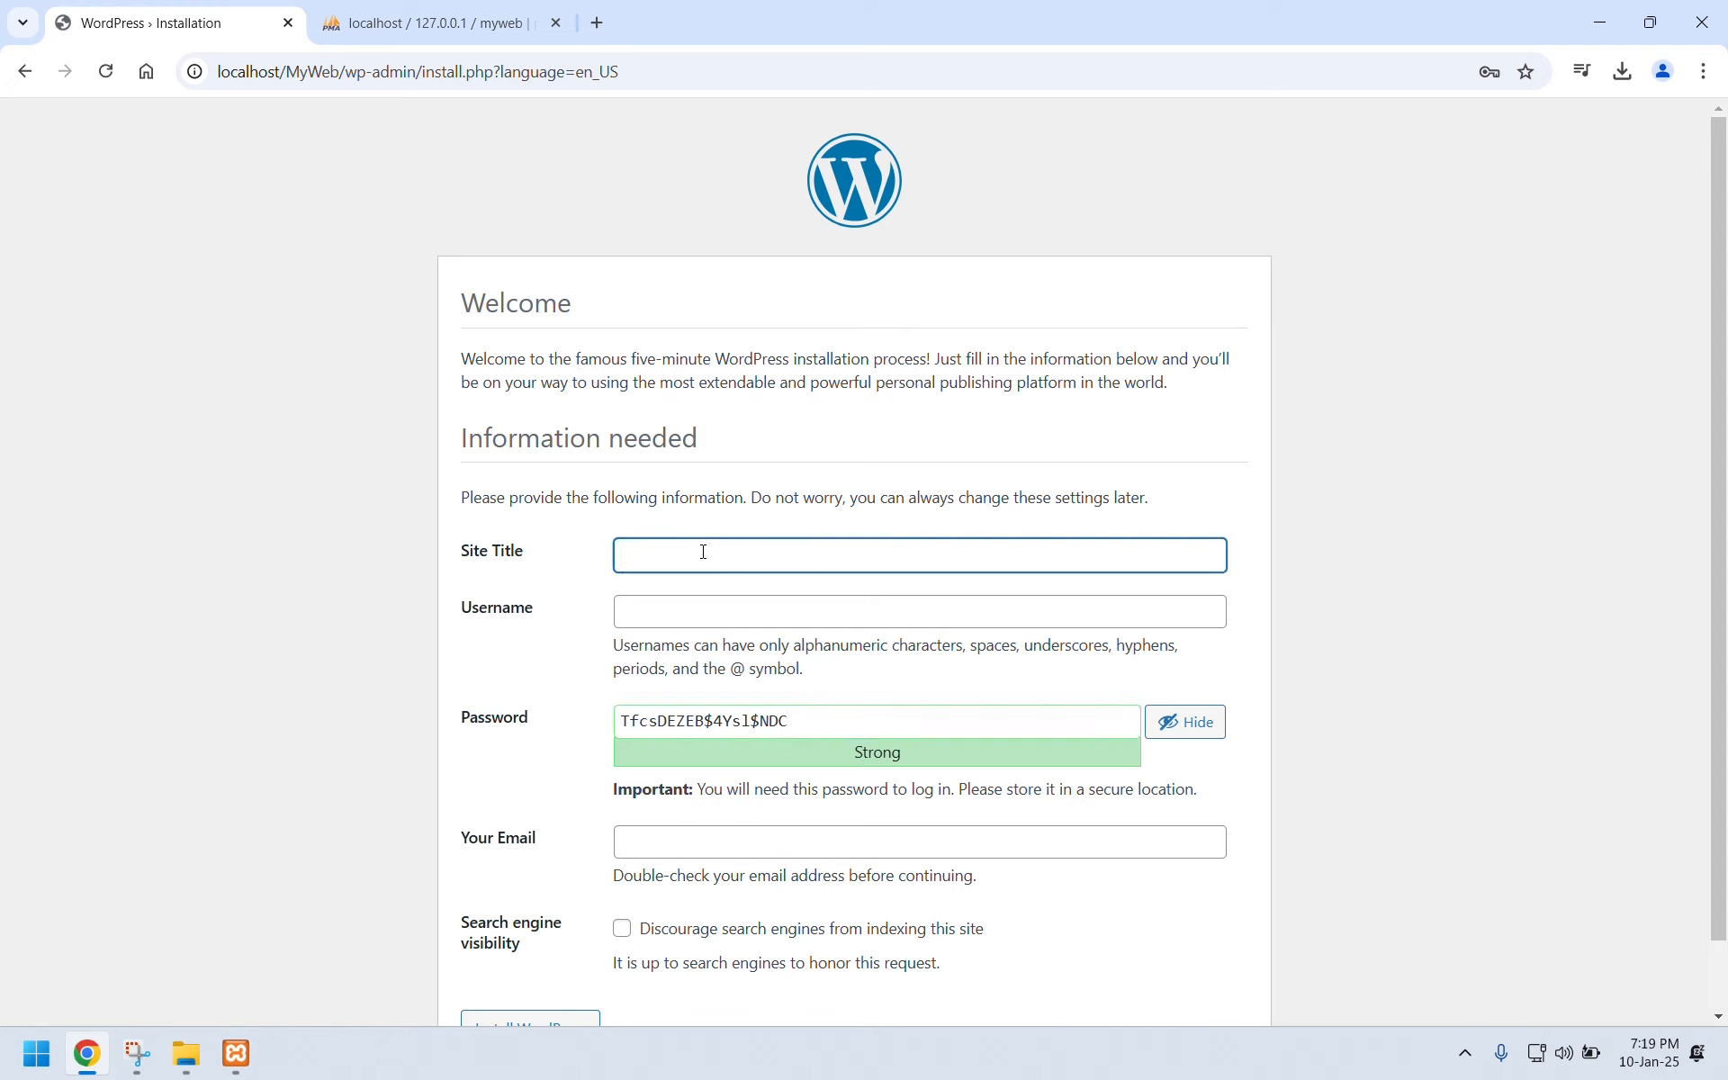
pyautogui.write('MyWeb')
pyautogui.click(686, 609)
pyautogui.write('m')
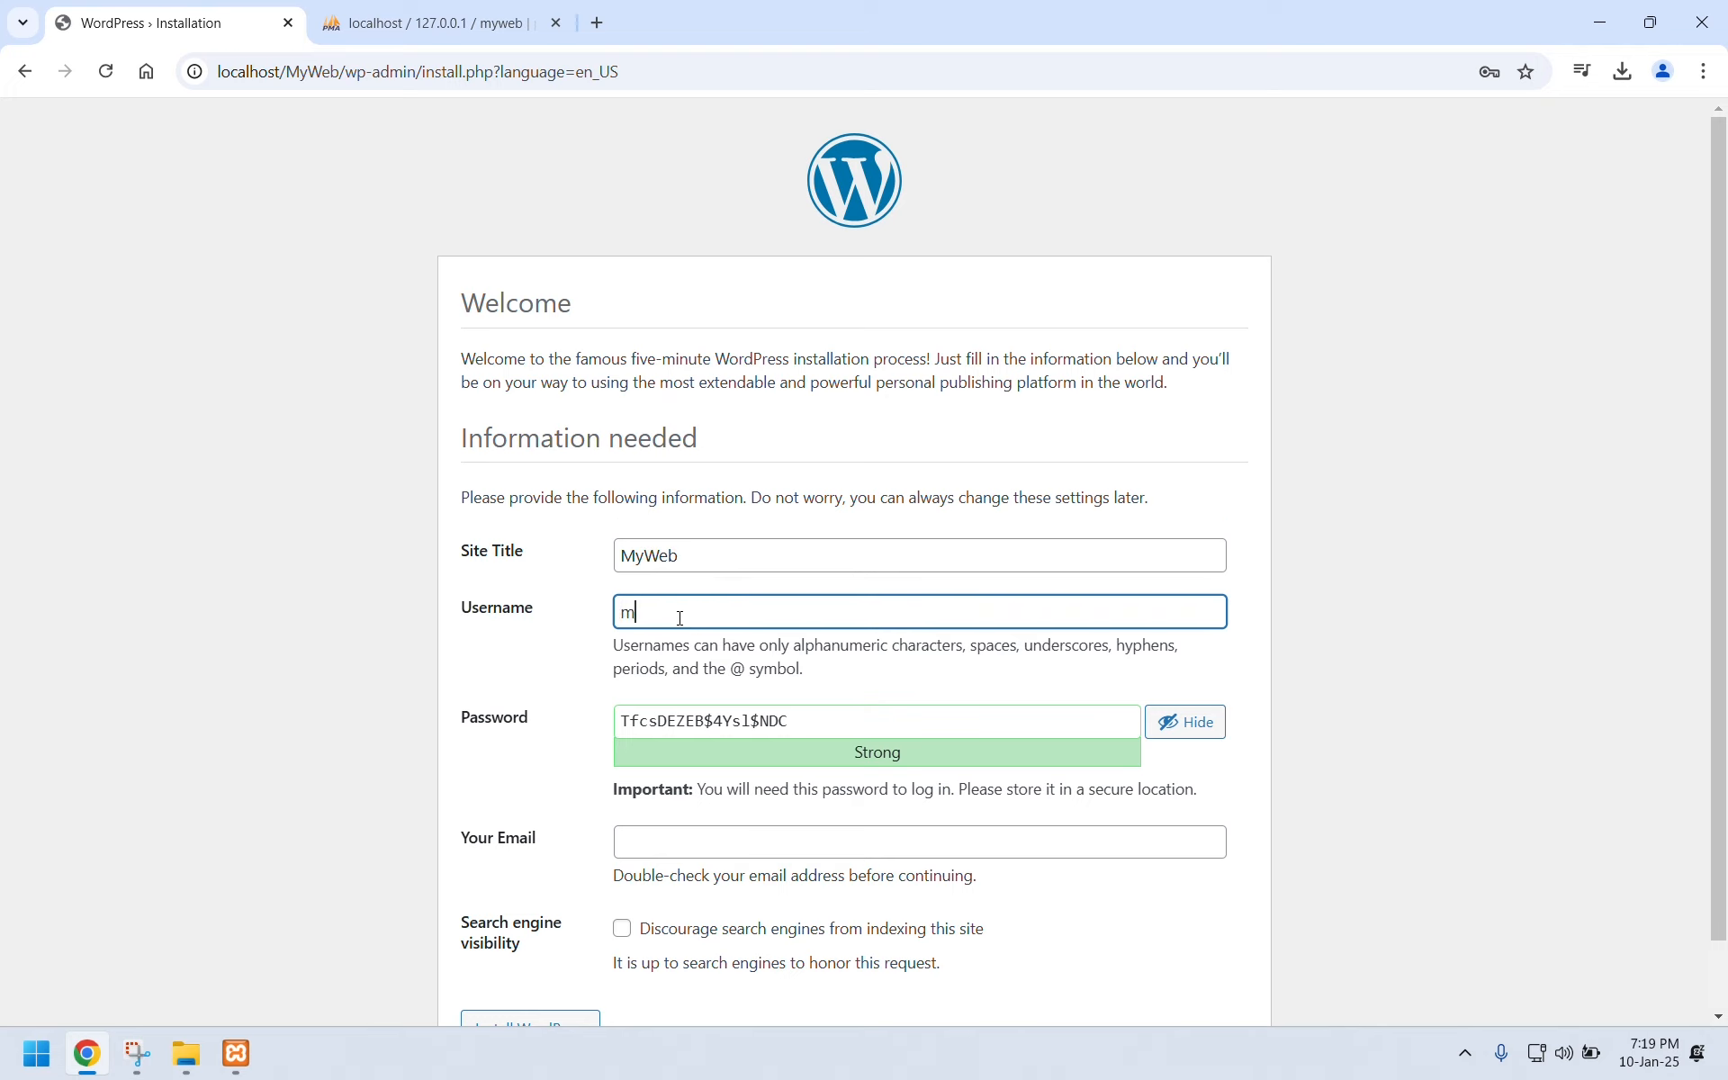
pyautogui.write('yweb')
# Replace the generated password with a weak custom password and confirm using it.
pyautogui.moveTo(794, 720); pyautogui.dragTo(585, 721)
pyautogui.write('ad')
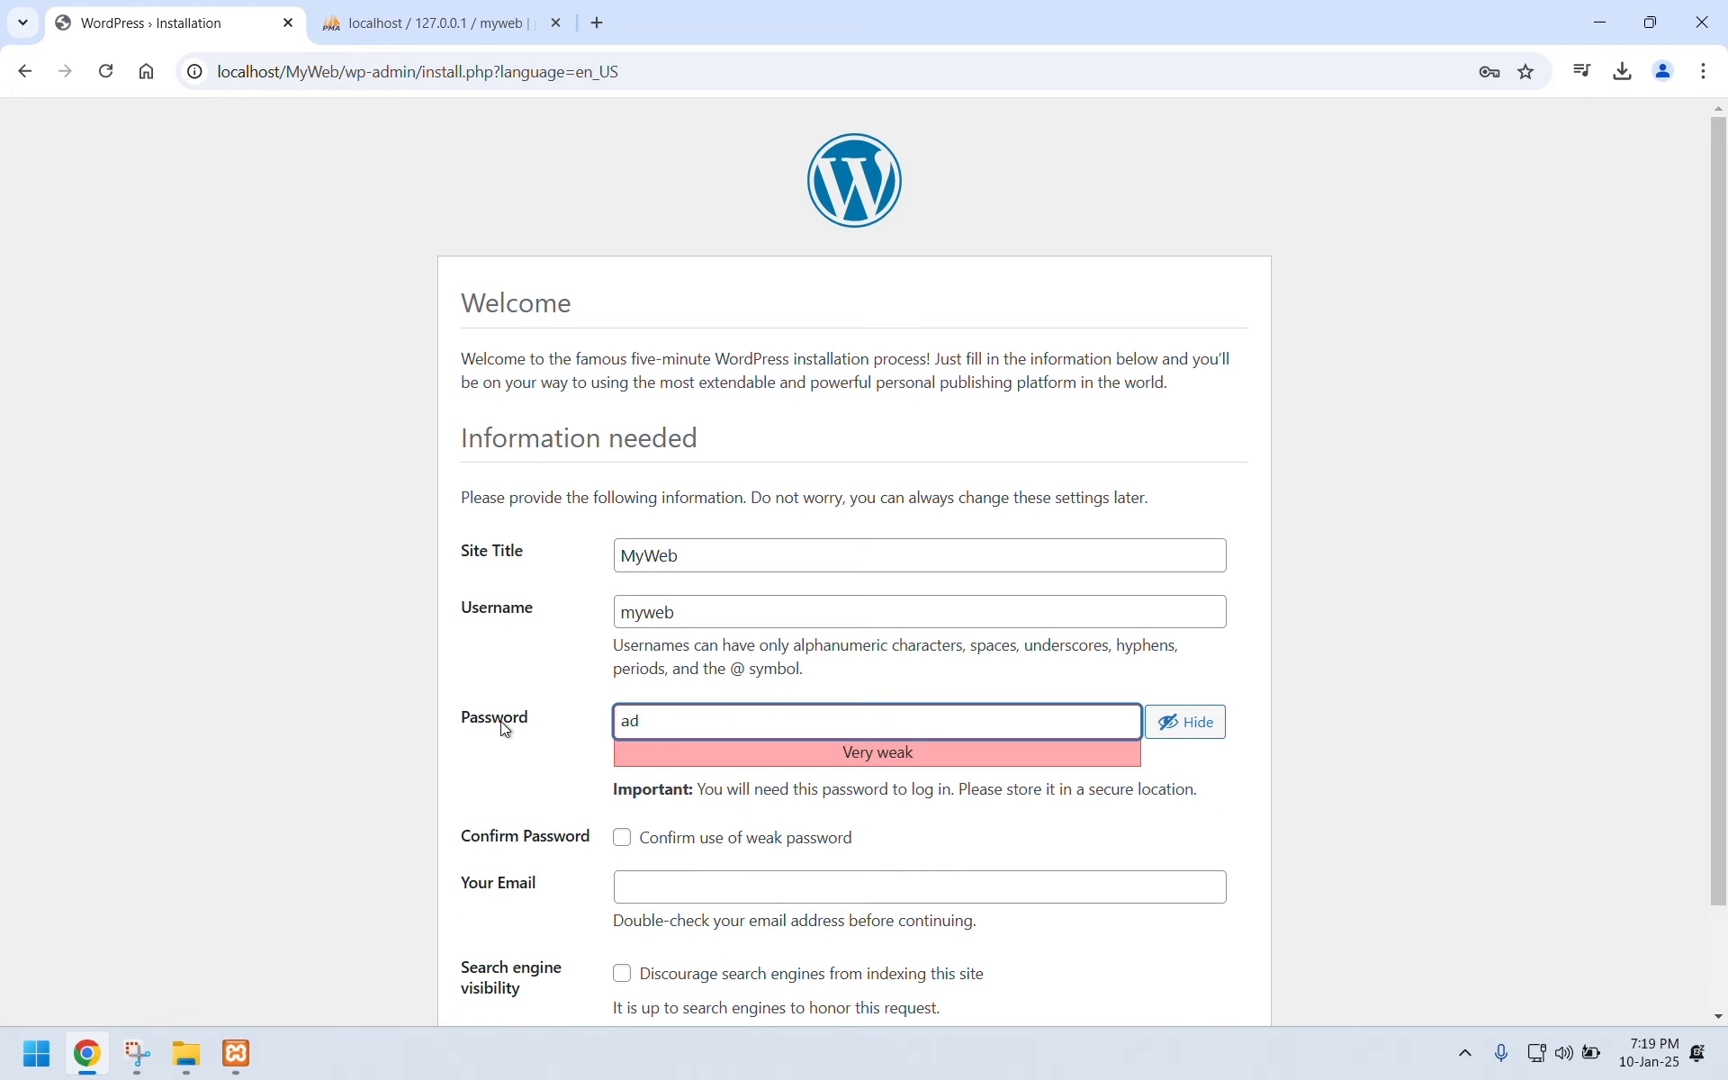
pyautogui.write('min@')
pyautogui.press('Home')
pyautogui.write('1234')
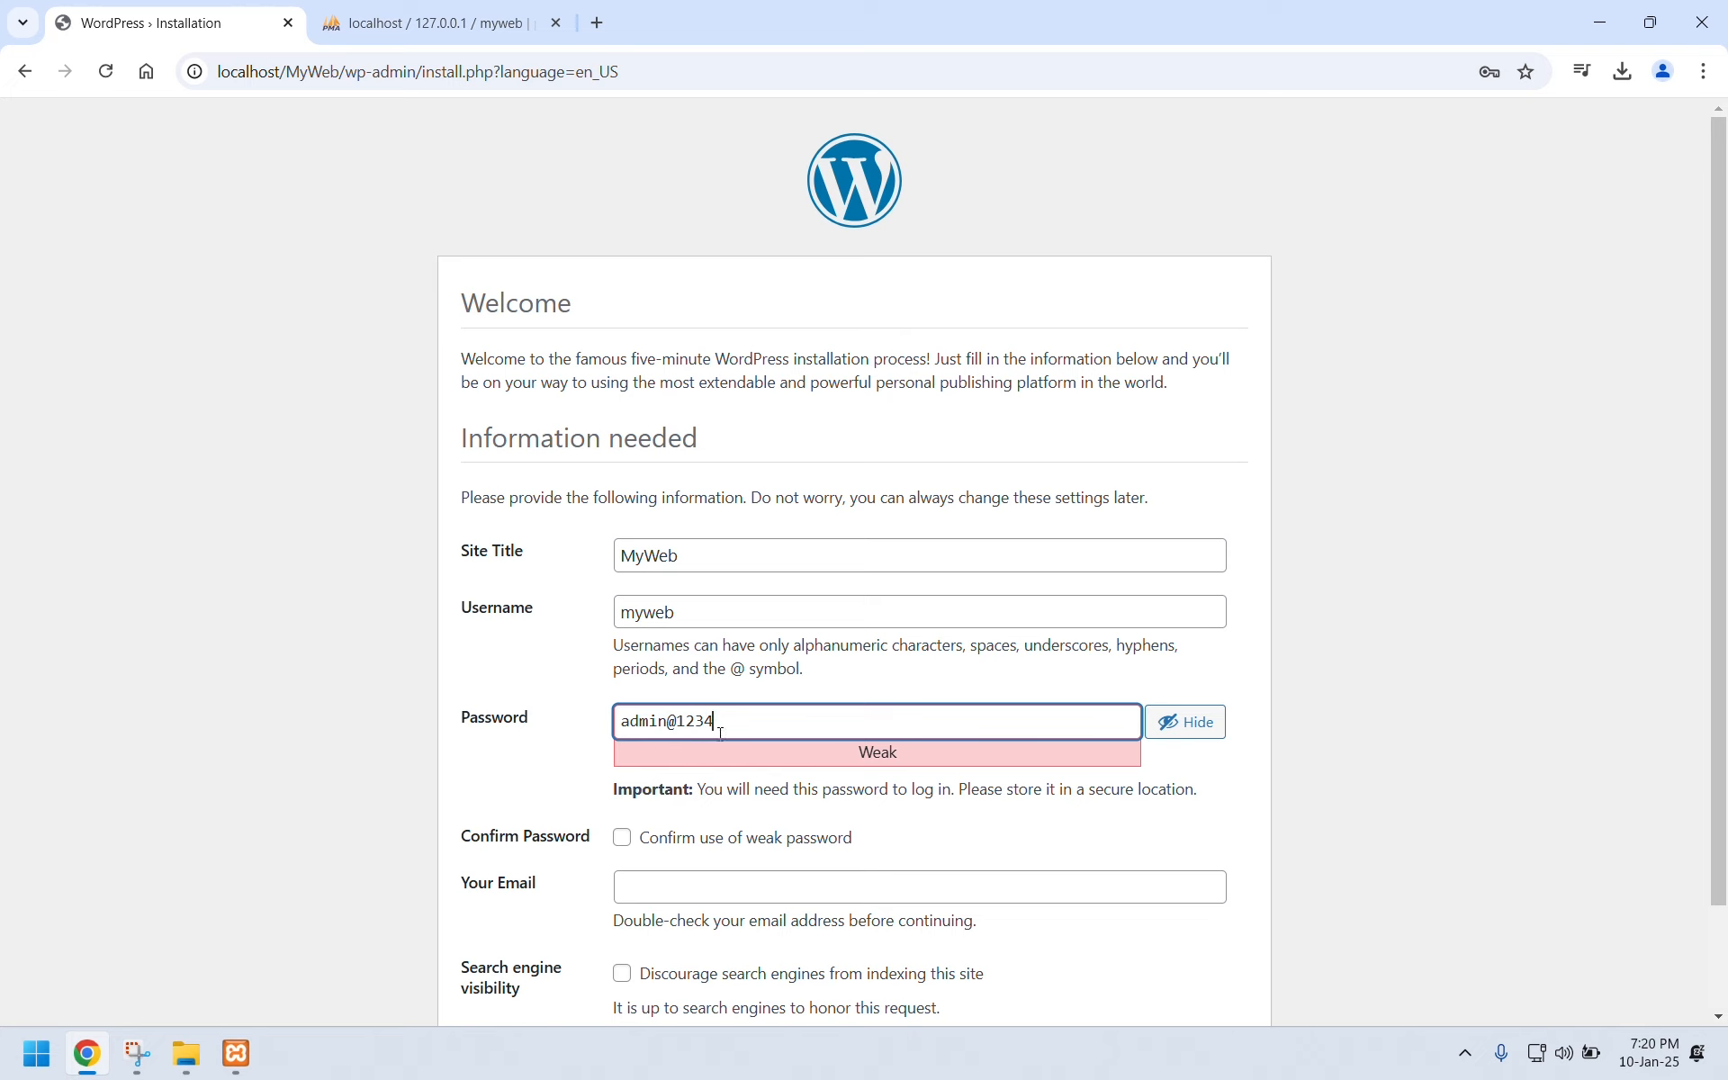
pyautogui.click(622, 843)
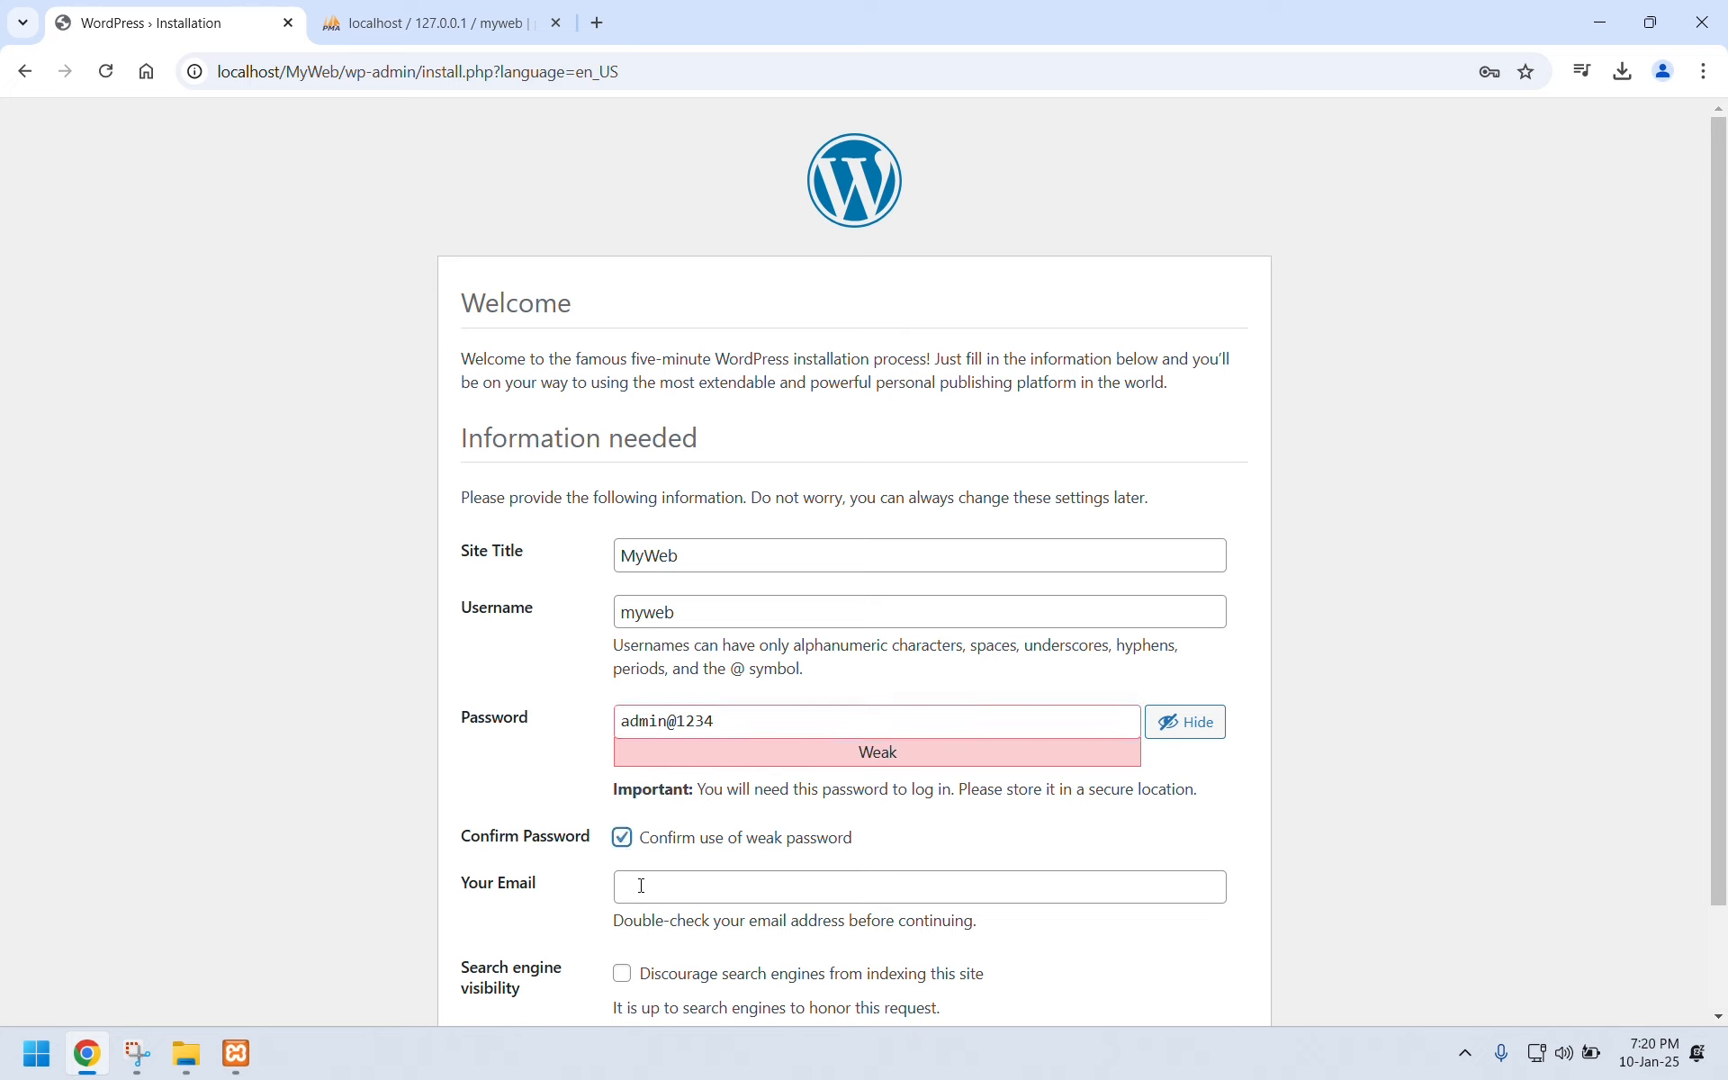
# Enter the admin e-mail address and install WordPress.
pyautogui.click(641, 886)
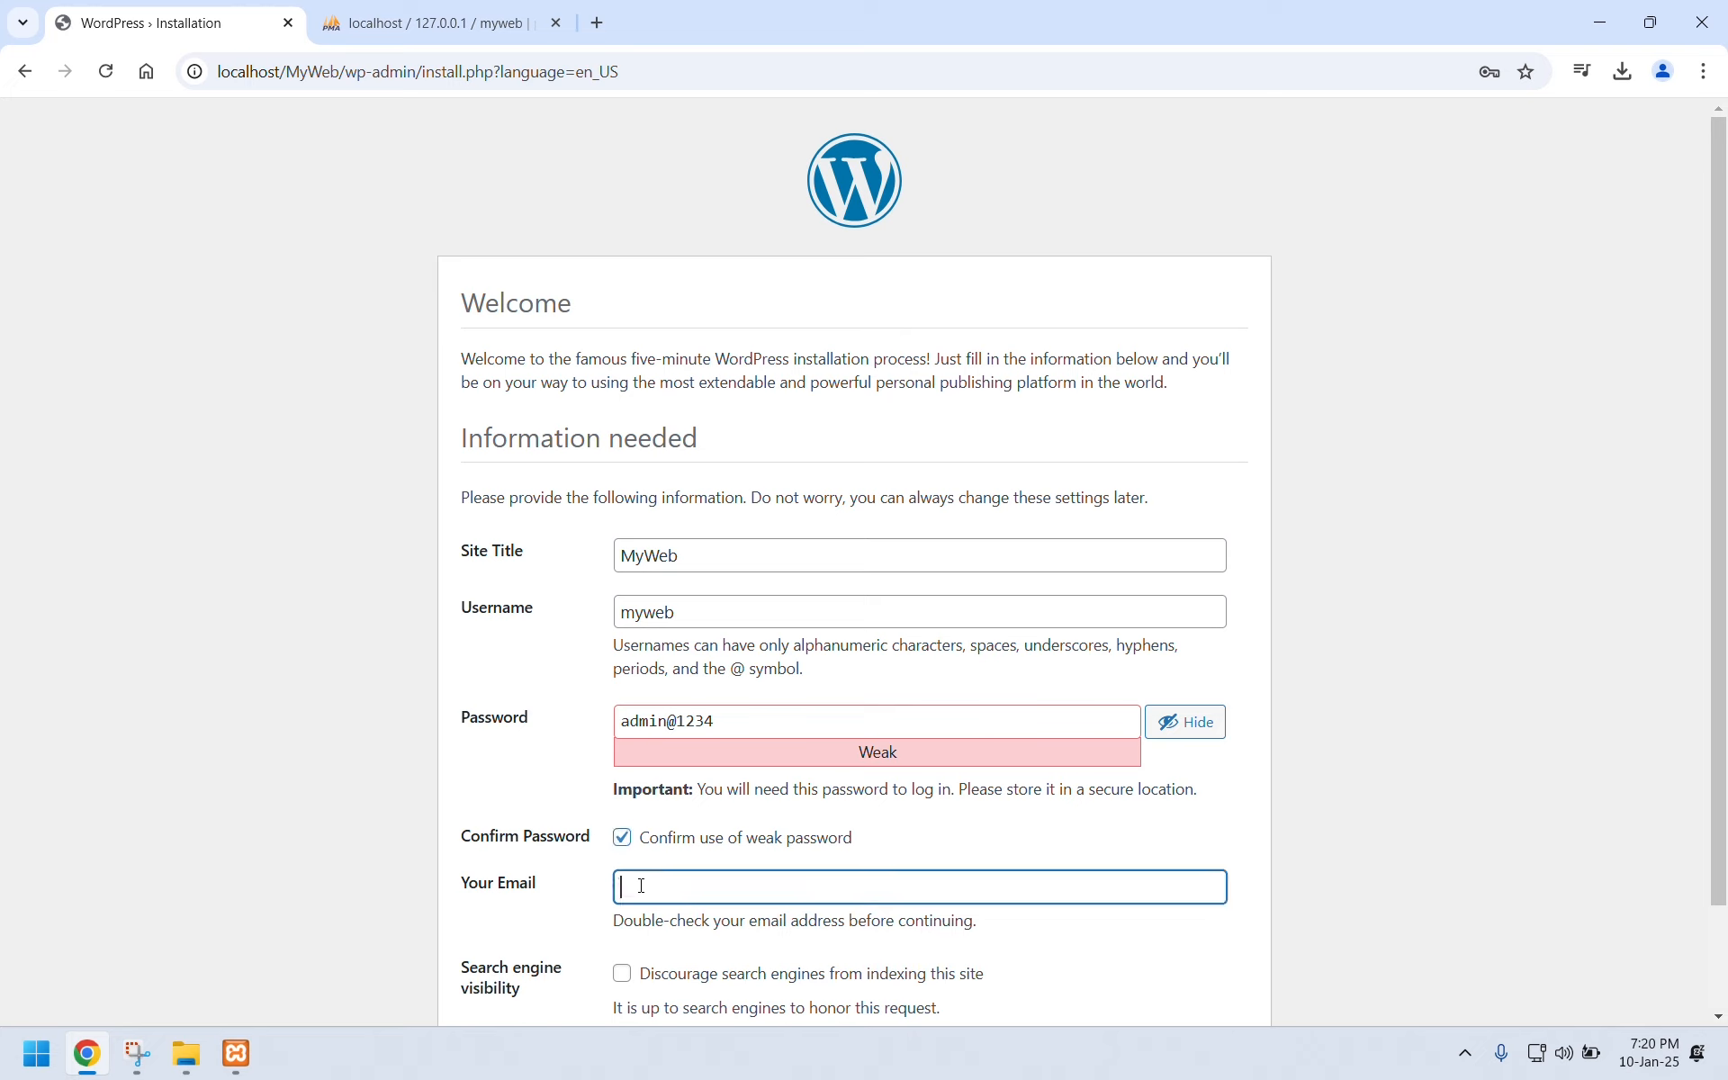
pyautogui.scroll(-2, 662, 888)
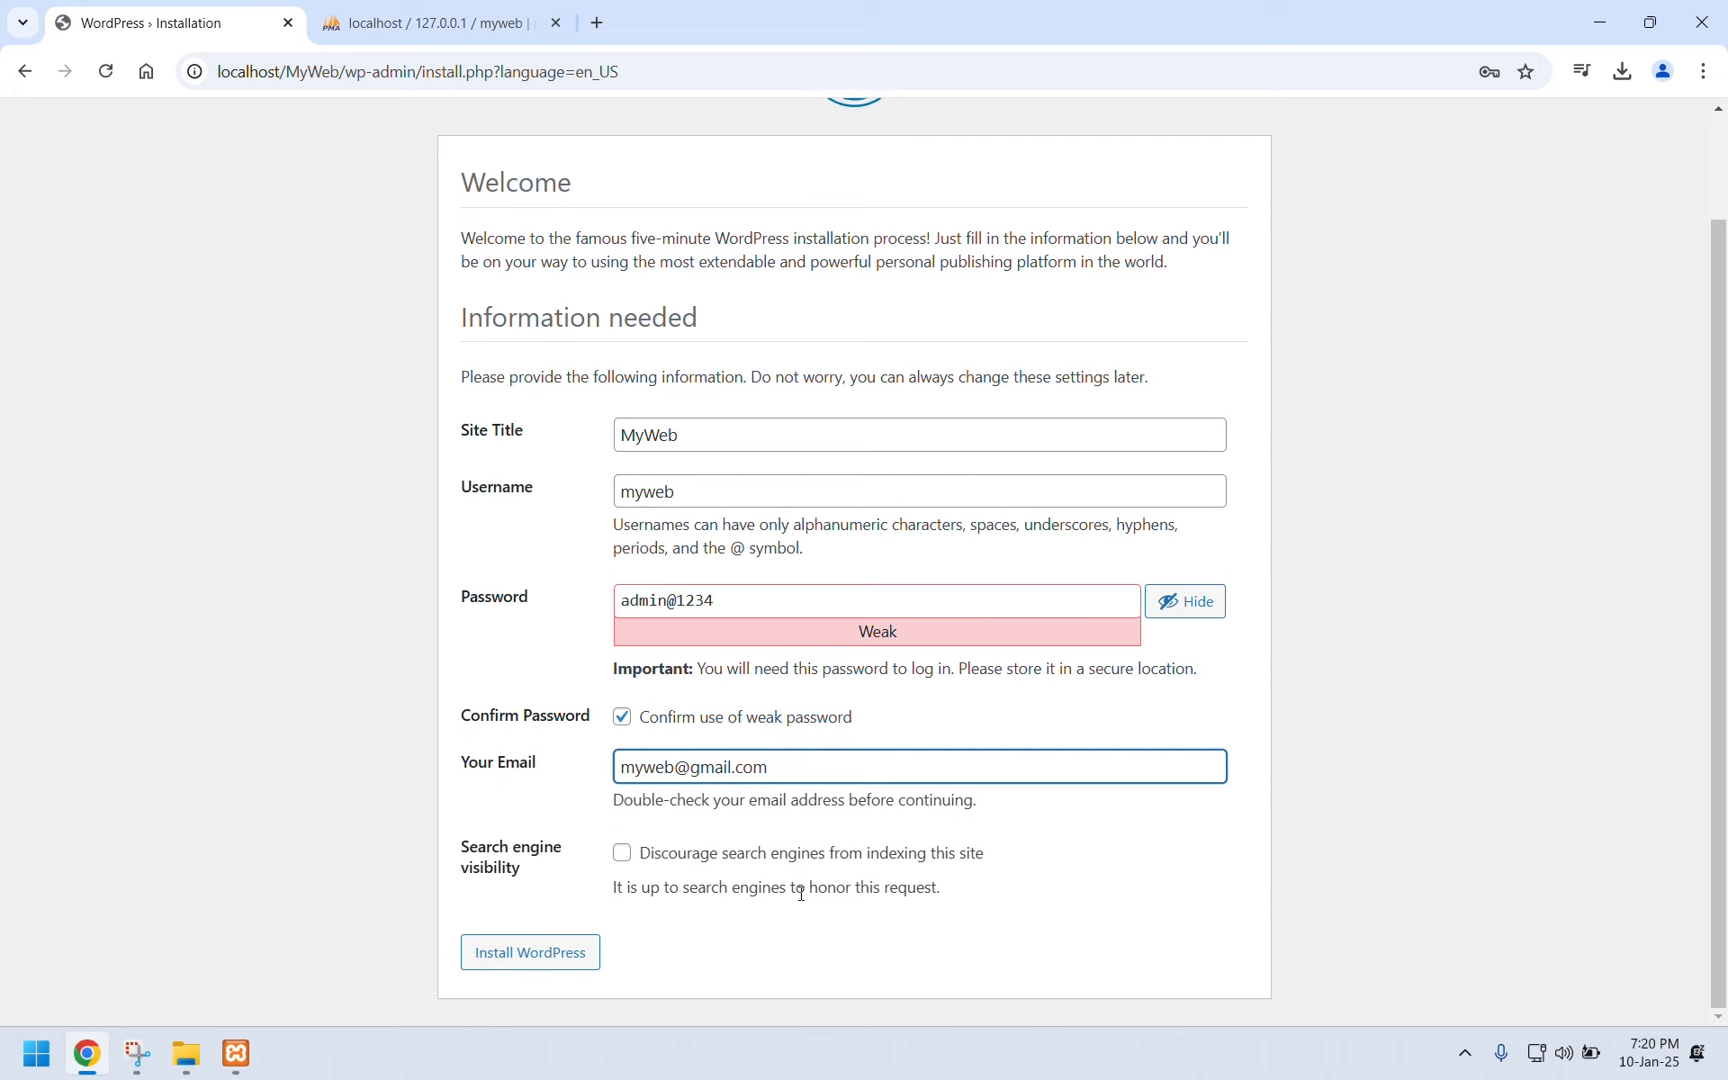
pyautogui.click(580, 972)
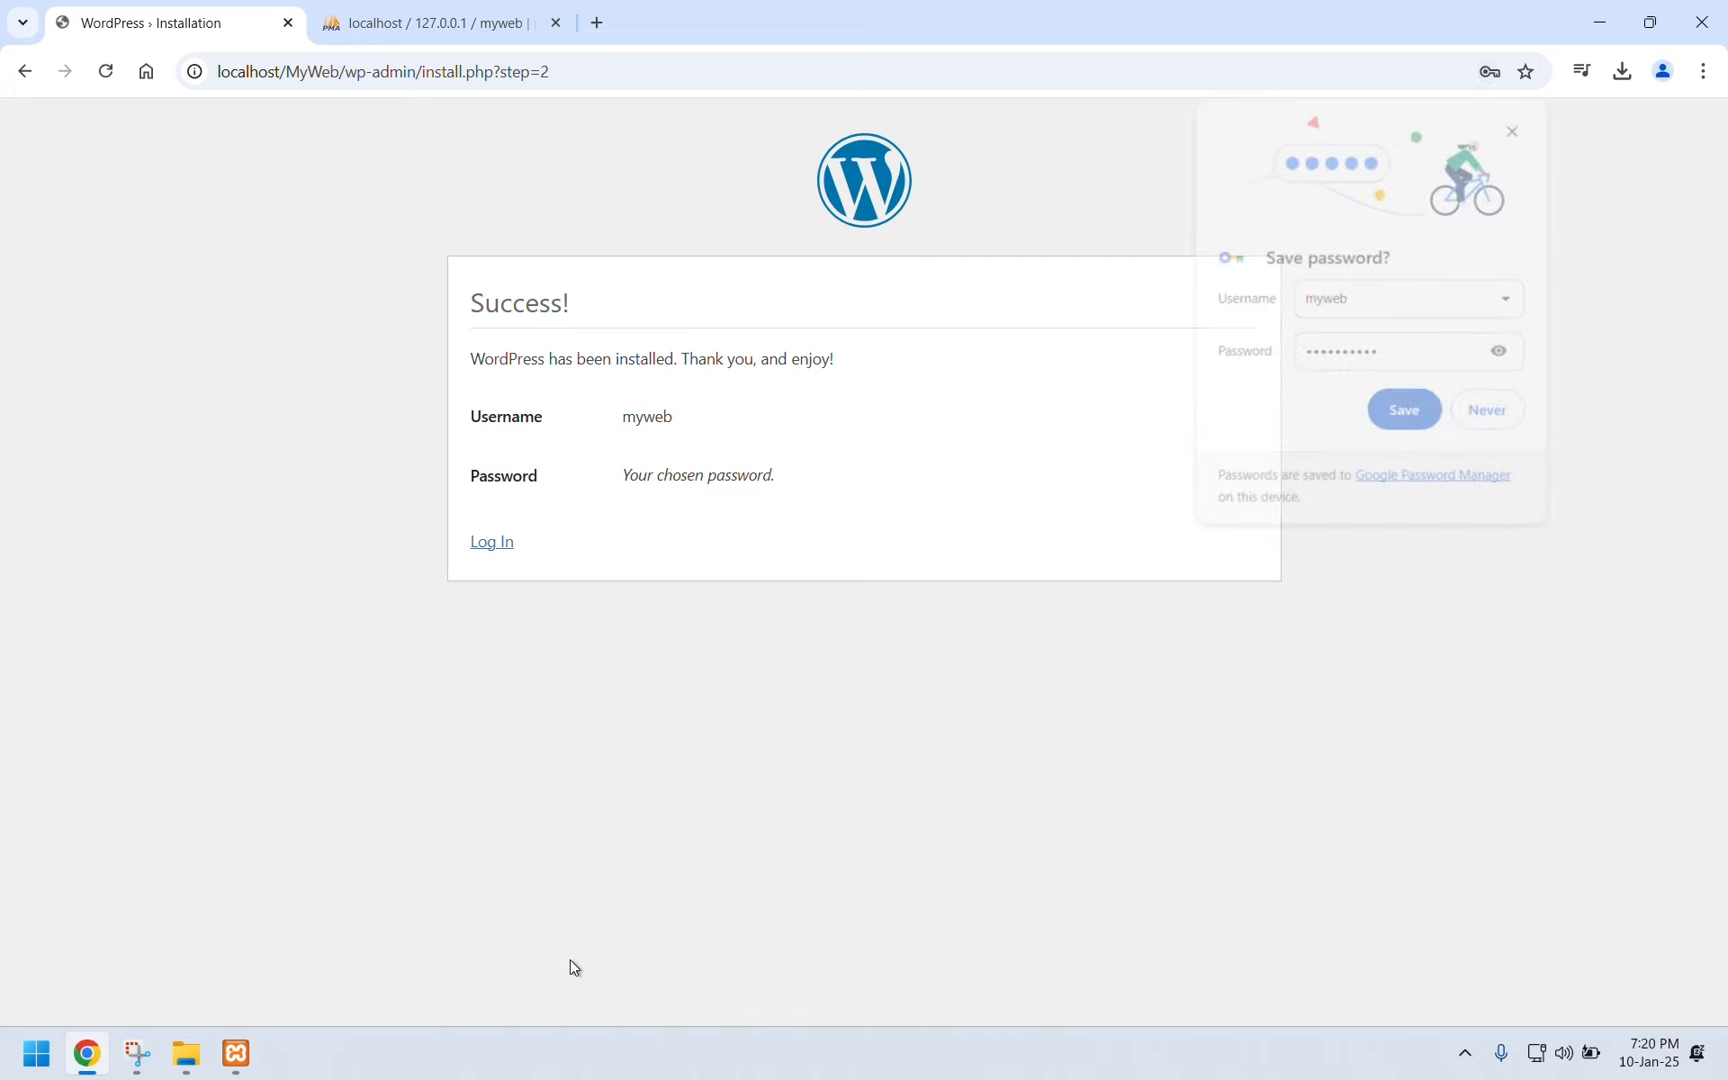
# Save the new password in the browser, then log in to MyWeb with Remember Me ticked.
pyautogui.click(1409, 414)
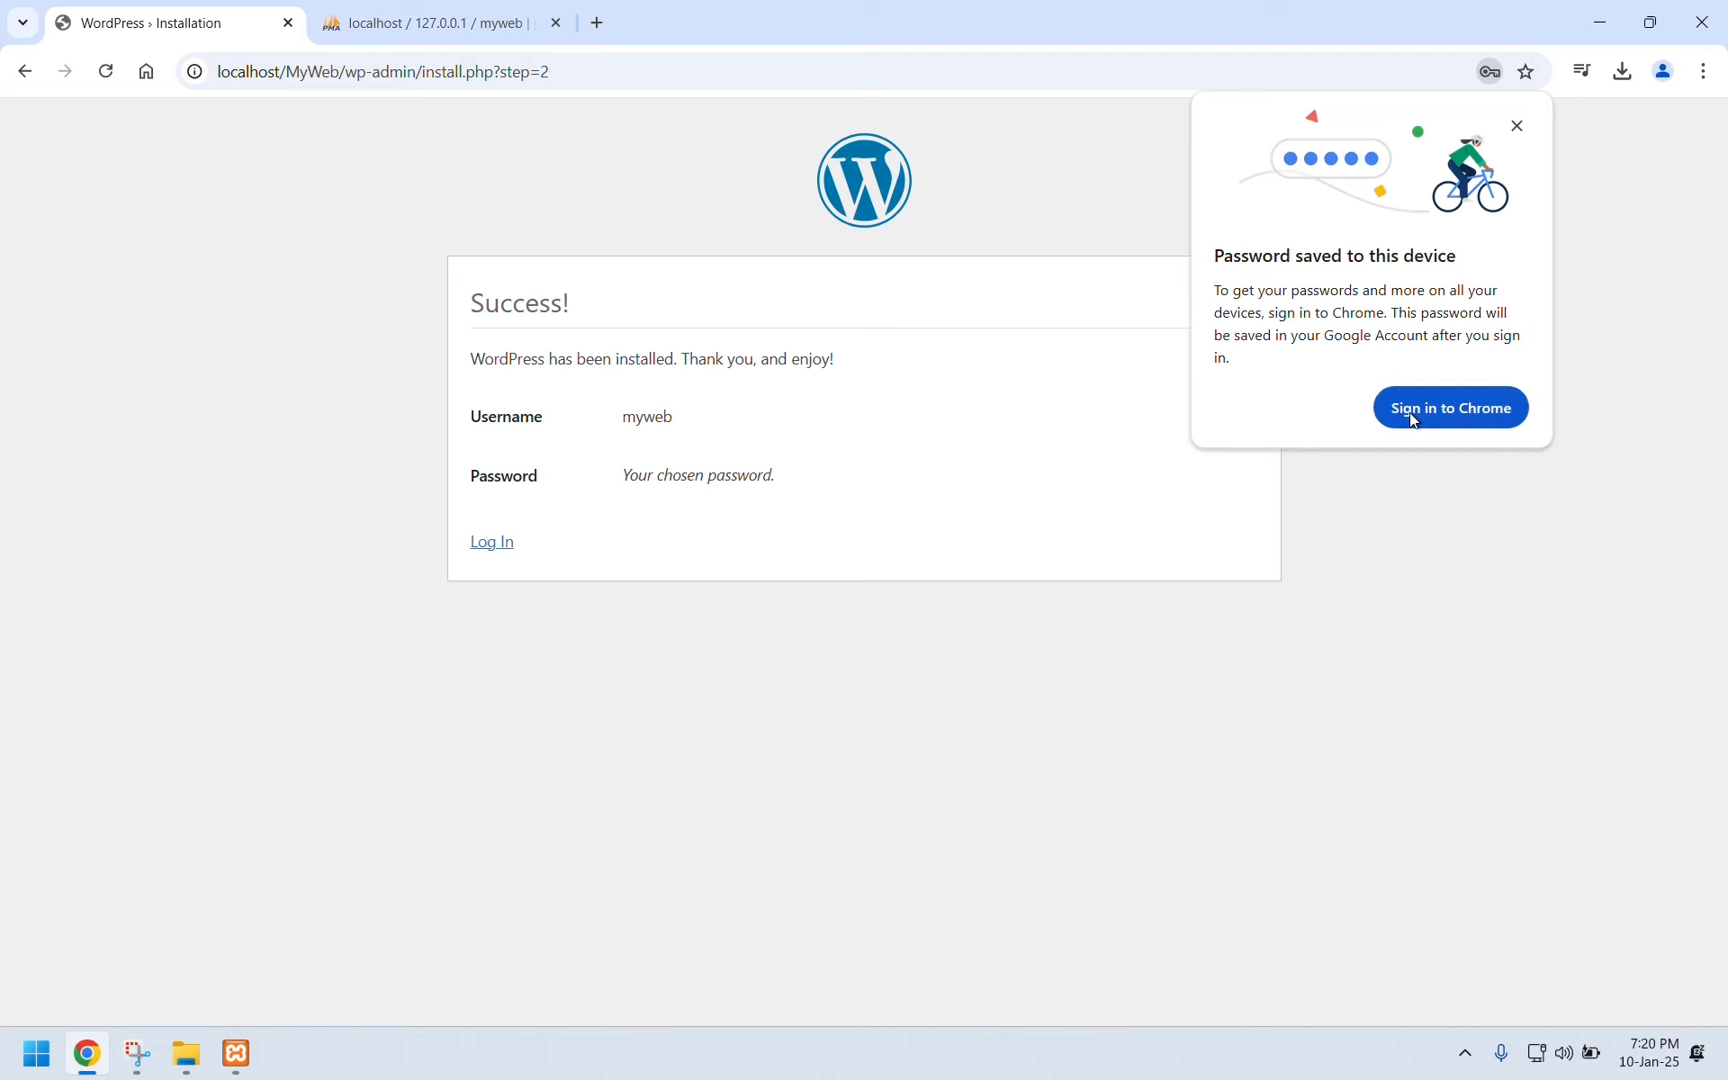
pyautogui.click(498, 547)
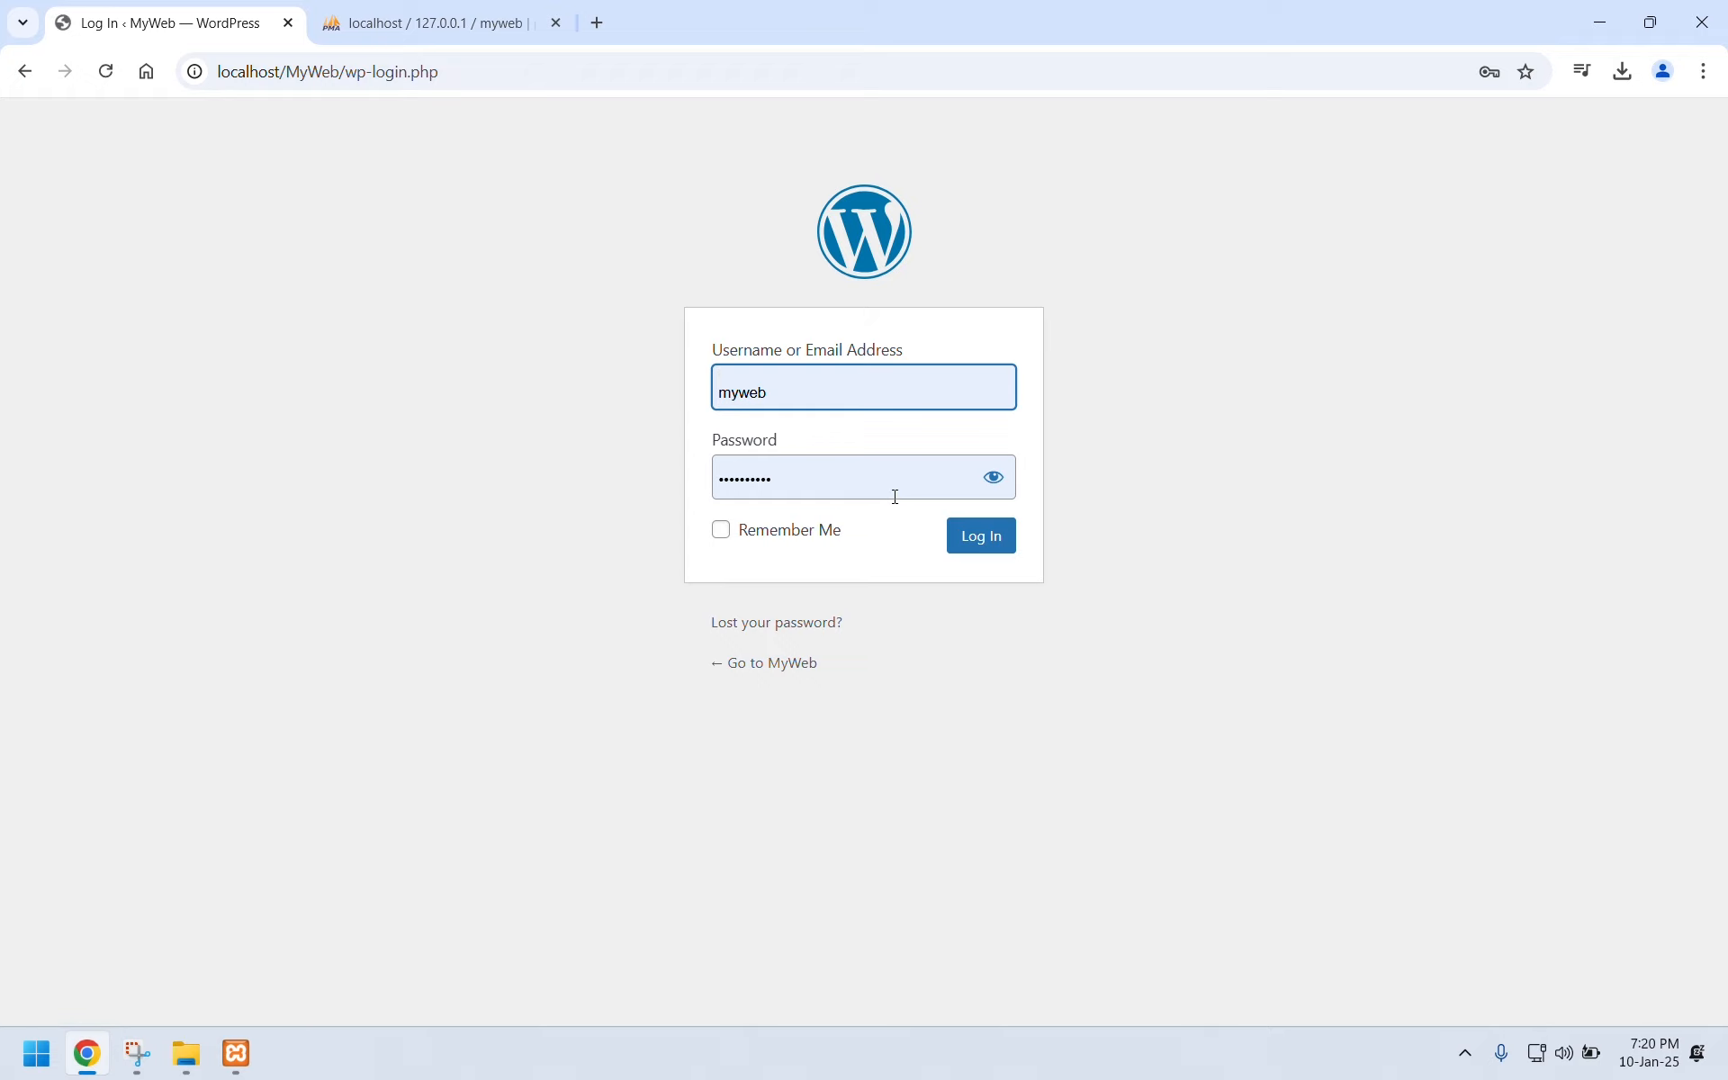
pyautogui.click(765, 538)
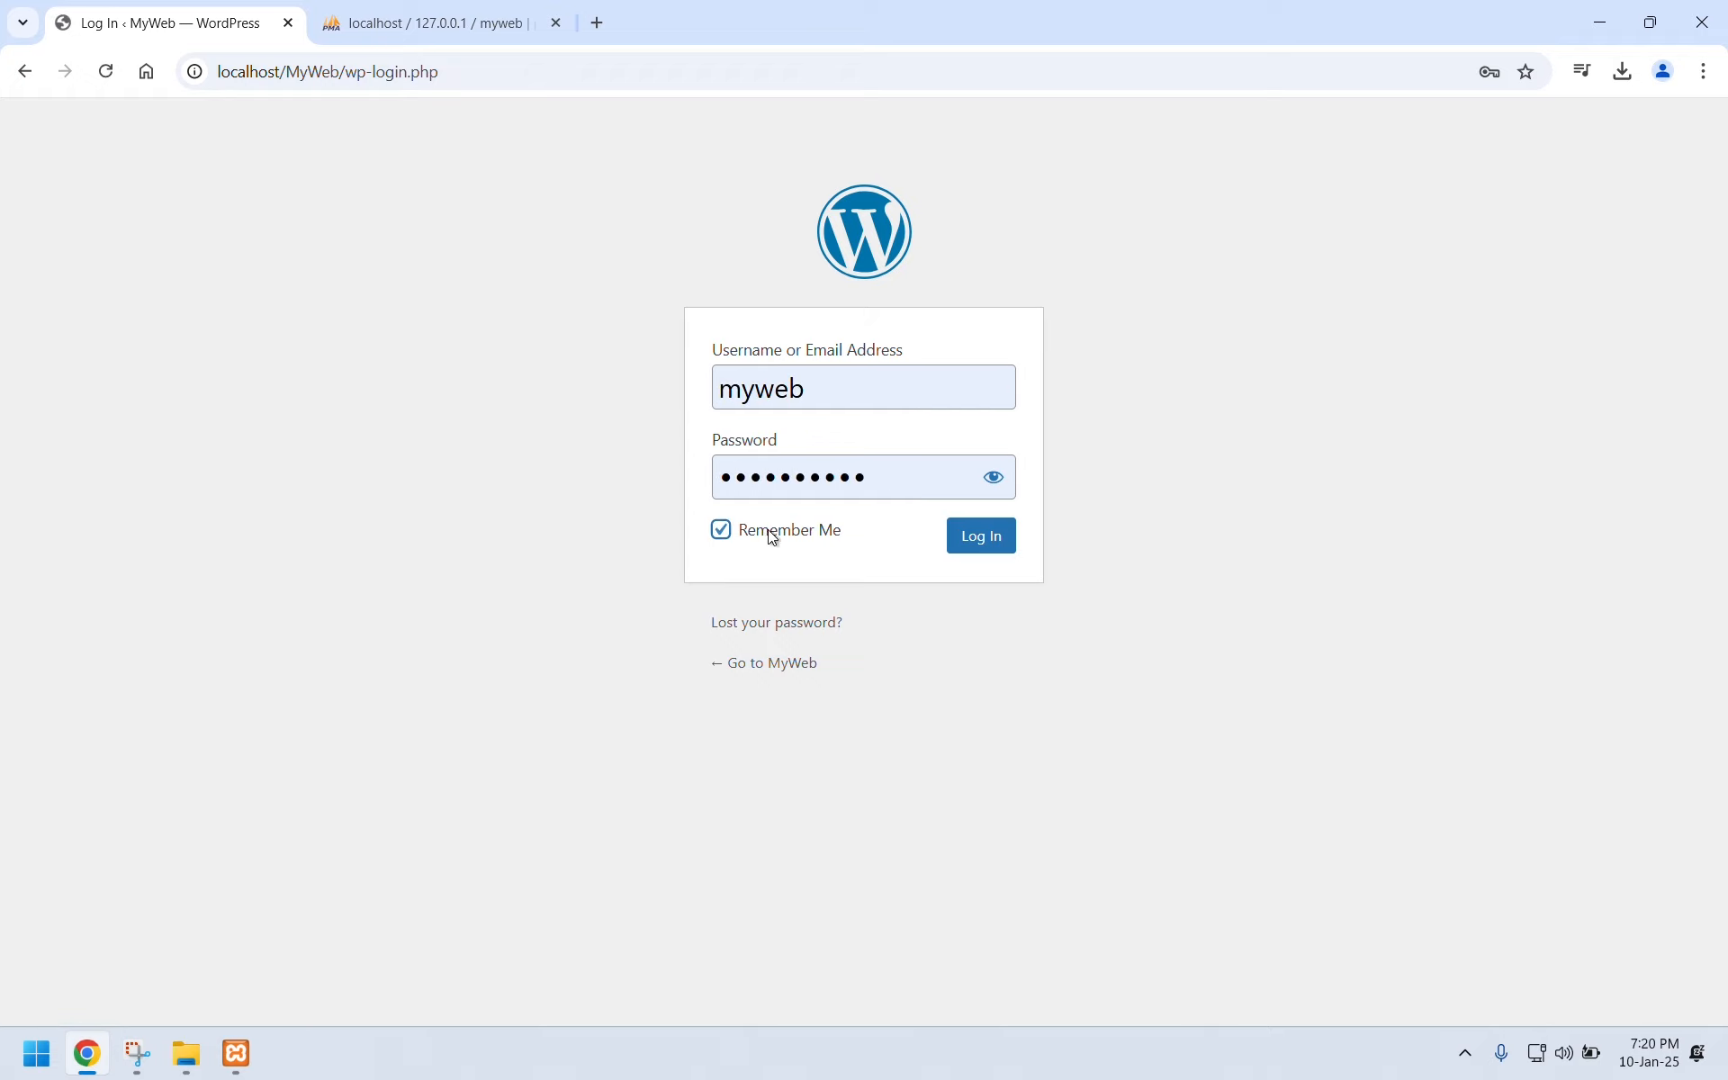
pyautogui.click(980, 540)
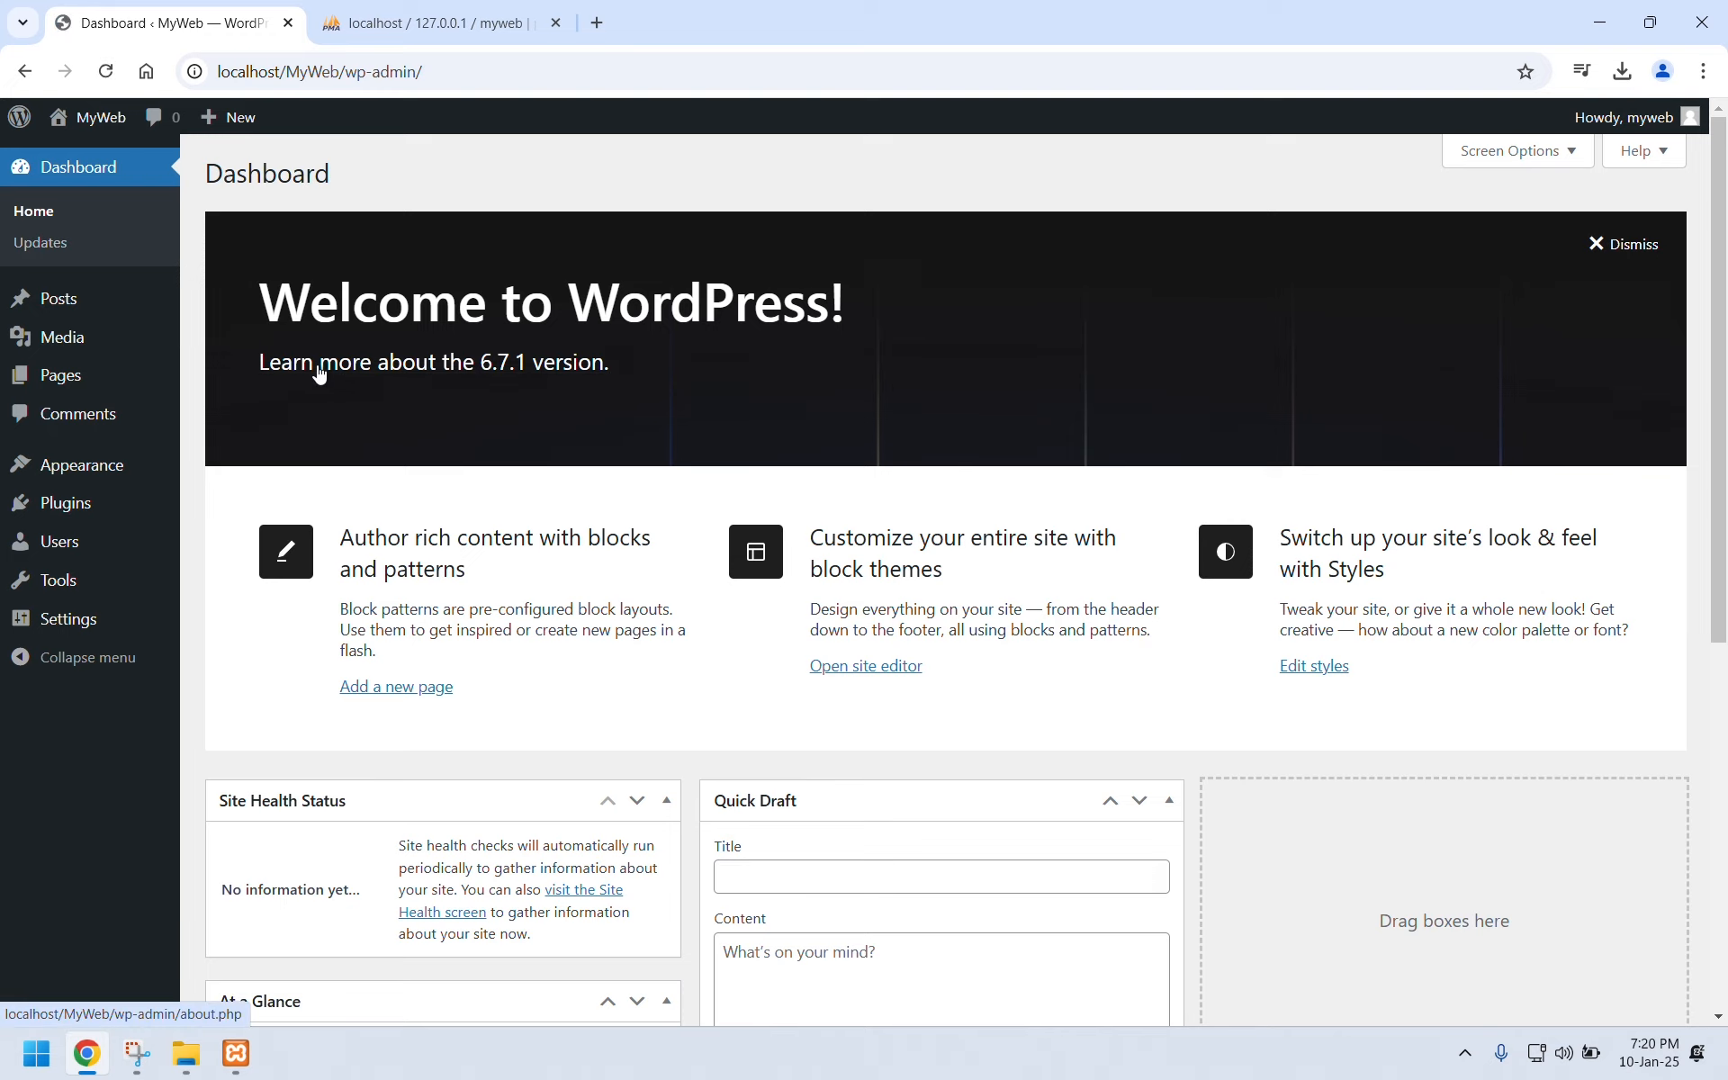
# View the installed Themes, then Plugins, then the Add New Plugin page.
pyautogui.click(90, 483)
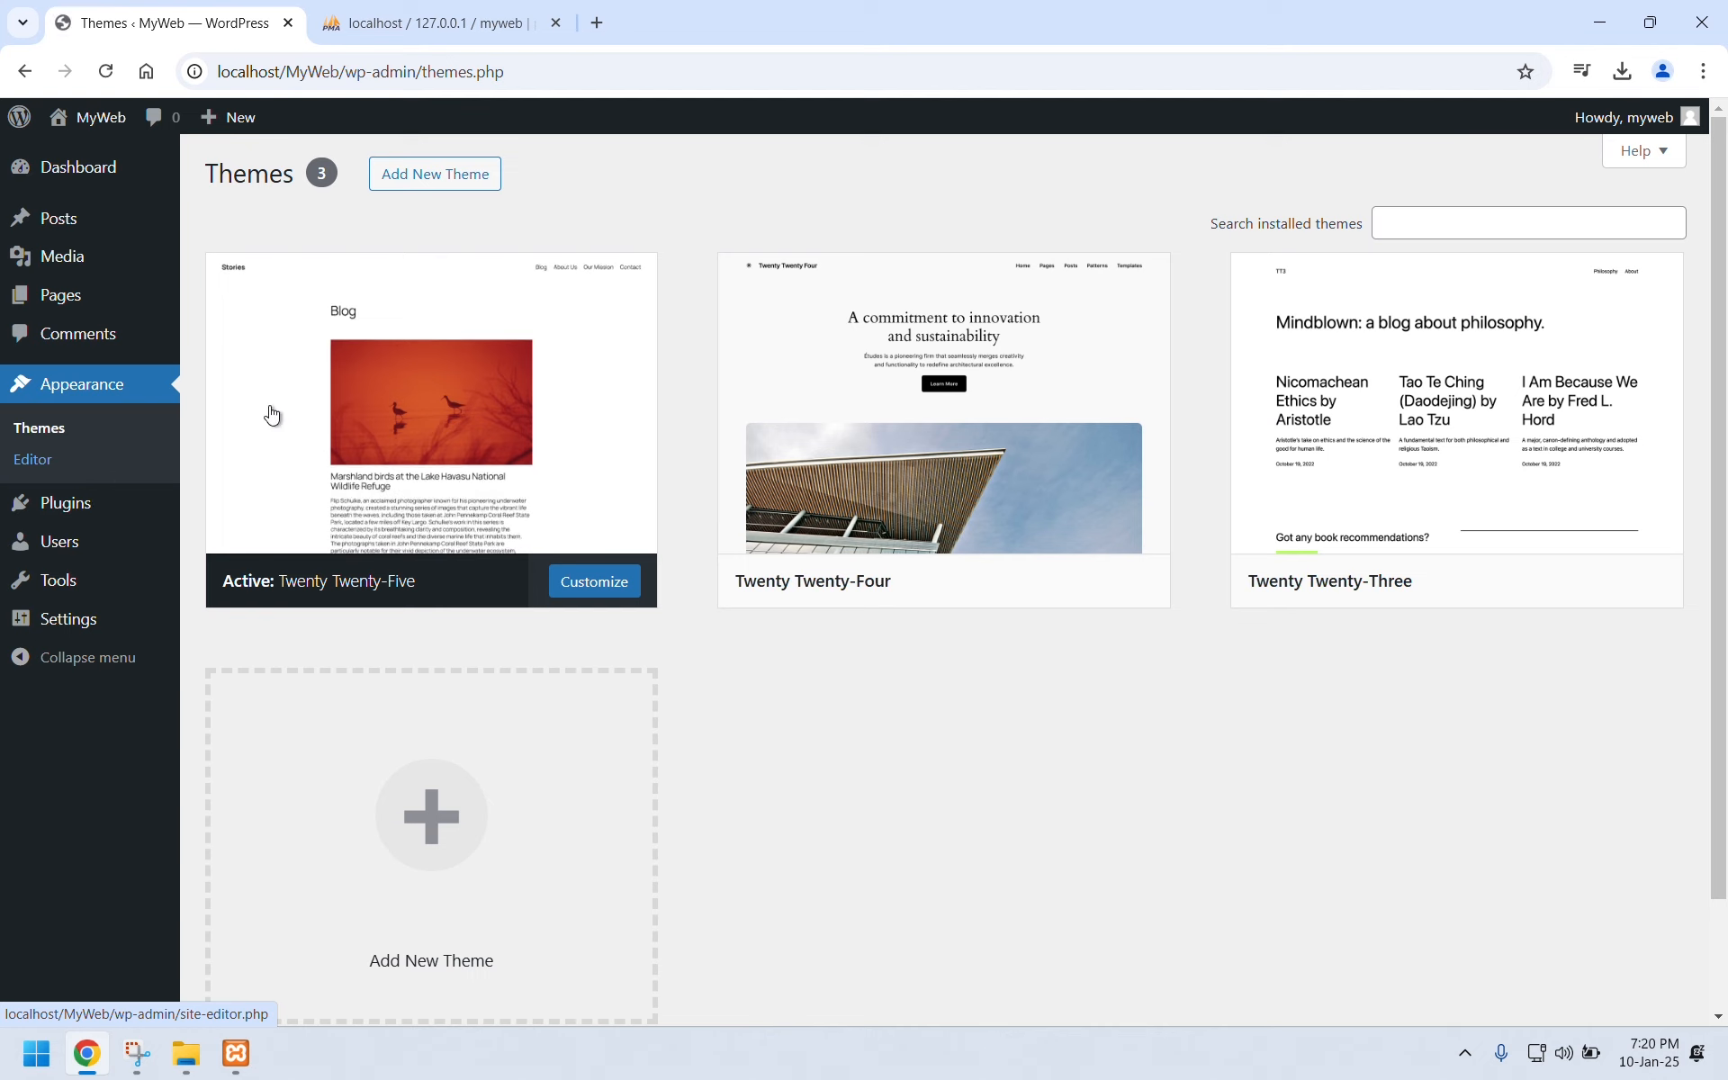
pyautogui.click(89, 510)
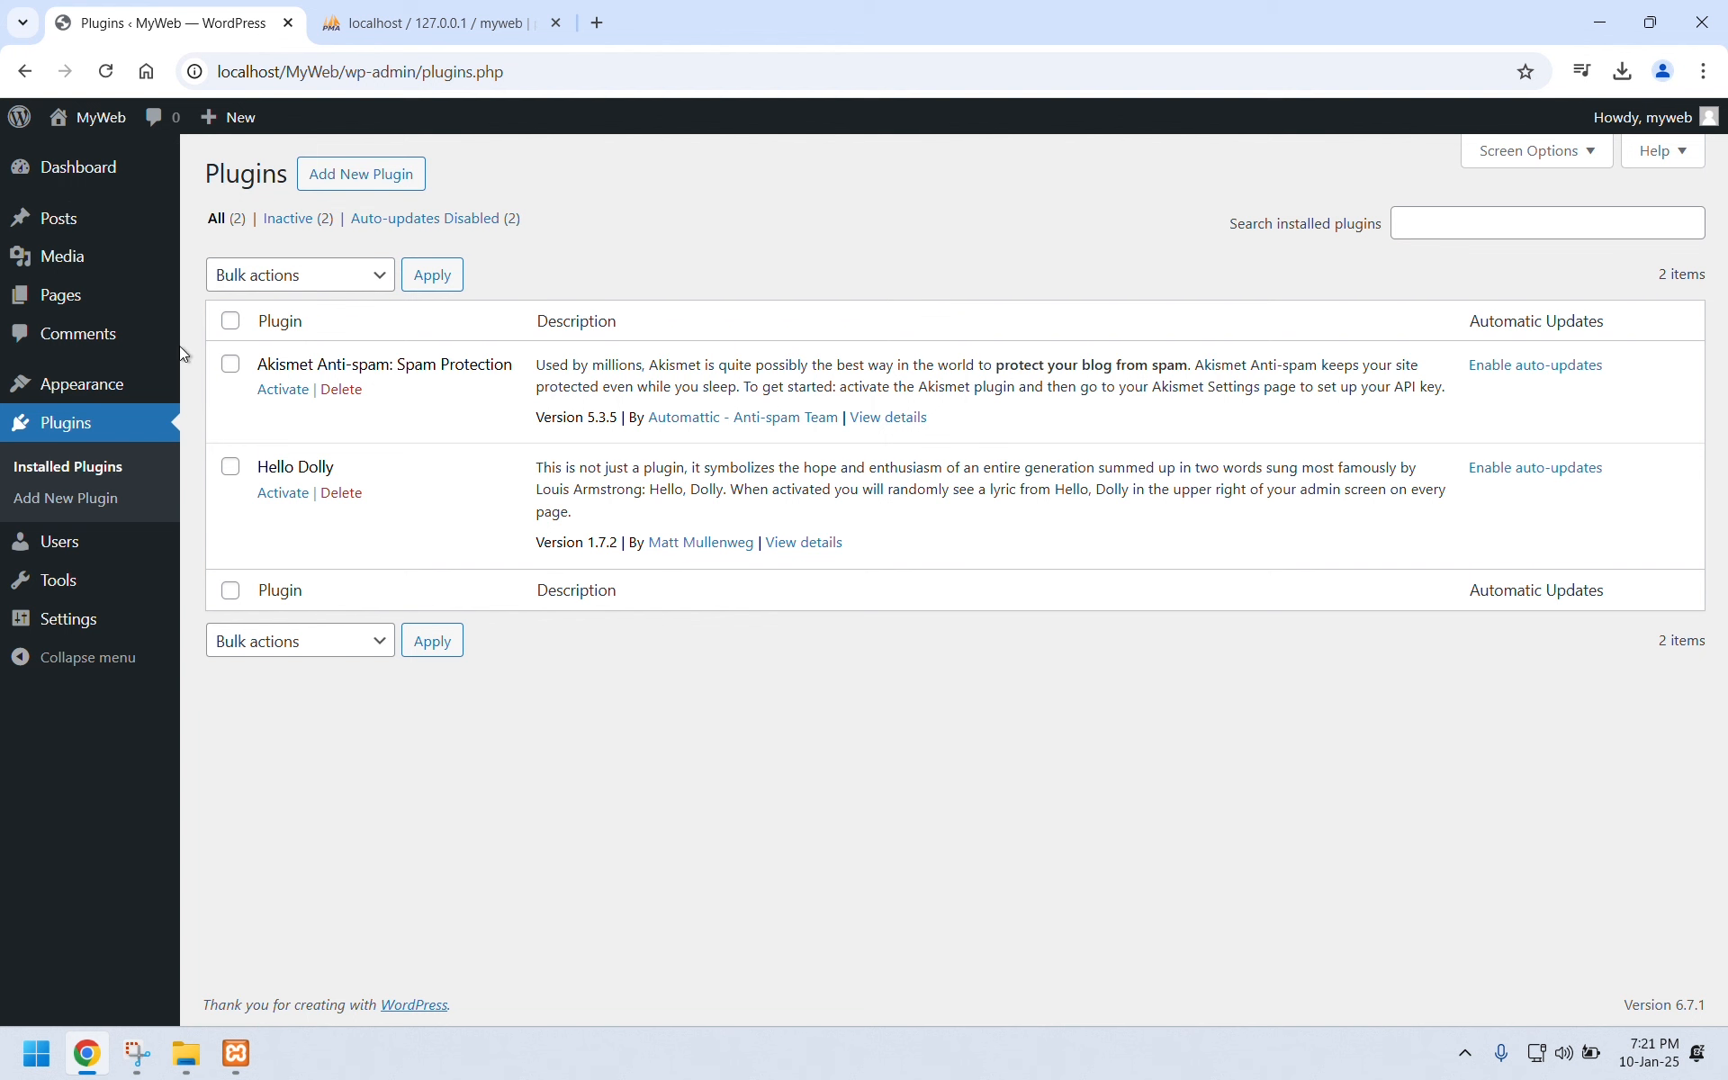
pyautogui.click(375, 179)
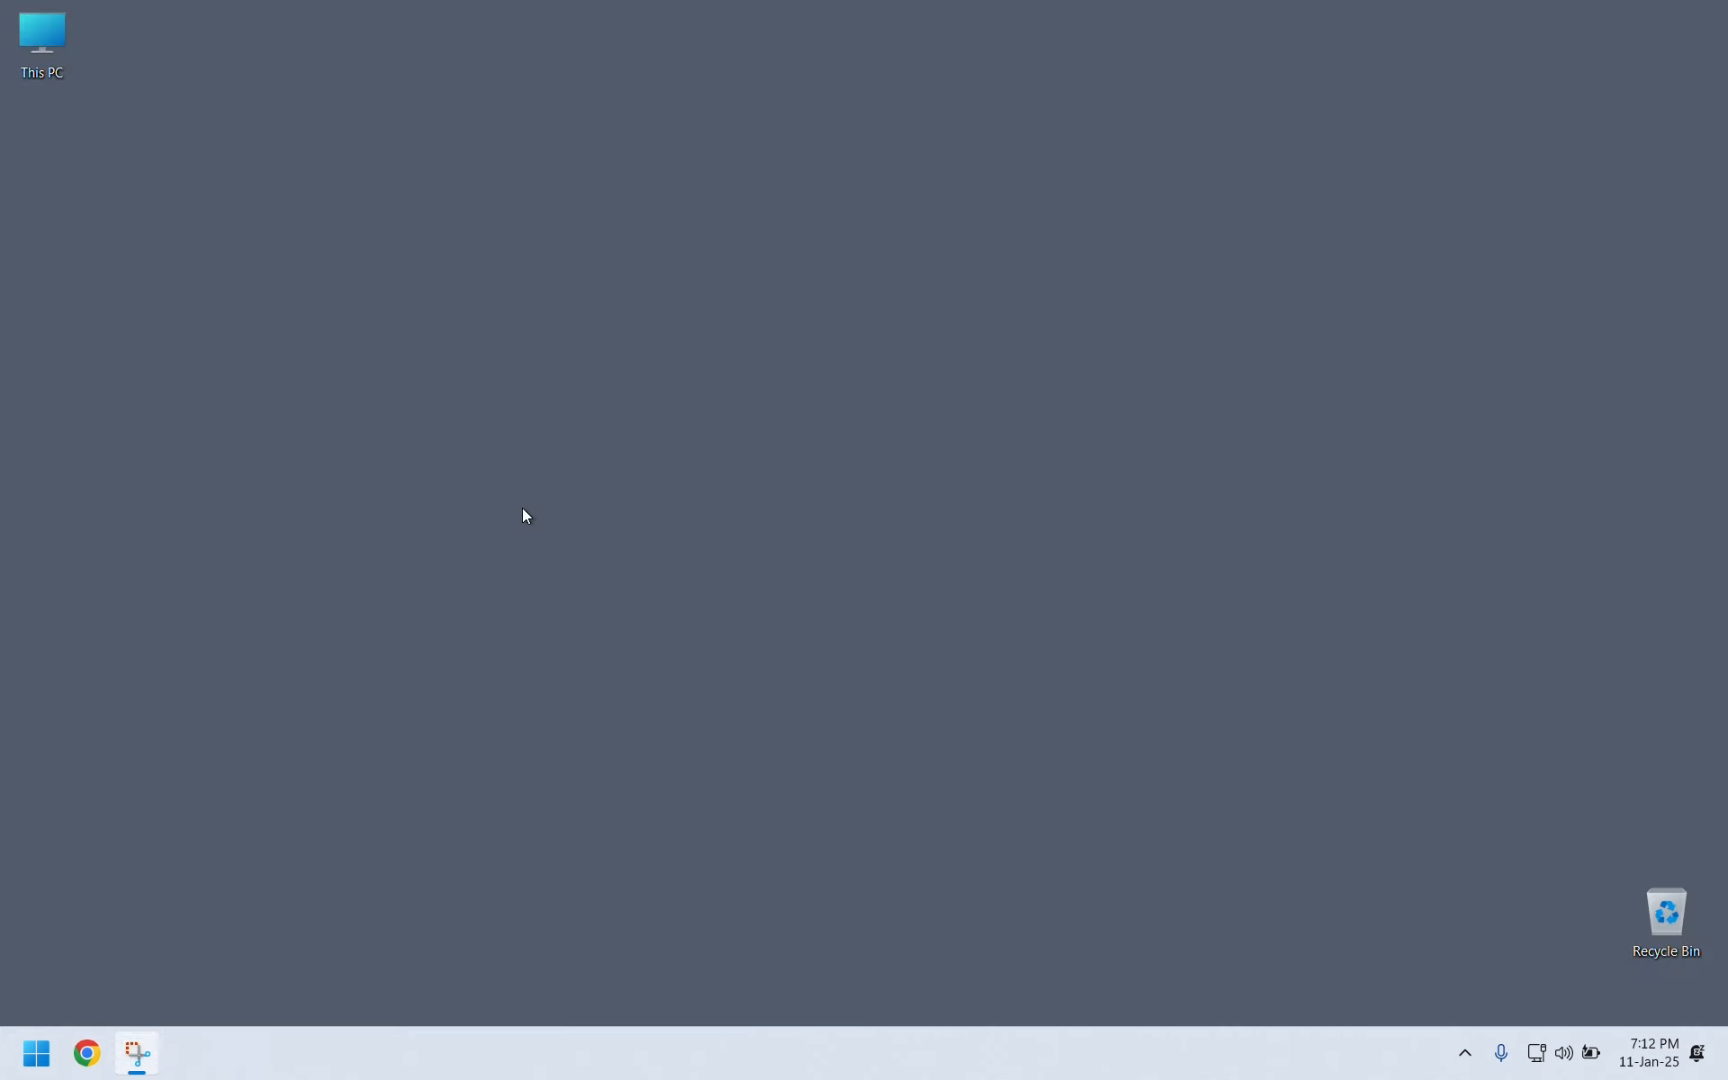
# Search Google for 'hostinger login' in Chrome and open the Hostinger Login result.
pyautogui.click(87, 1053)
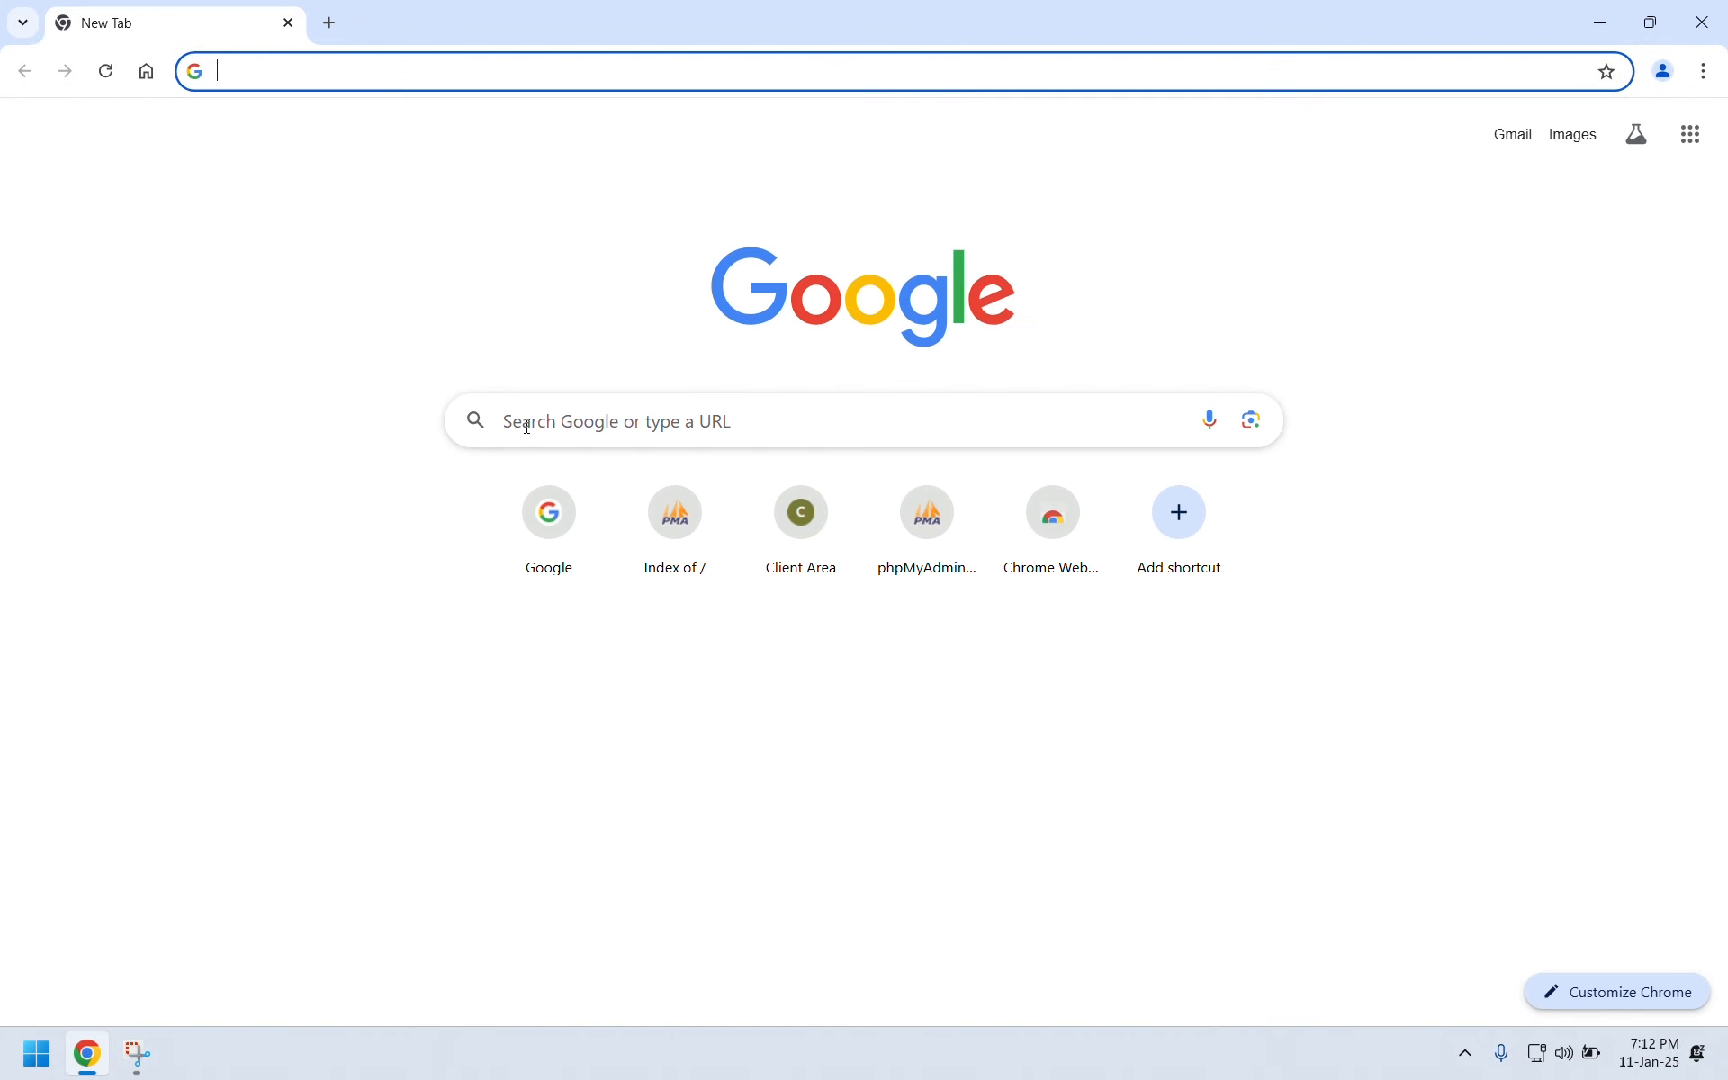
pyautogui.write('hostinger login')
pyautogui.press('Return')
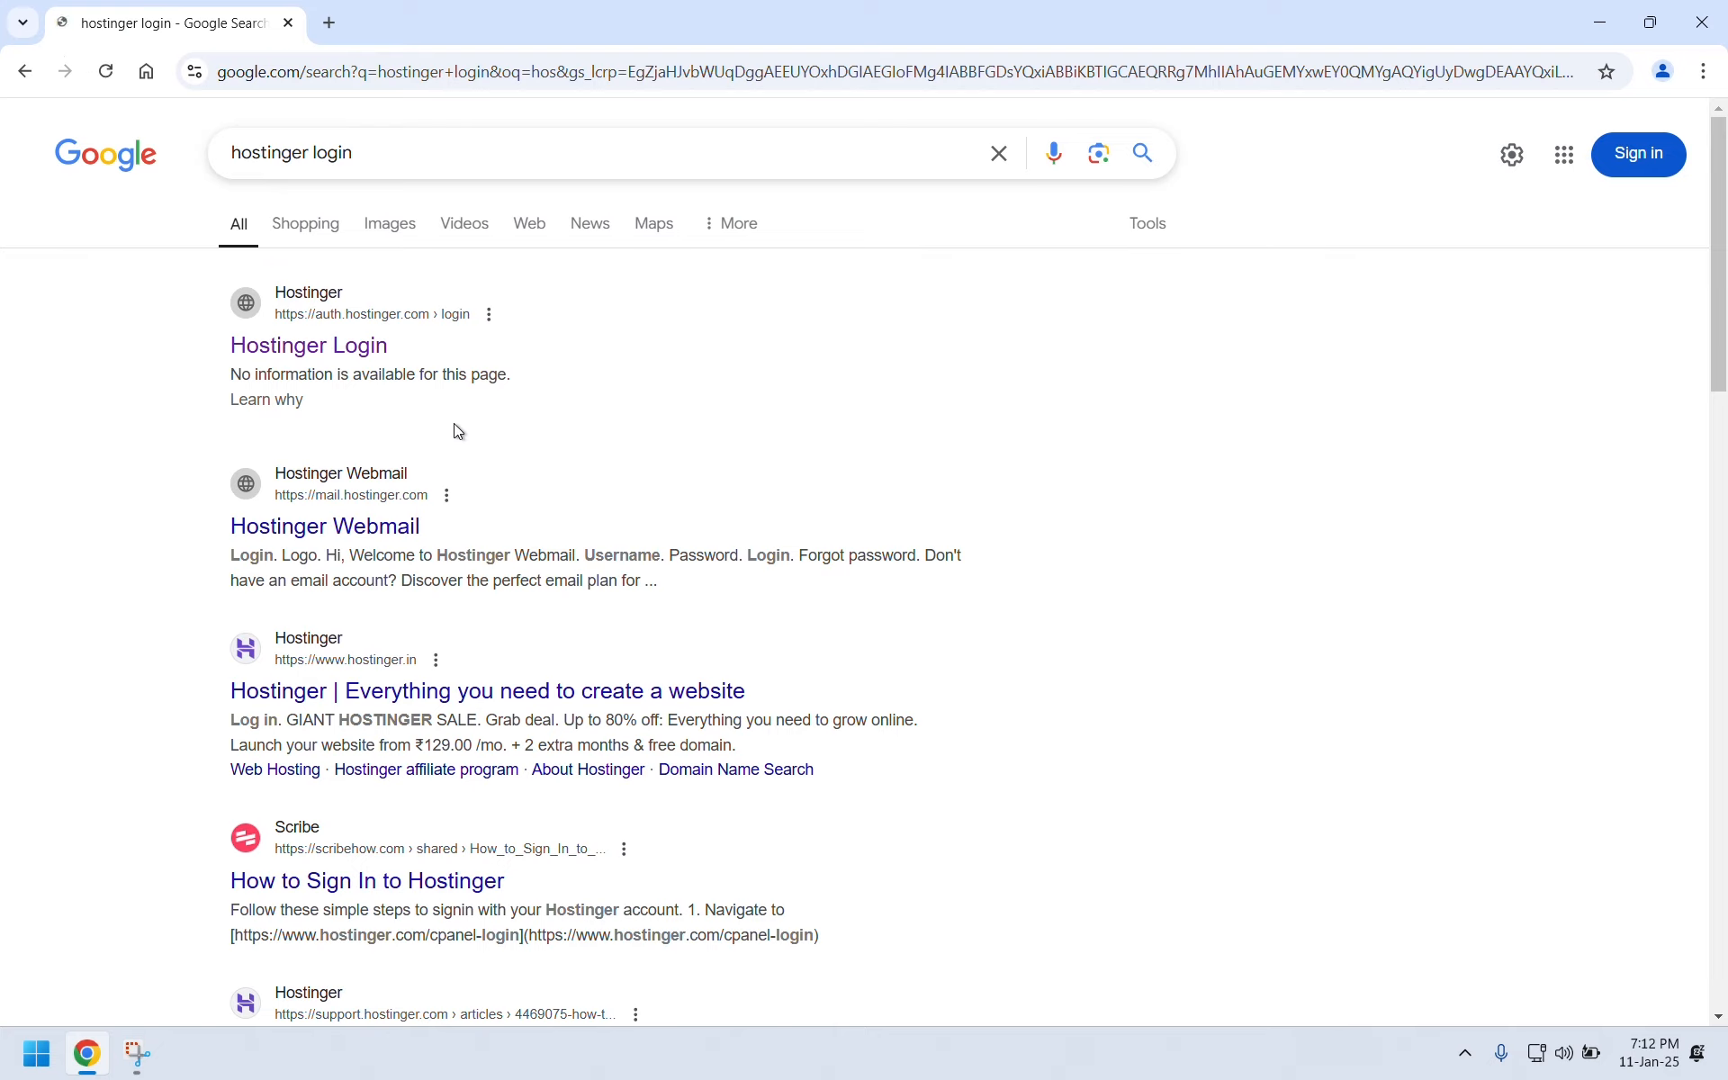
pyautogui.click(378, 359)
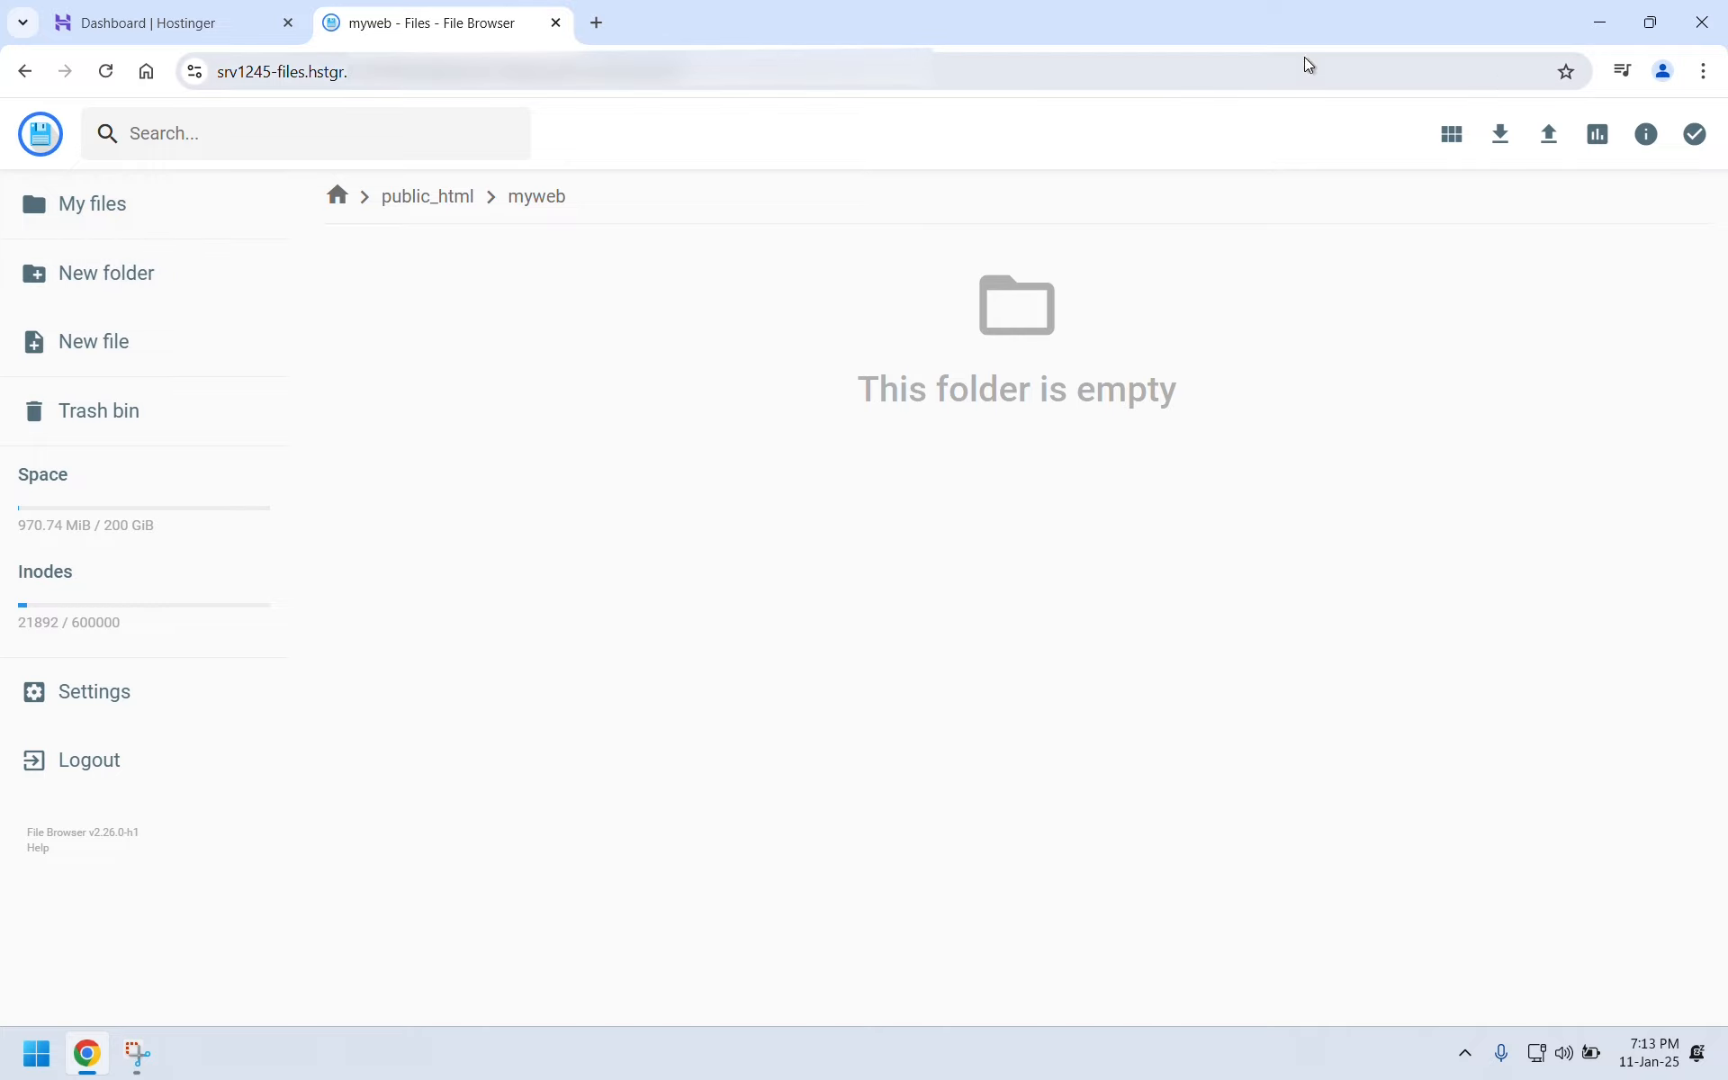
# Upload wordpress-6.7.1.zip into the public_html/myweb folder.
pyautogui.click(1550, 135)
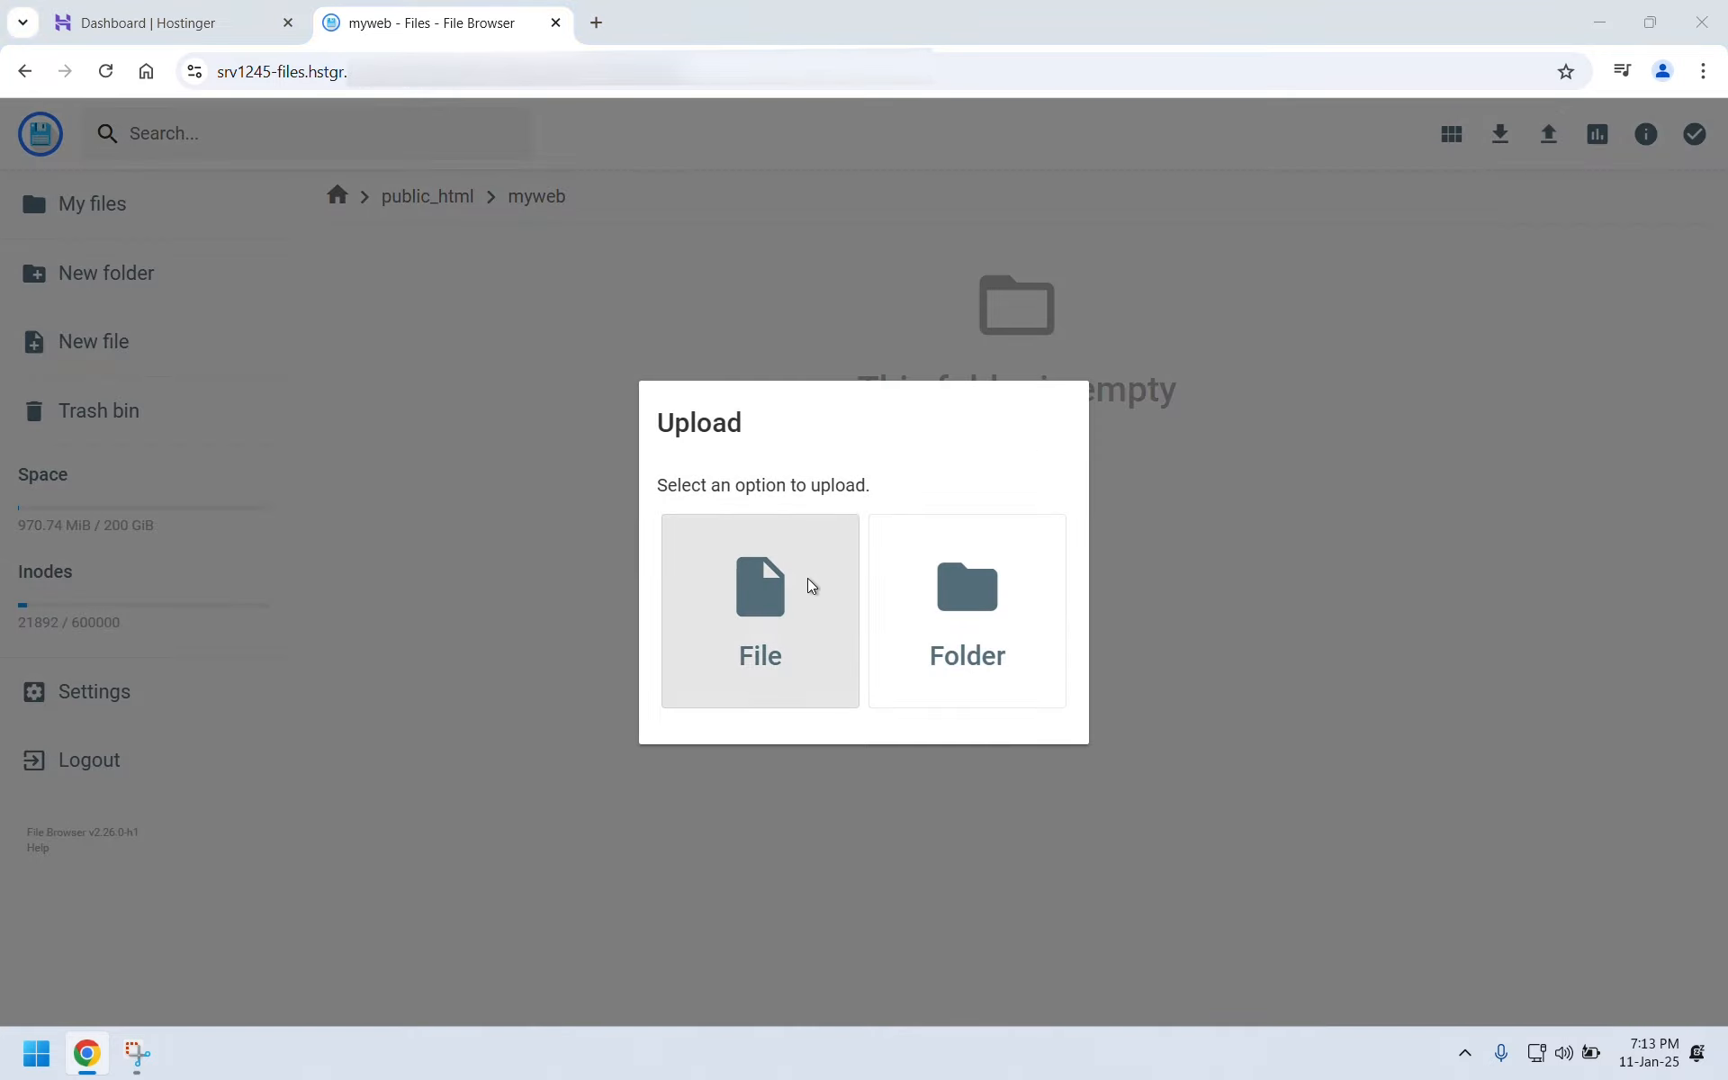
pyautogui.click(810, 580)
pyautogui.doubleClick(284, 207)
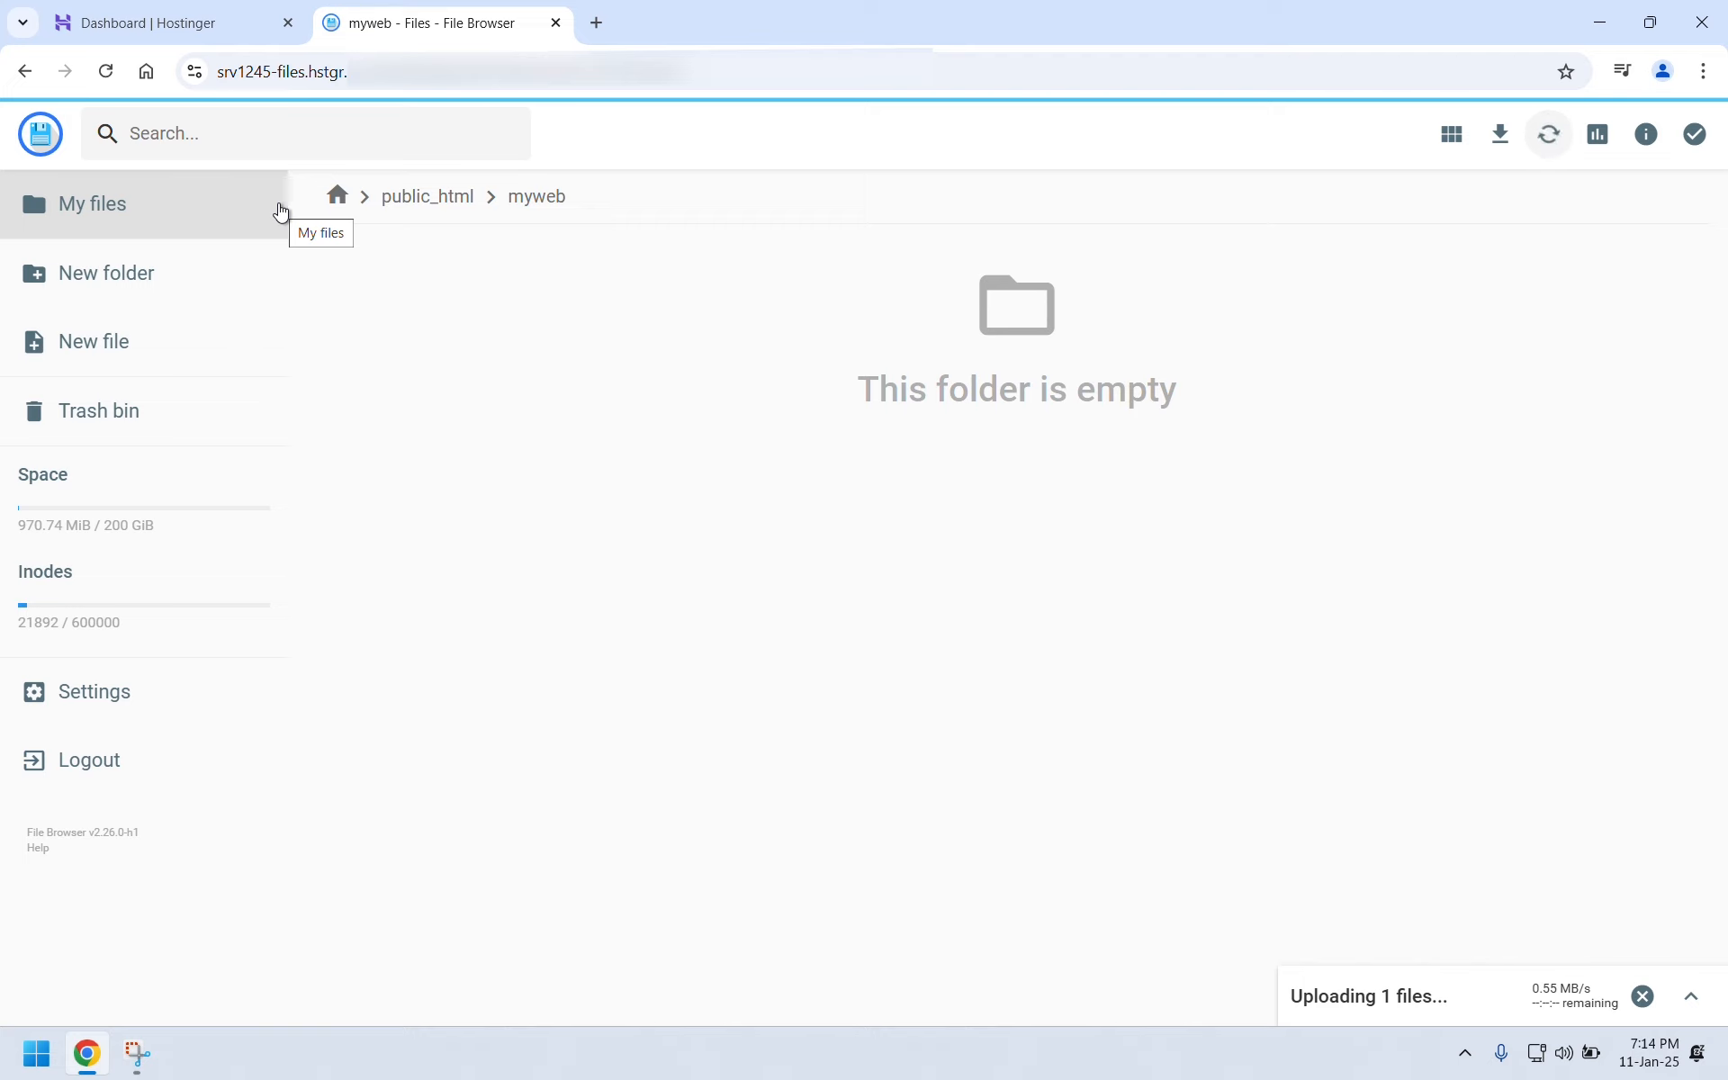
# Extract wordpress-6.7.1.zip into the myweb folder.
pyautogui.rightClick(388, 311)
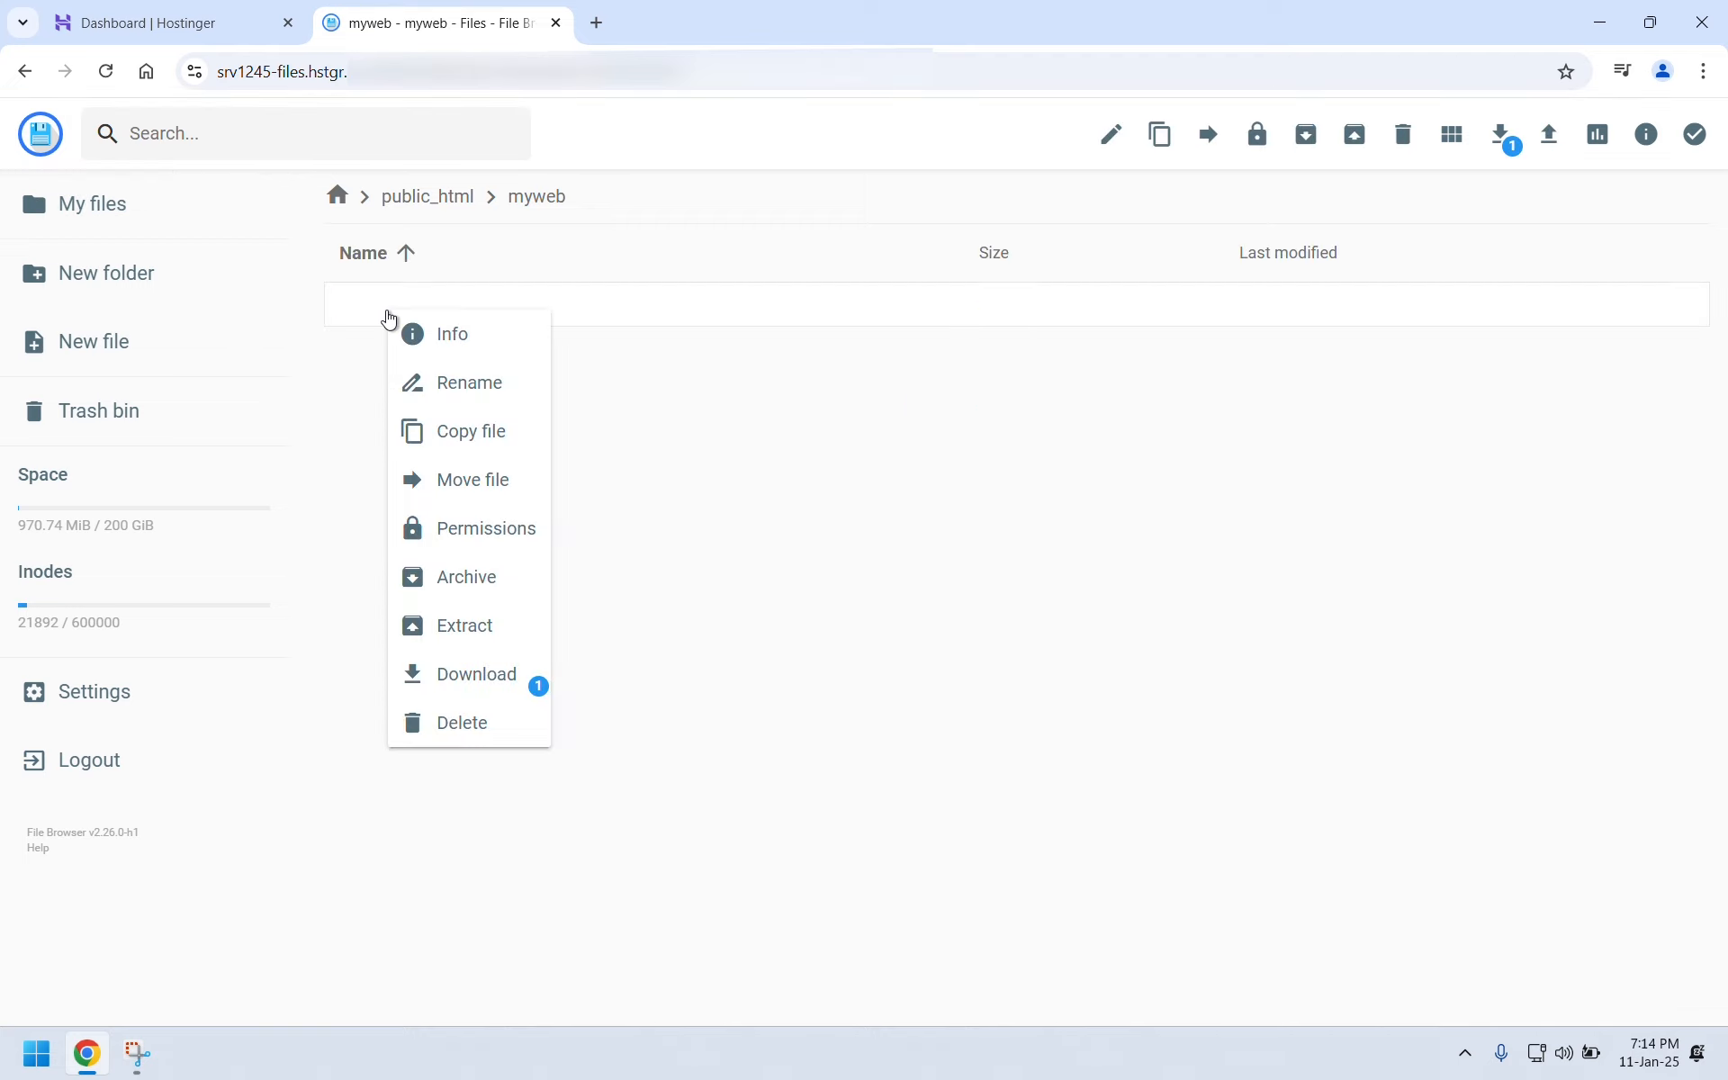
pyautogui.click(463, 642)
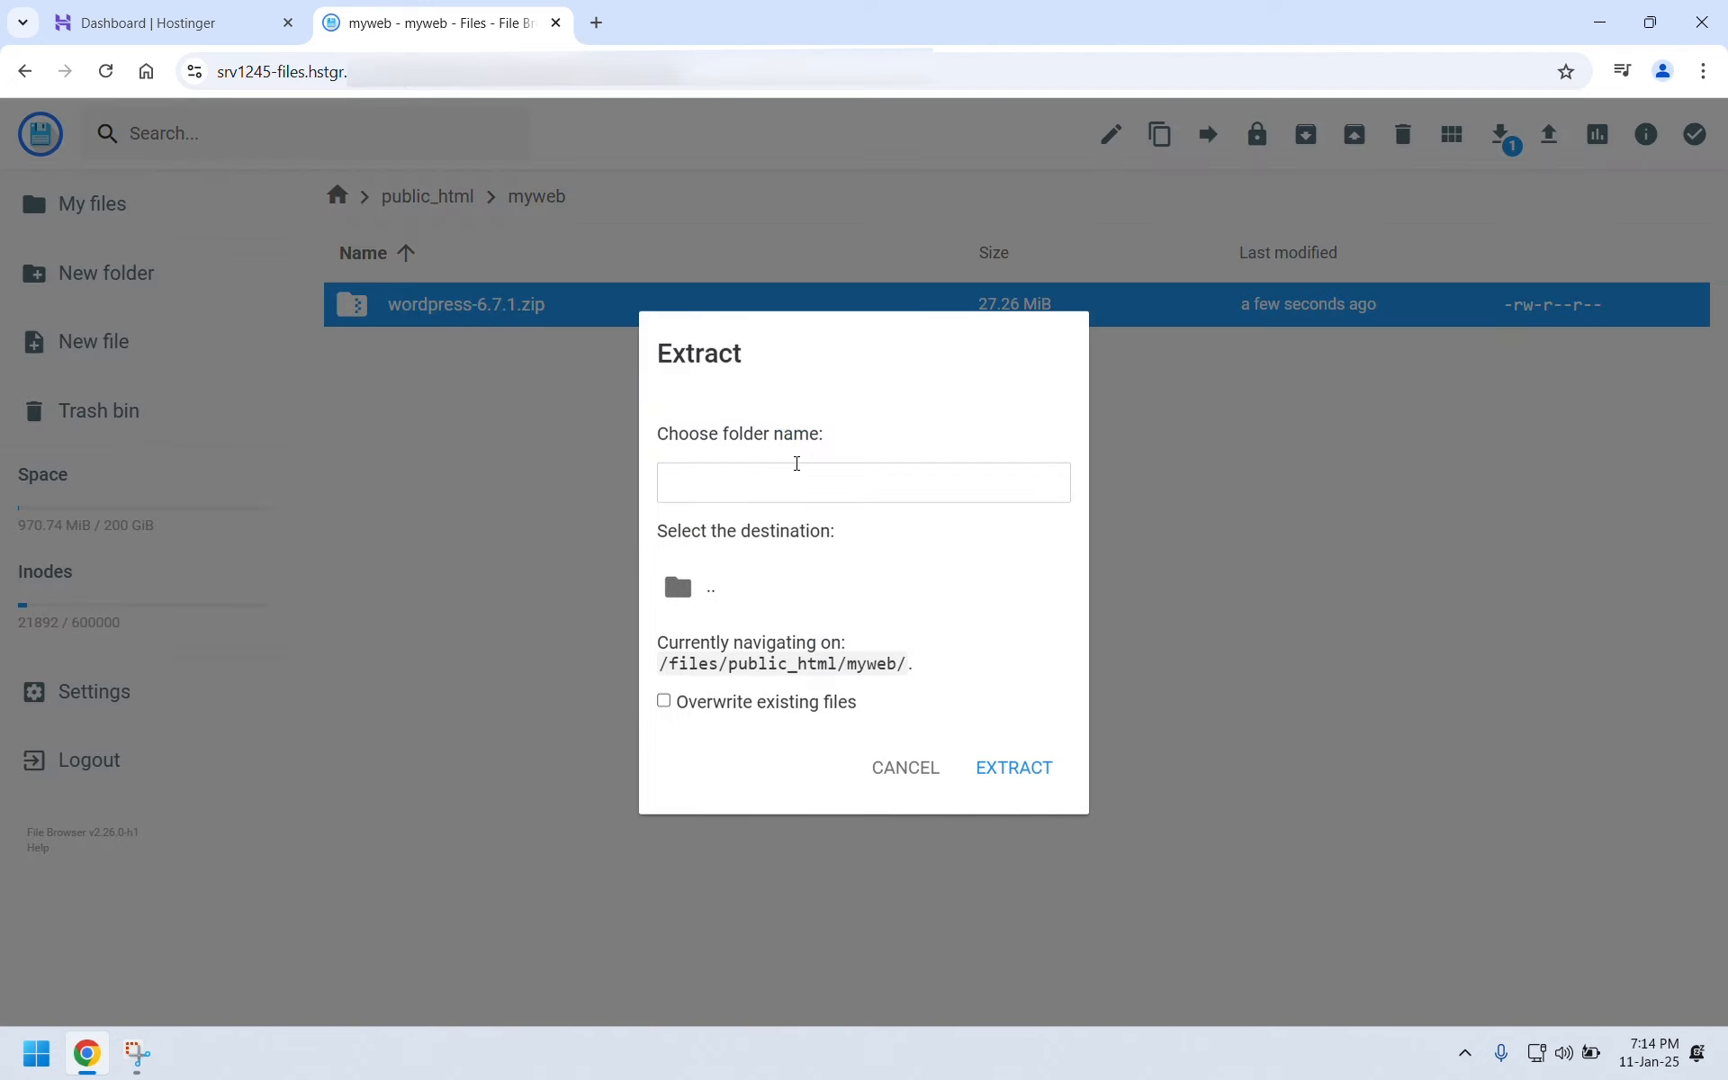
pyautogui.write('/')
pyautogui.click(981, 774)
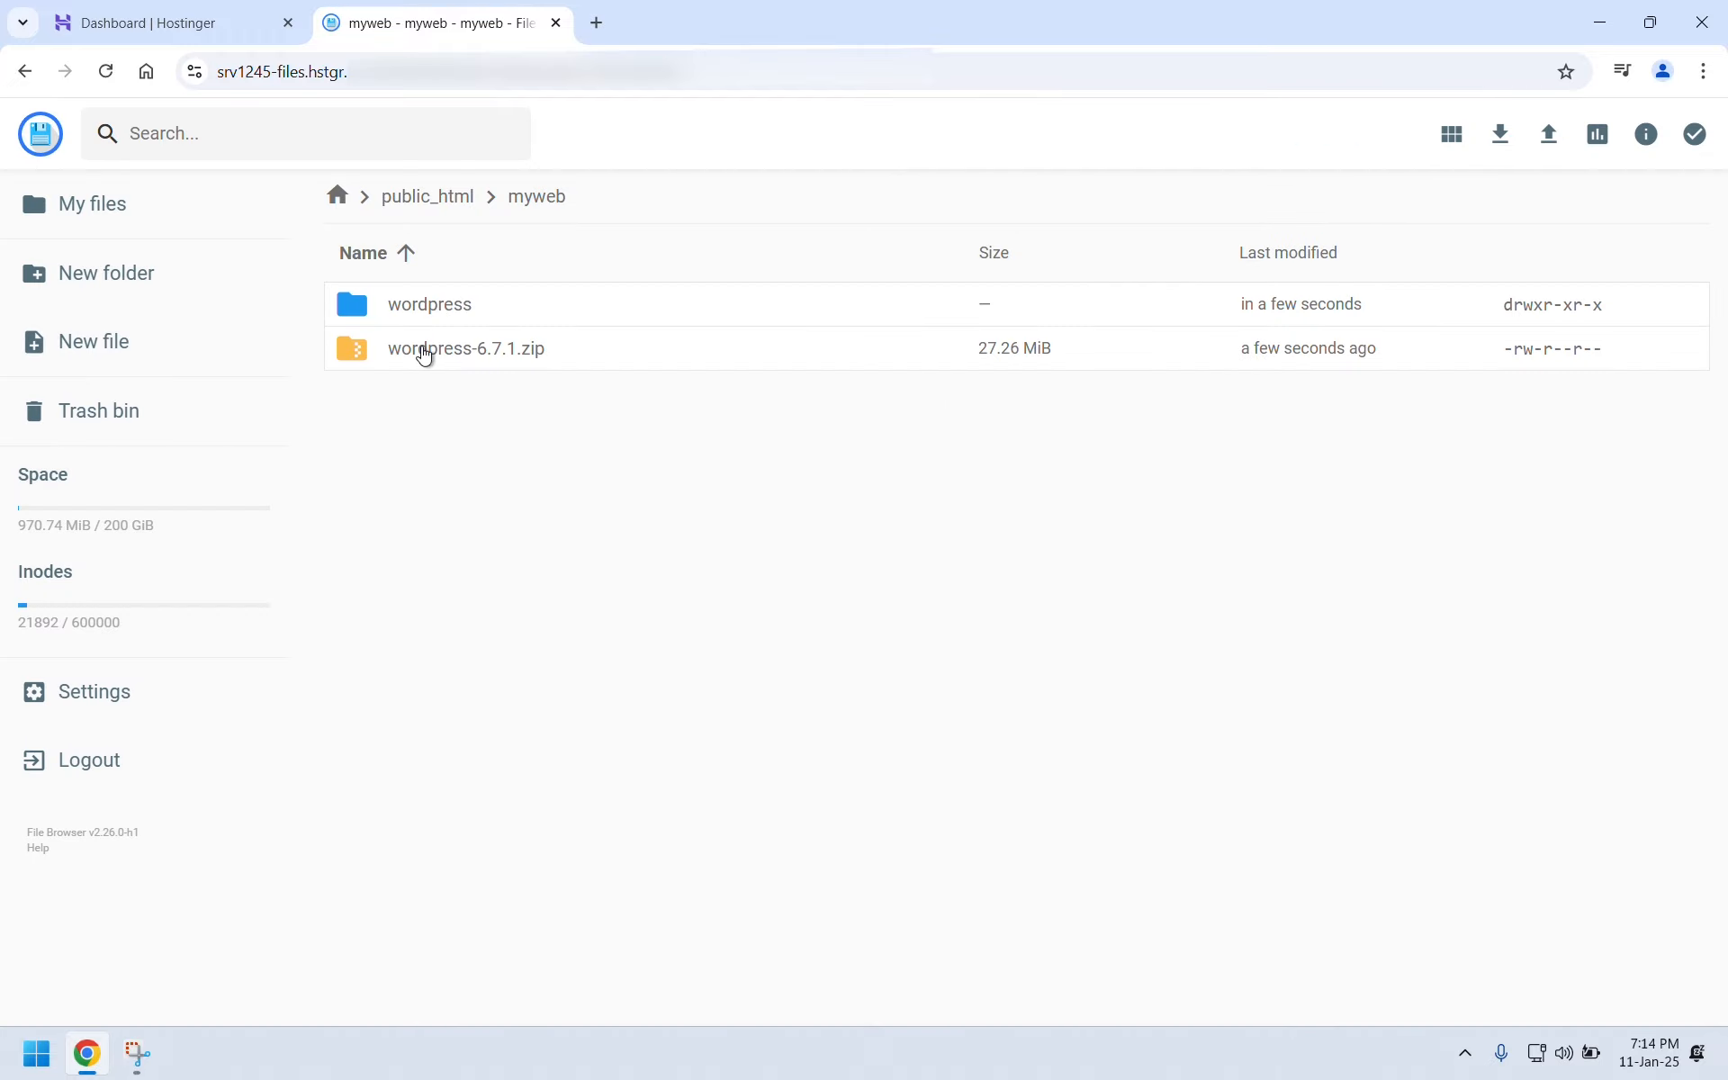
# Rename the wordpress folder in public_html/myweb to 'wp'.
pyautogui.rightClick(403, 317)
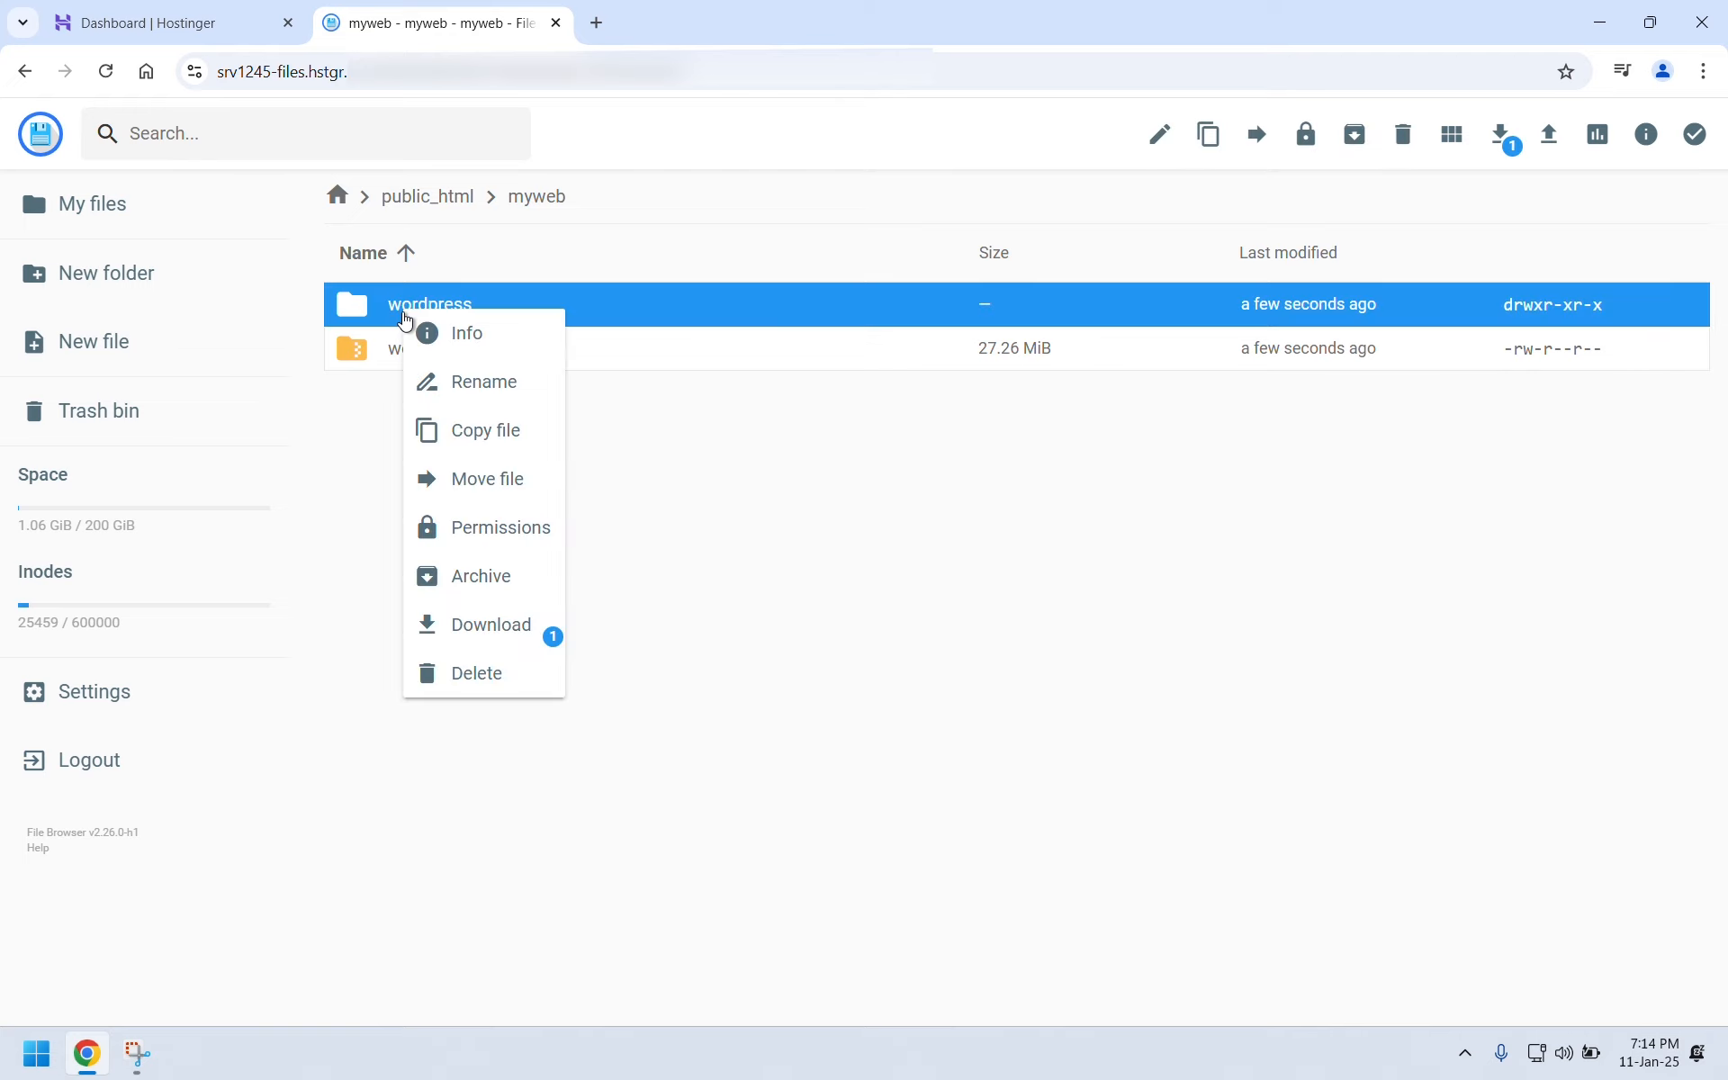
pyautogui.click(447, 387)
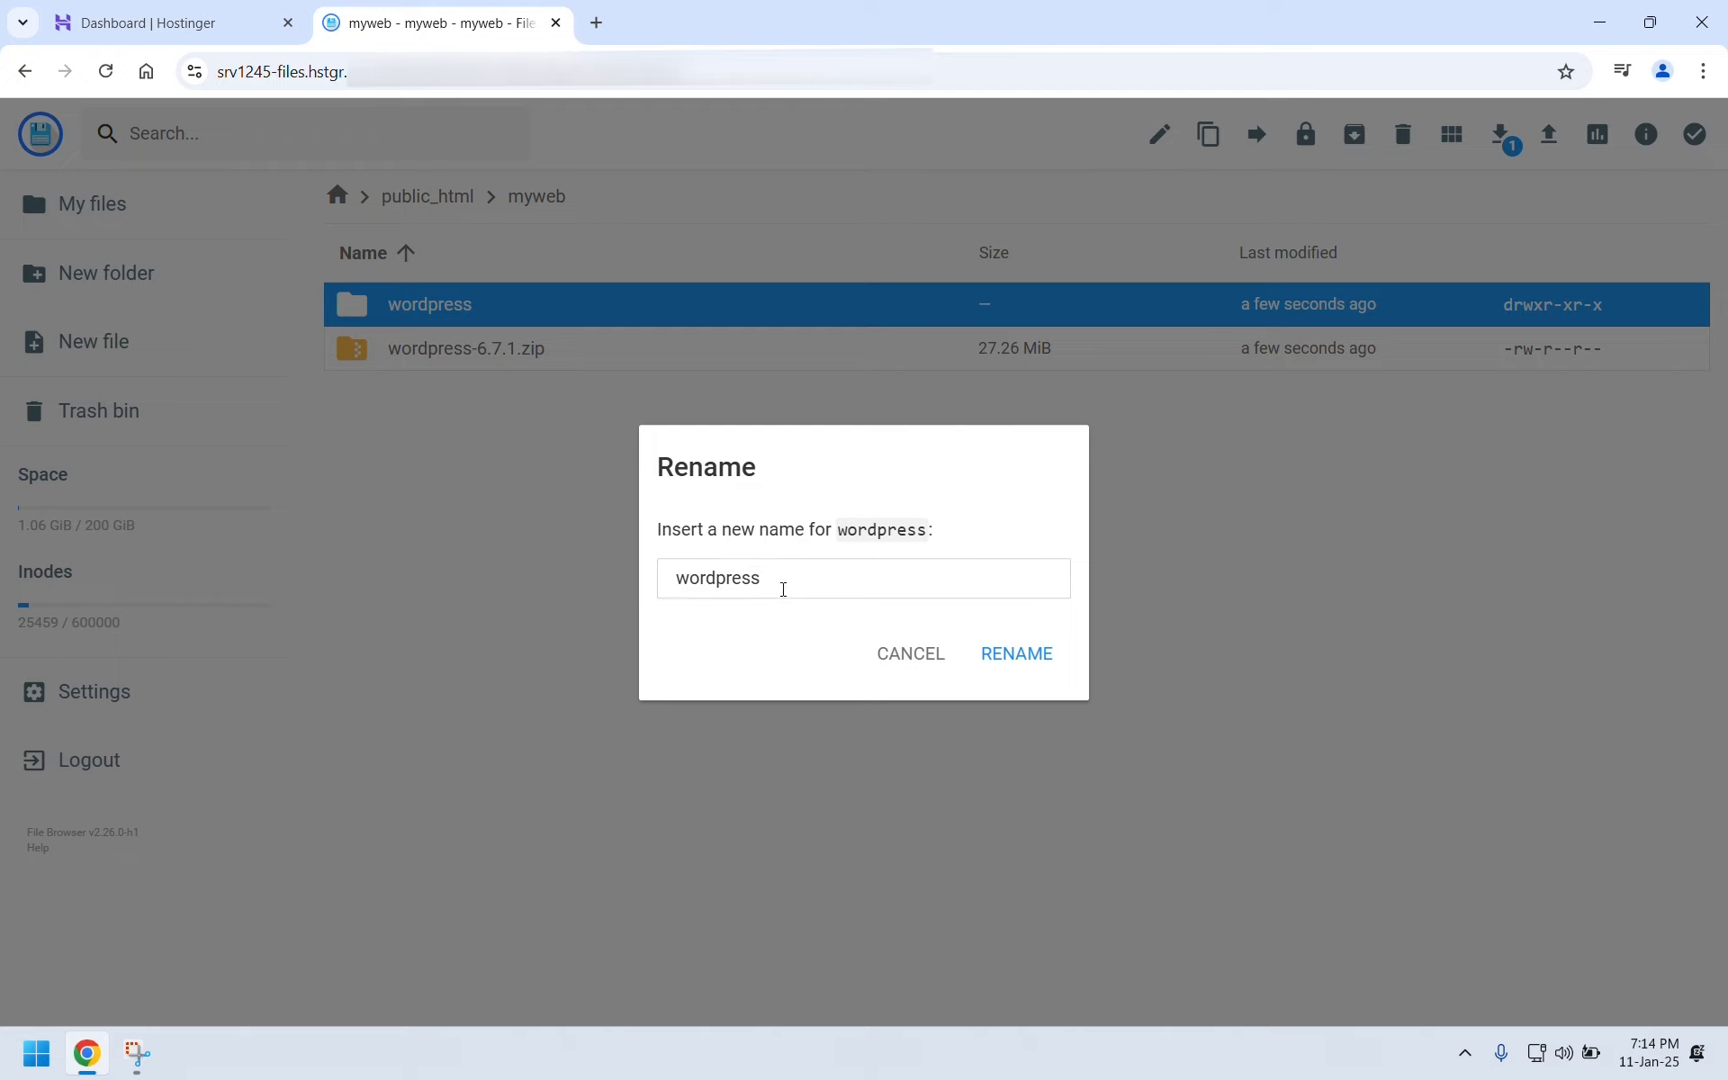
pyautogui.moveTo(783, 587); pyautogui.dragTo(641, 587)
pyautogui.write('wp')
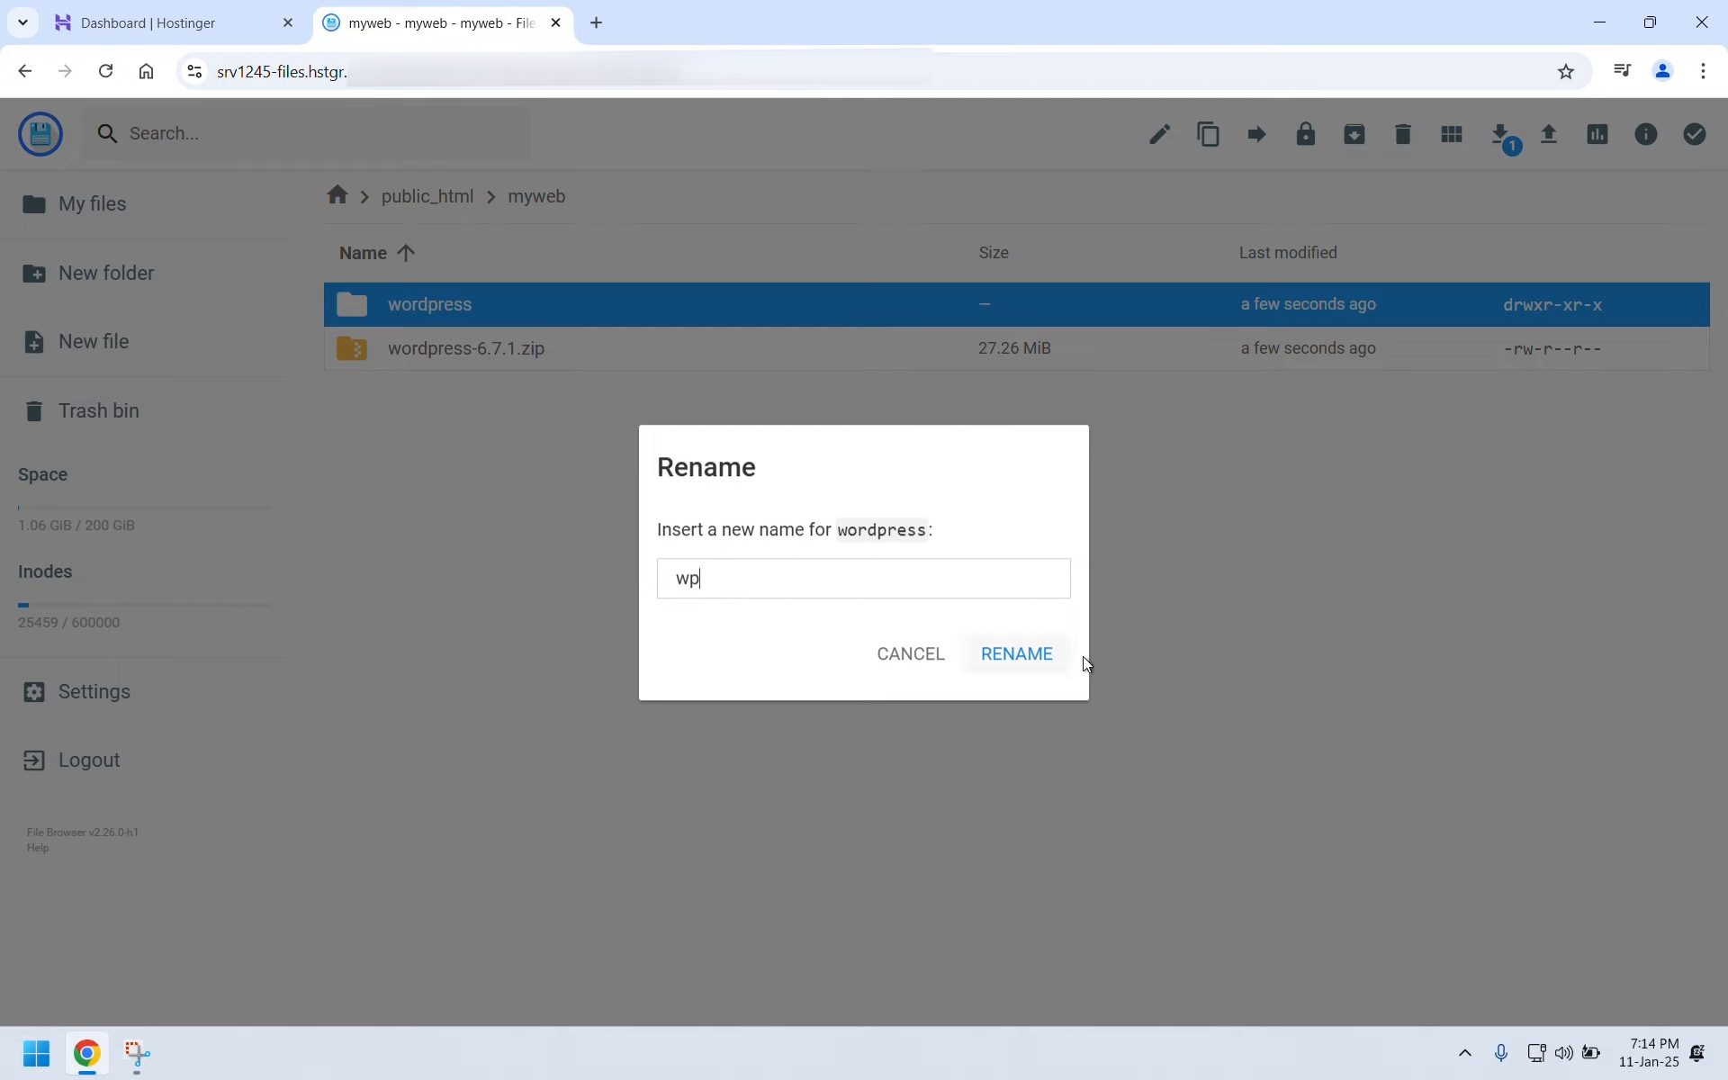
pyautogui.click(1048, 660)
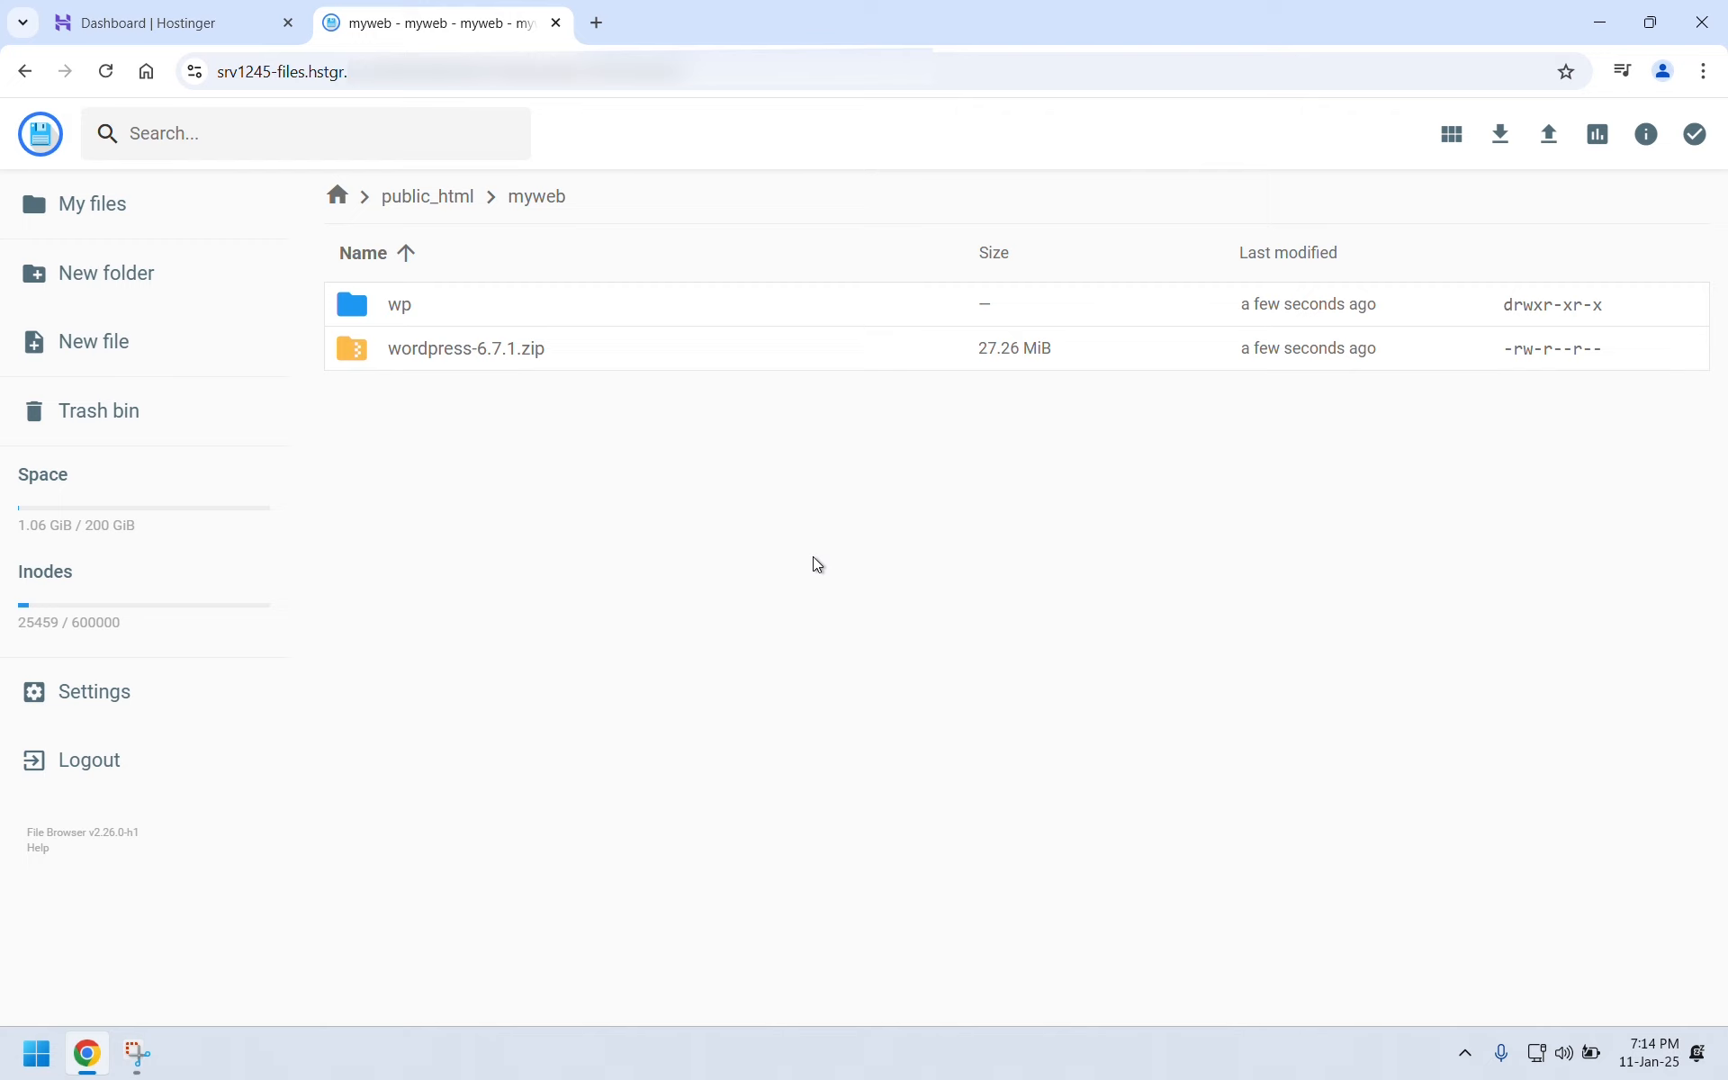
# Open hPanel Databases and enter myweb as both the new database name and username.
pyautogui.click(210, 23)
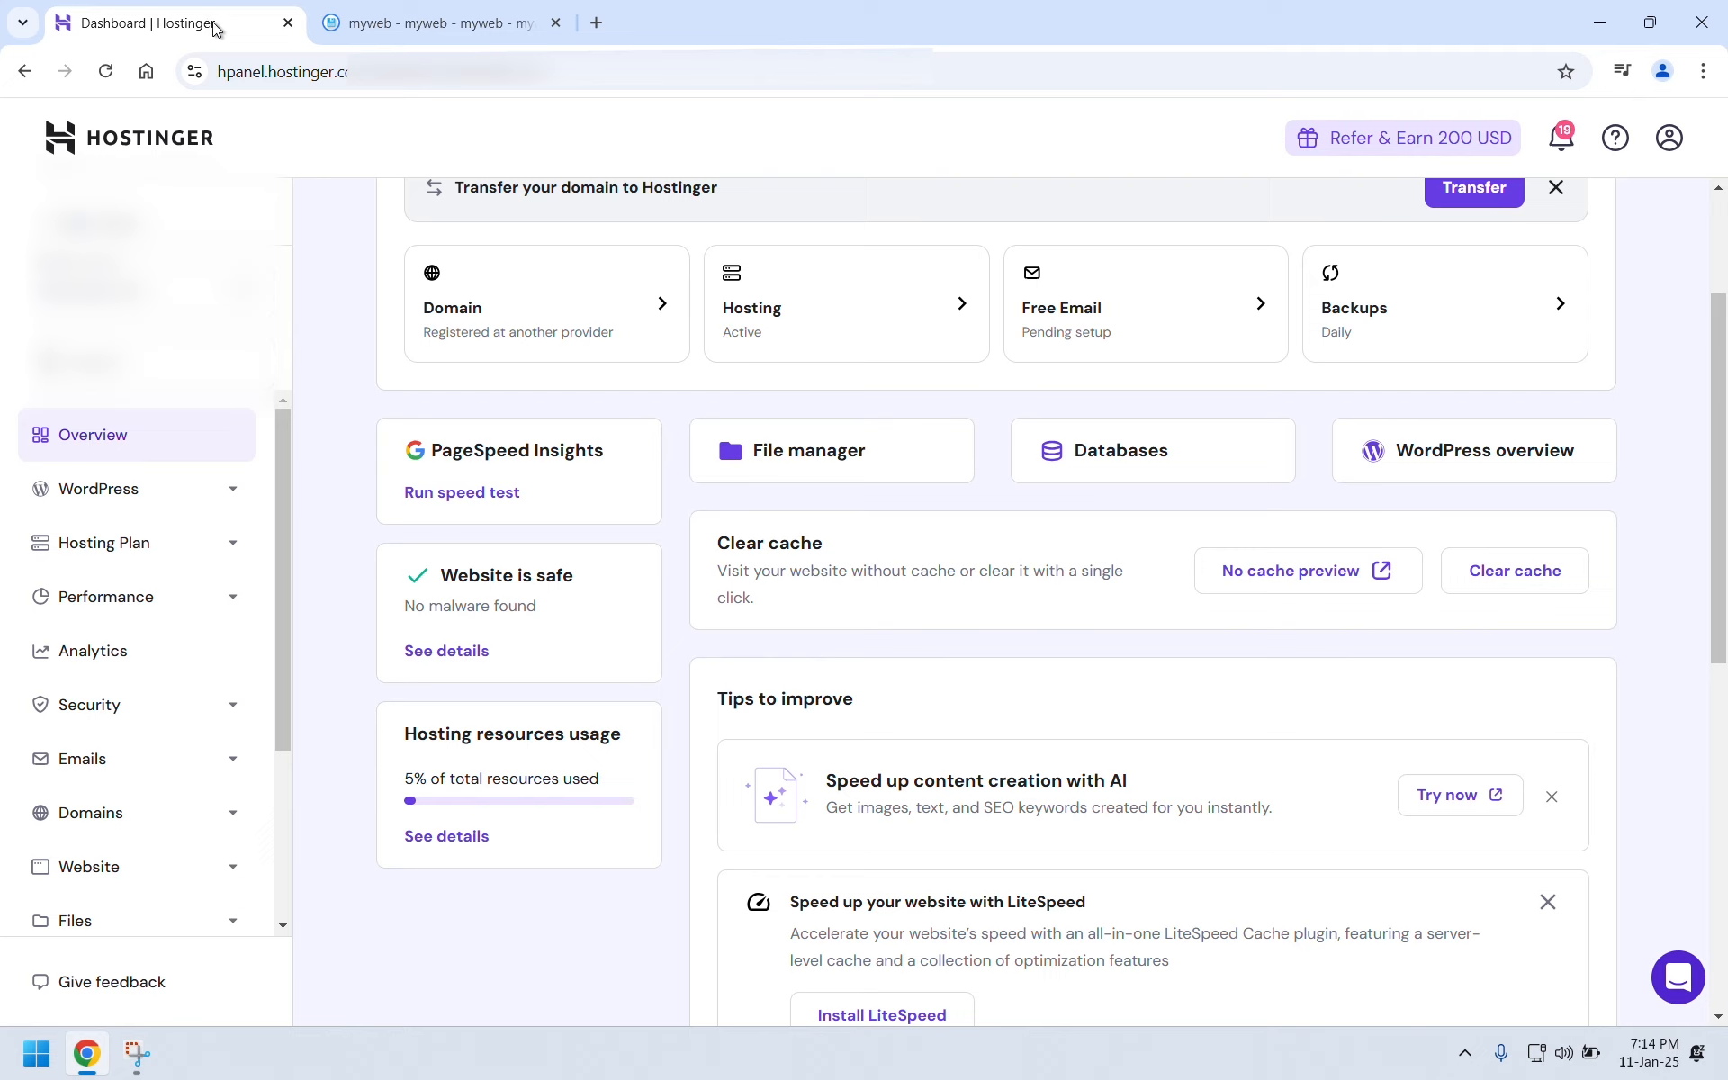
pyautogui.click(1097, 453)
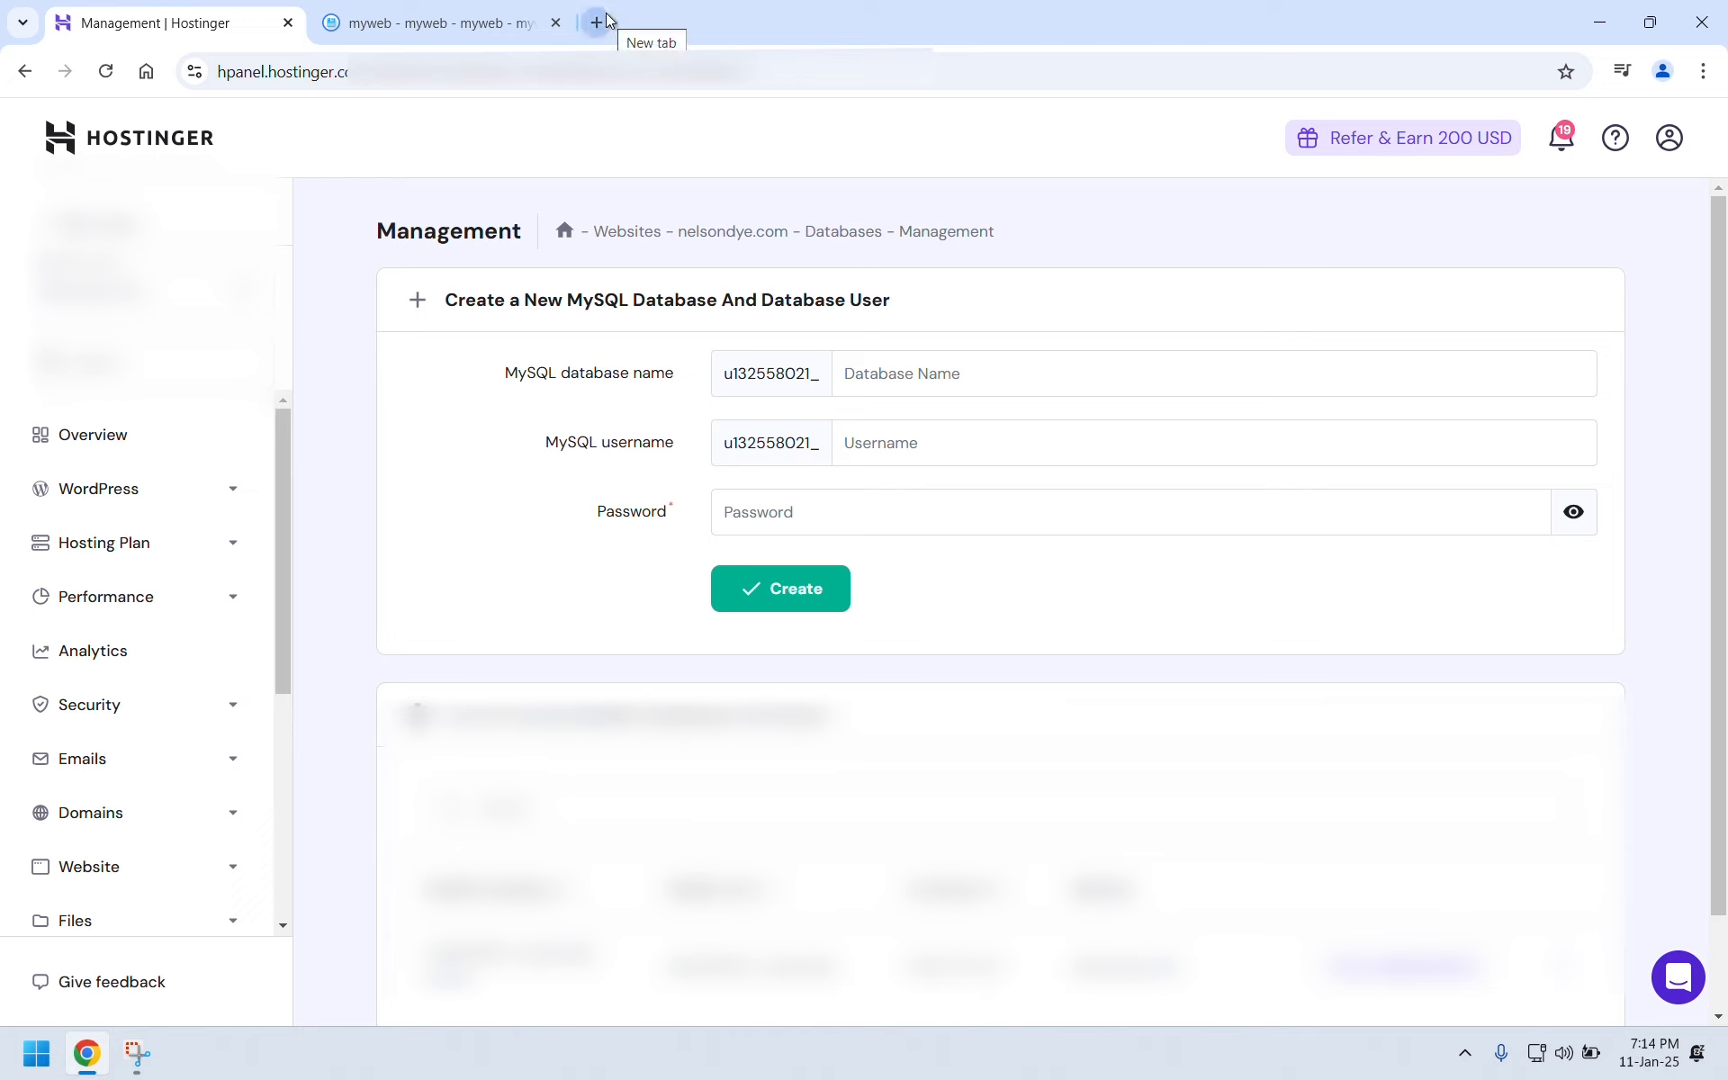
pyautogui.click(889, 372)
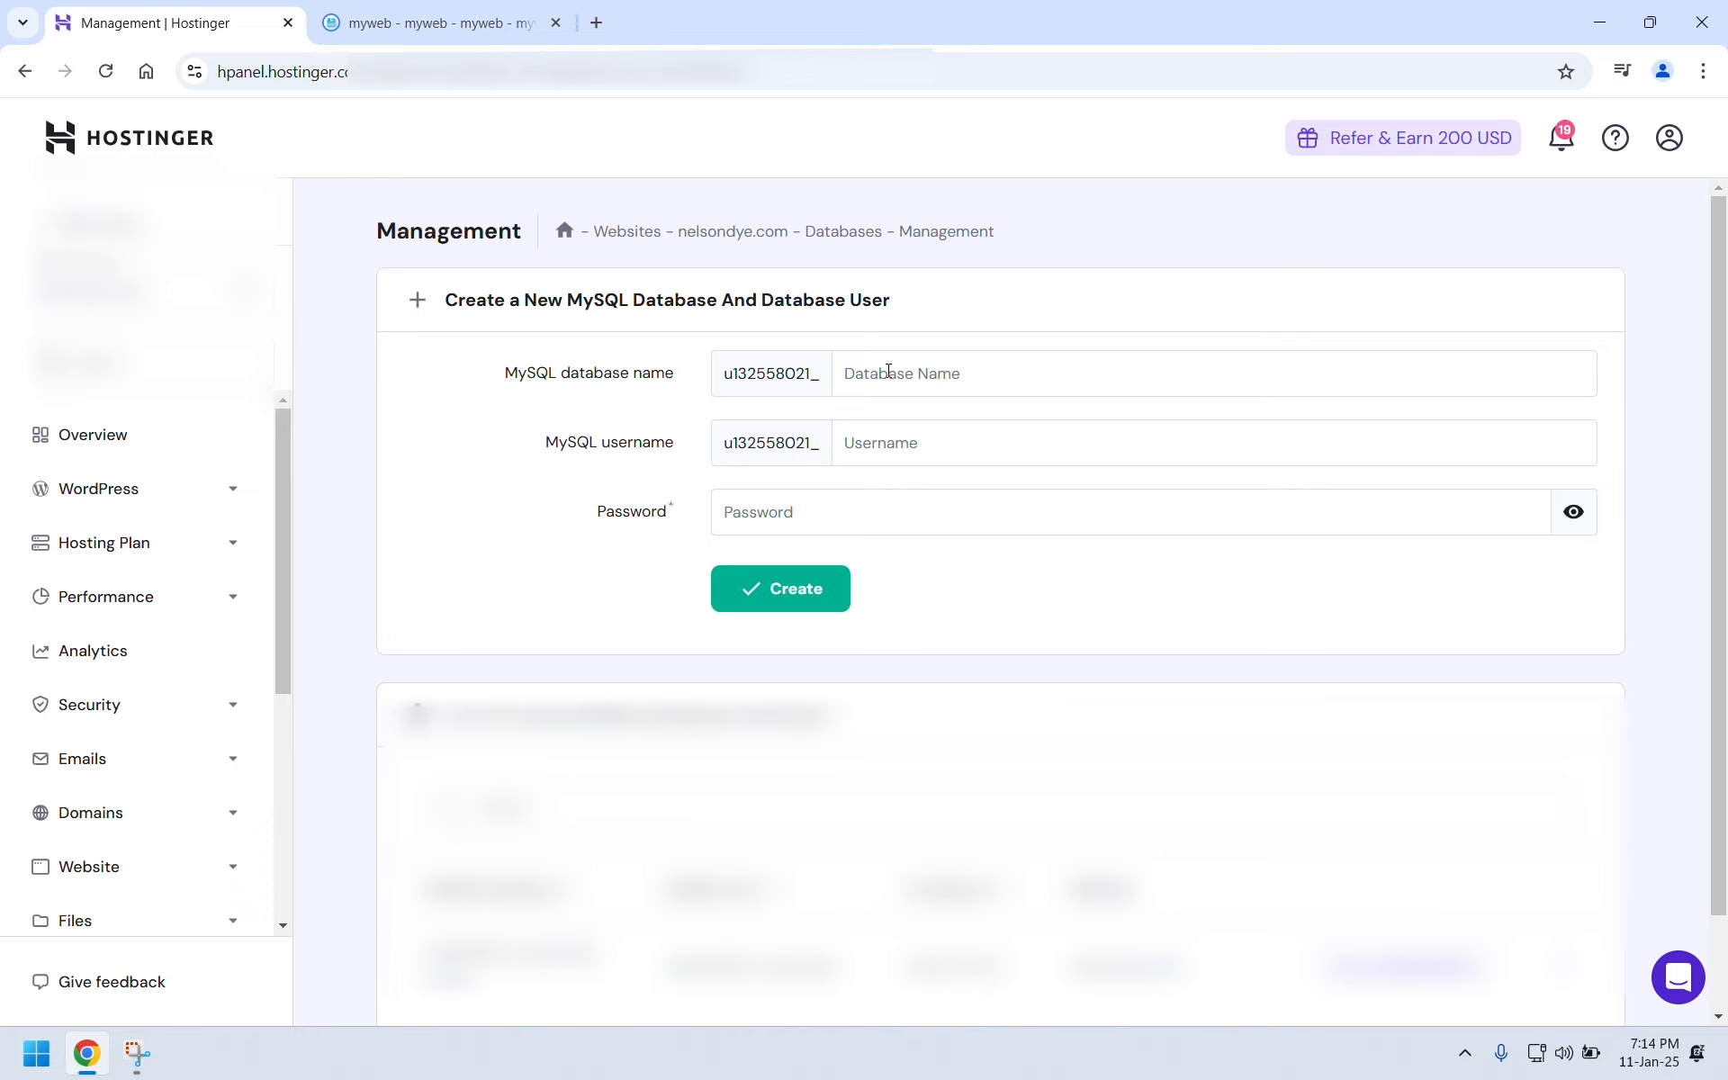
pyautogui.write('my')
pyautogui.write('web')
pyautogui.click(889, 439)
pyautogui.write('myweb')
pyautogui.click(844, 515)
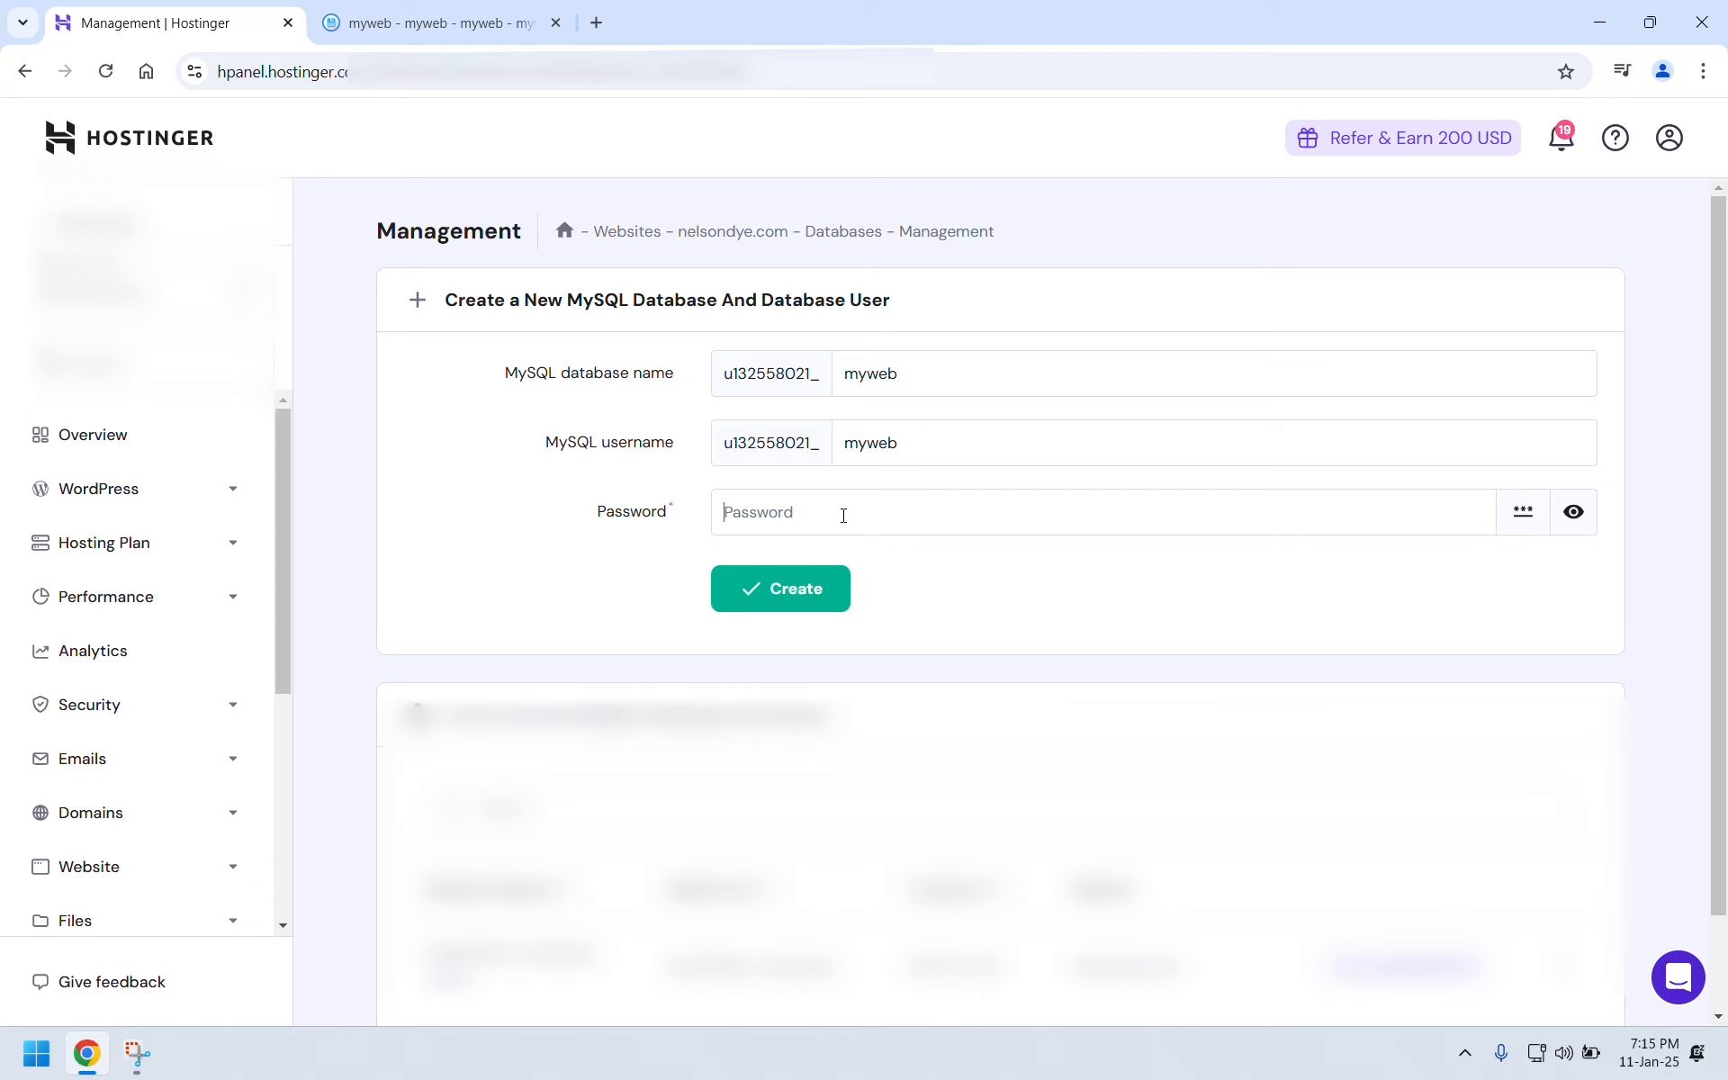
# Search for a random password generator in a new tab and open Avast's generator.
pyautogui.hotkey('ctrl', 't')
pyautogui.click(621, 60)
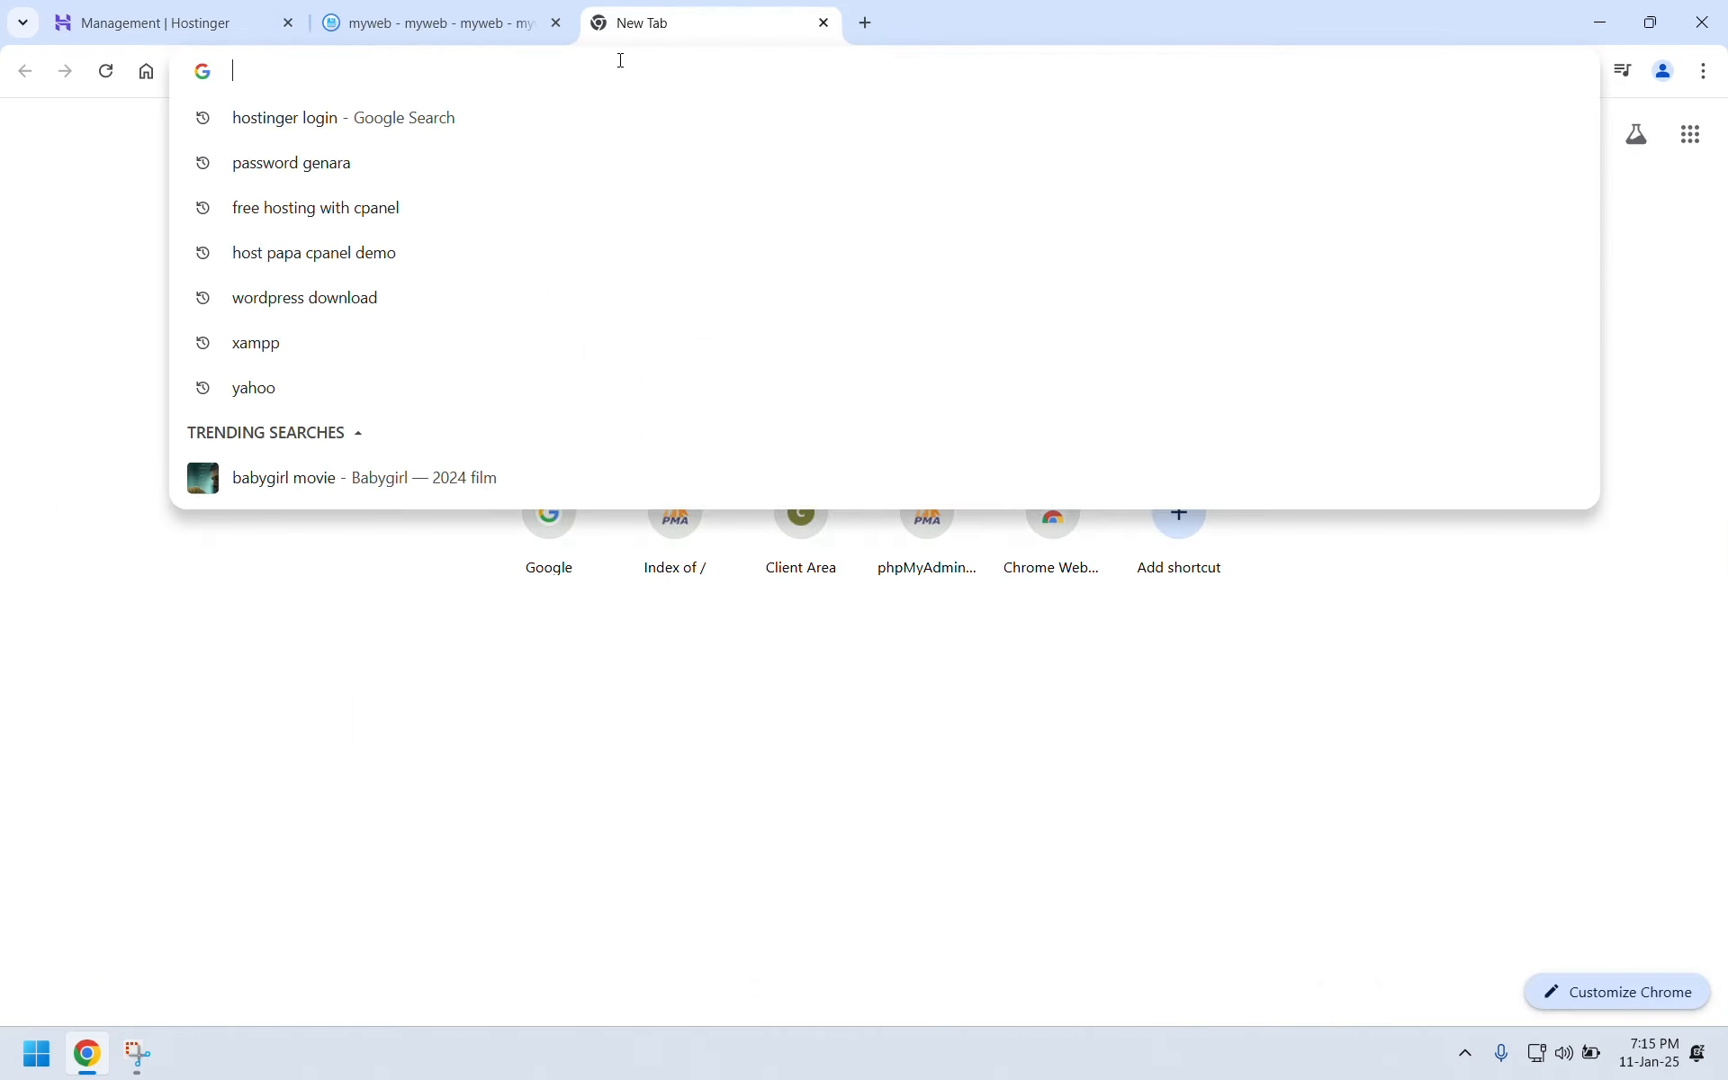
pyautogui.write('random')
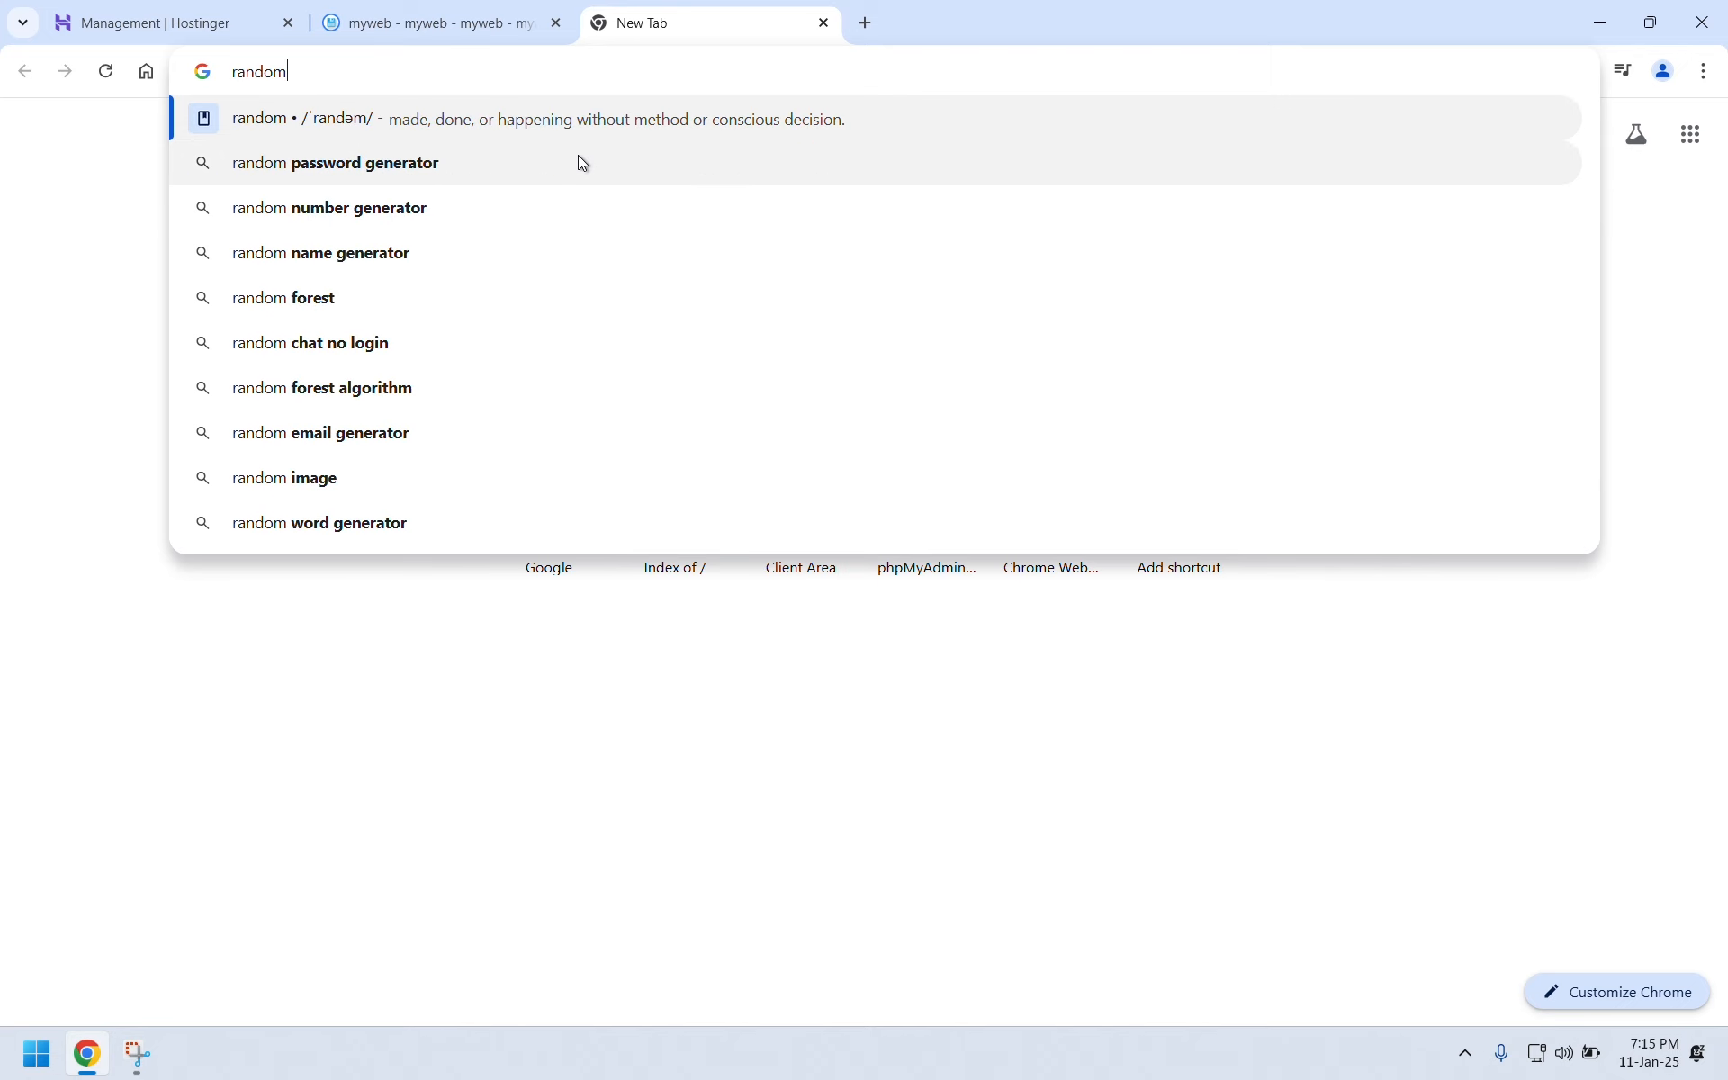
pyautogui.click(578, 158)
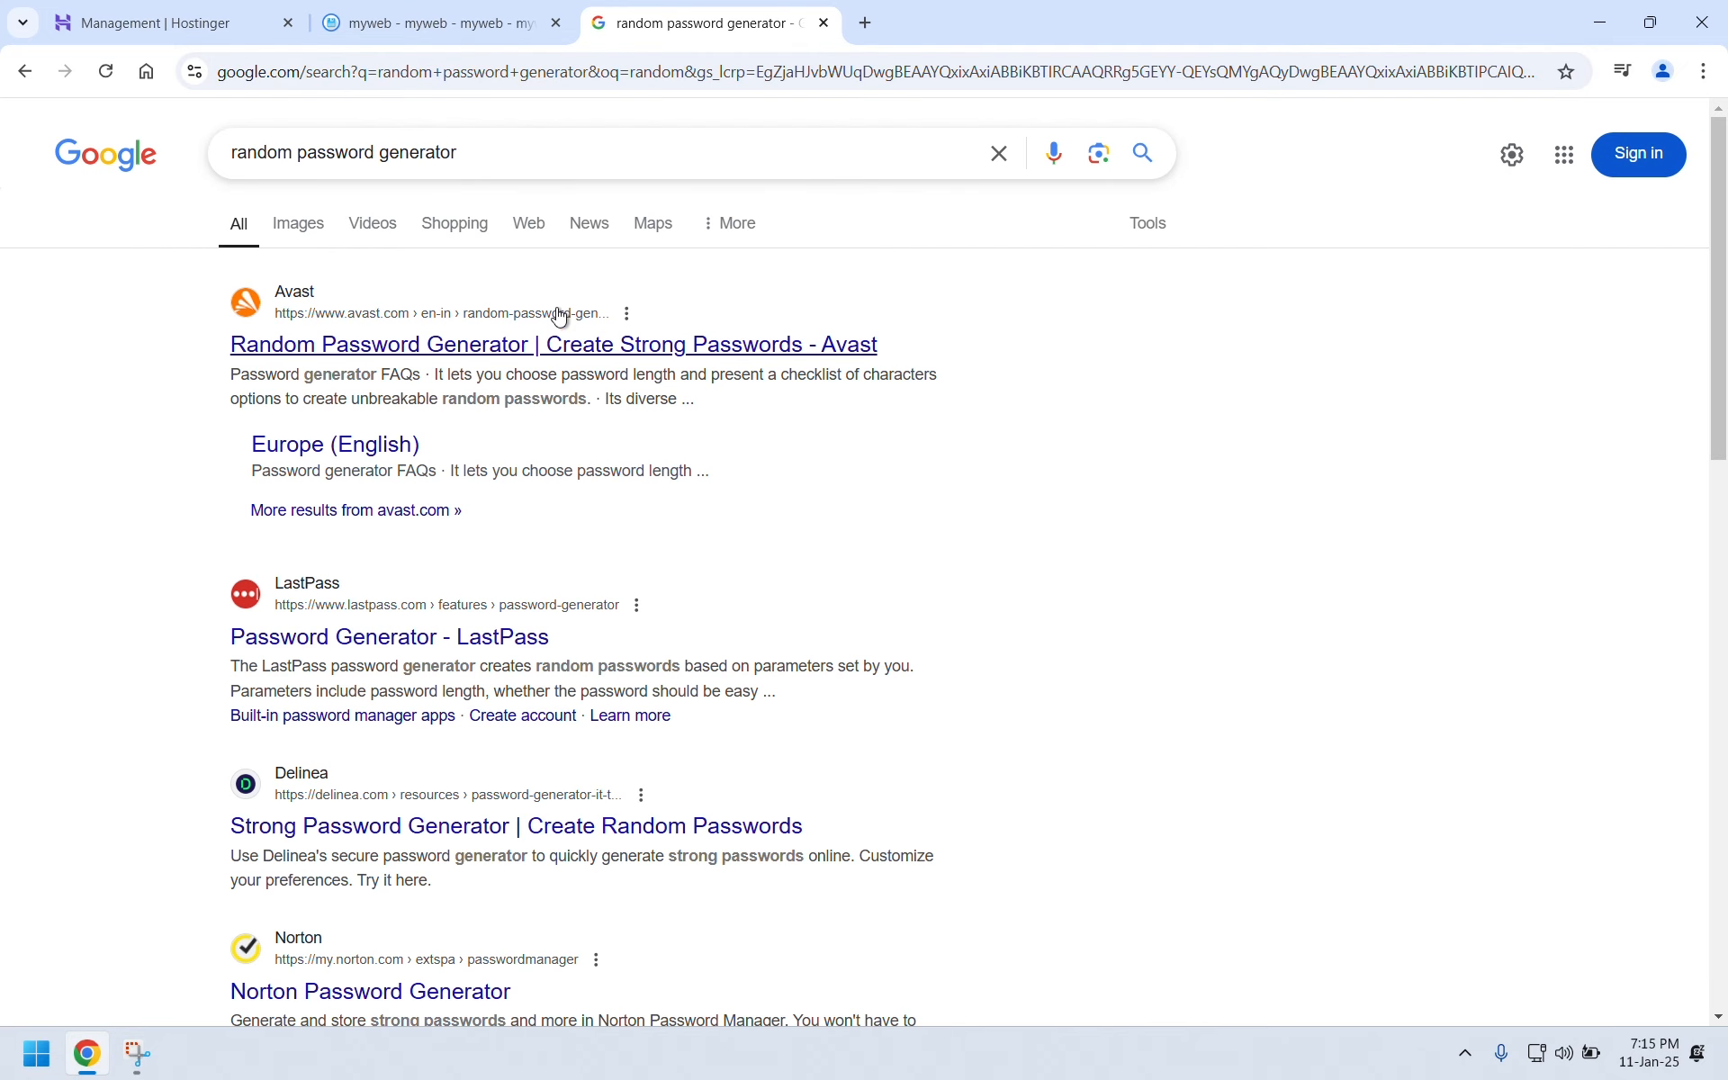
pyautogui.click(540, 351)
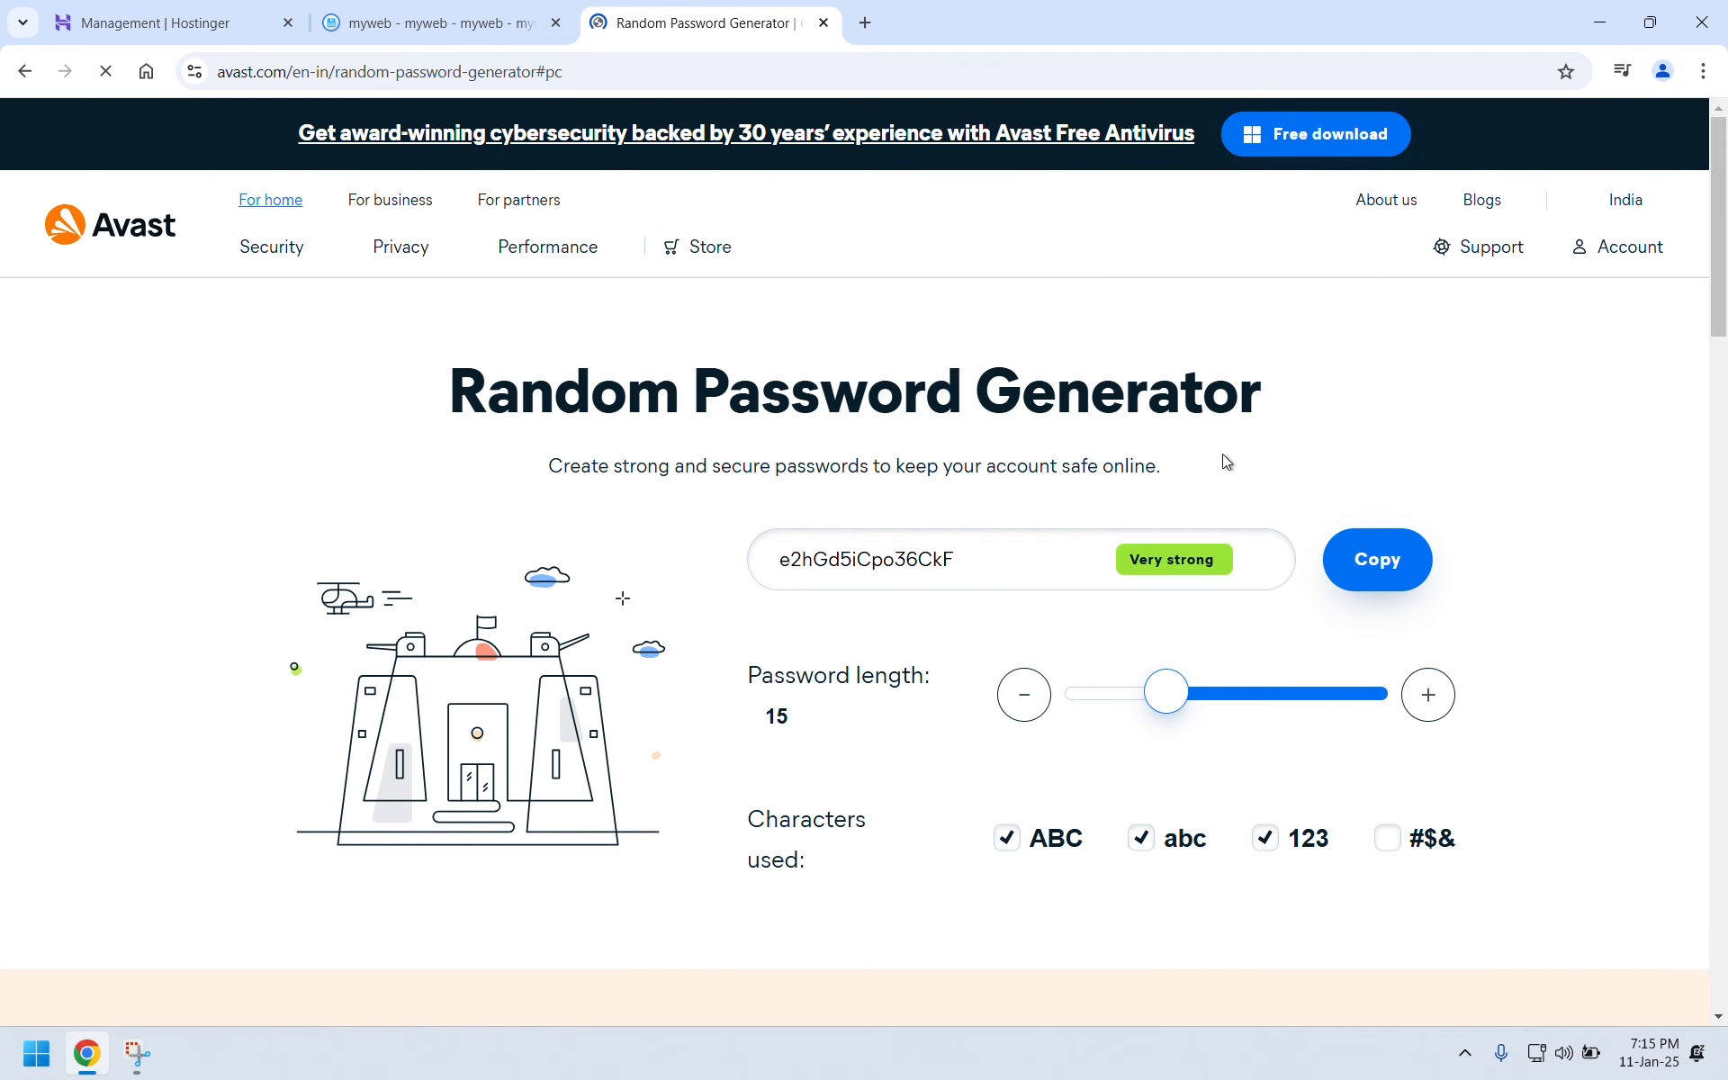
# Copy the generated 15-character password, dismiss the notices, and return to the Hostinger tab.
pyautogui.click(1382, 553)
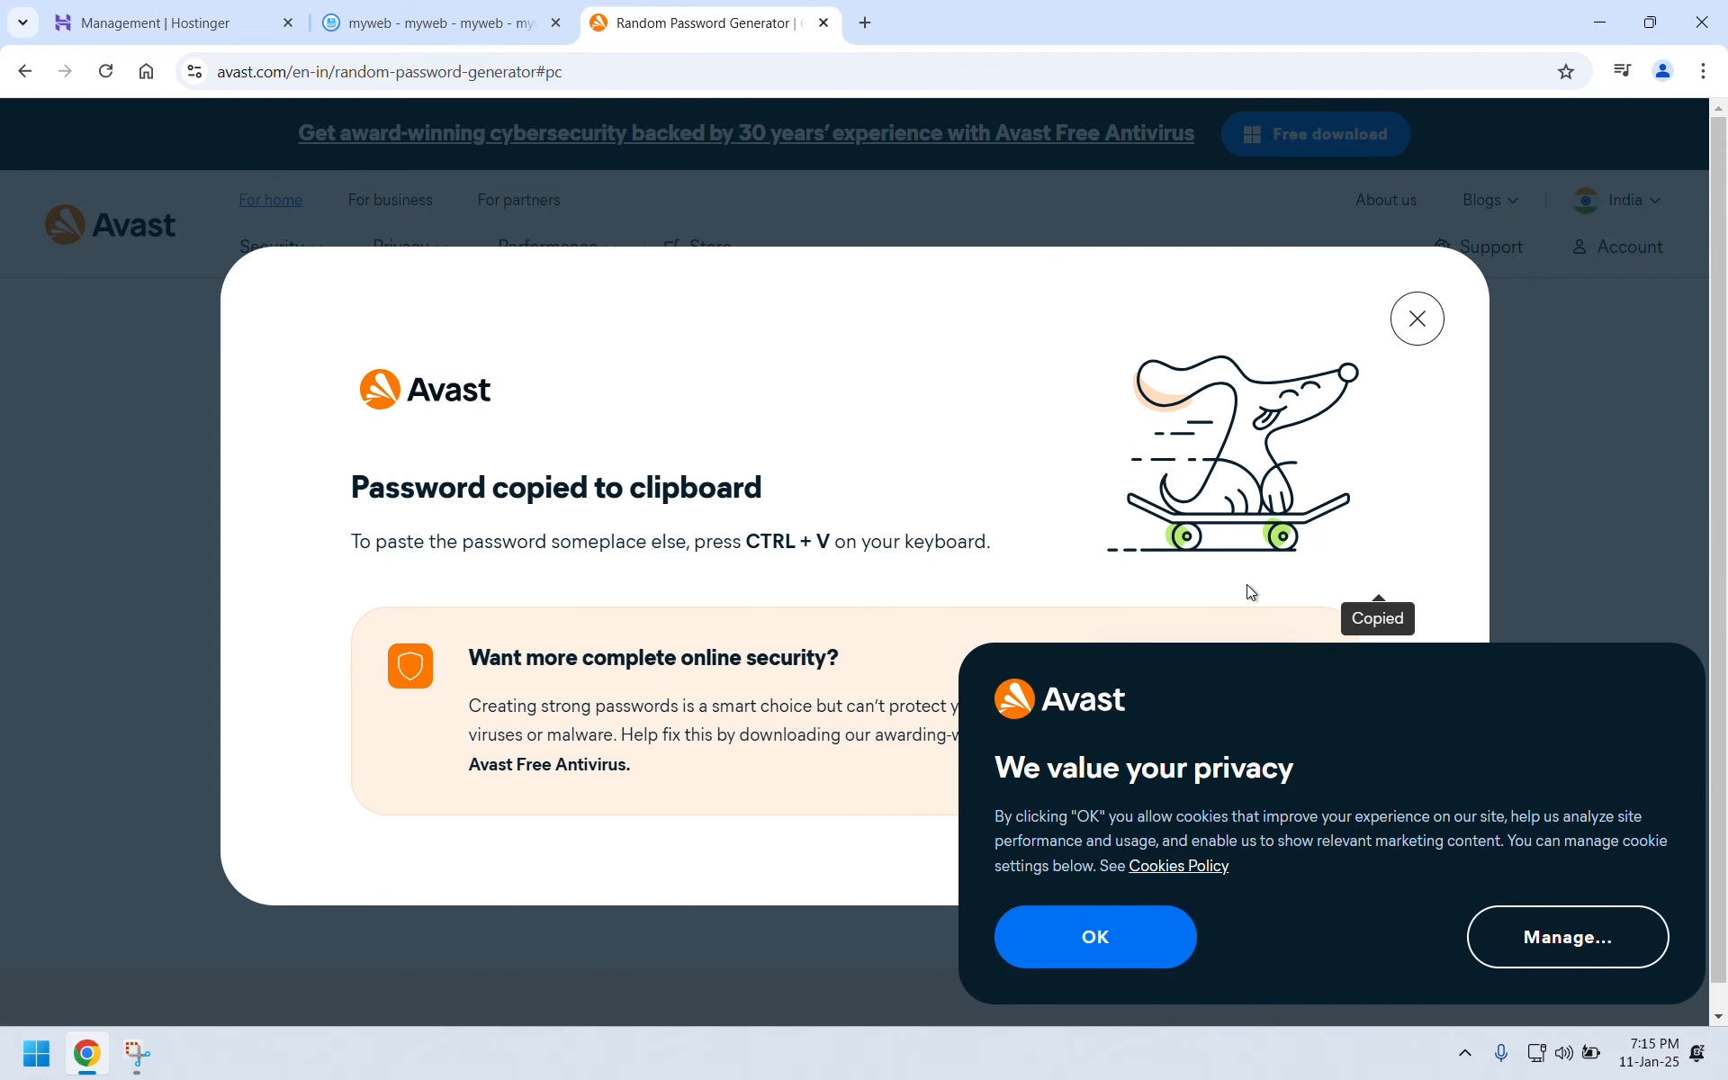
pyautogui.click(1155, 928)
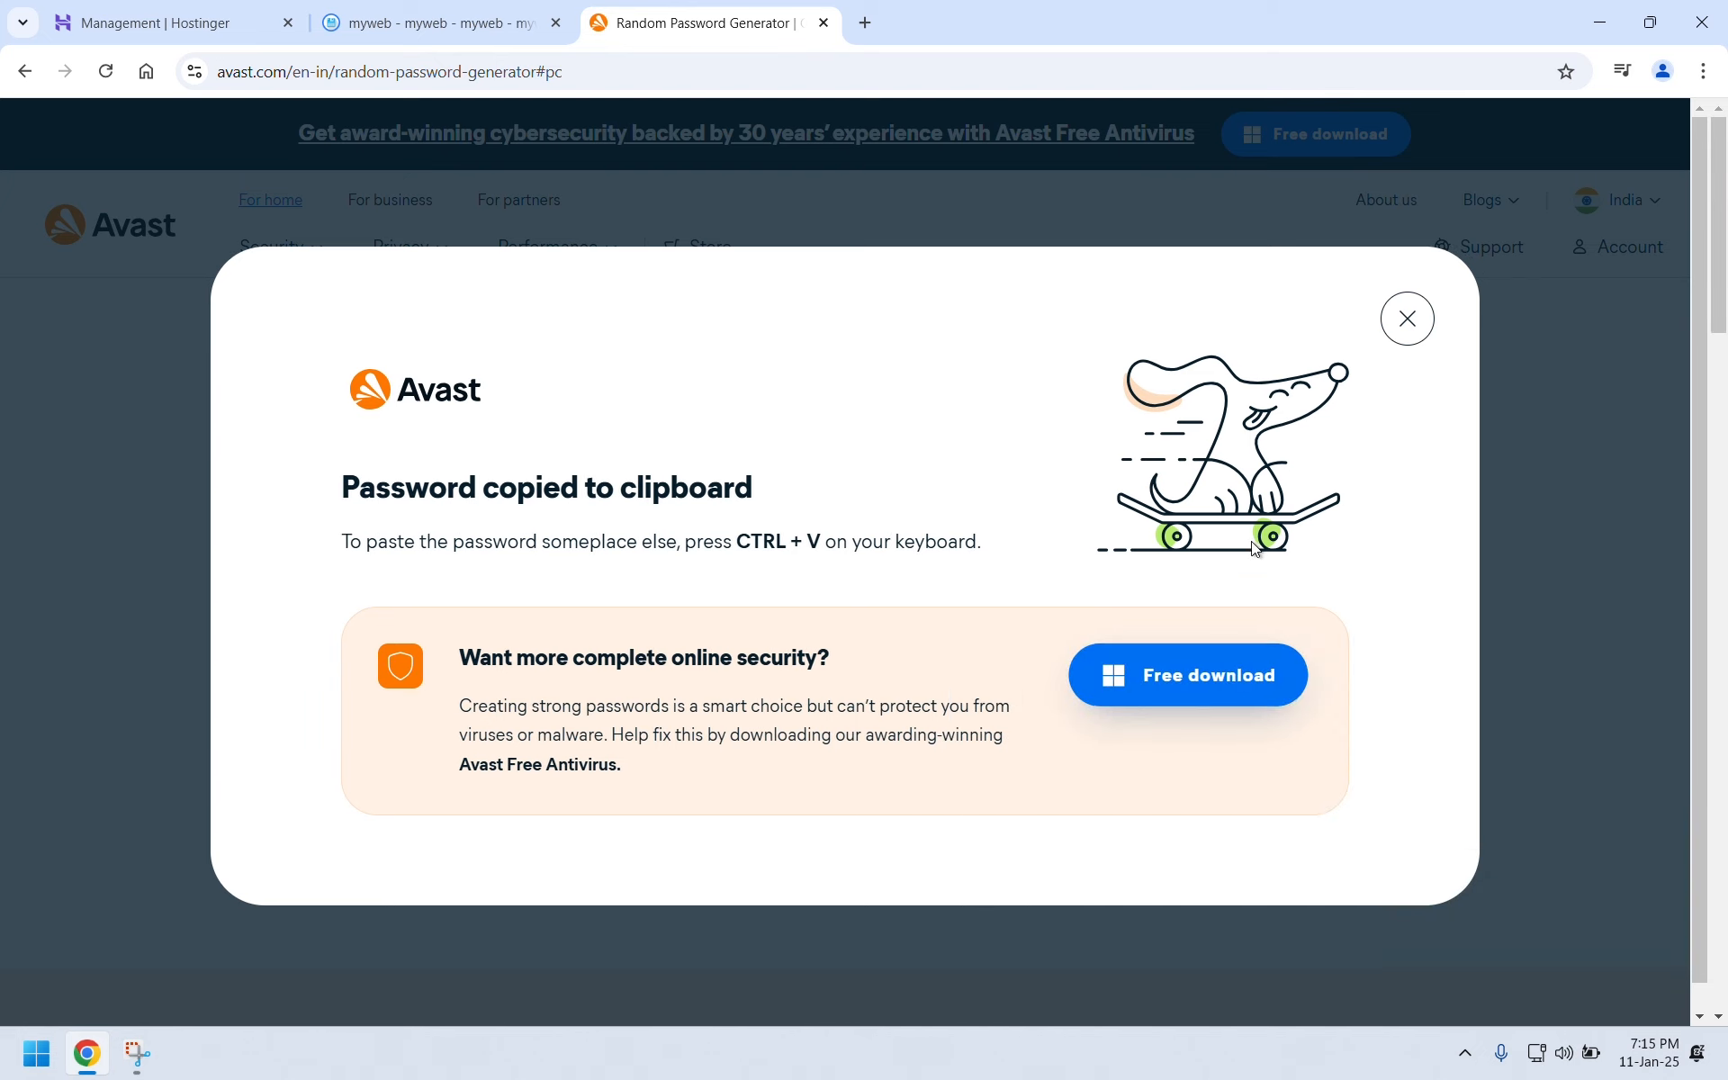
pyautogui.click(1403, 324)
pyautogui.hotkey('ctrl', '1')
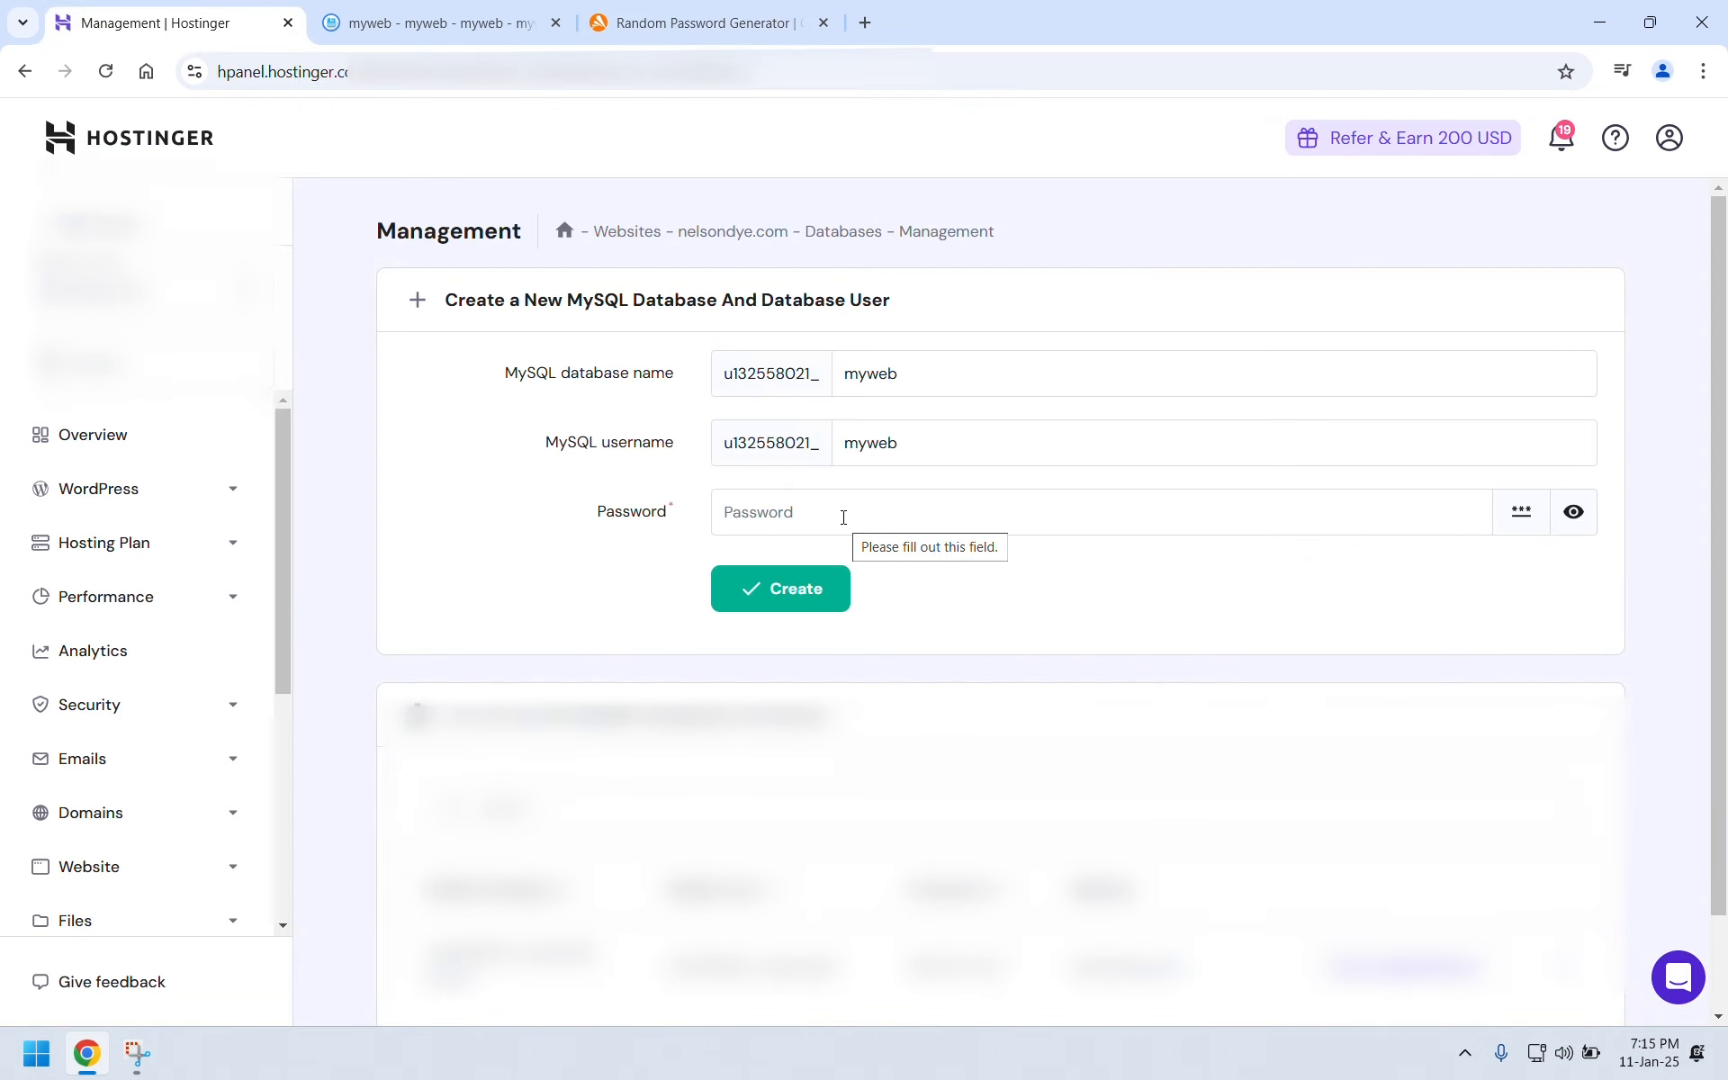
# Paste the generated password into the new database's Password field and reveal it.
pyautogui.click(844, 518)
pyautogui.hotkey('ctrl', 'v')
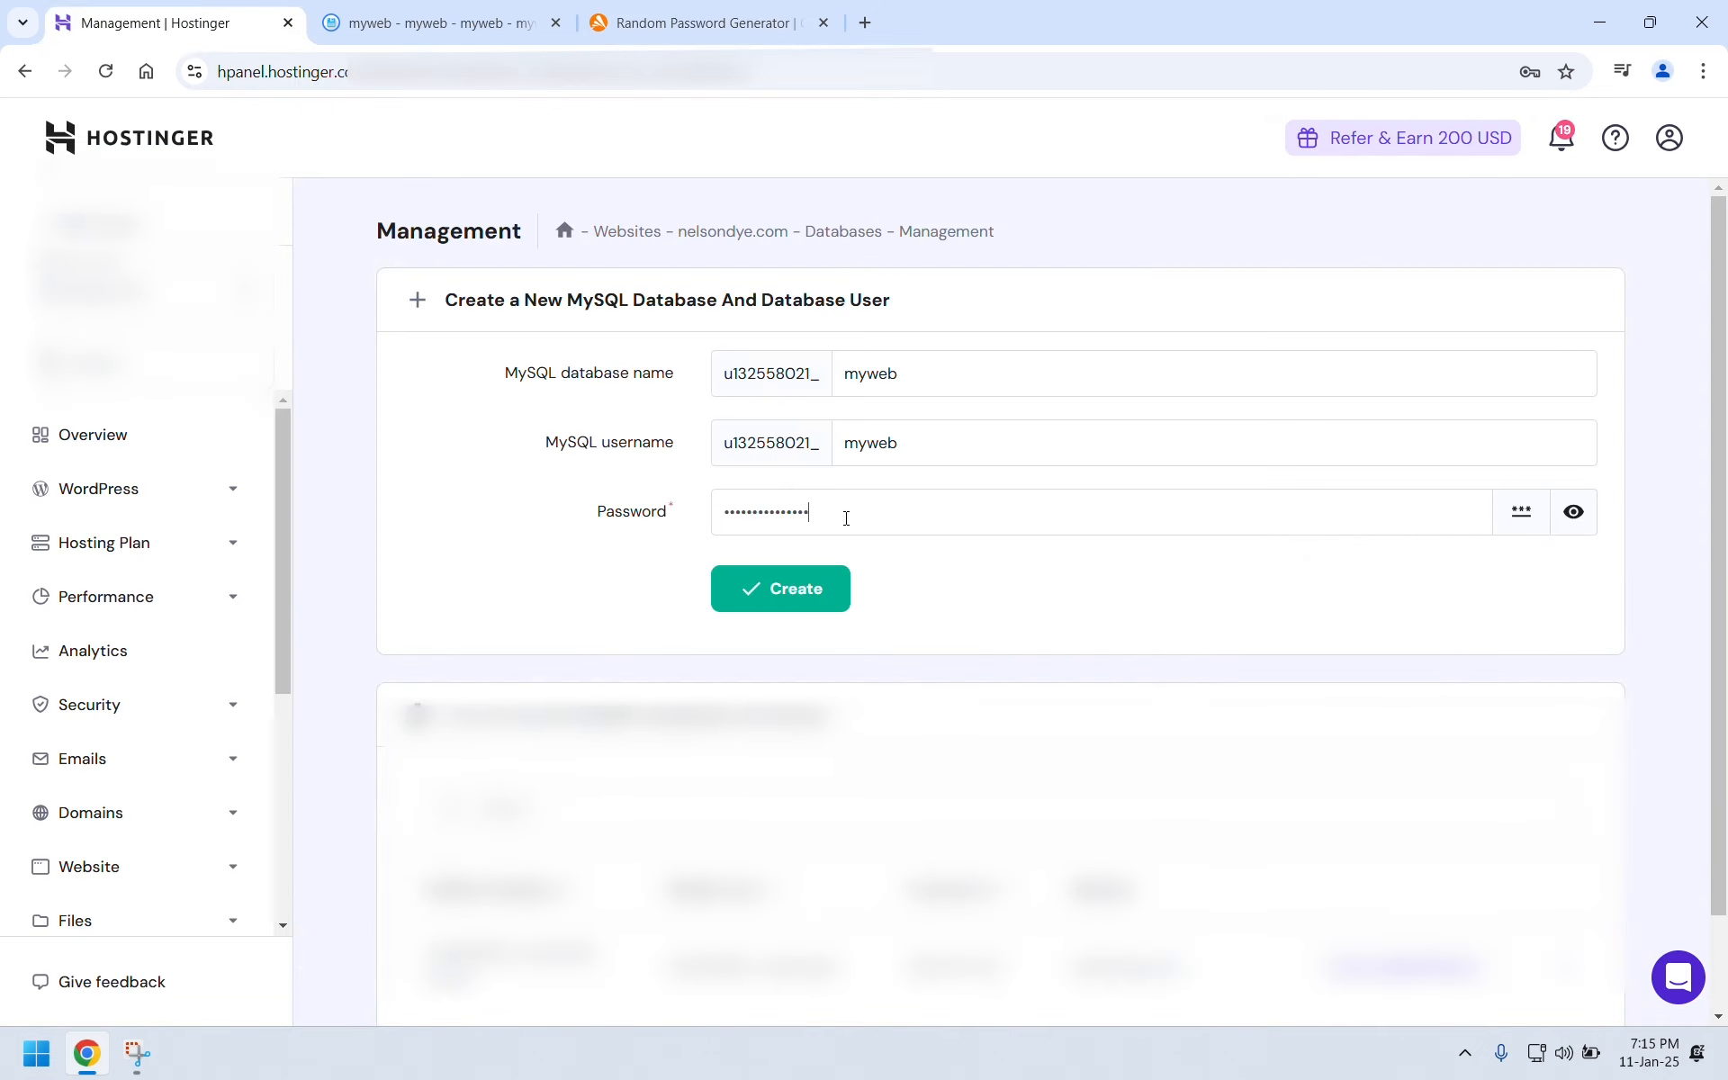
pyautogui.click(1574, 511)
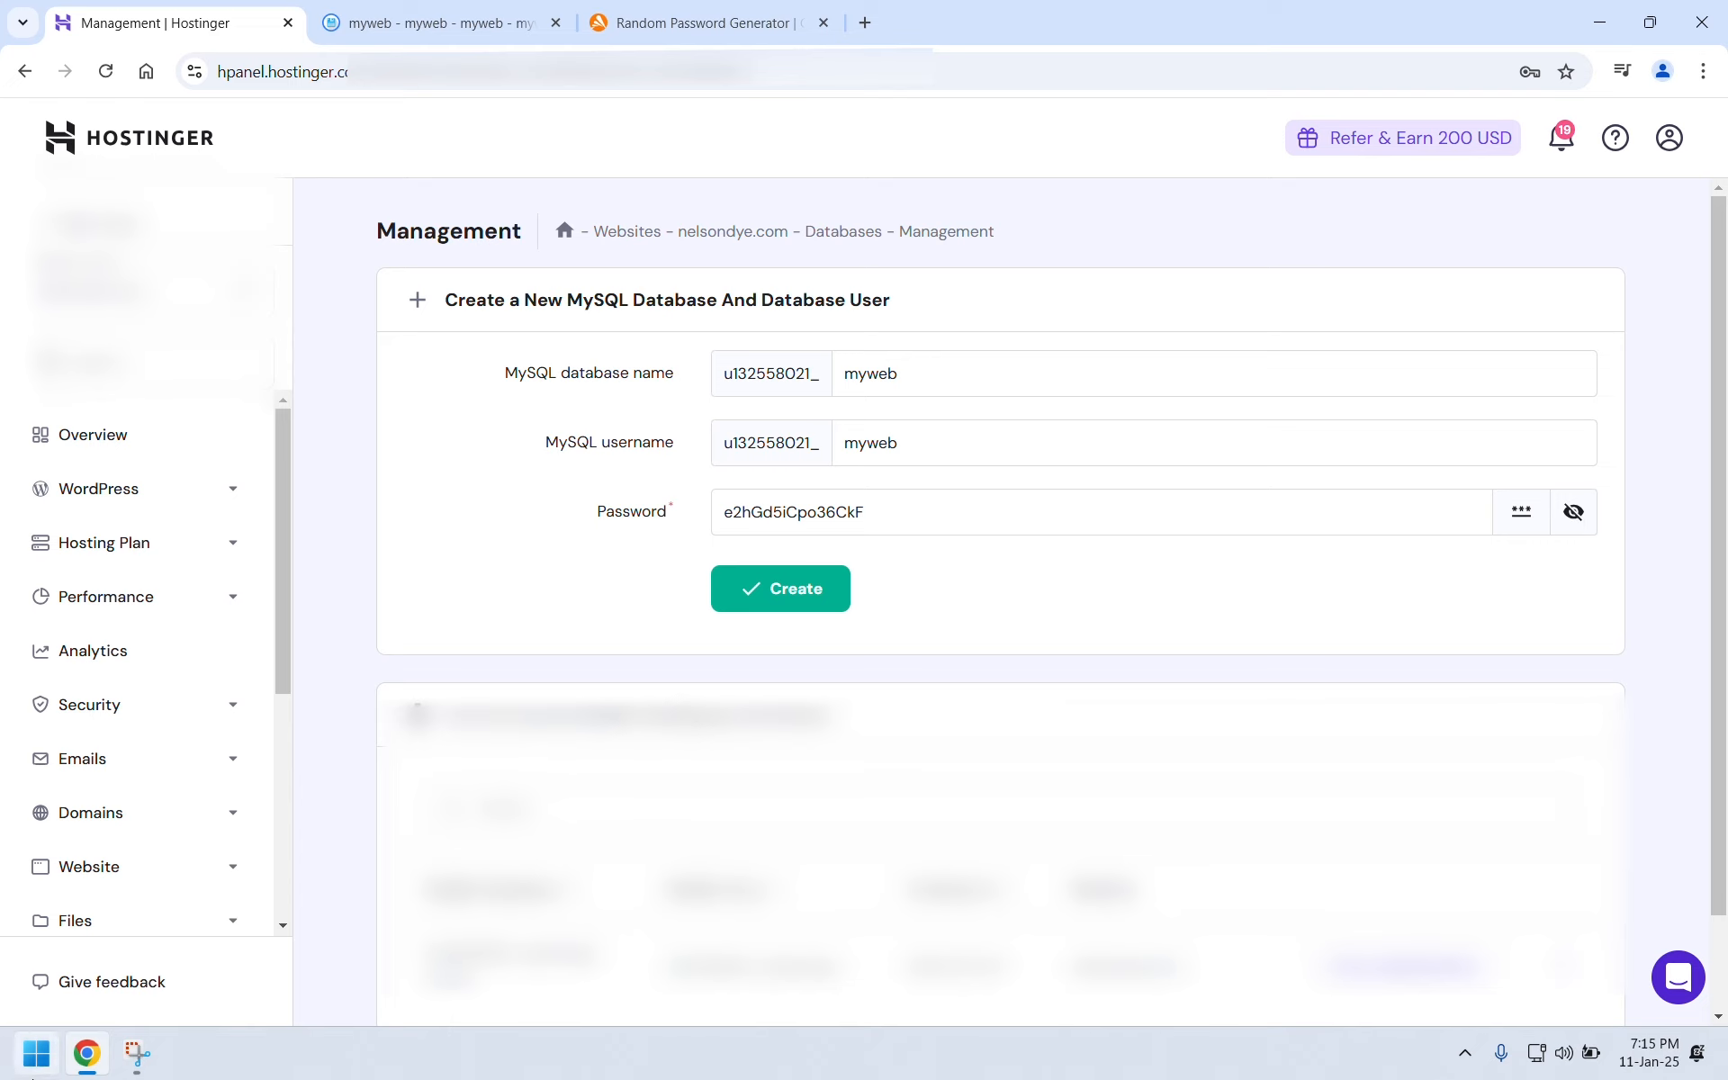
# Start a Notepad note with 'U :' and 'P :' lines, pasting the password after P.
pyautogui.click(36, 1053)
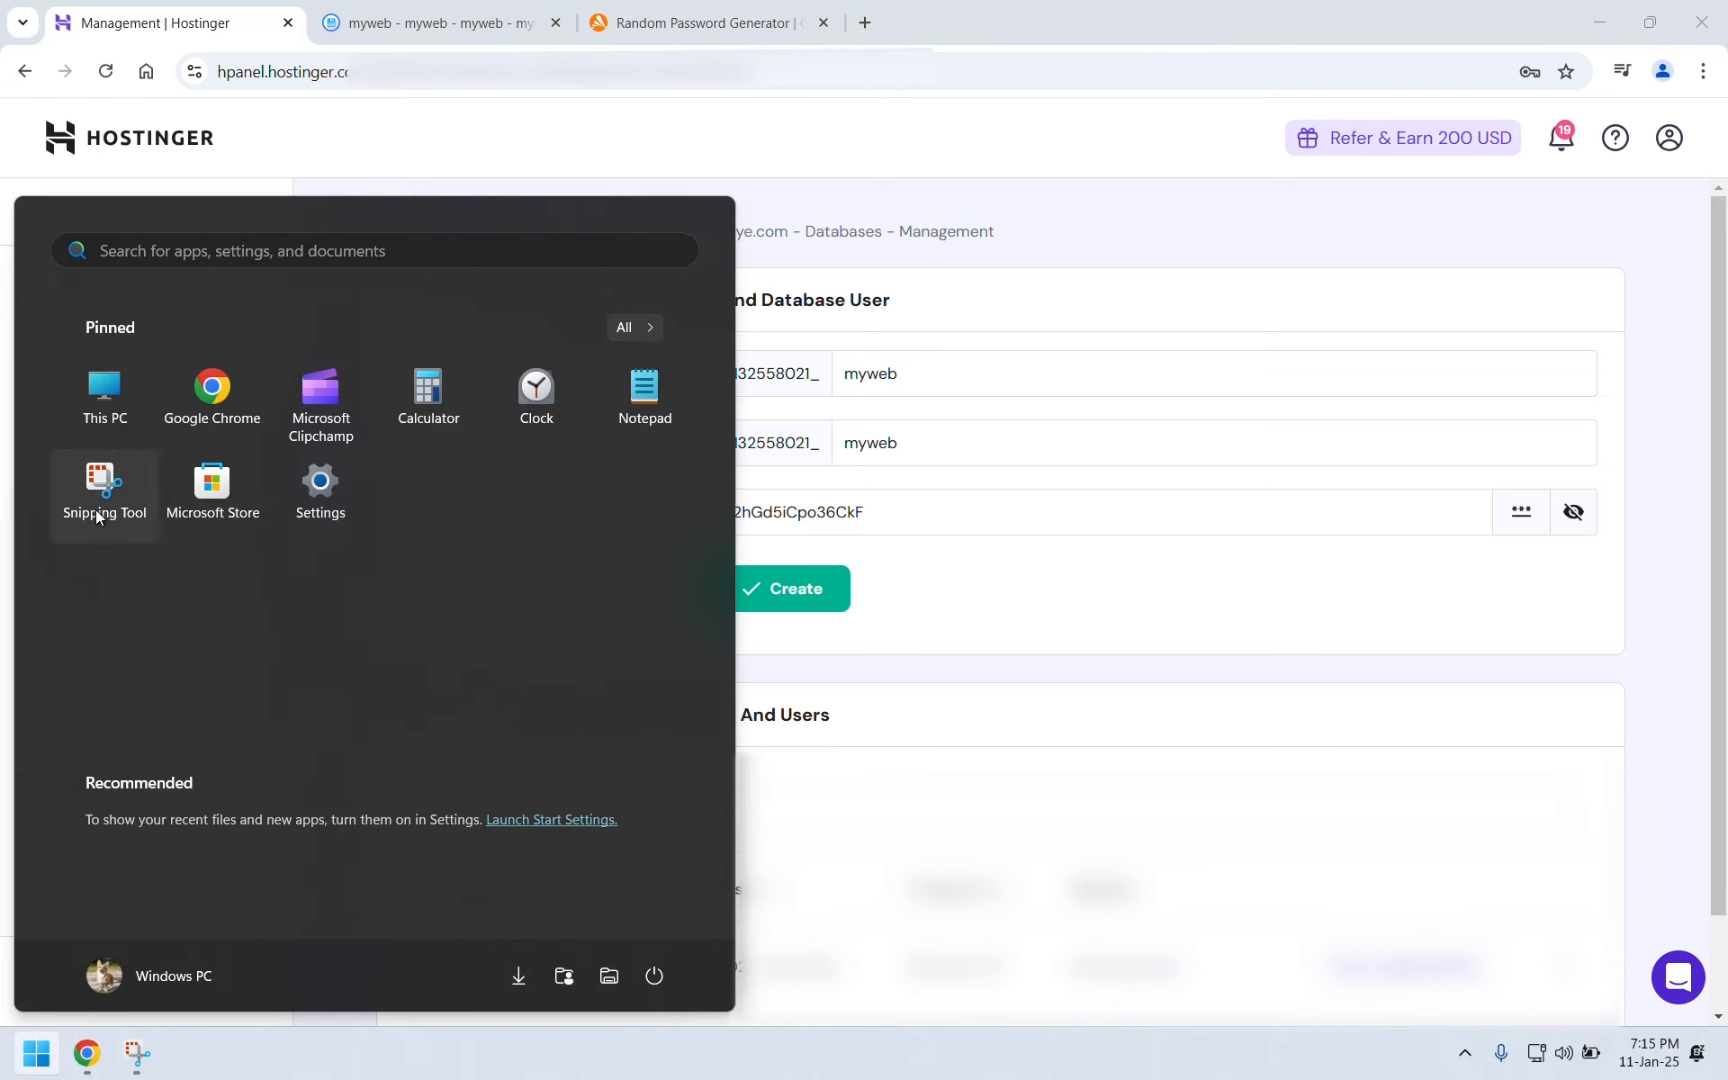
pyautogui.click(644, 407)
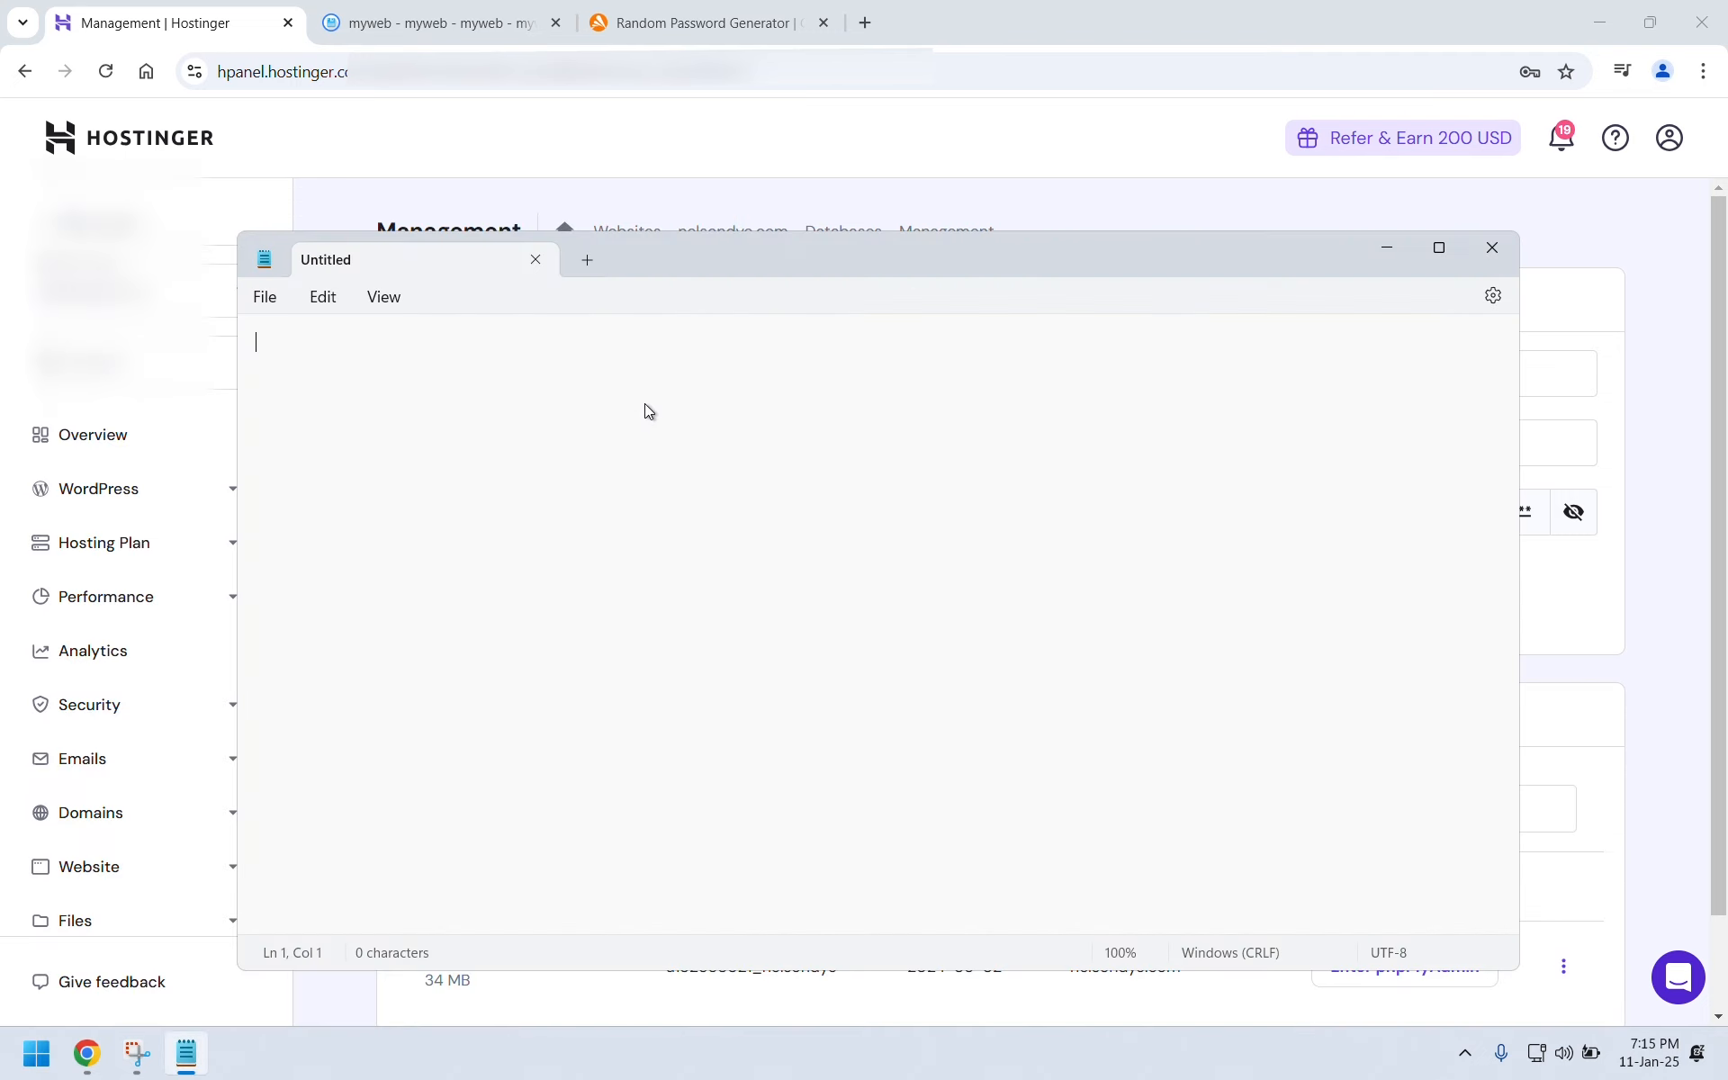
pyautogui.write('U :')
pyautogui.press('Return')
pyautogui.write('P :')
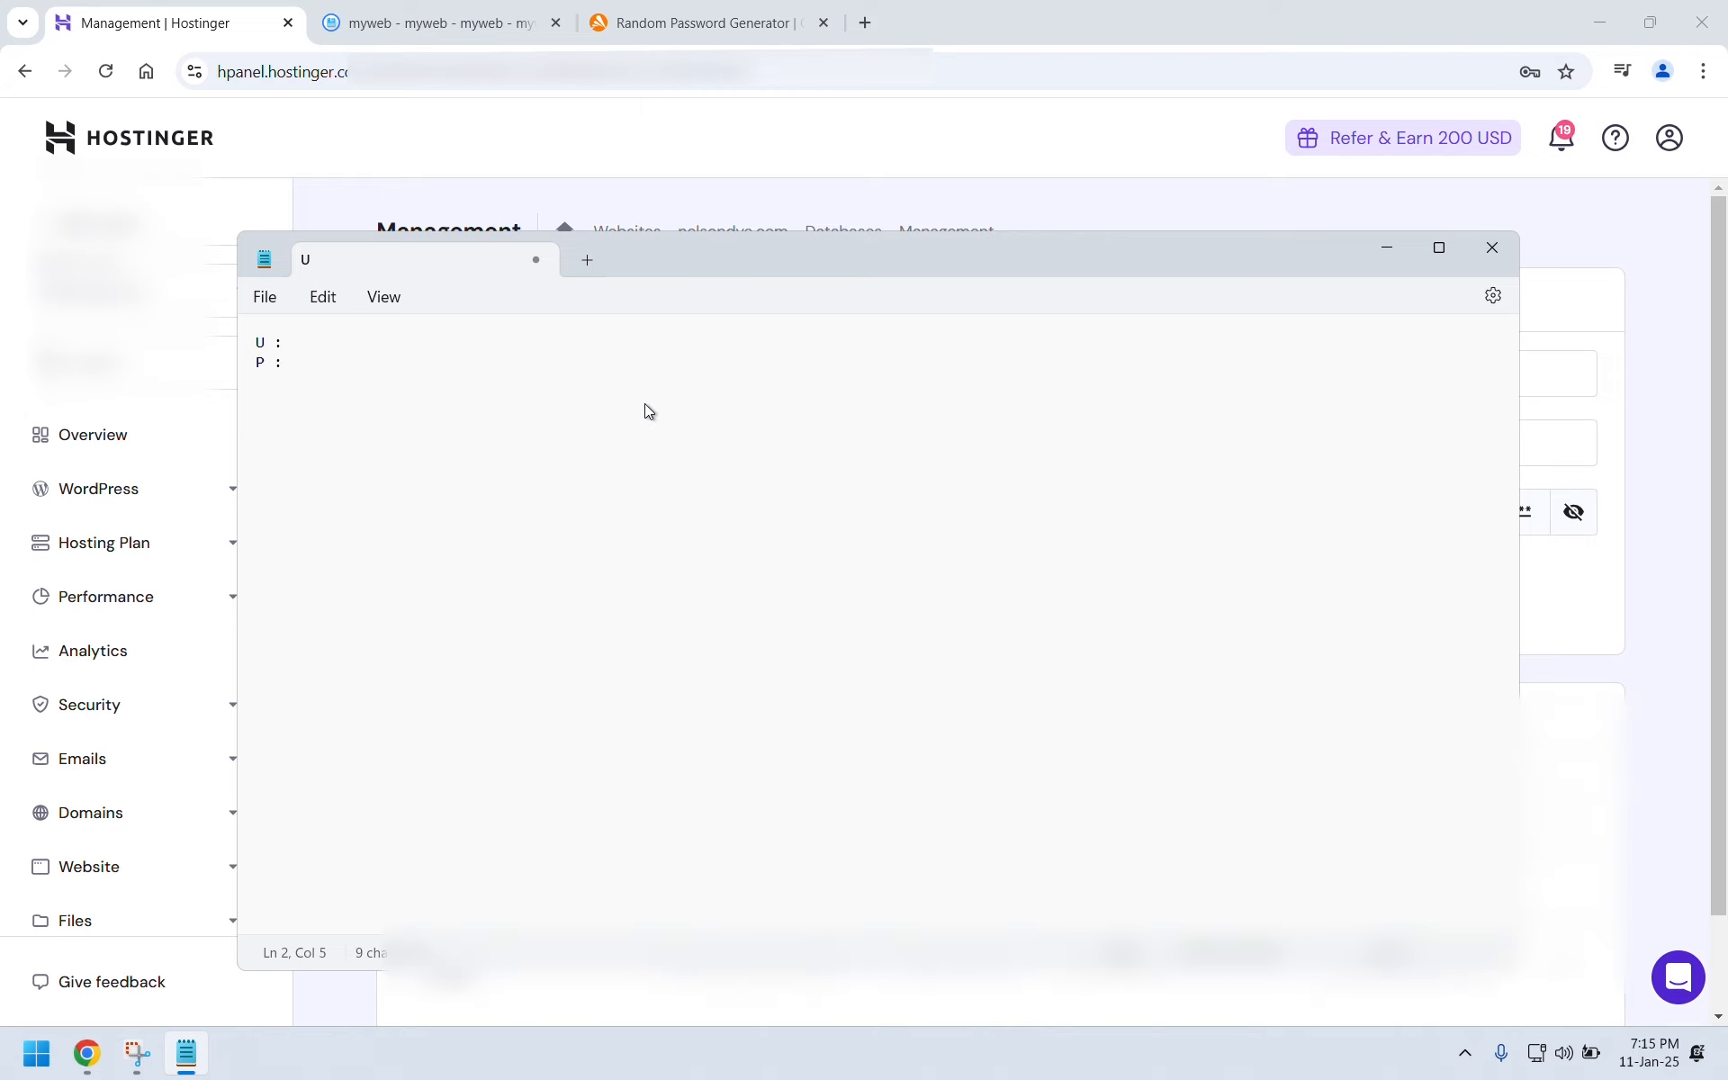
pyautogui.hotkey('ctrl', 'v')
# Create the myweb MySQL database and user, then copy the new username from the list.
pyautogui.click(1386, 247)
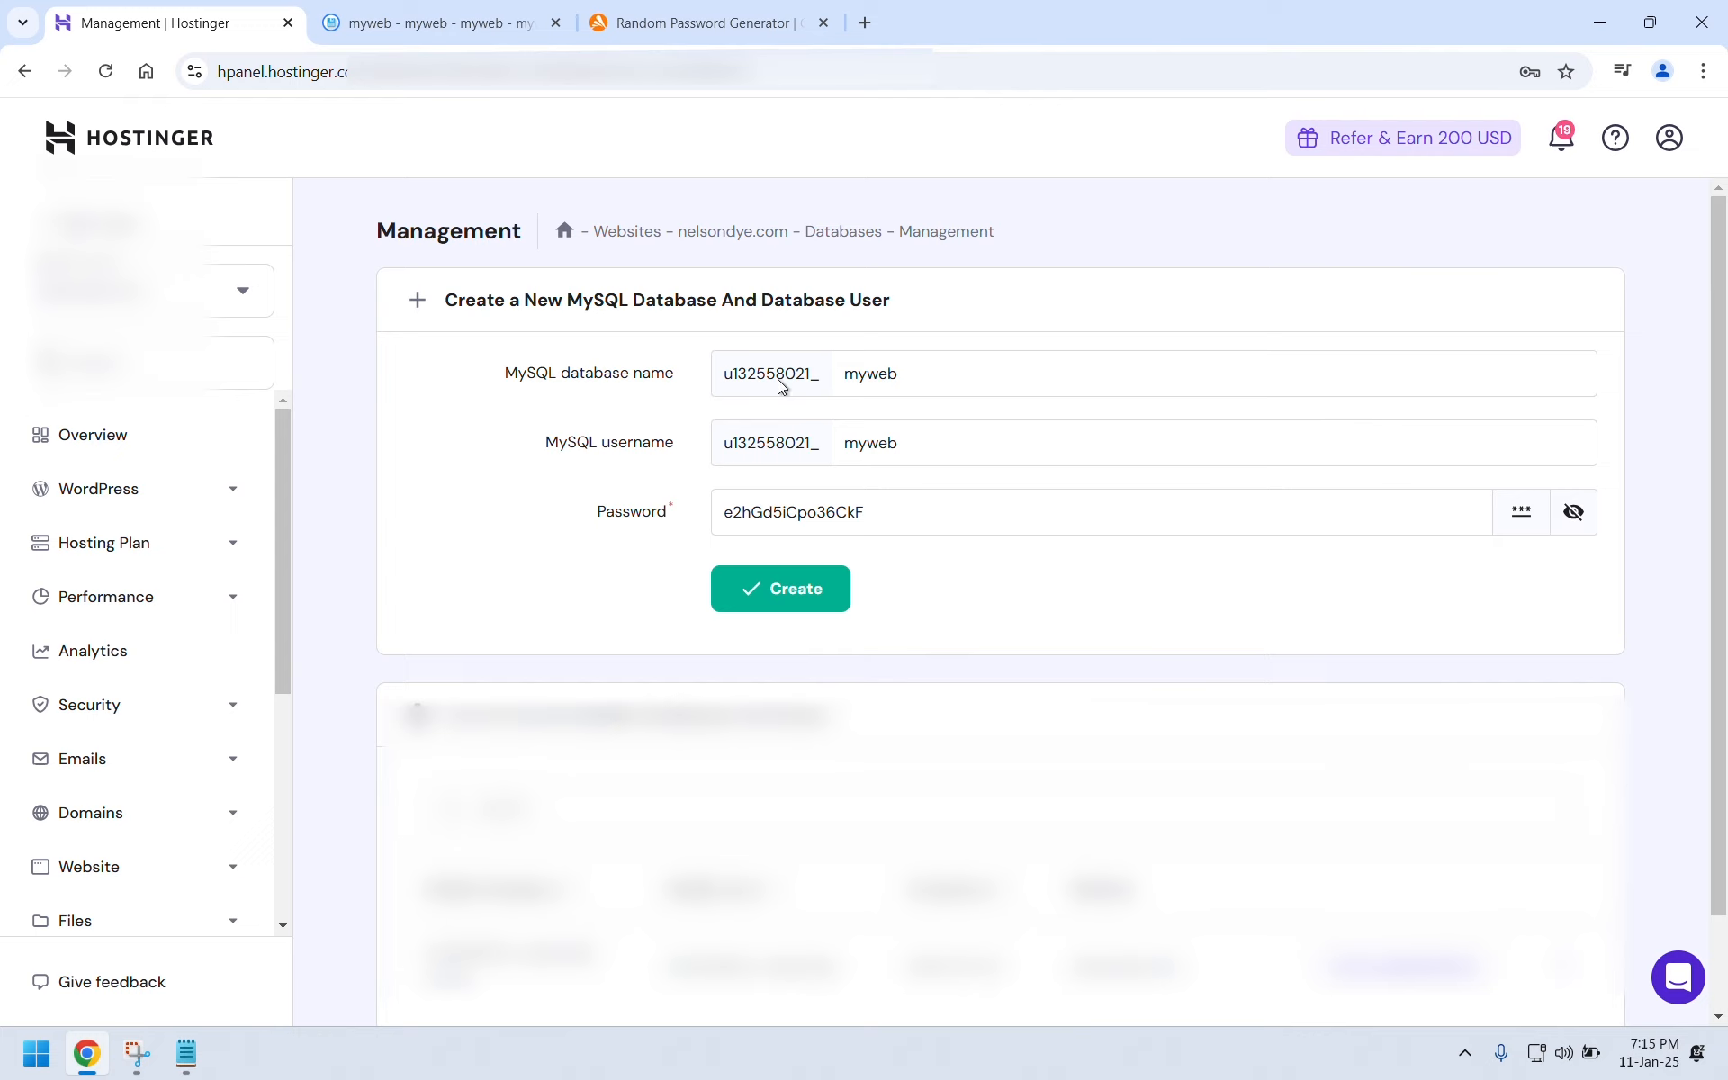
pyautogui.click(767, 587)
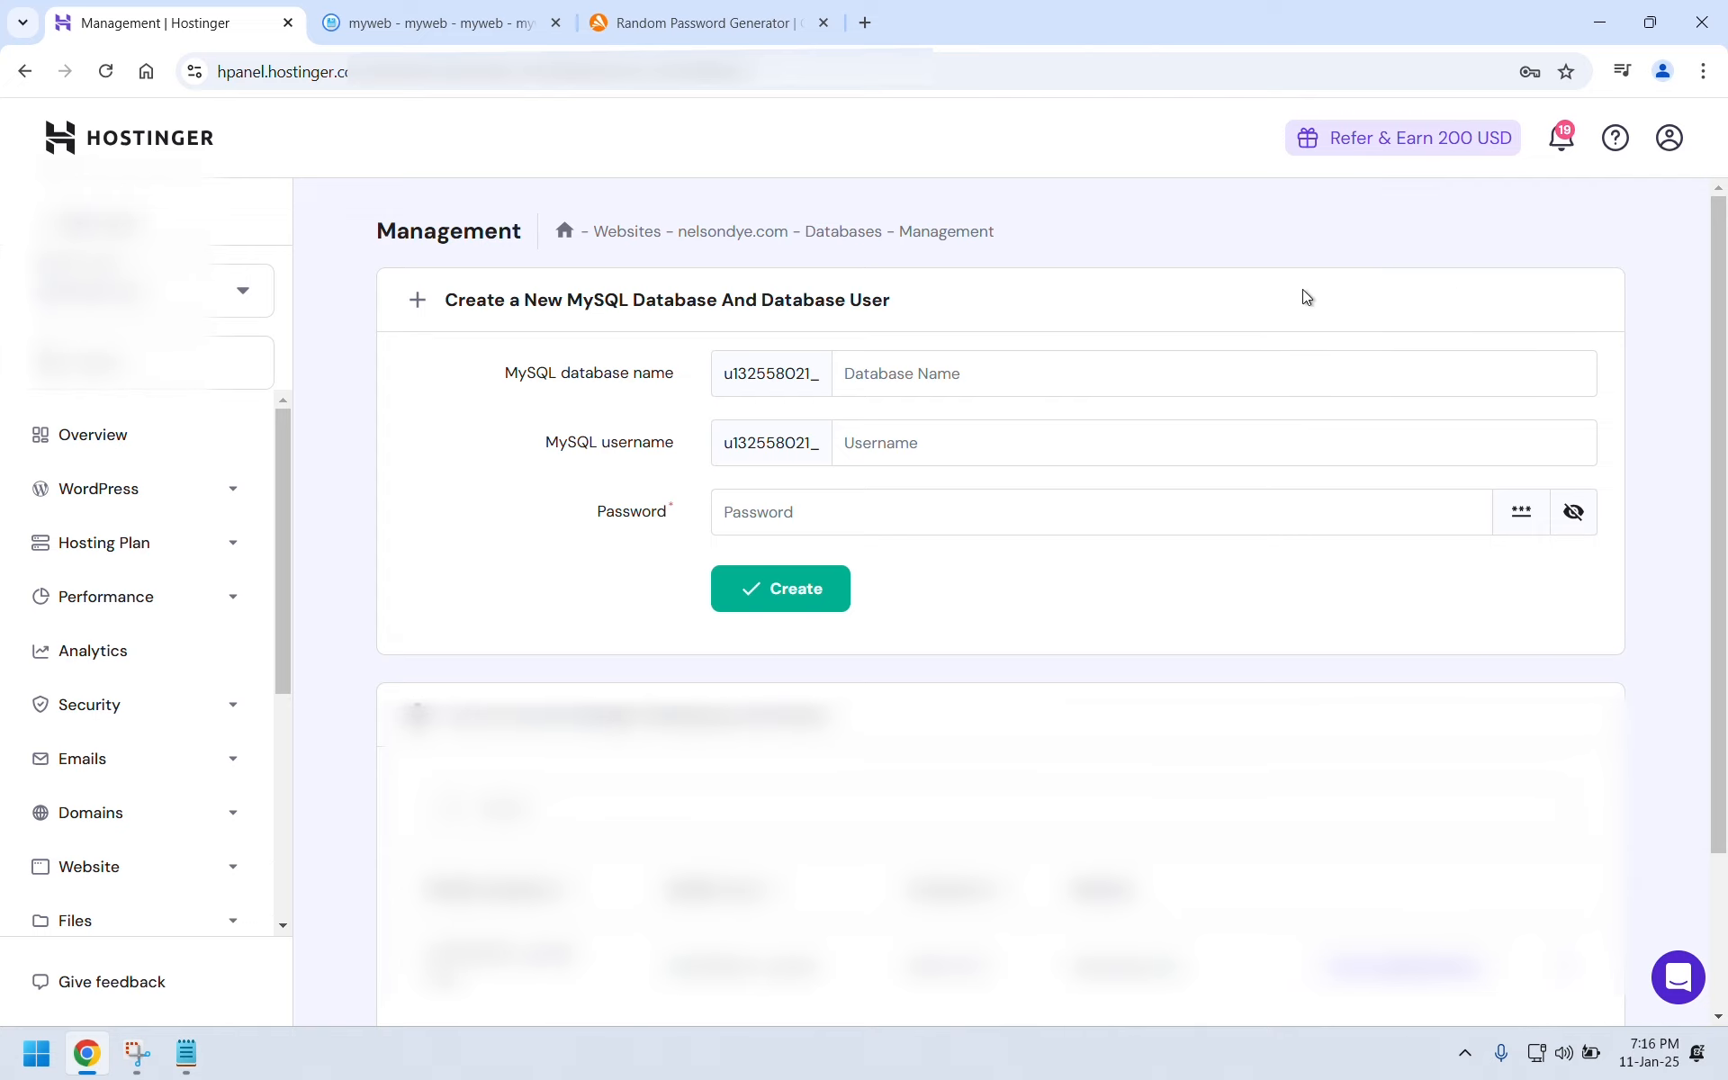
pyautogui.scroll(-2, 1207, 305)
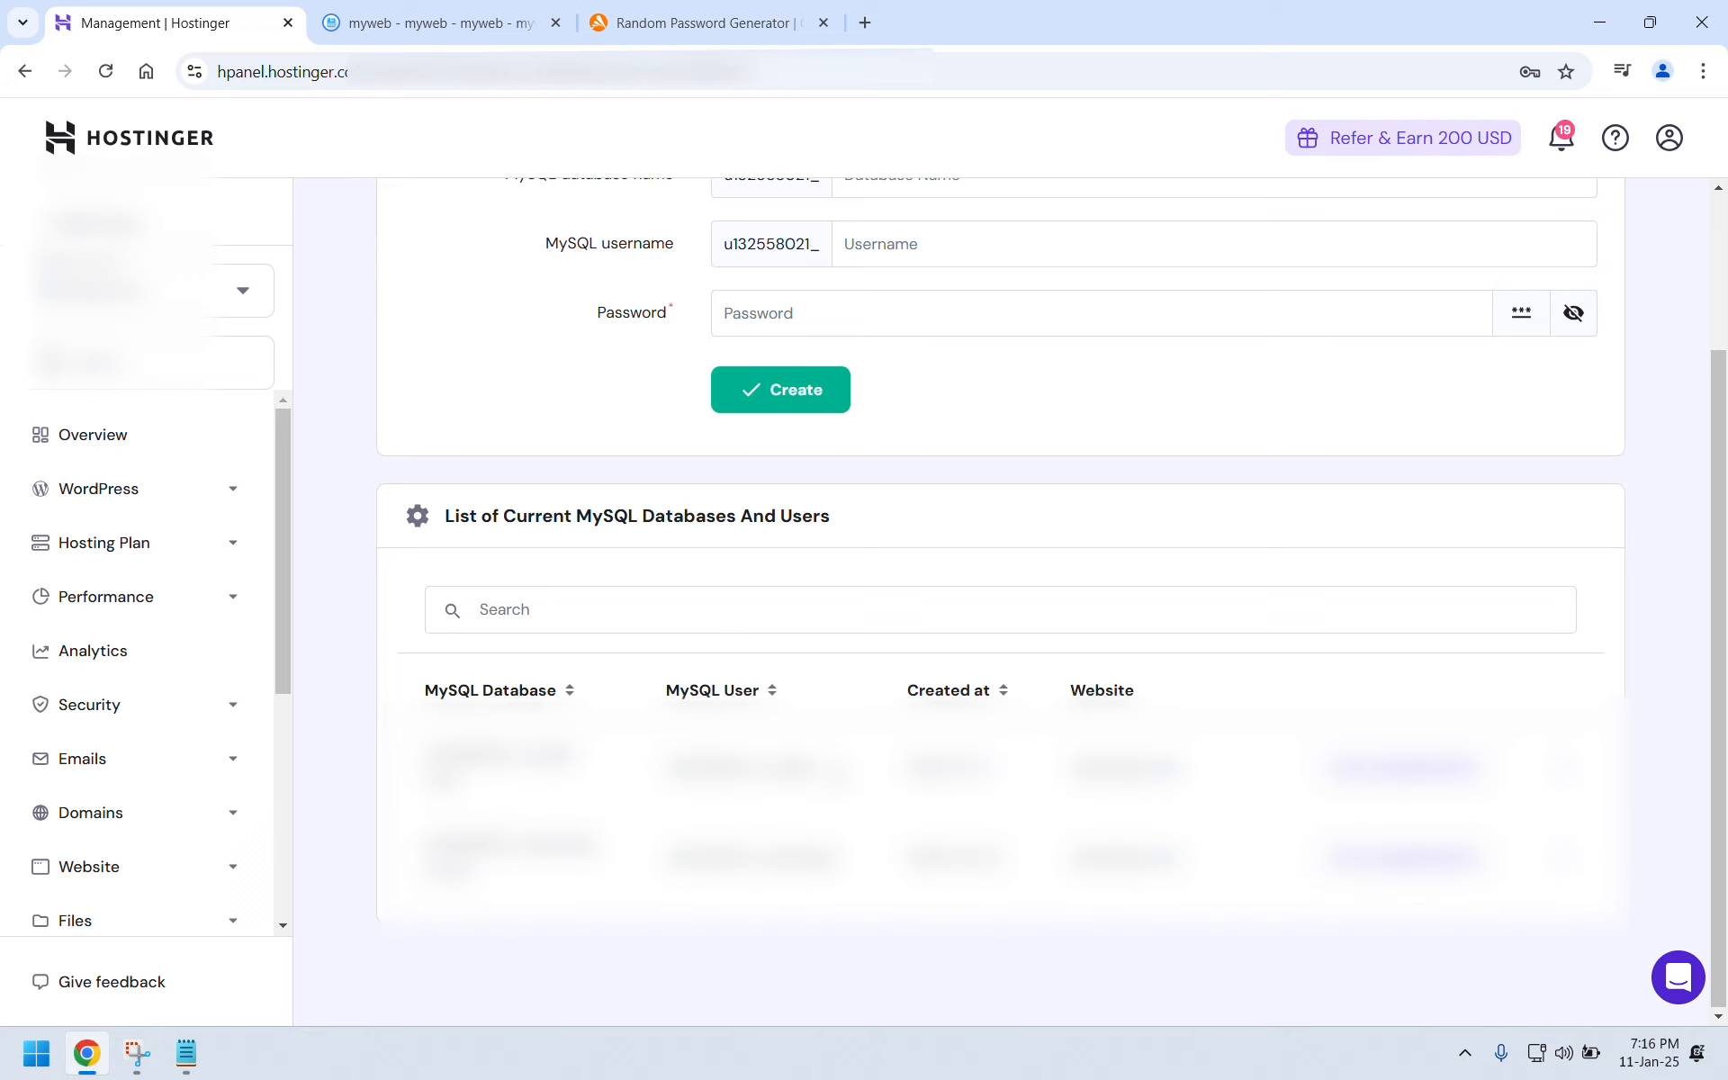
pyautogui.moveTo(816, 768); pyautogui.dragTo(666, 771)
pyautogui.rightClick(689, 767)
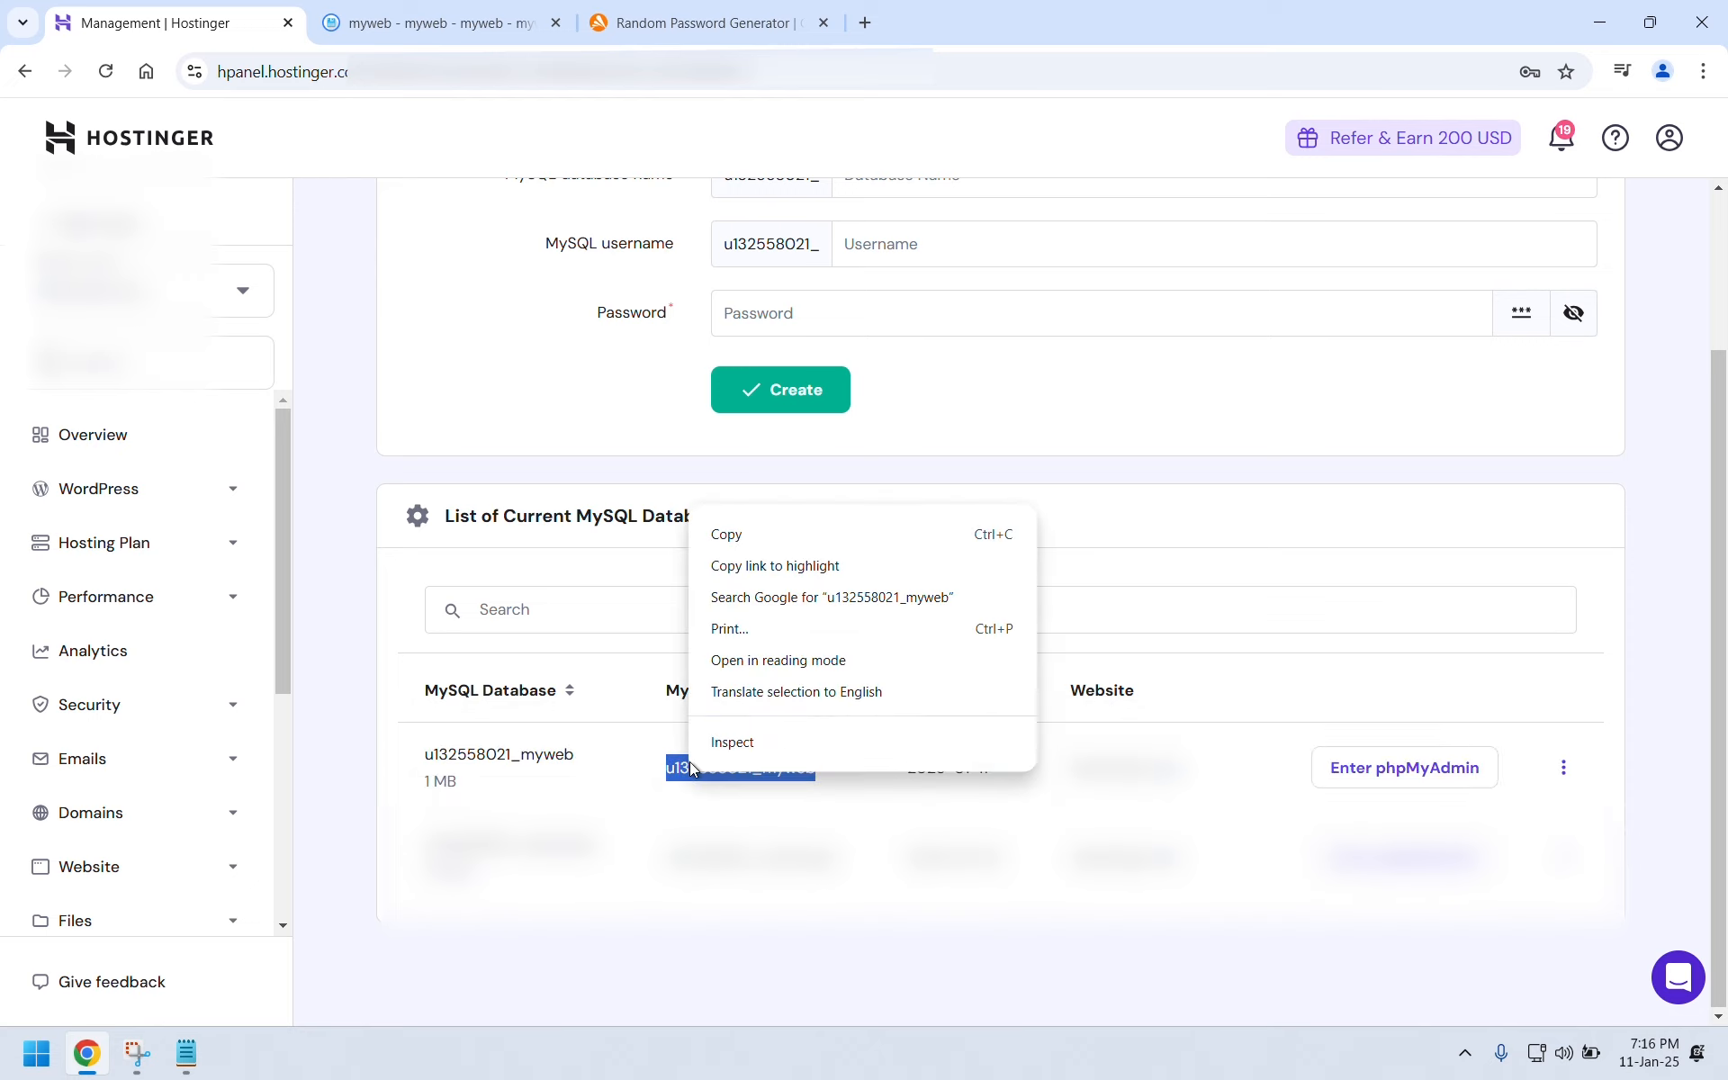
pyautogui.click(725, 538)
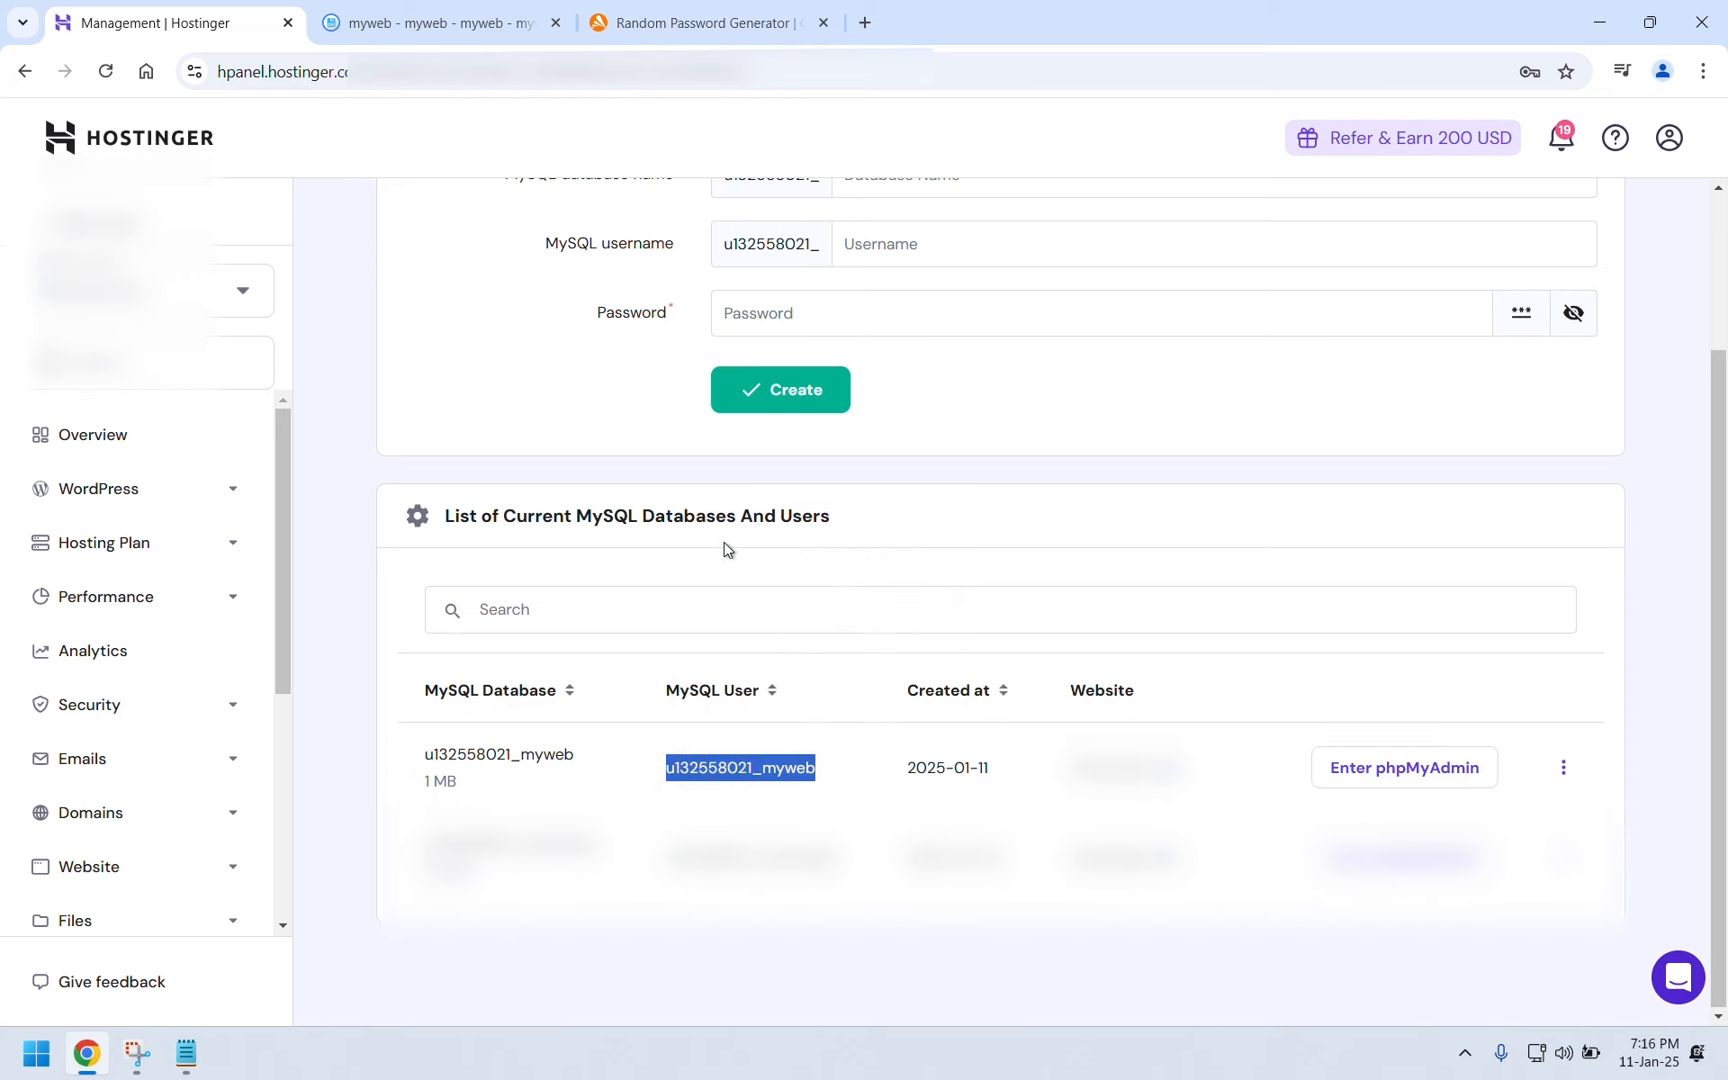
# Paste the username after 'U :' noting 'DB name is same too', then continue WordPress setup in English.
pyautogui.click(185, 1055)
pyautogui.click(312, 347)
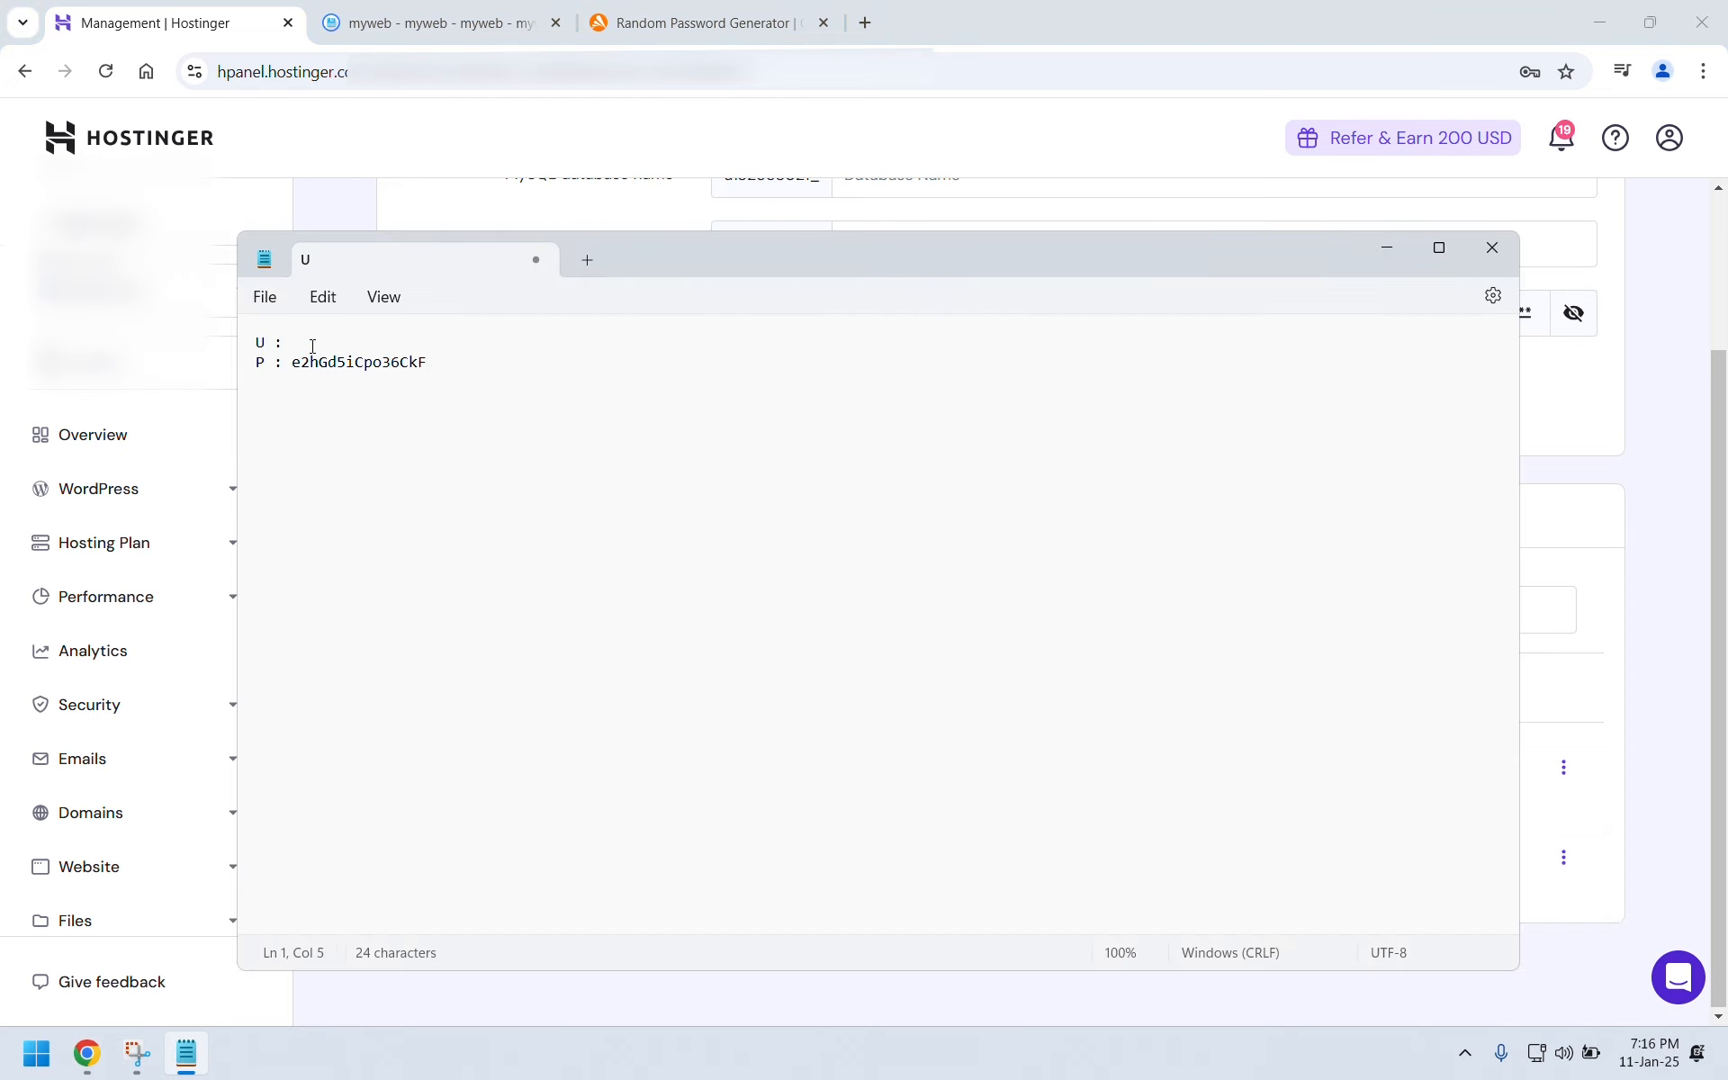
pyautogui.hotkey('ctrl', 'v')
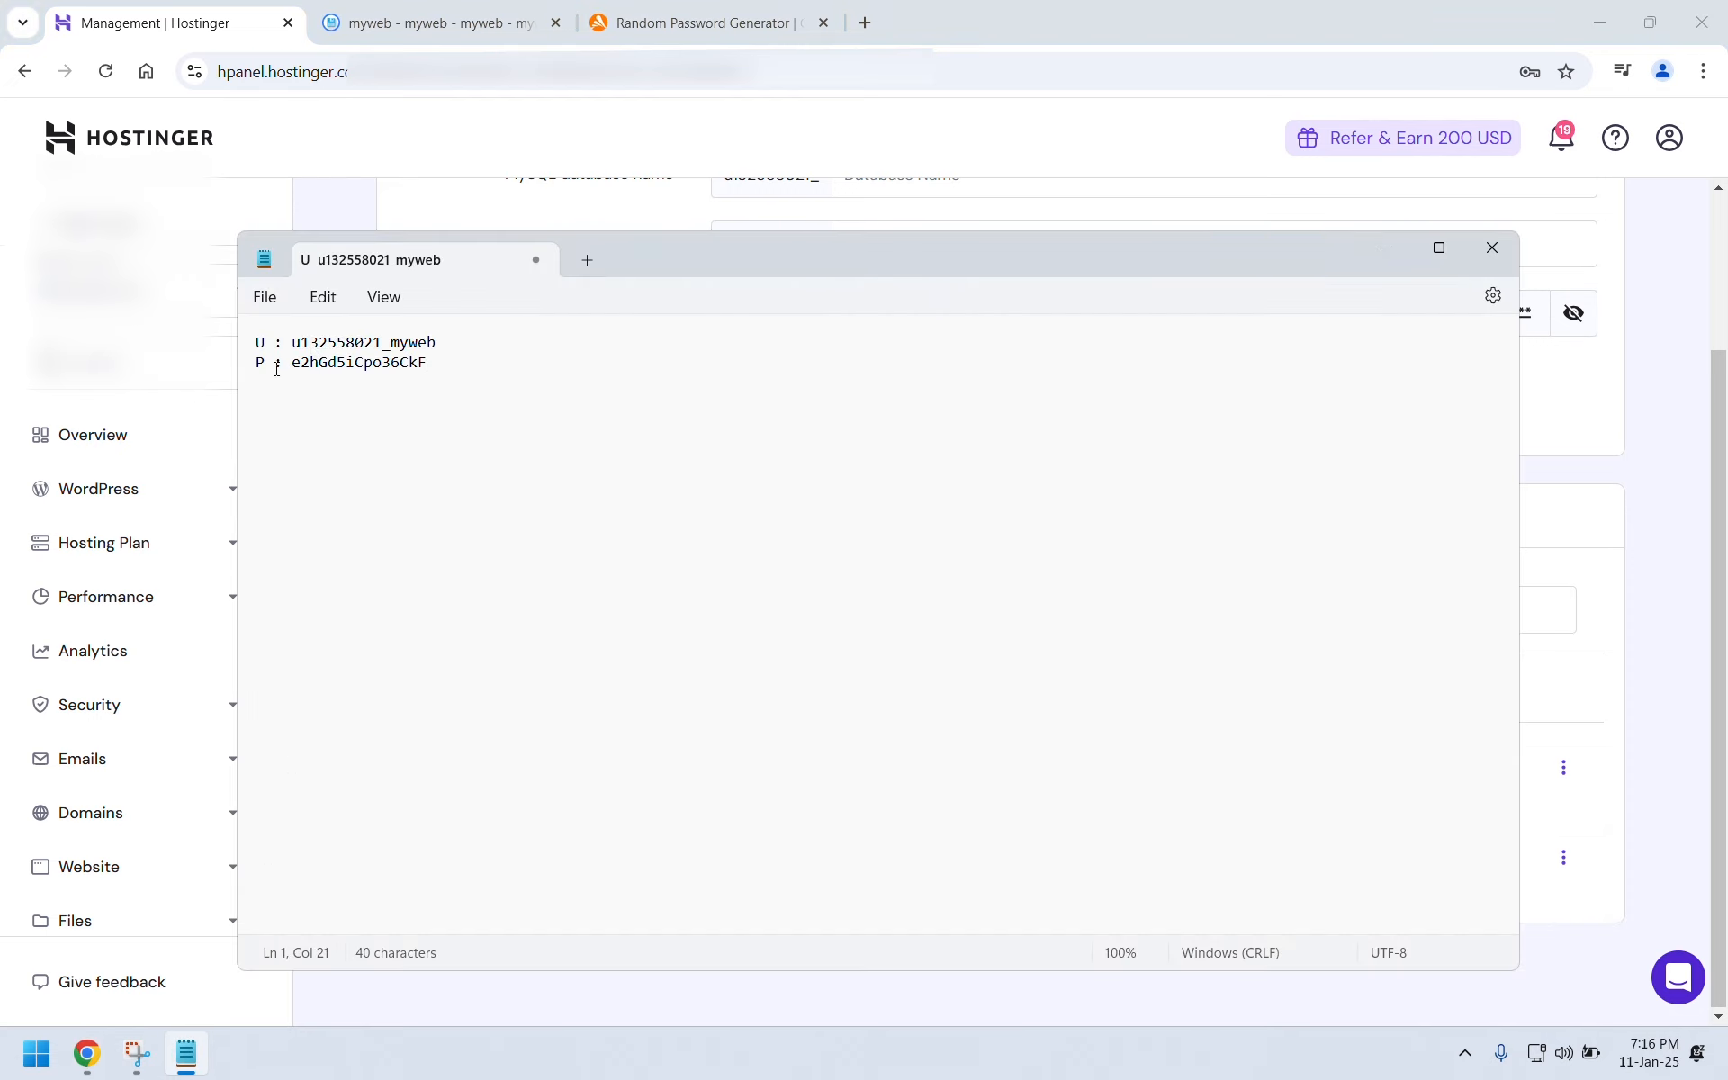
pyautogui.write('()DB name is same too')
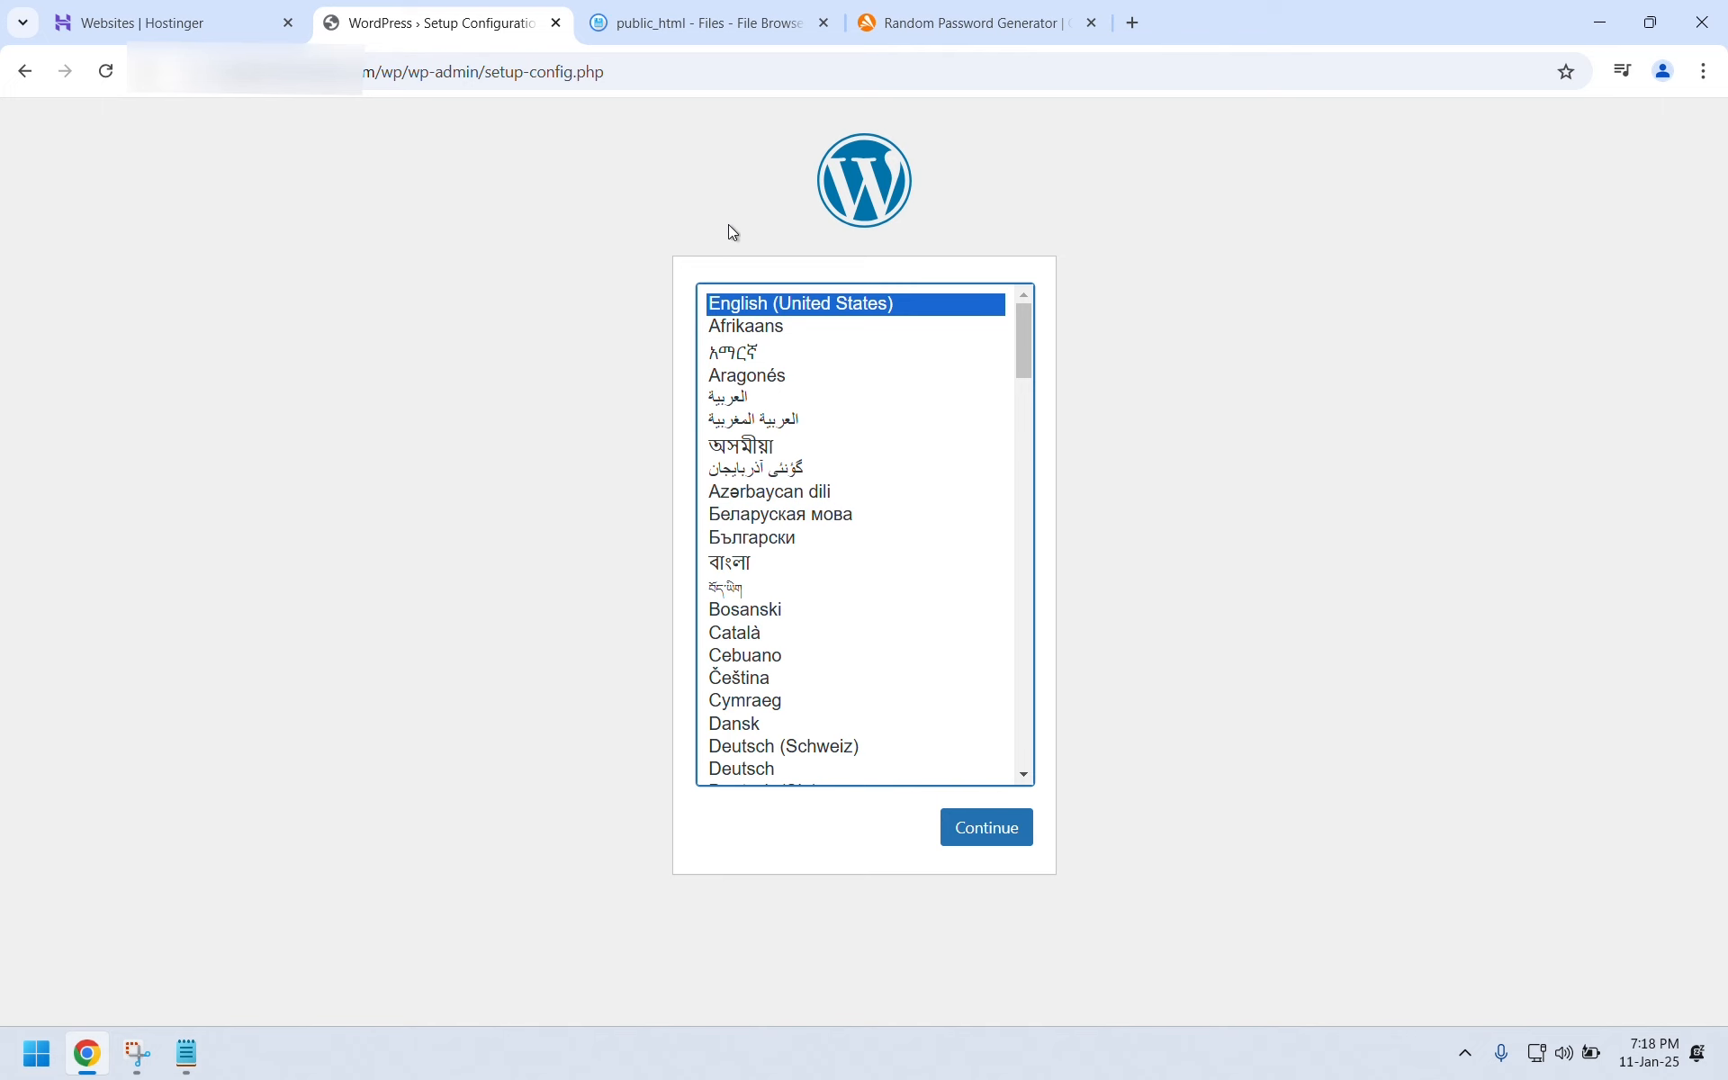
pyautogui.click(993, 826)
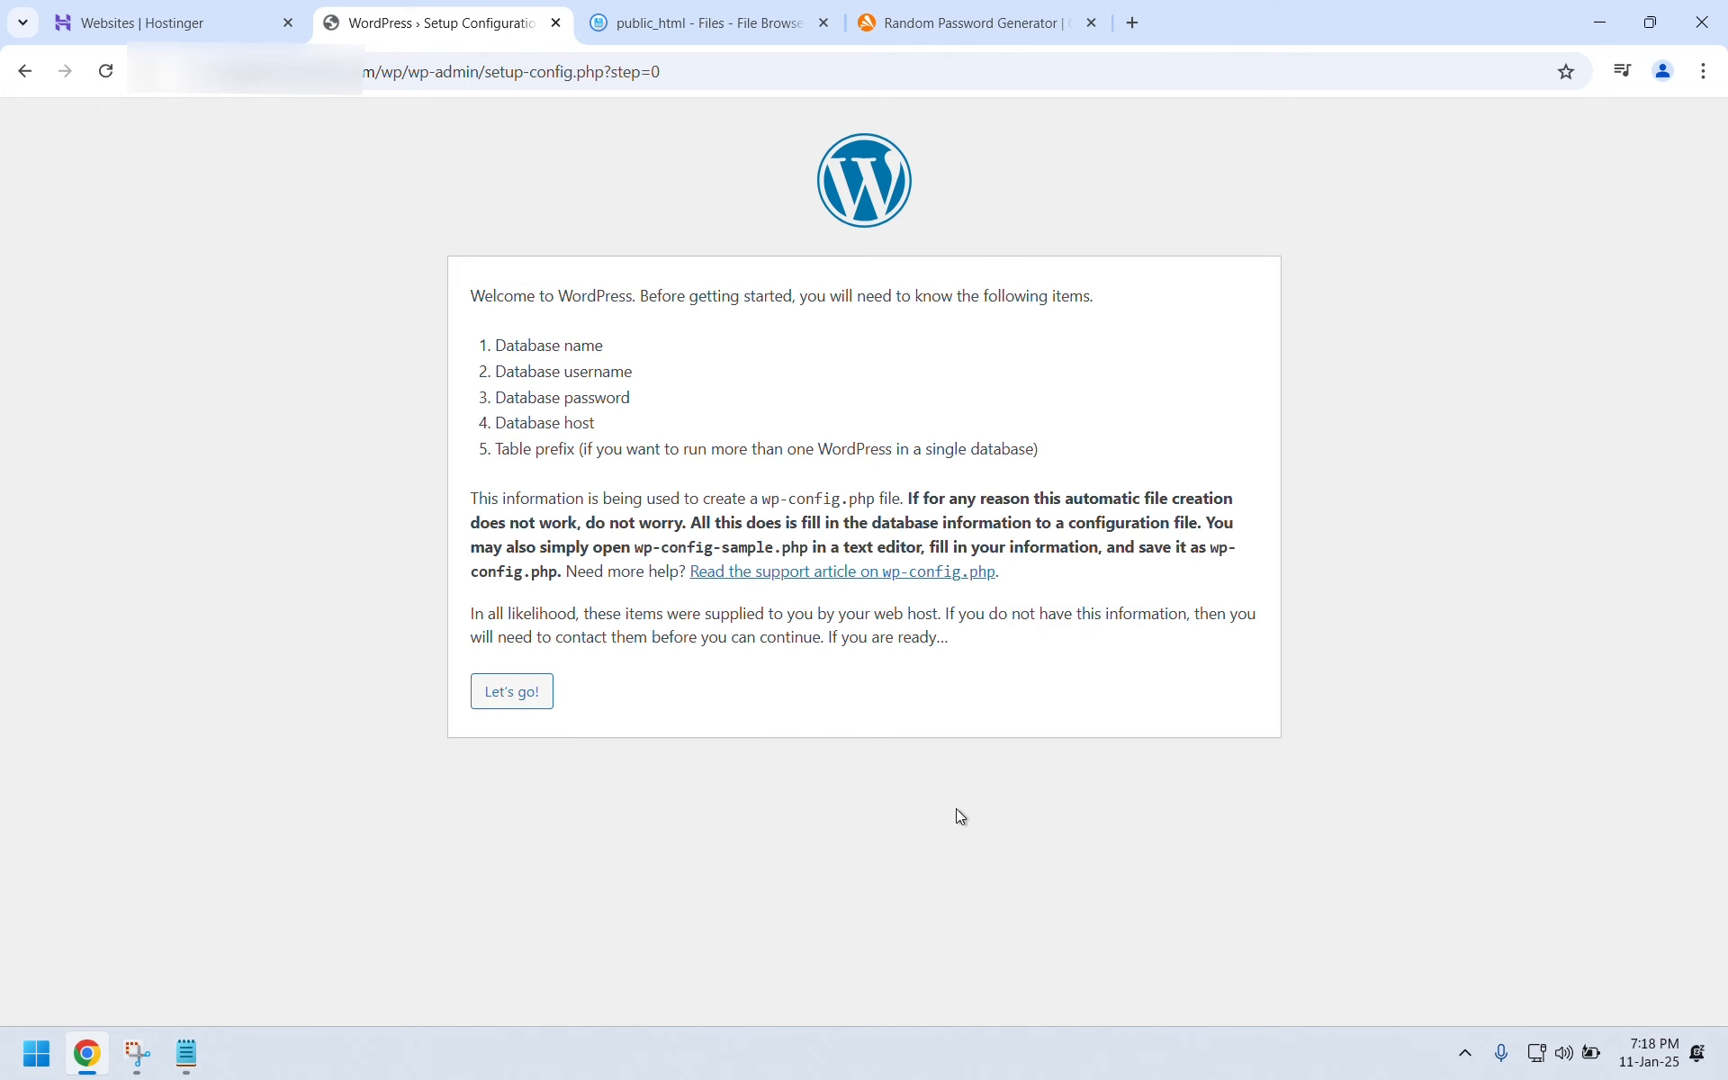
pyautogui.click(515, 698)
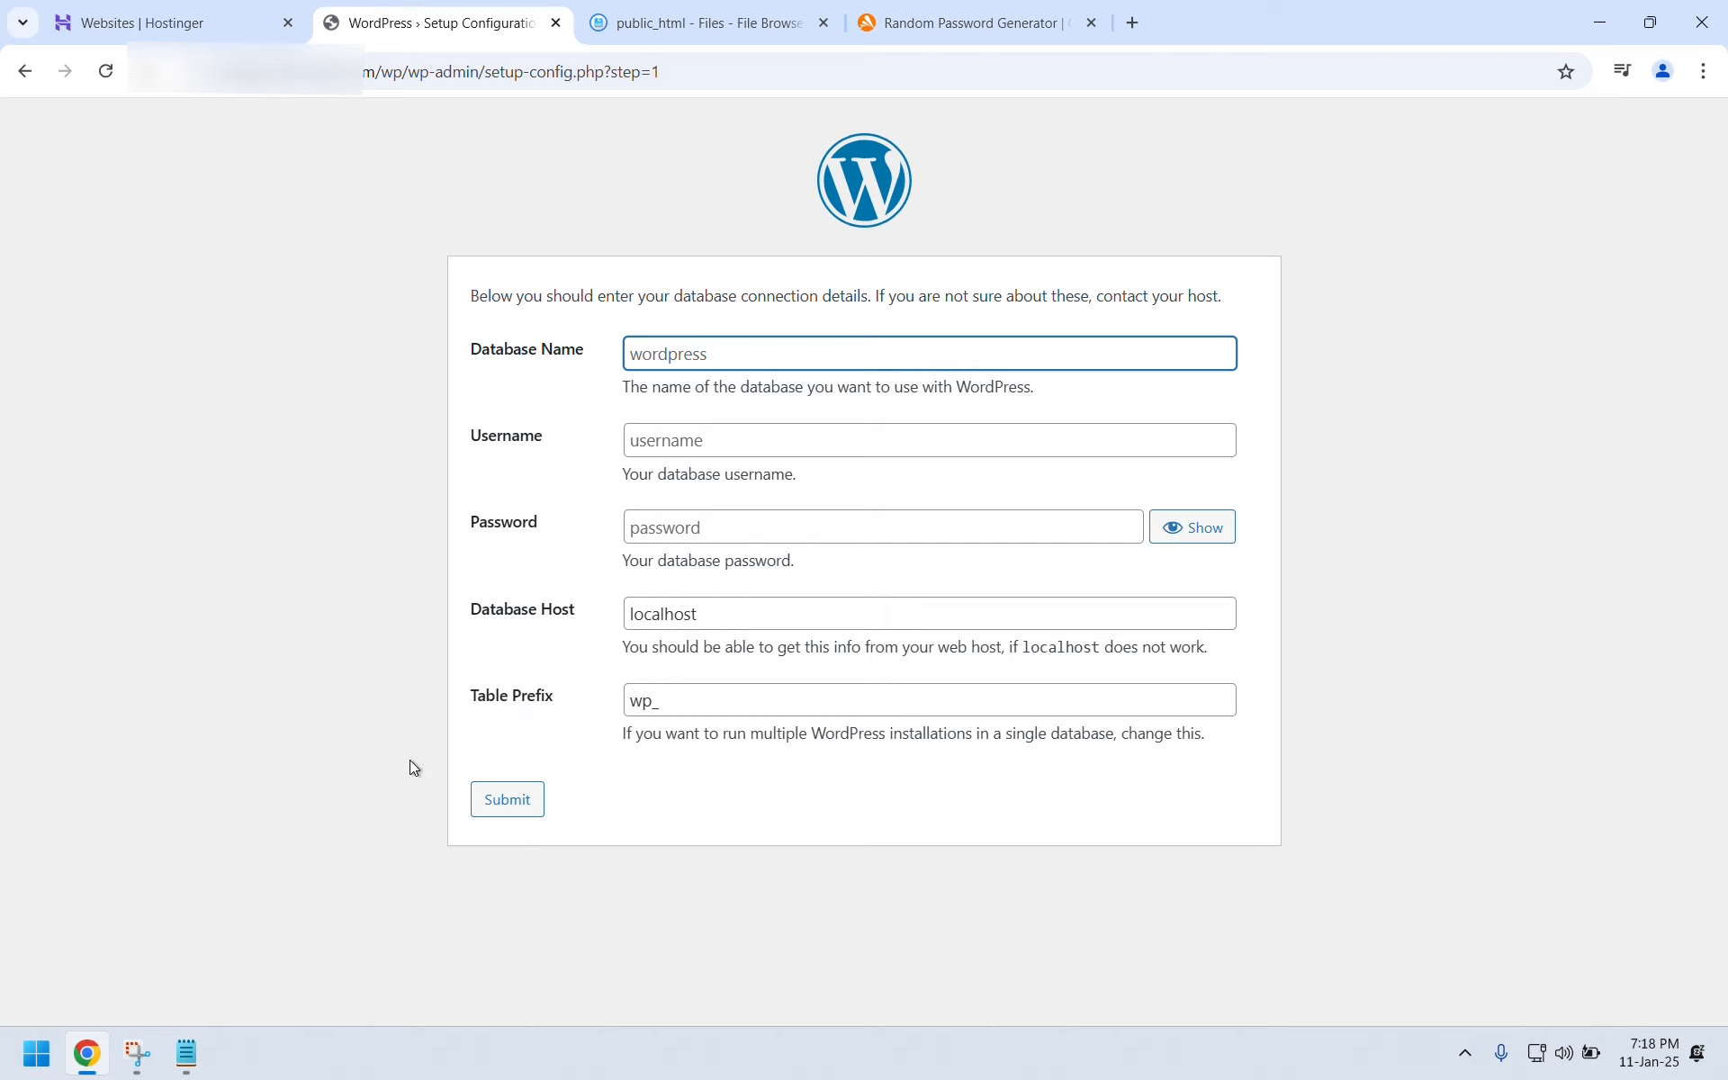
# Fill WordPress's Database Name and Username fields with the database username copied from Notepad.
pyautogui.click(185, 1053)
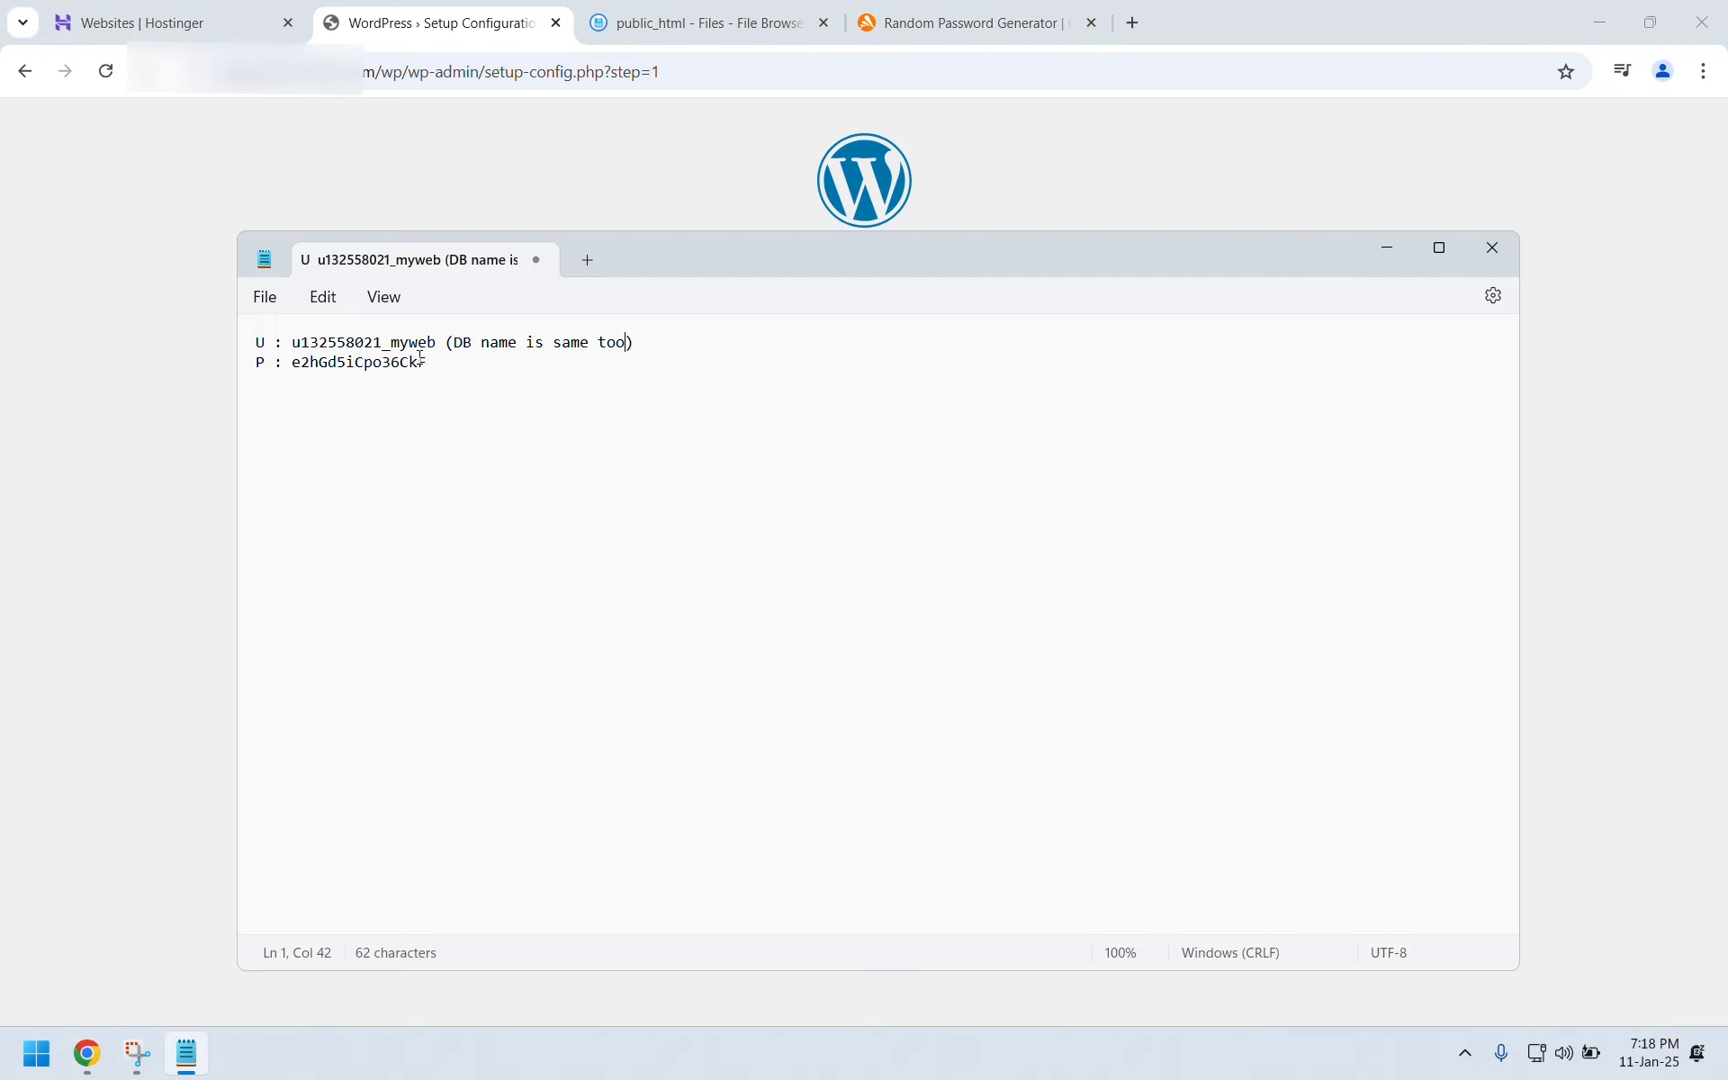
pyautogui.moveTo(434, 347); pyautogui.dragTo(298, 349)
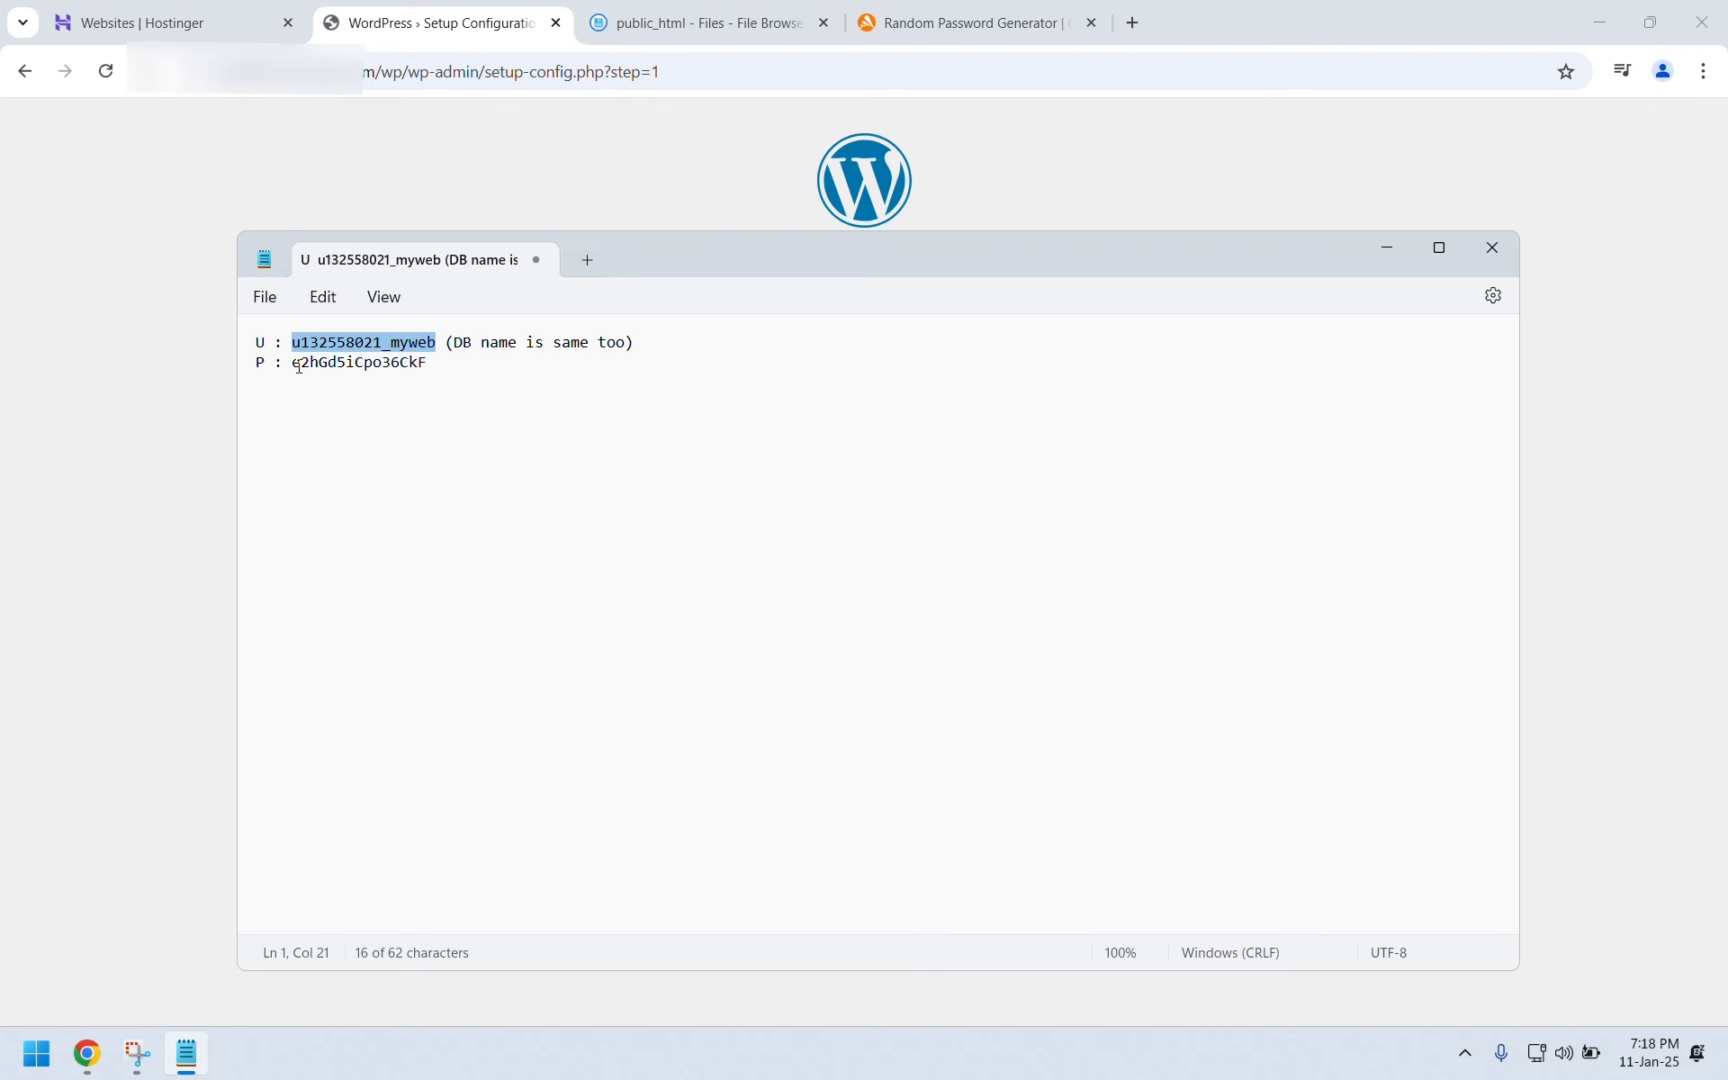
pyautogui.click(187, 333)
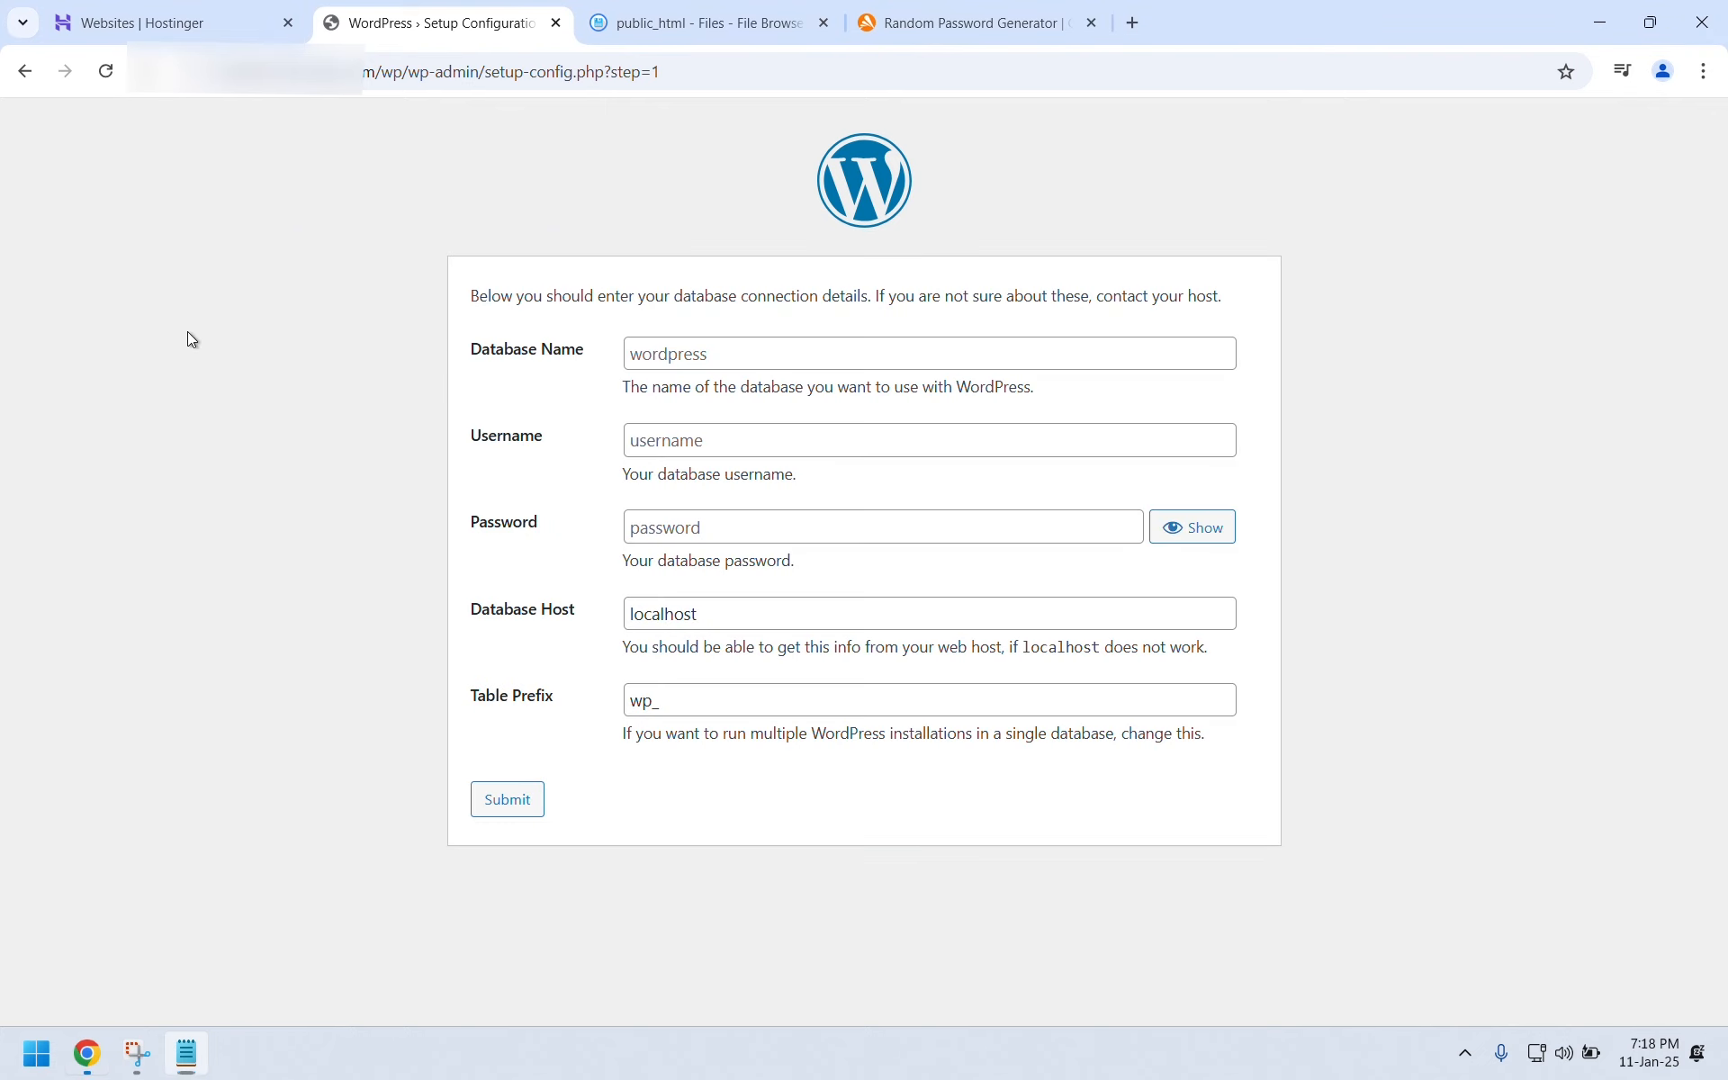
pyautogui.click(663, 356)
pyautogui.hotkey('ctrl', 'v')
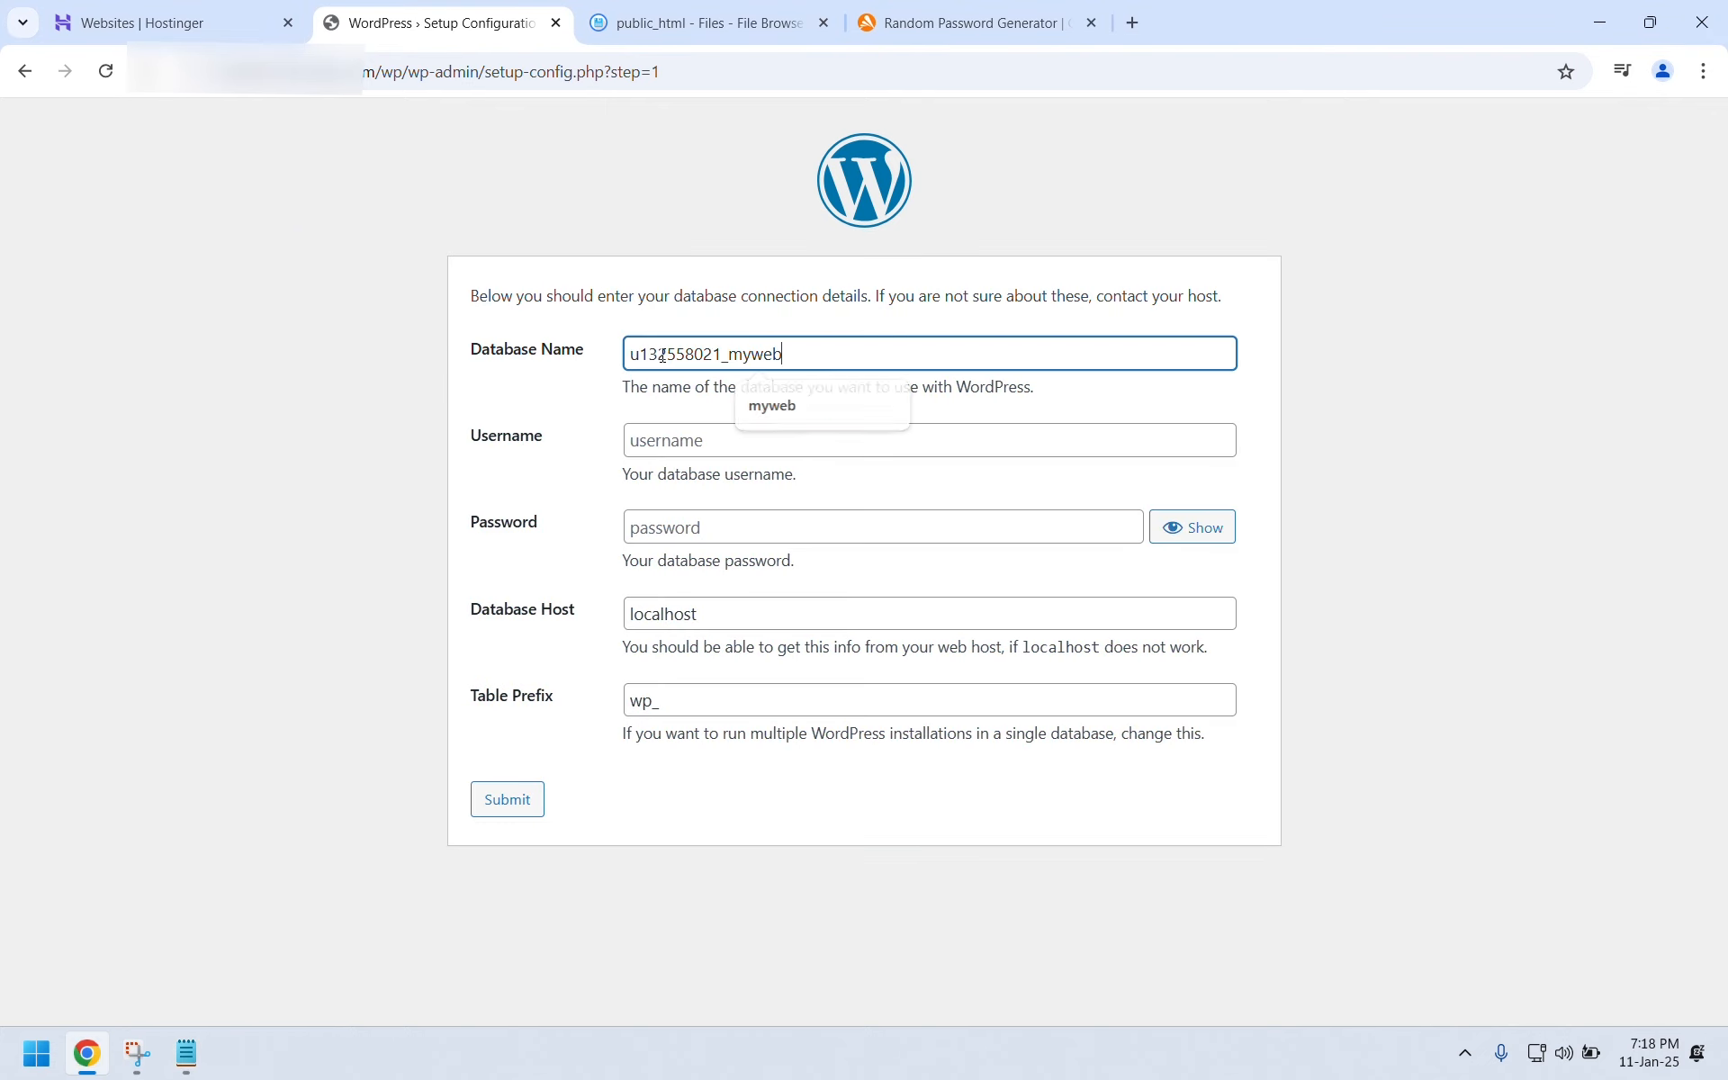
pyautogui.click(661, 439)
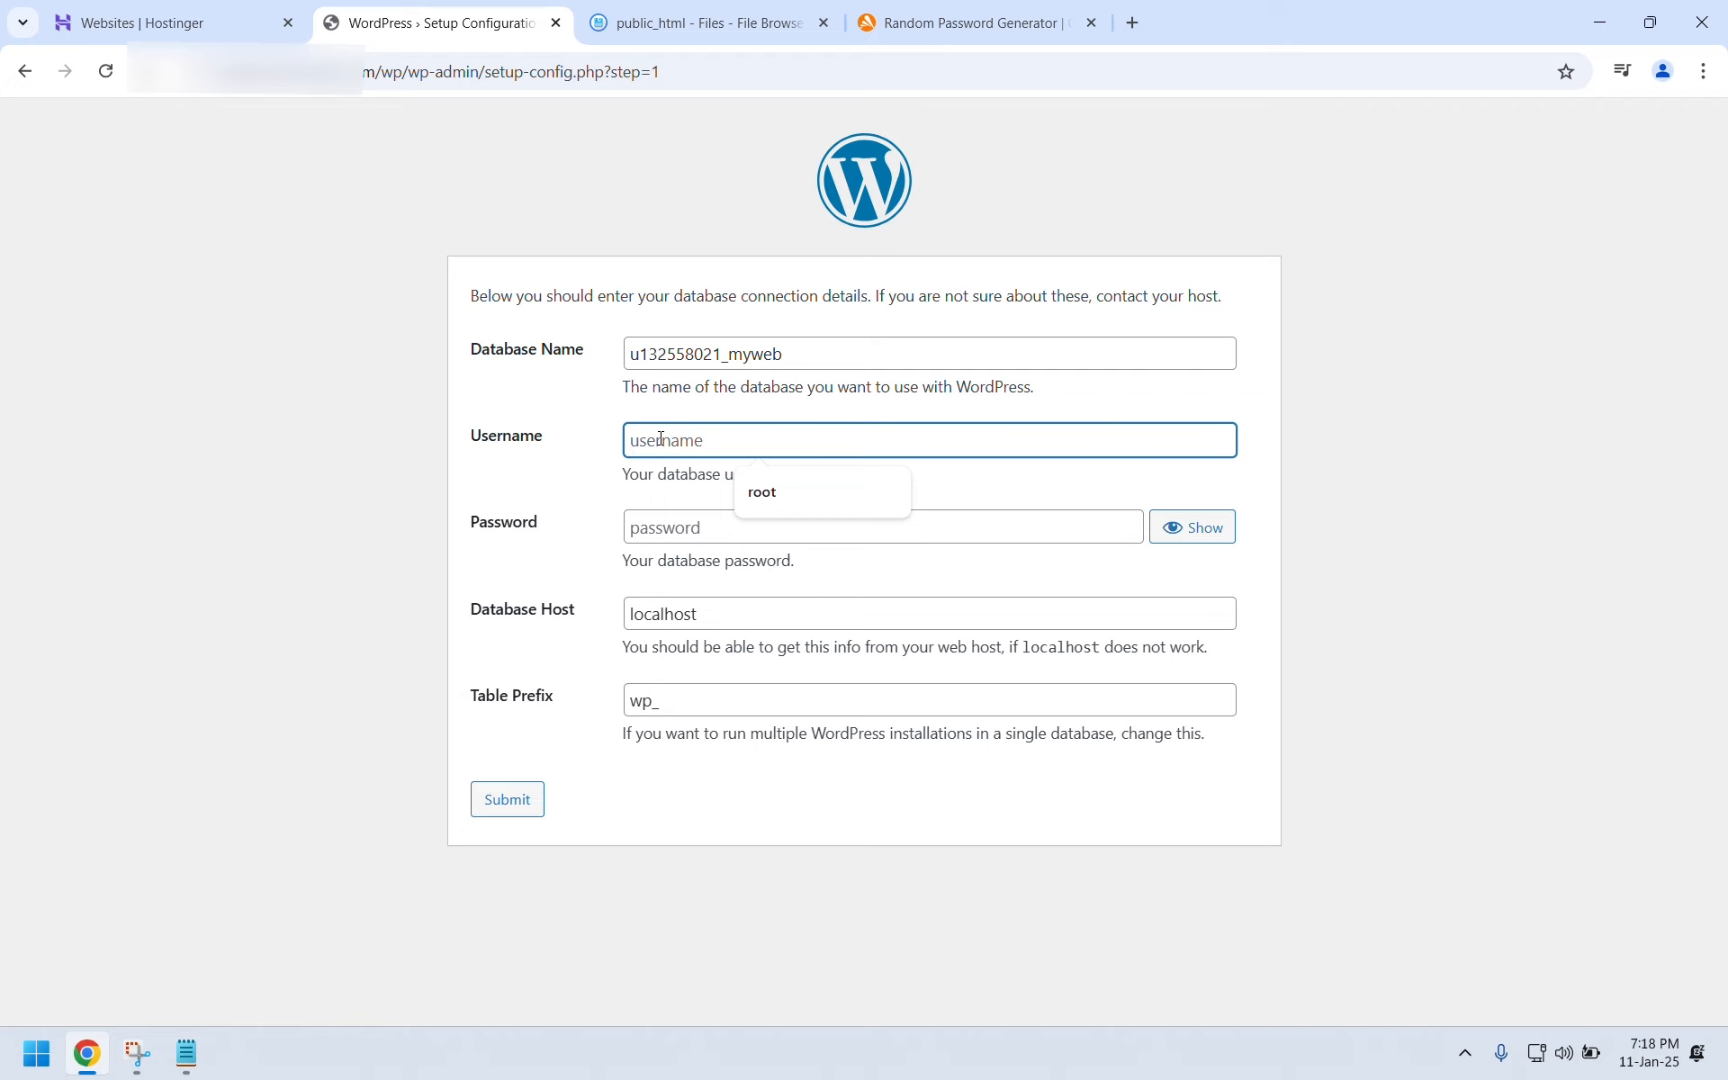
pyautogui.hotkey('ctrl', 'v')
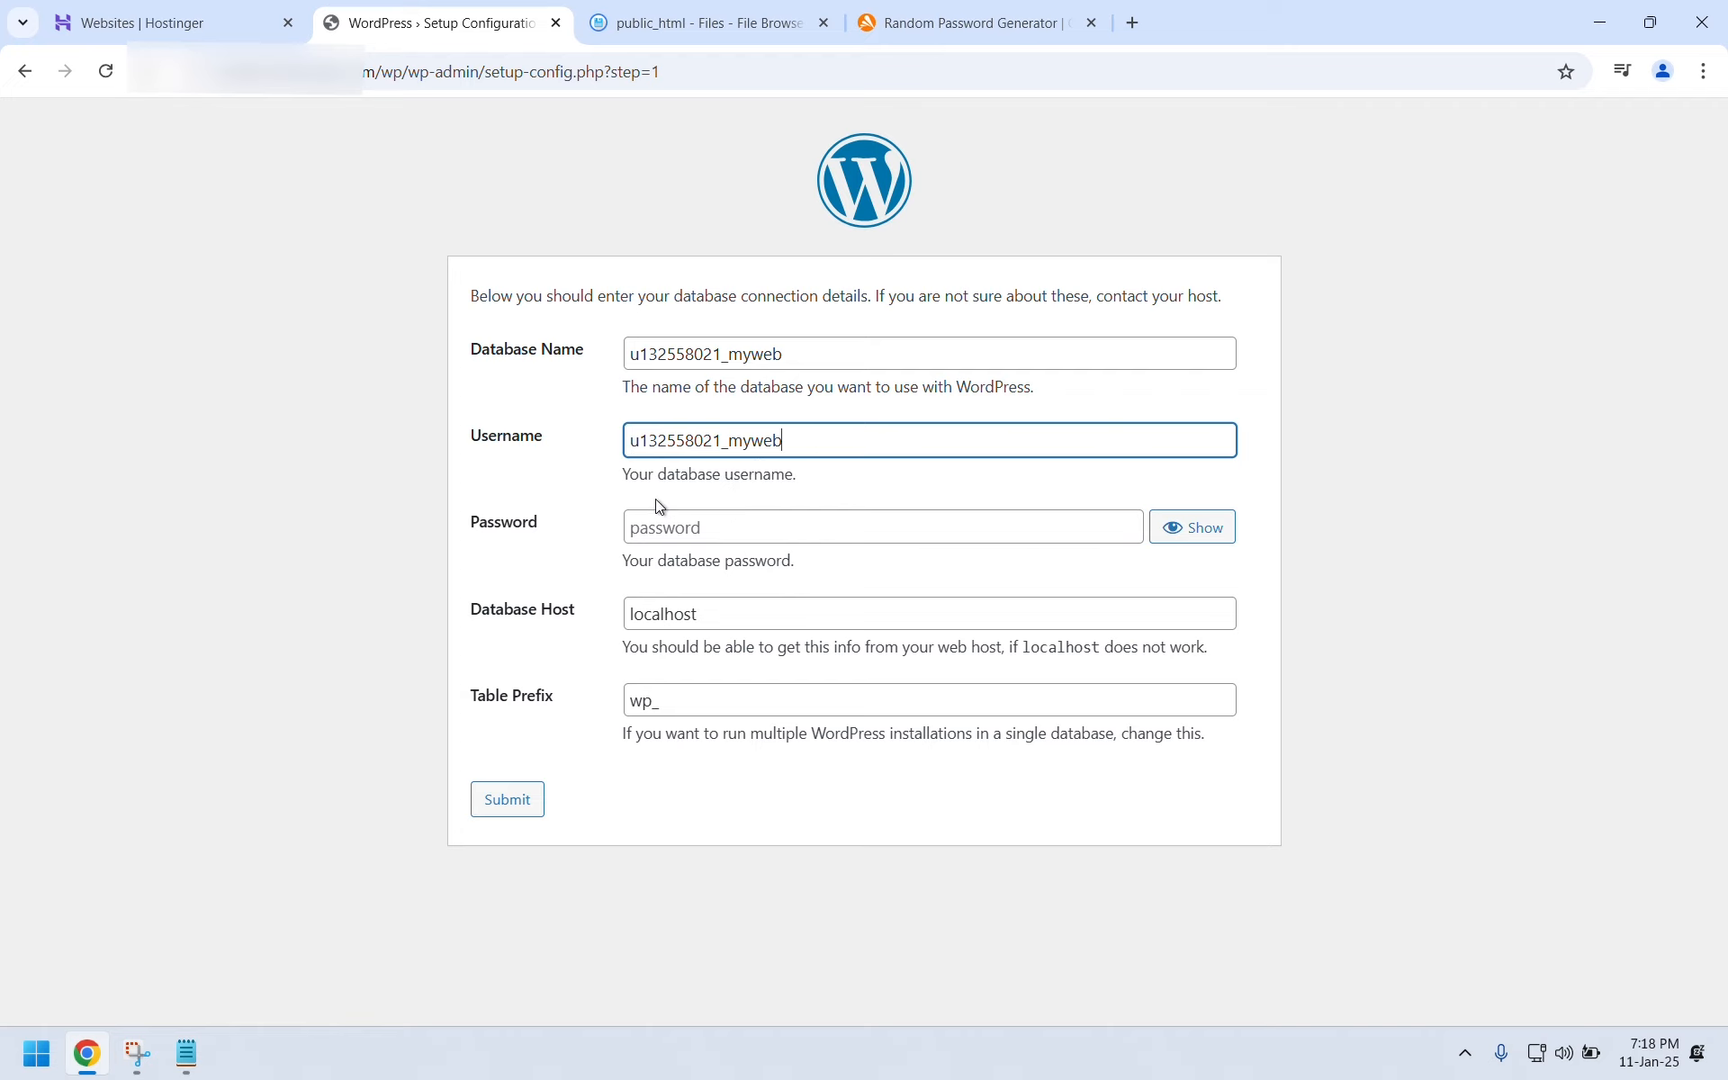
# Paste the saved database password from Notepad and submit the connection details.
pyautogui.click(651, 527)
pyautogui.click(187, 1053)
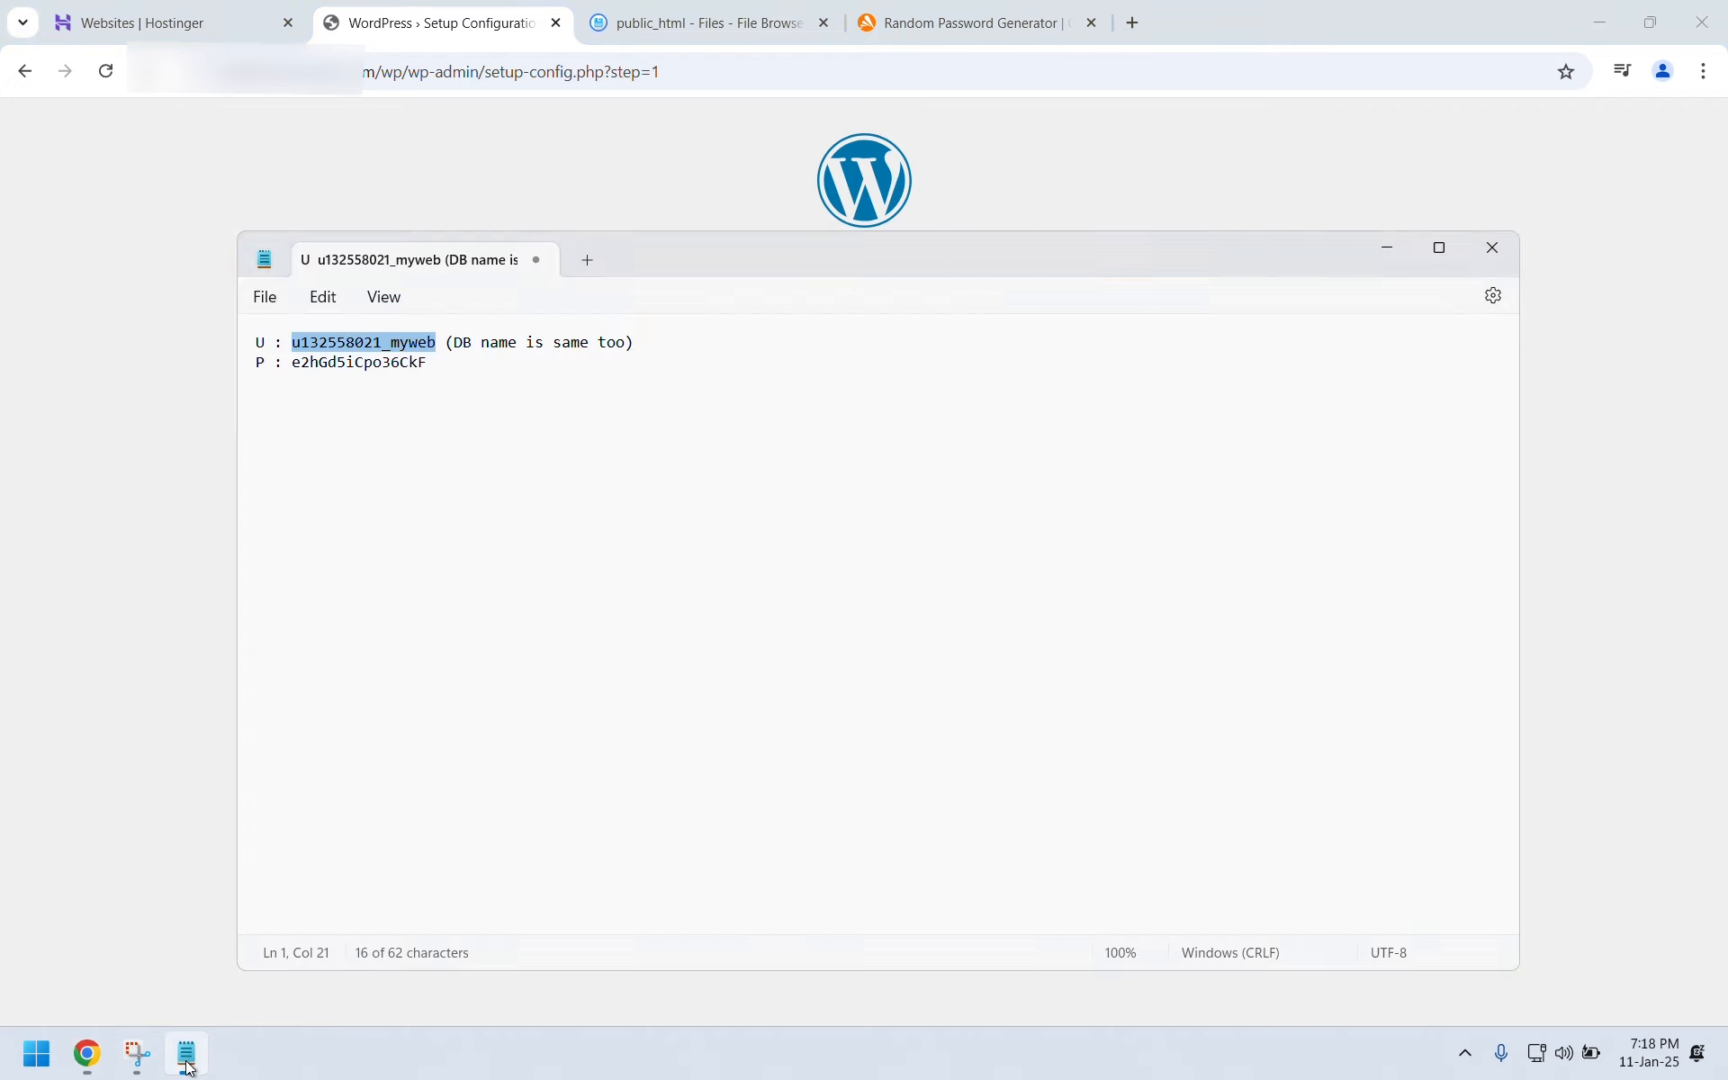
pyautogui.moveTo(429, 364); pyautogui.dragTo(298, 367)
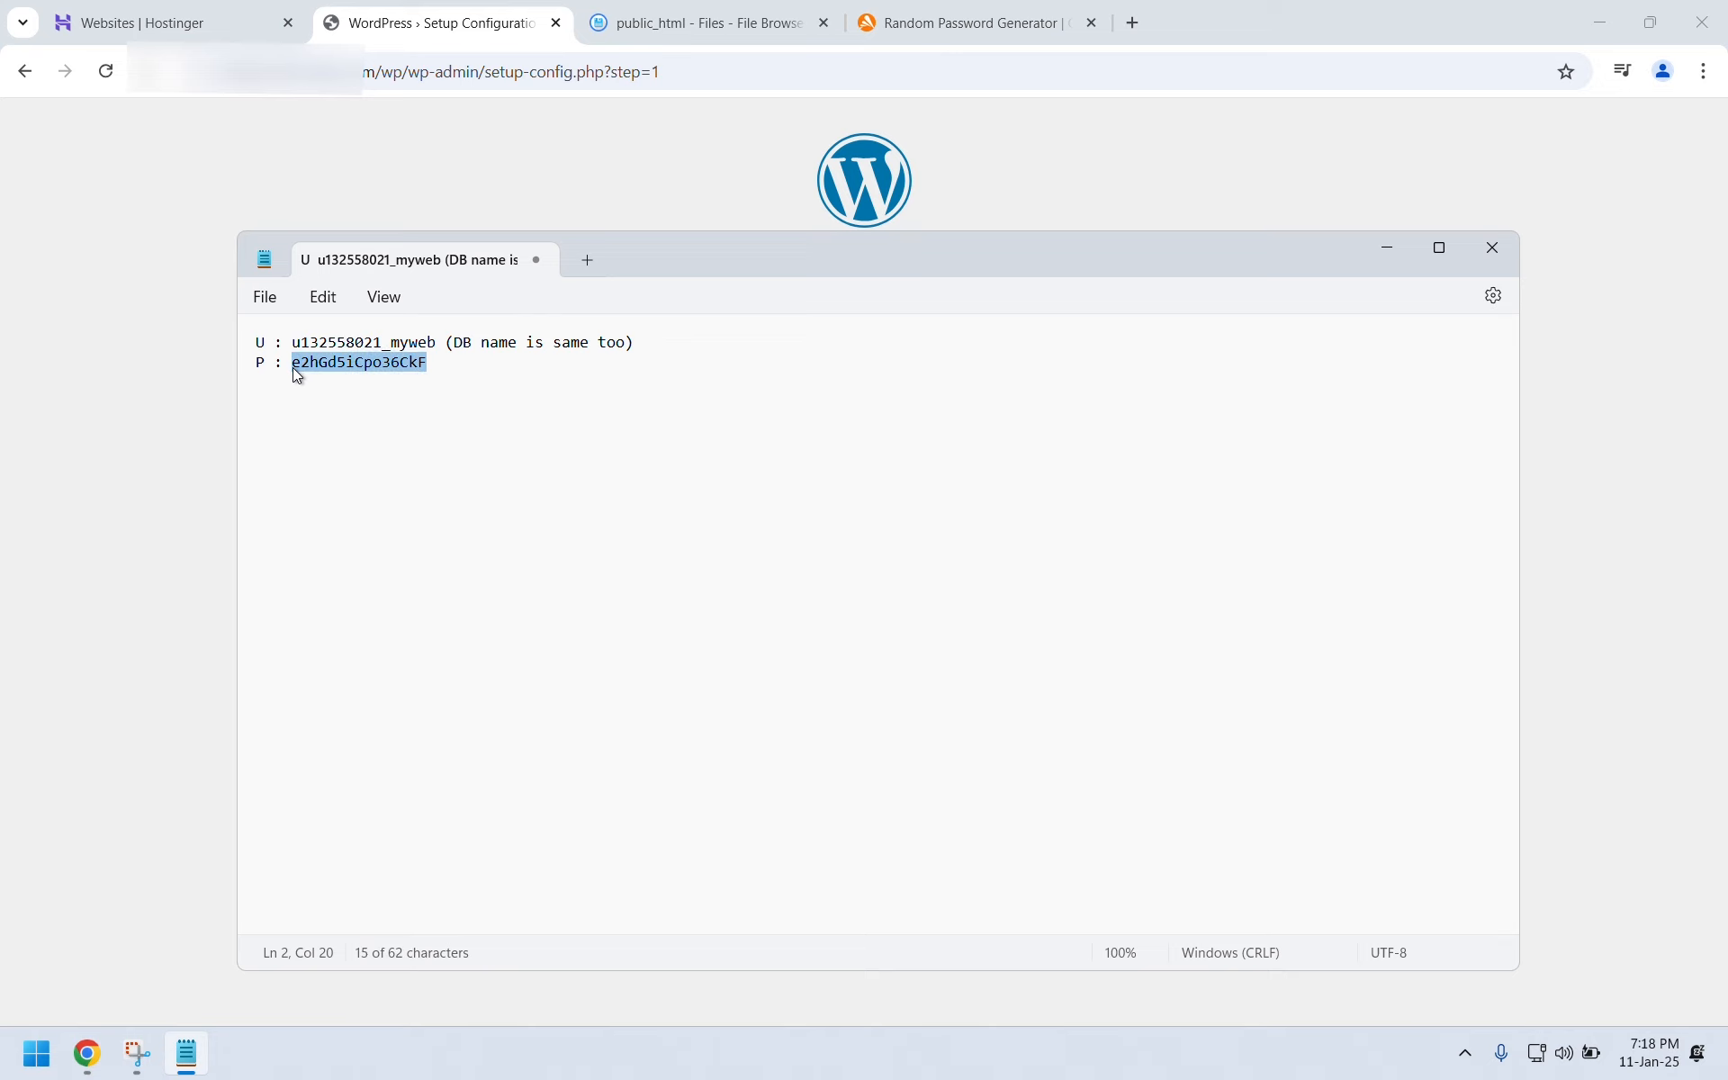
pyautogui.click(164, 381)
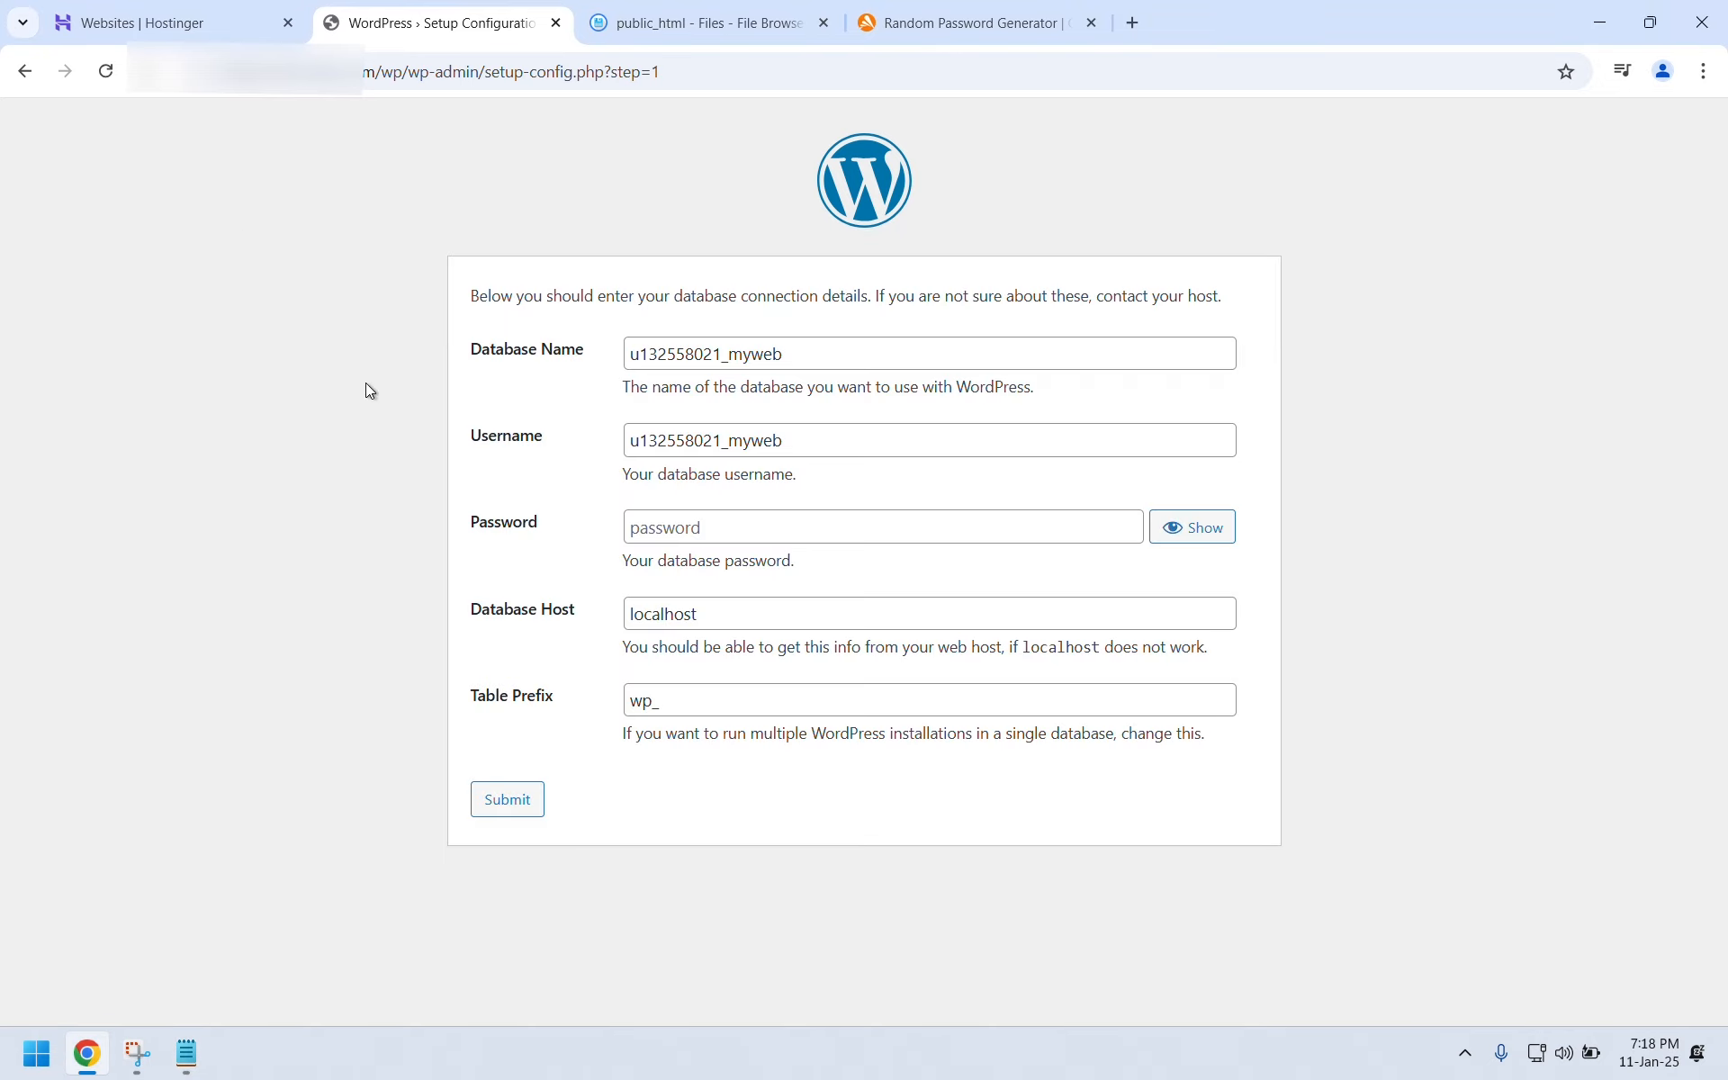
pyautogui.click(729, 522)
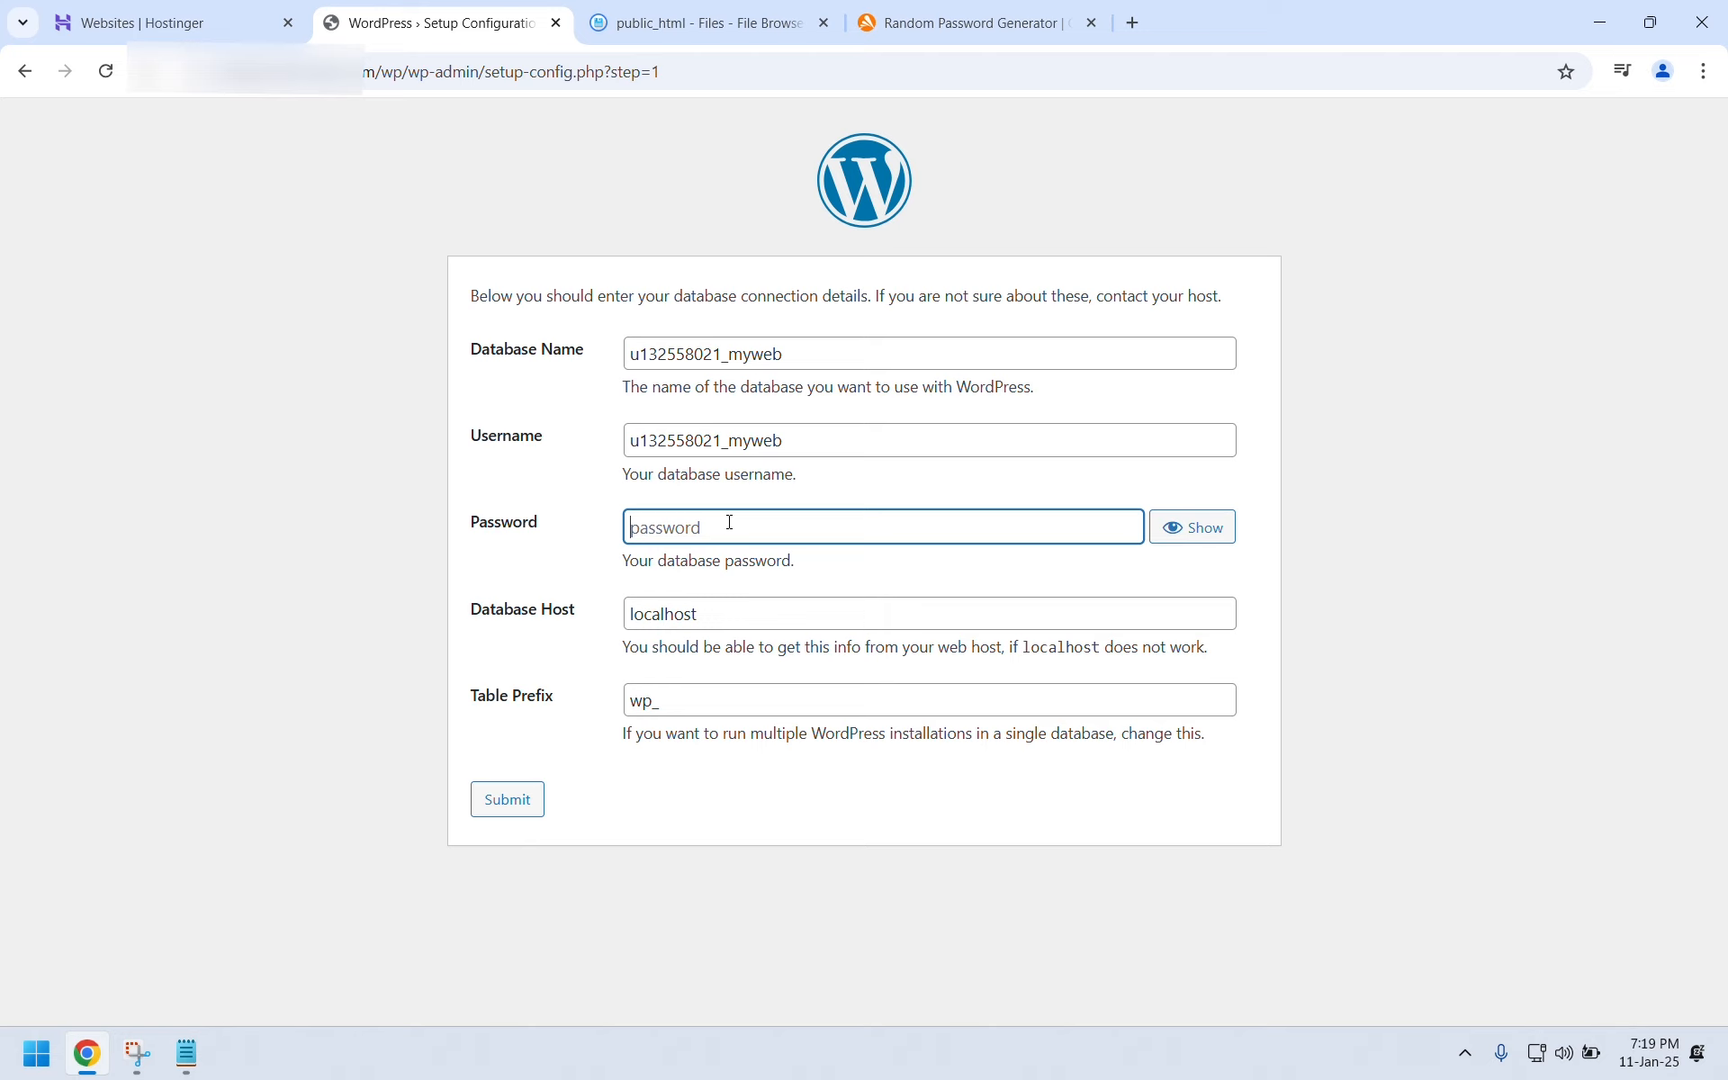
pyautogui.hotkey('ctrl', 'v')
pyautogui.click(495, 805)
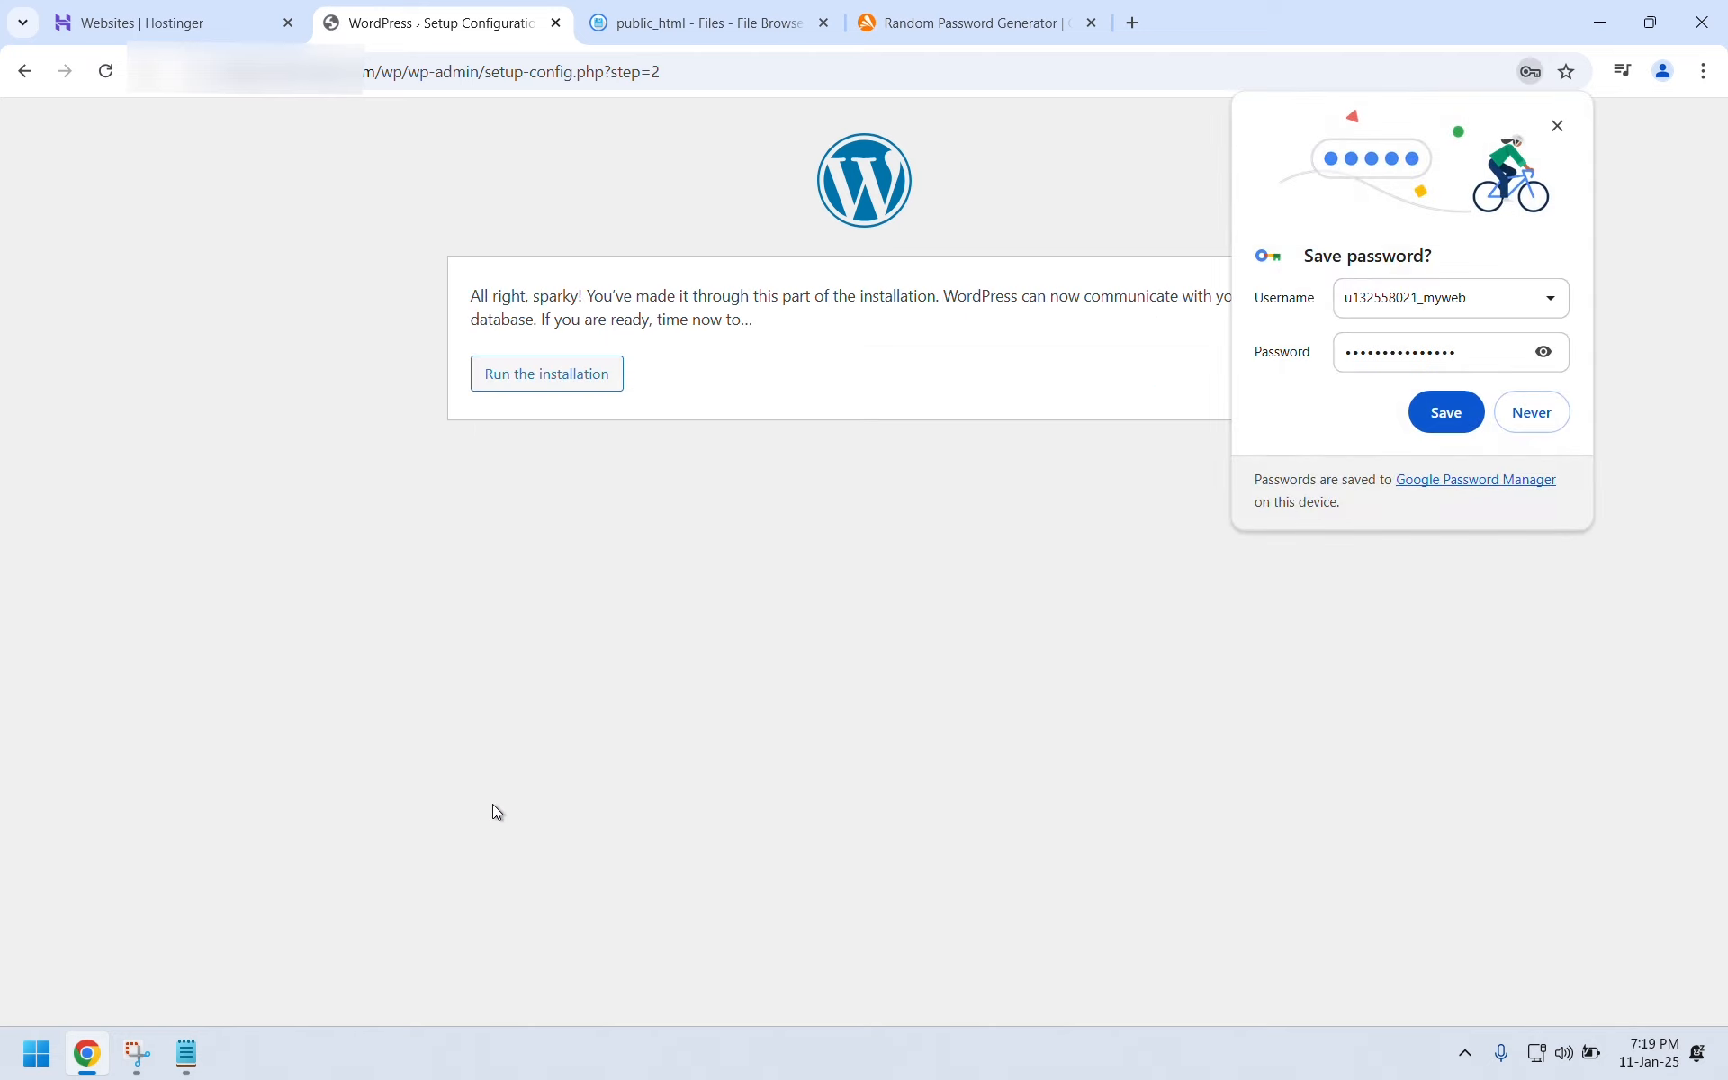
pyautogui.click(1558, 125)
# Run the installation and set the site title to 'My First Wordpress Website'.
pyautogui.click(587, 382)
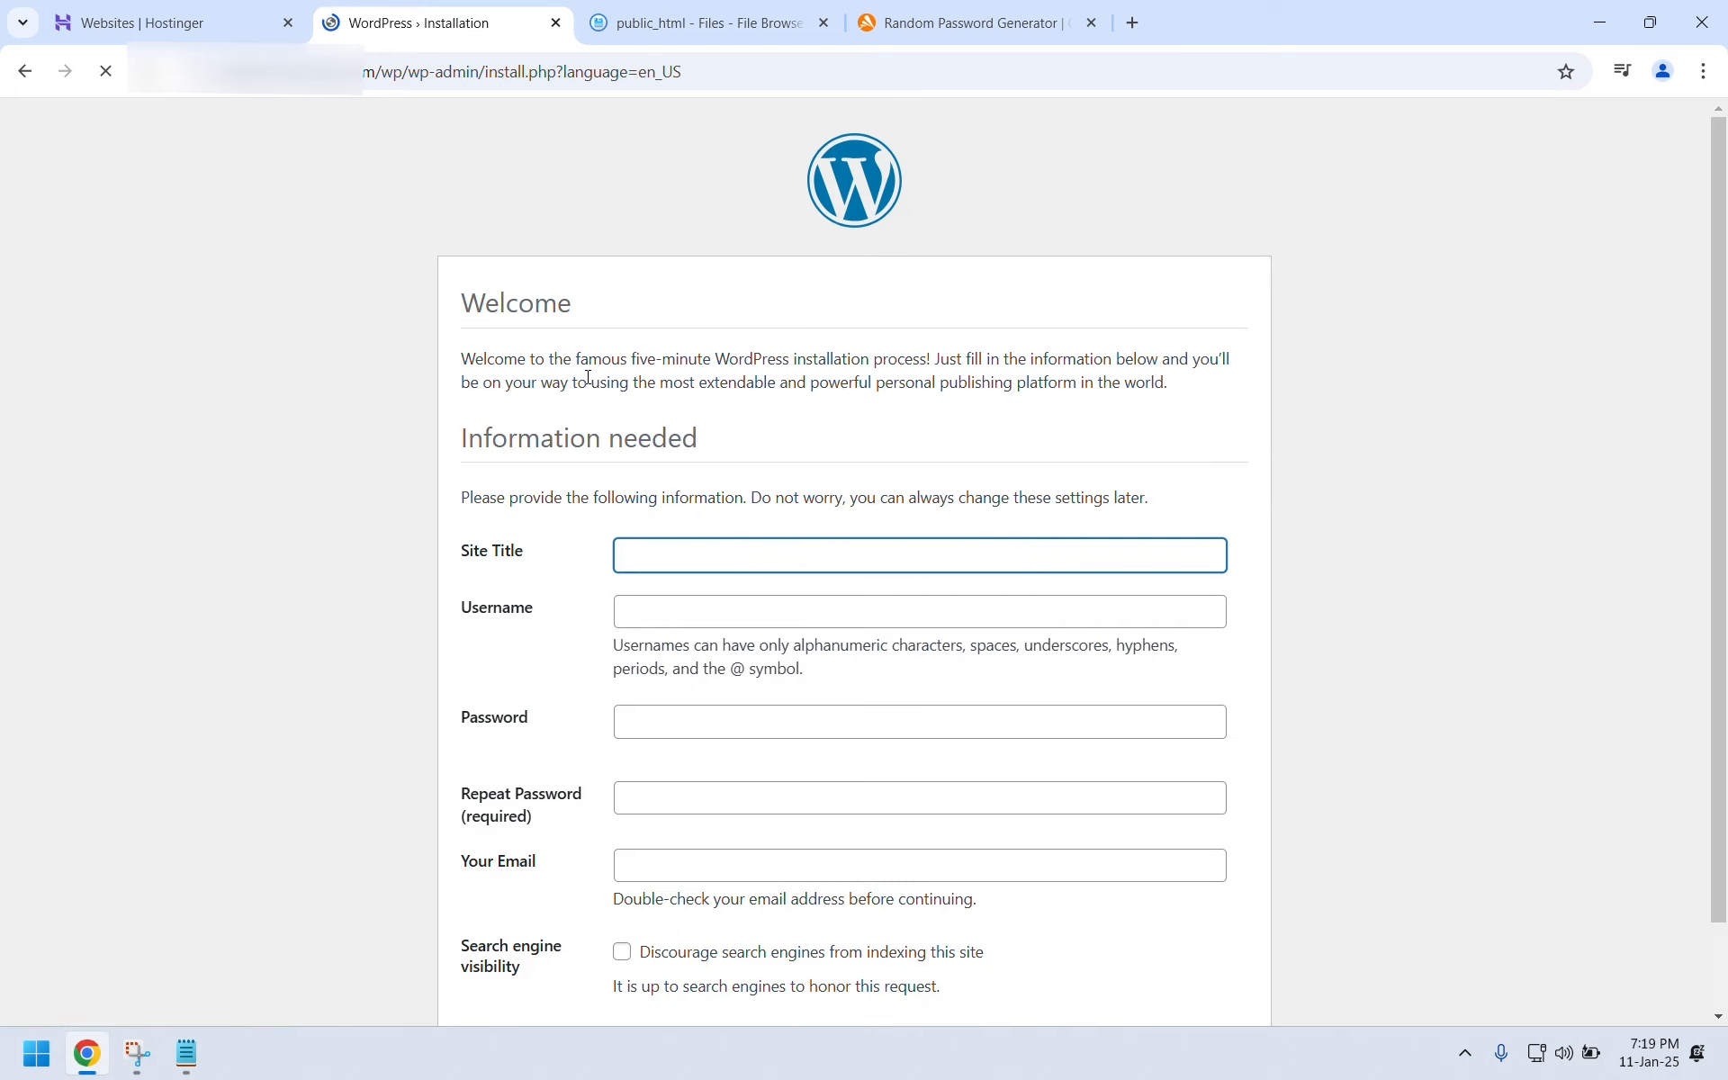
pyautogui.write('My')
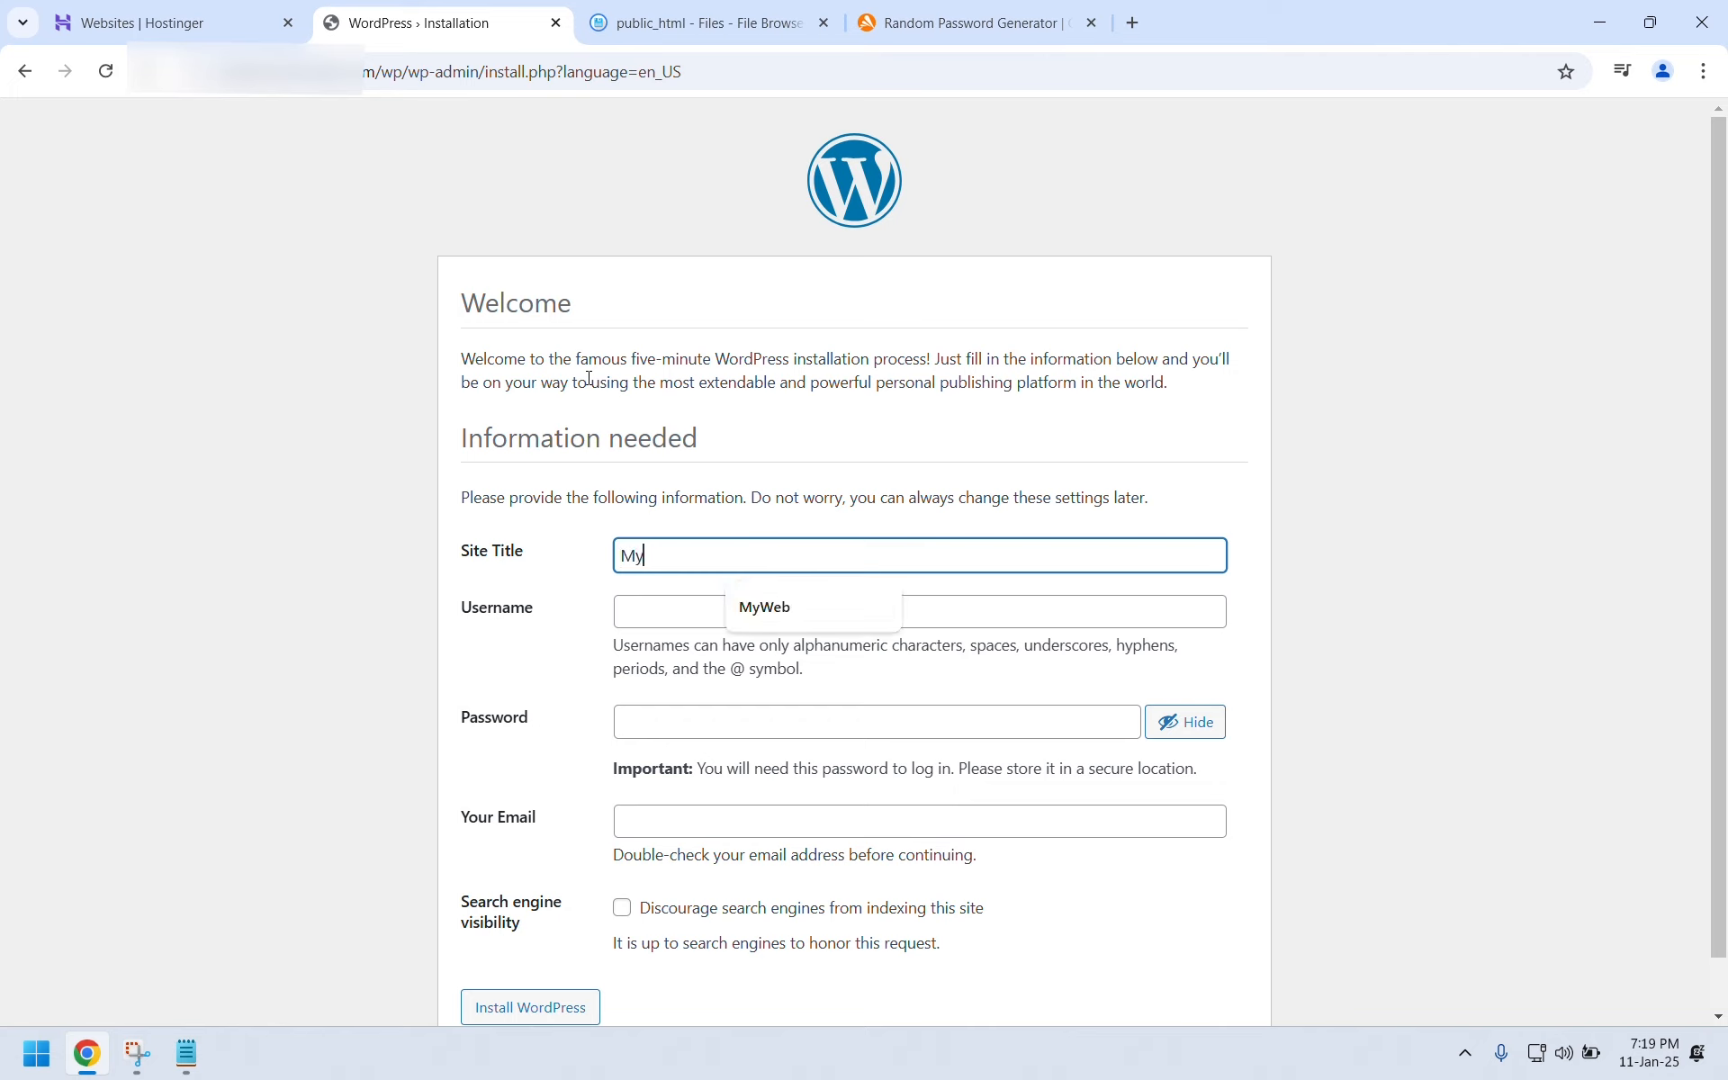
pyautogui.write('web')
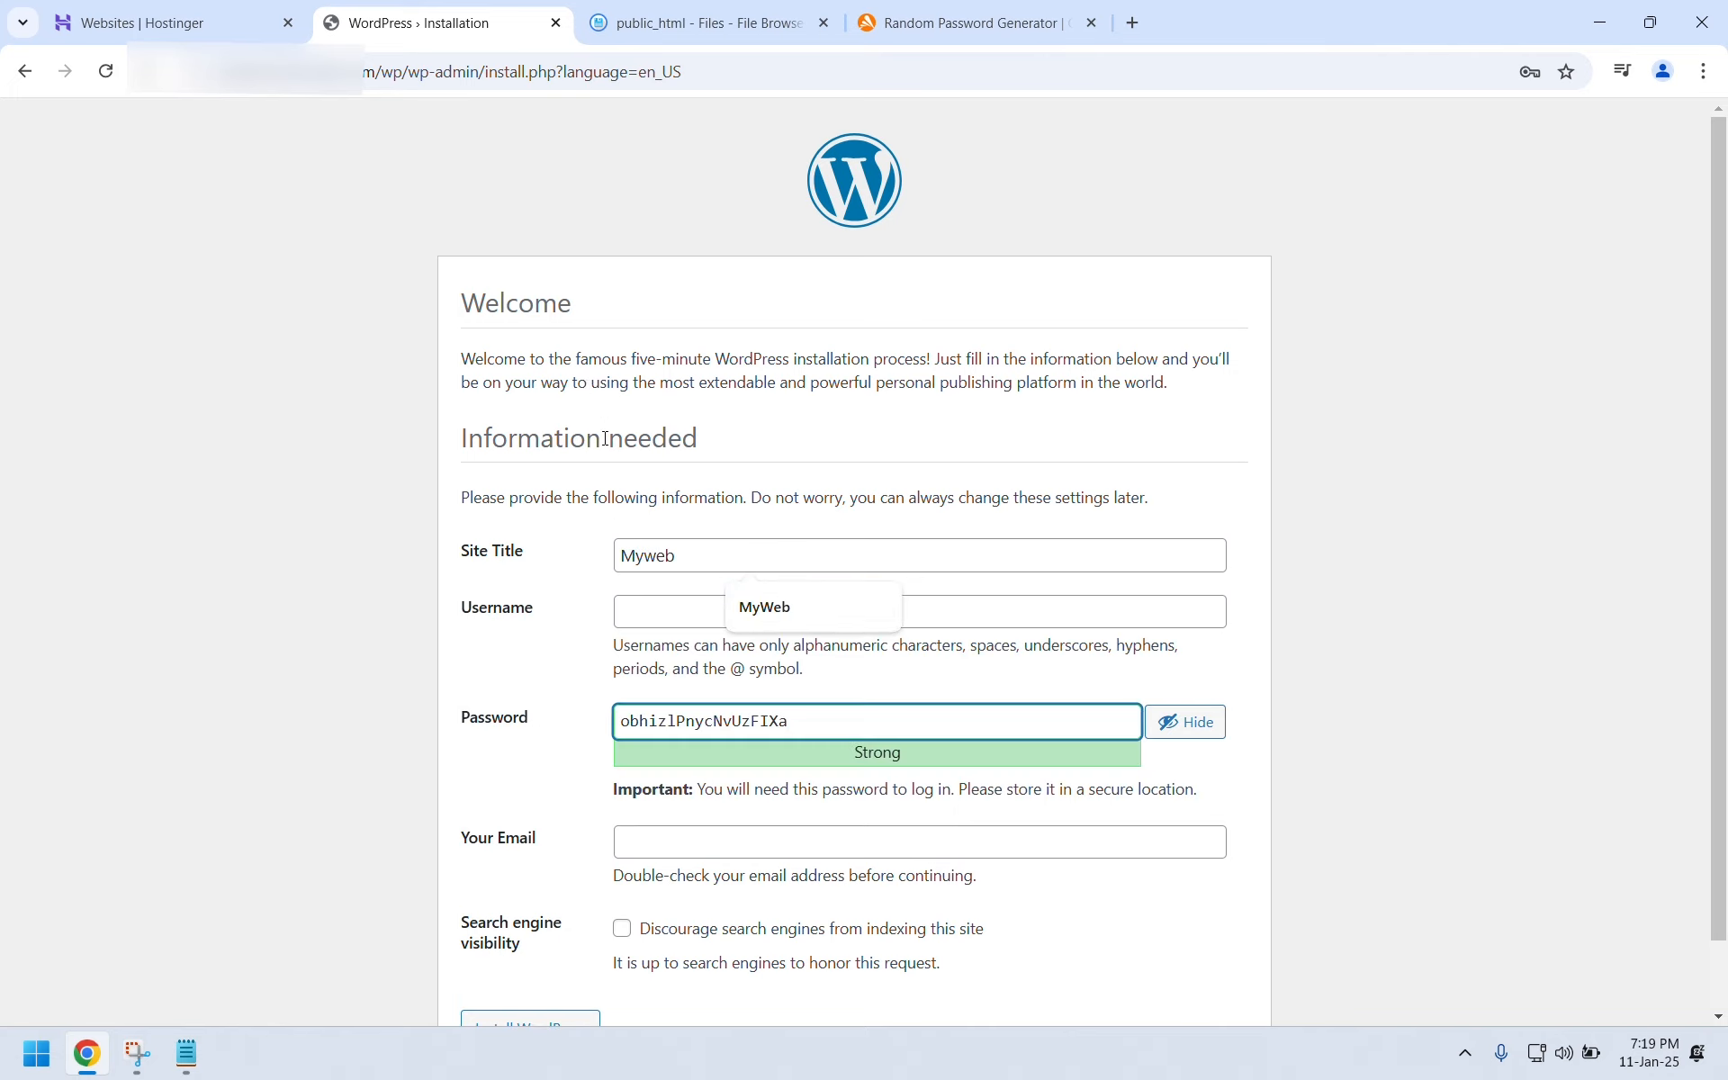
pyautogui.click(638, 609)
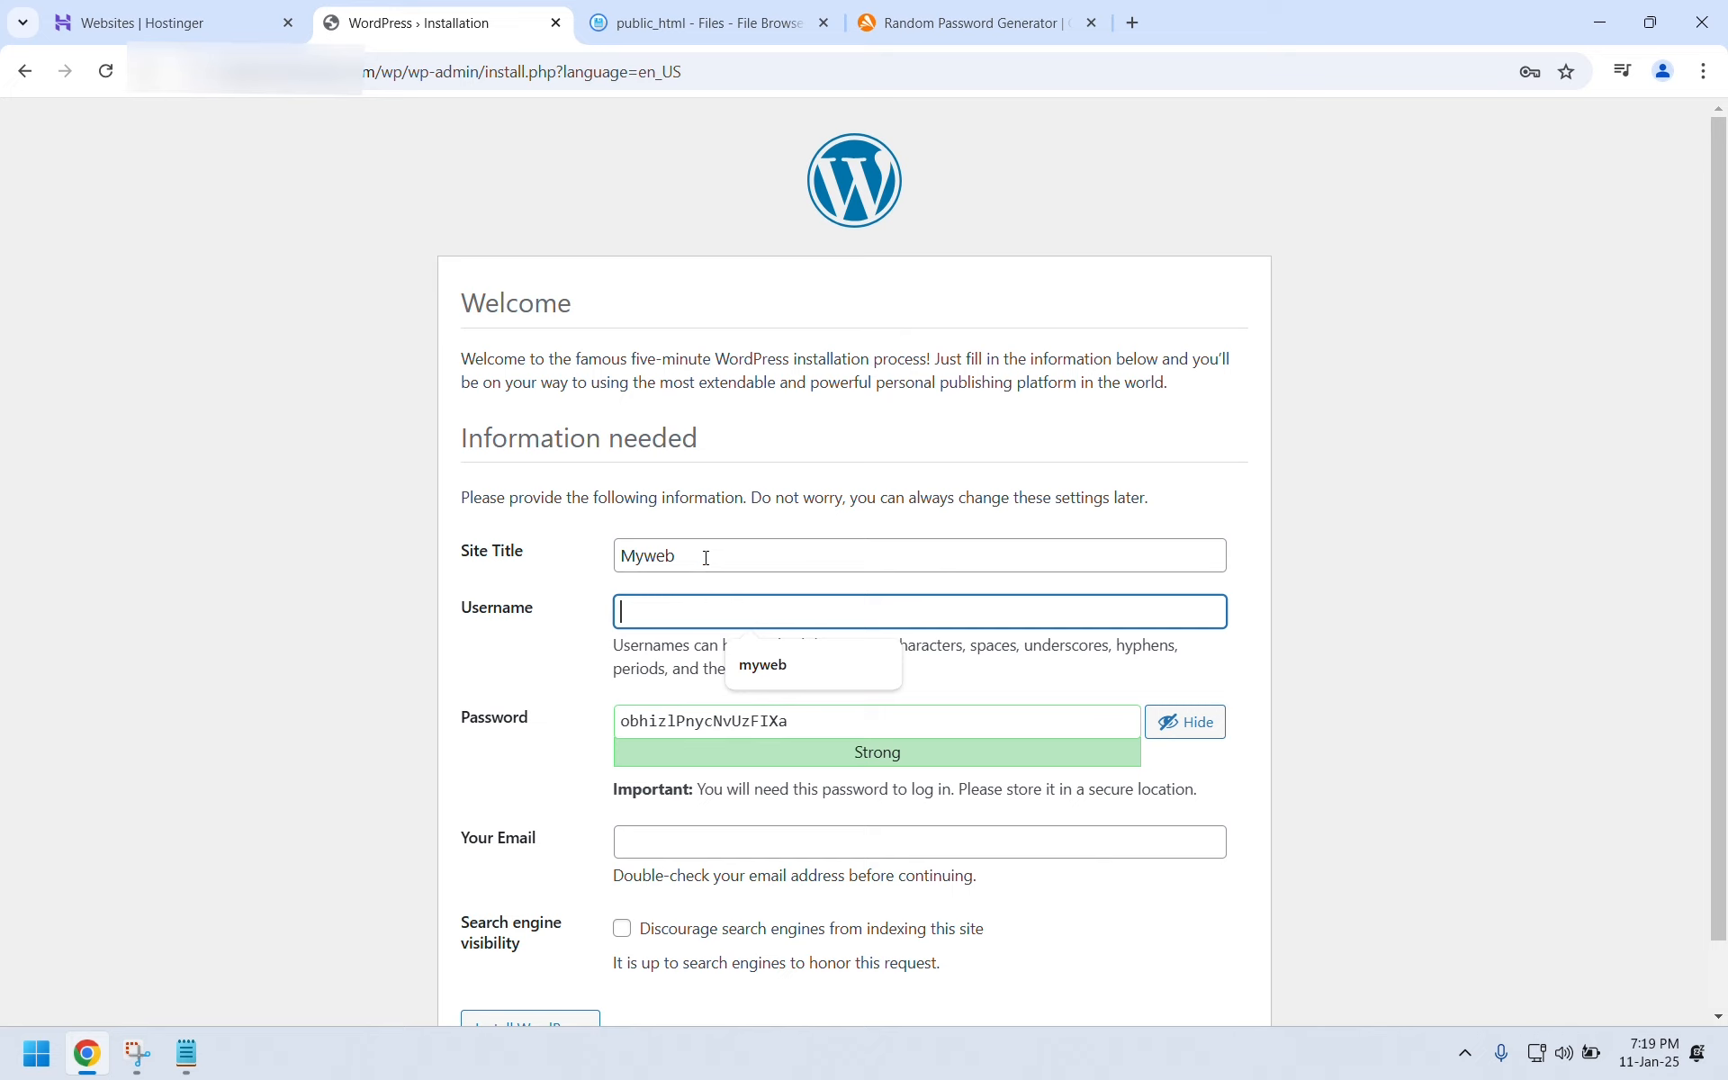
pyautogui.click(542, 556)
pyautogui.write('My')
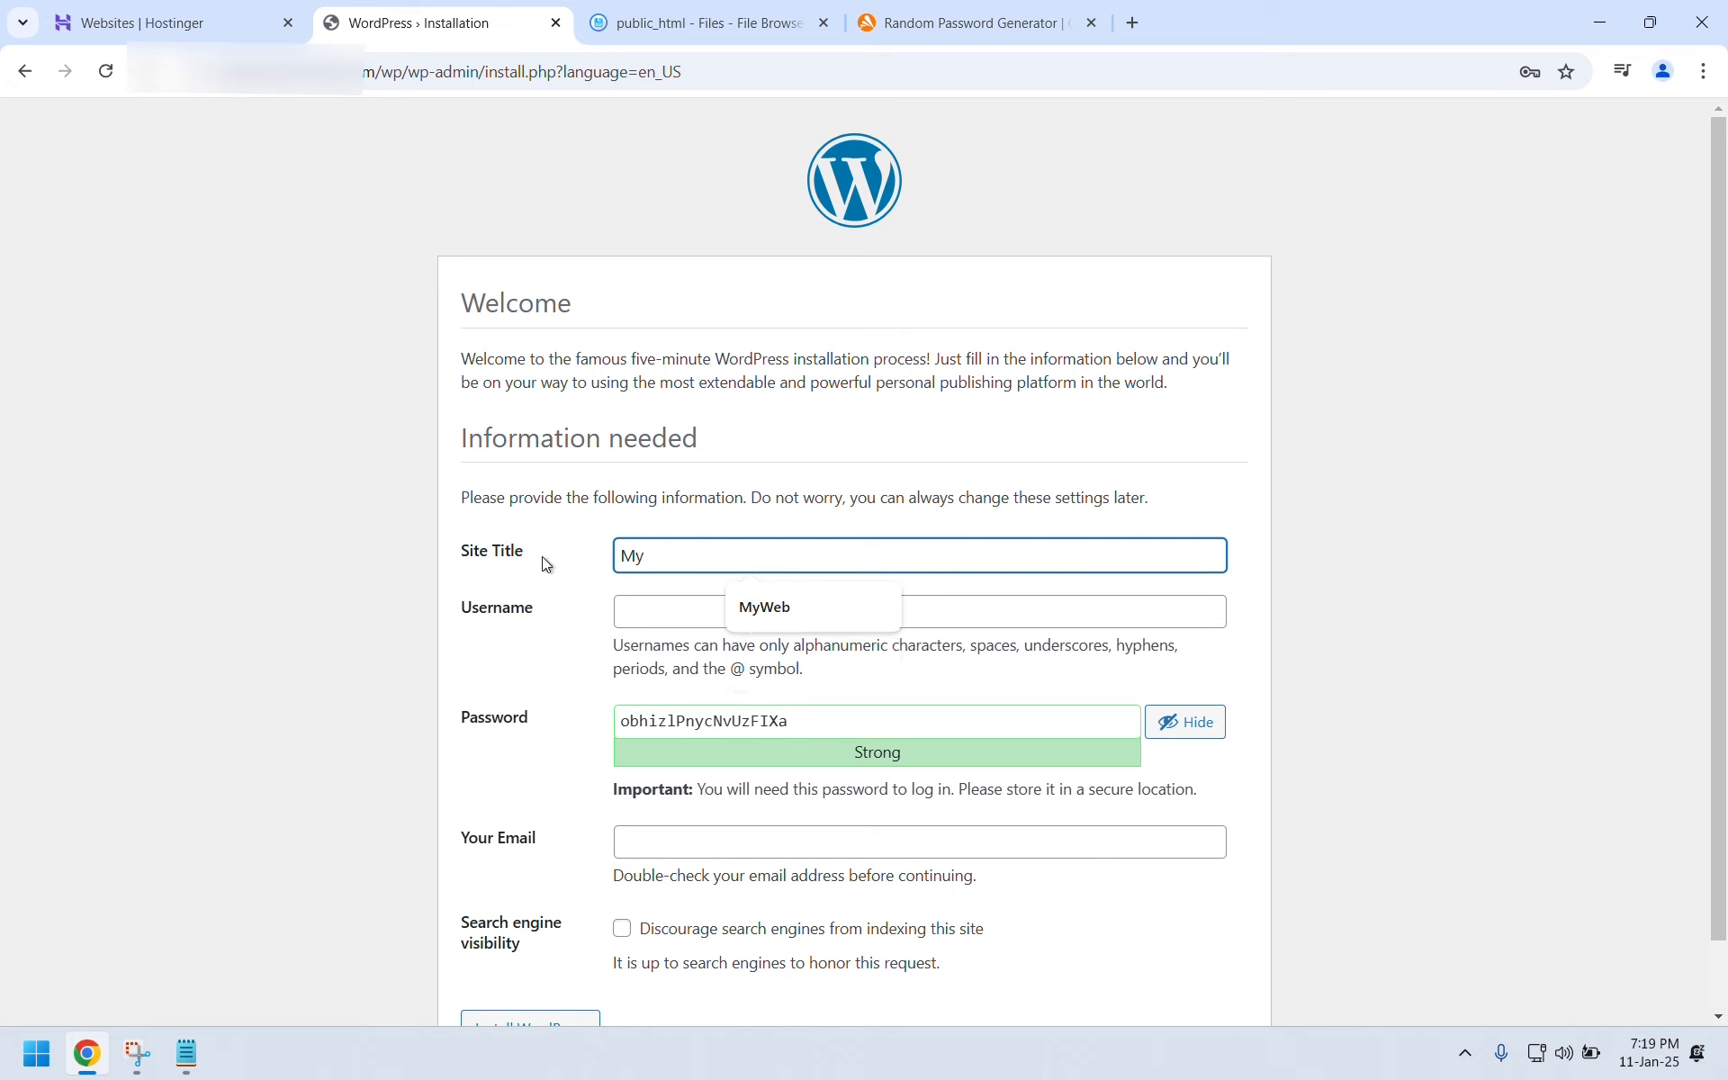
pyautogui.write(' Firs')
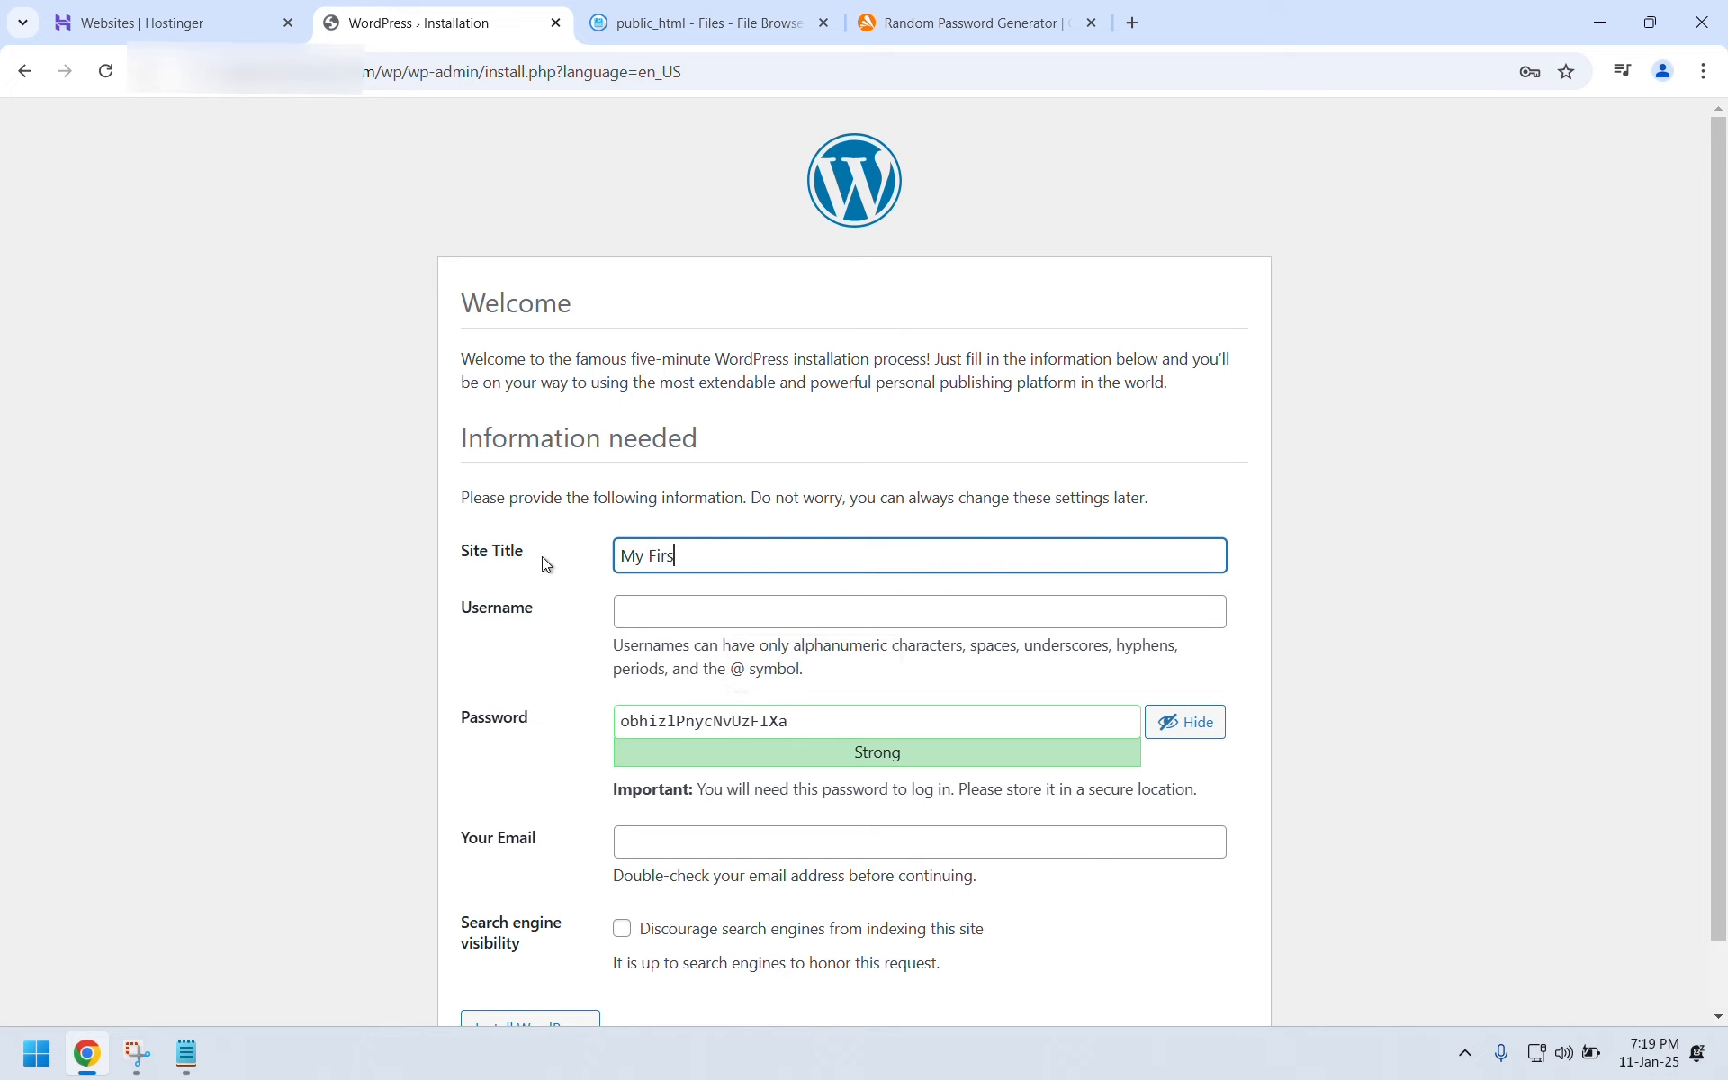
pyautogui.write('t Wordpress Website')
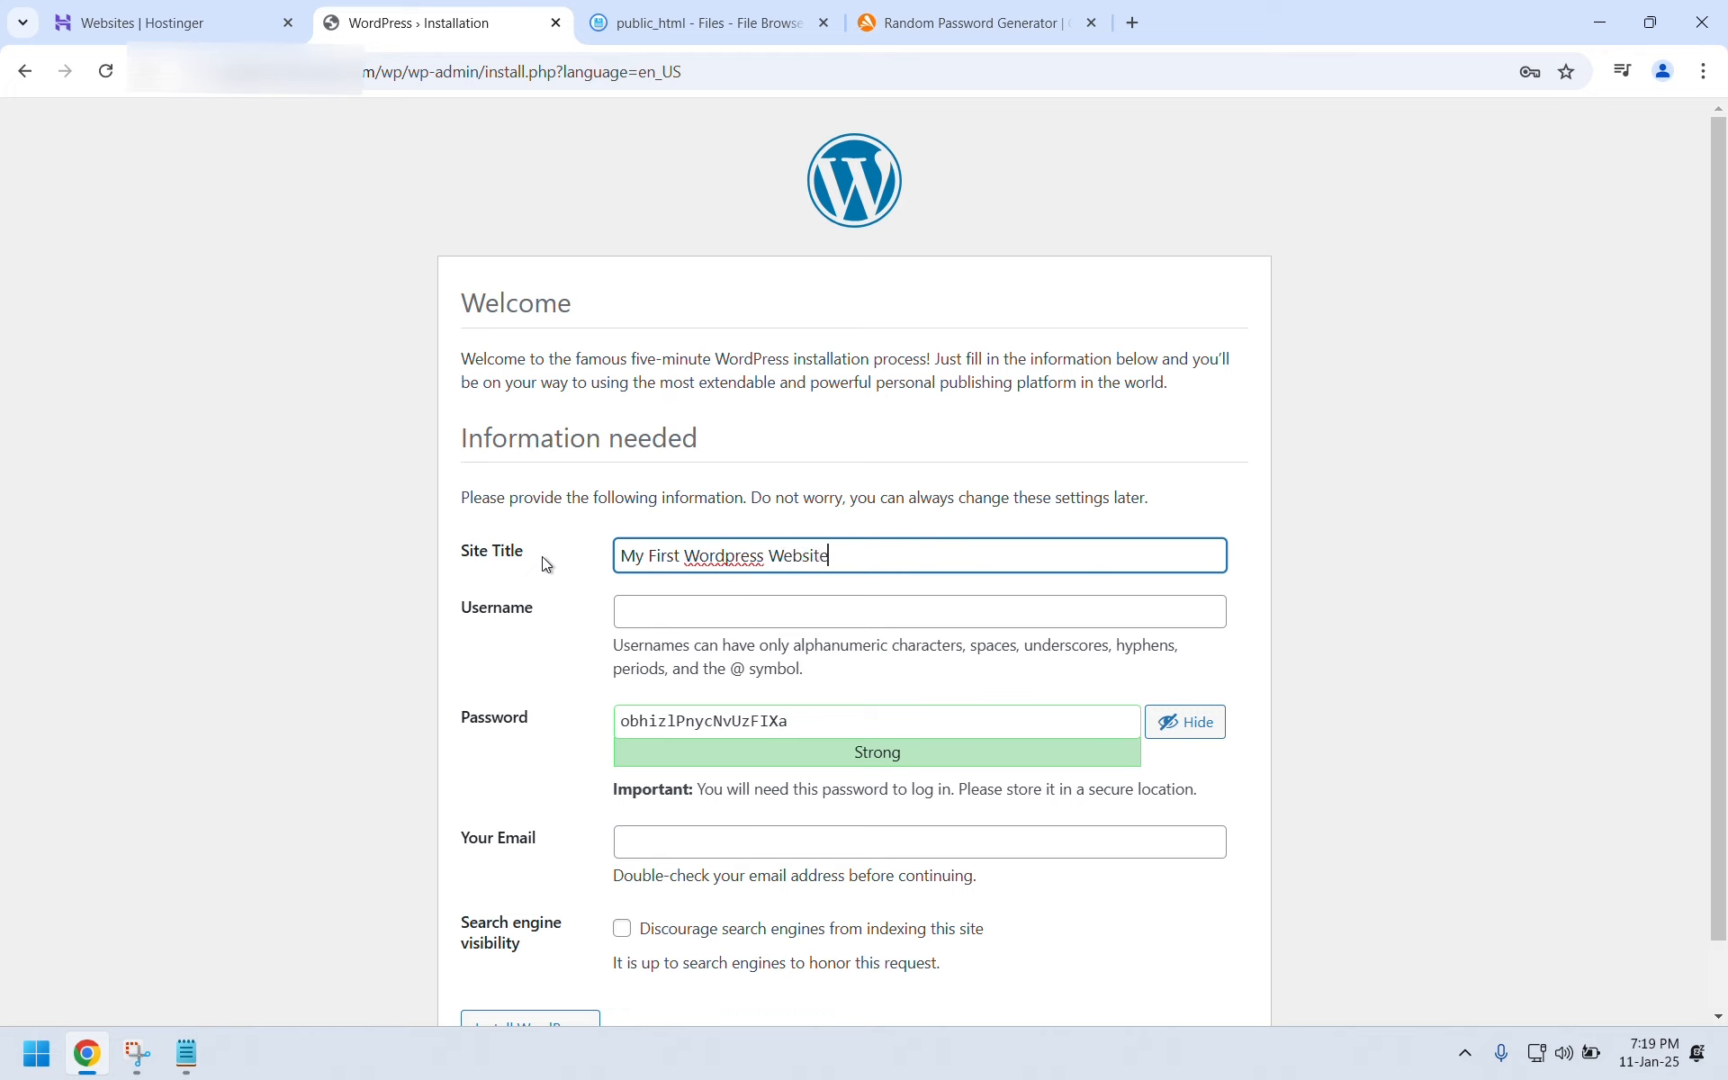
# Use the suggested admin username, select the generated password, enter the admin e-mail and install.
pyautogui.click(672, 618)
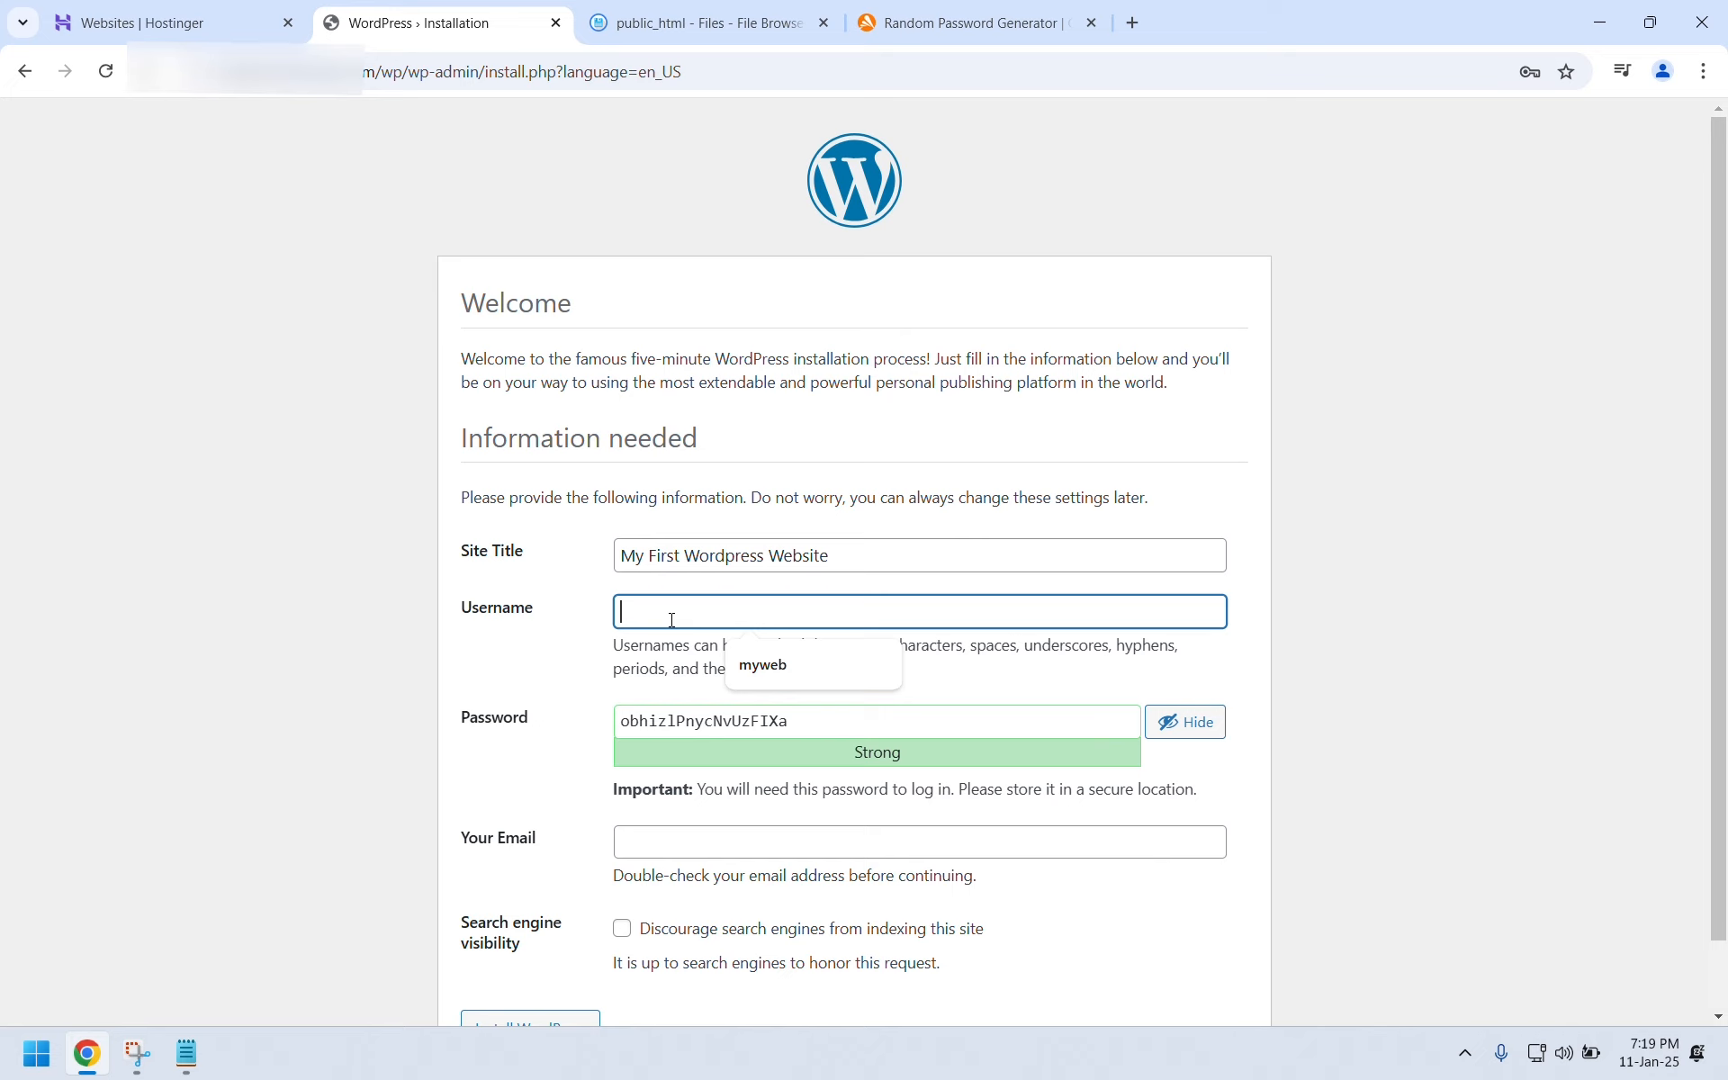
pyautogui.click(743, 664)
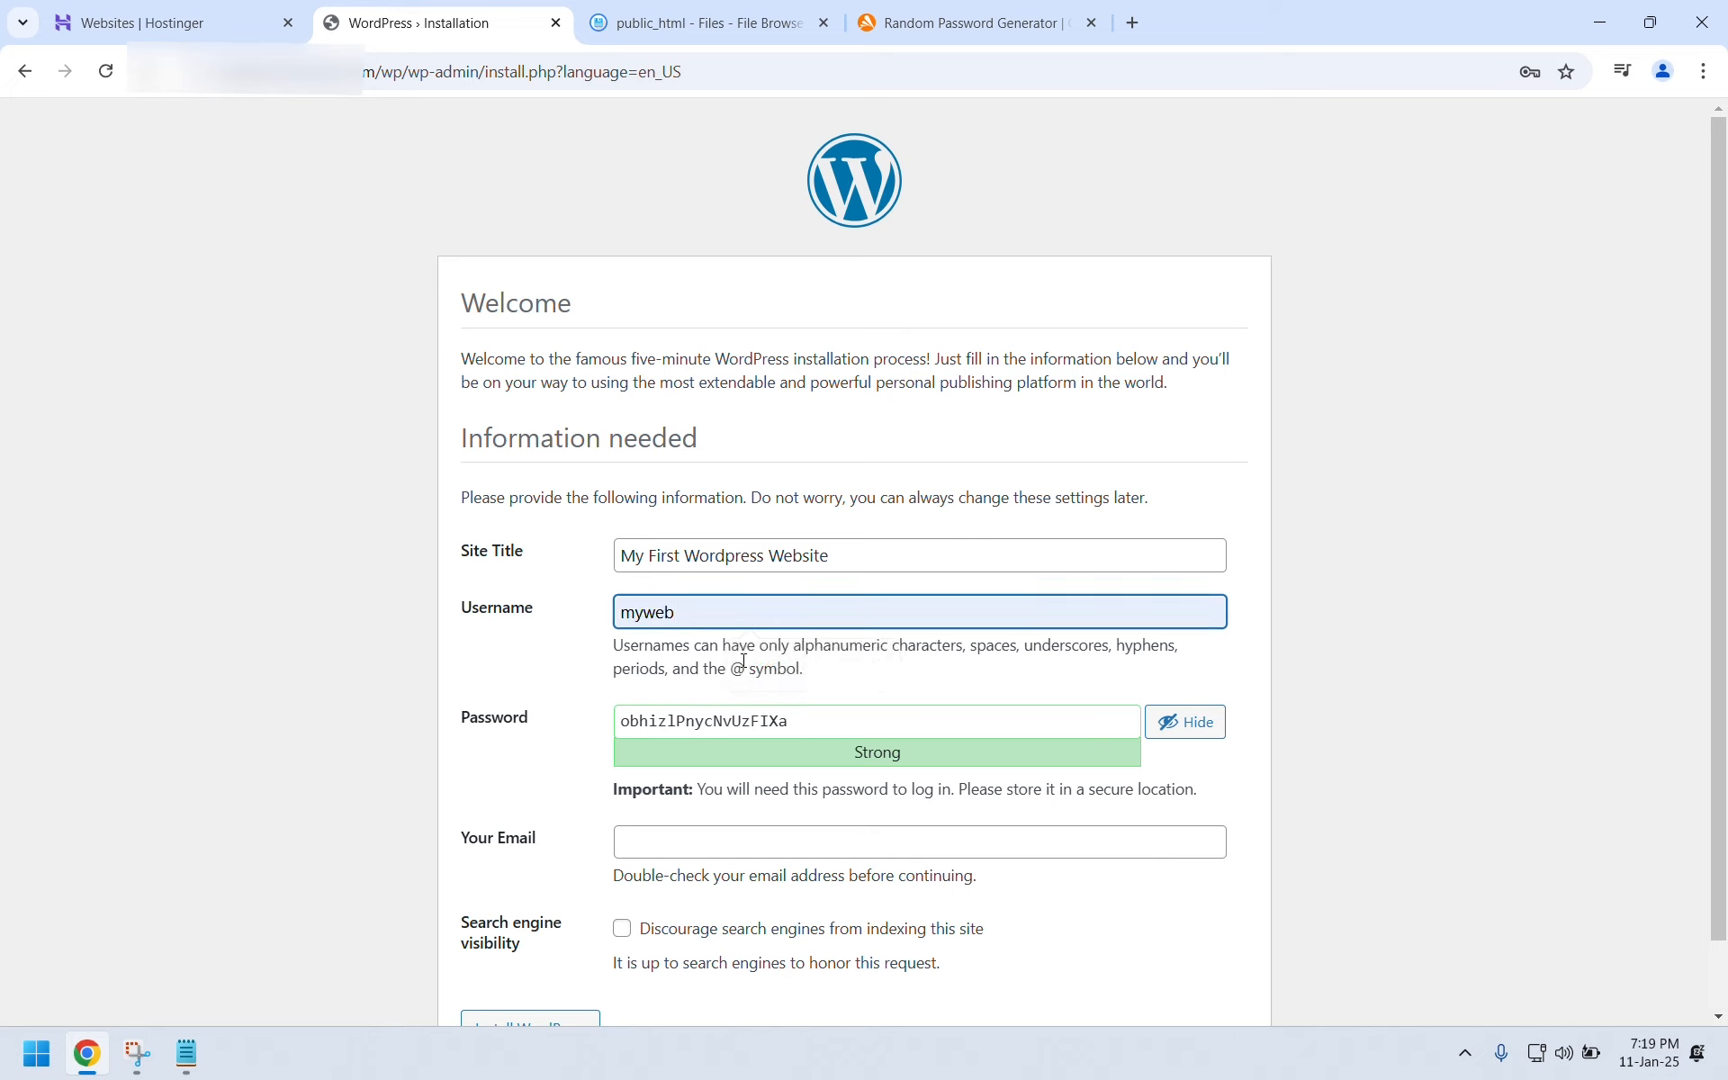
pyautogui.doubleClick(724, 745)
pyautogui.doubleClick(717, 721)
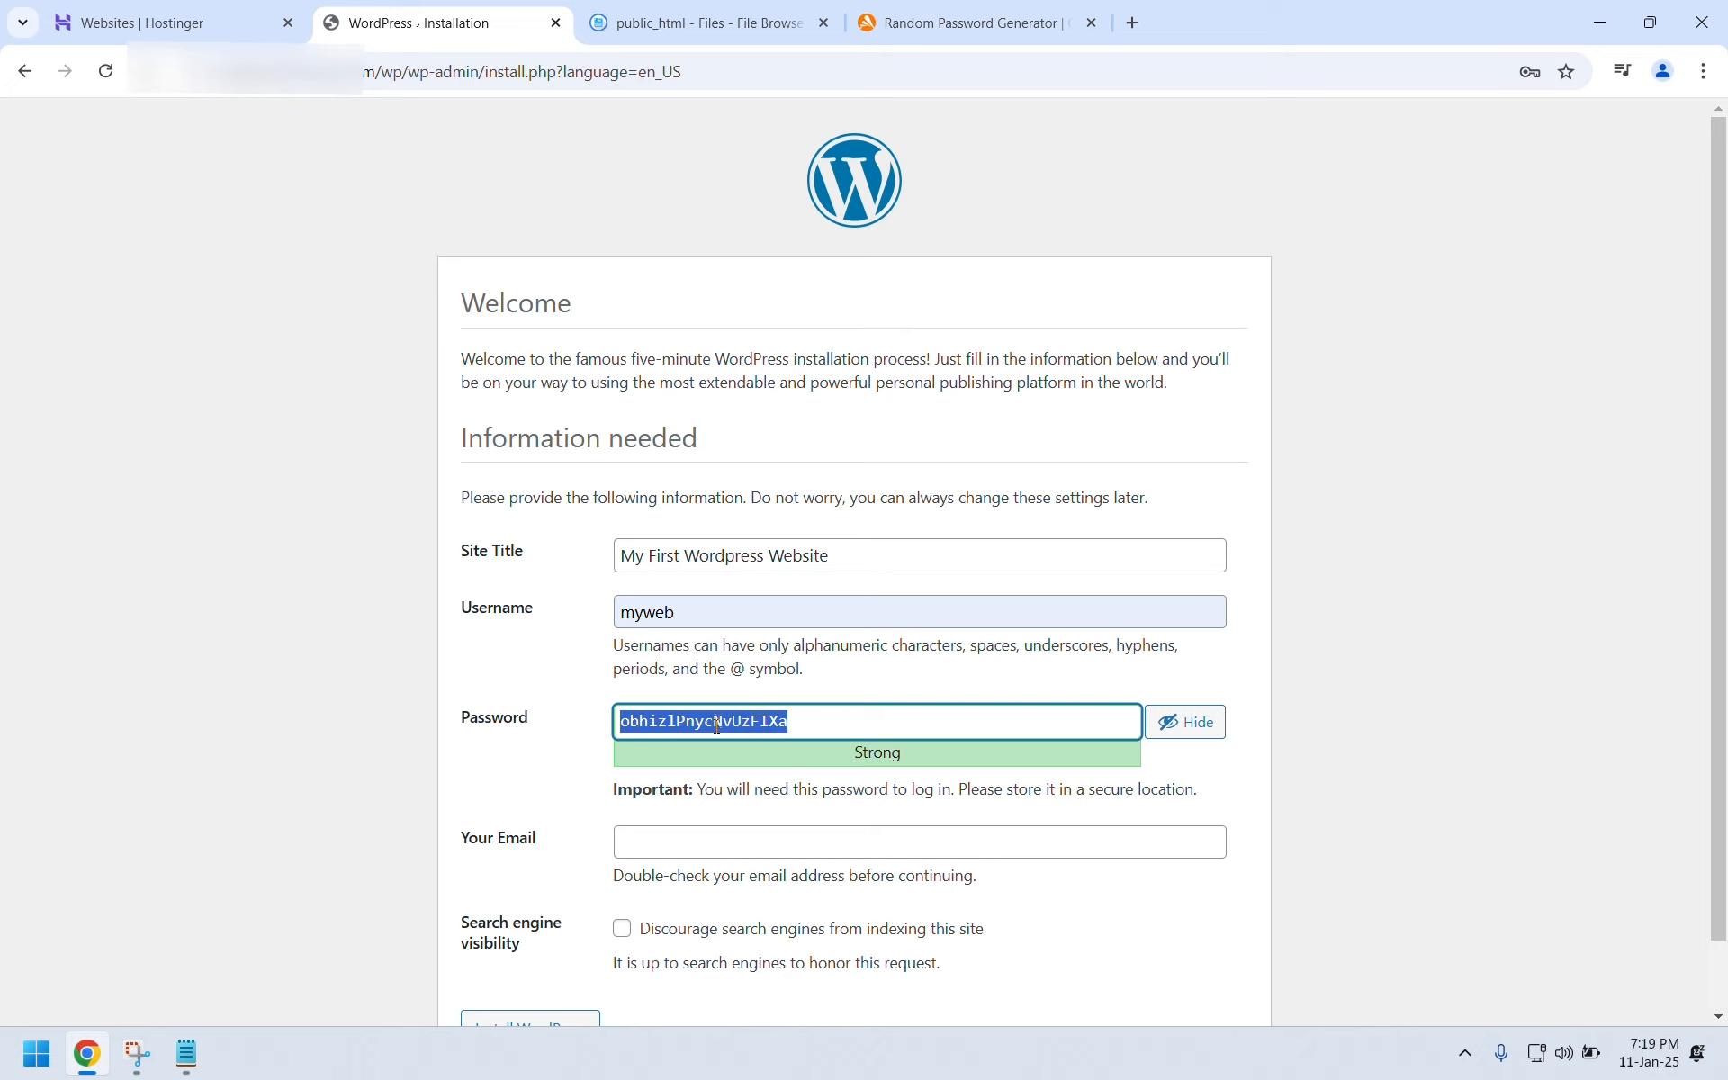
pyautogui.click(722, 842)
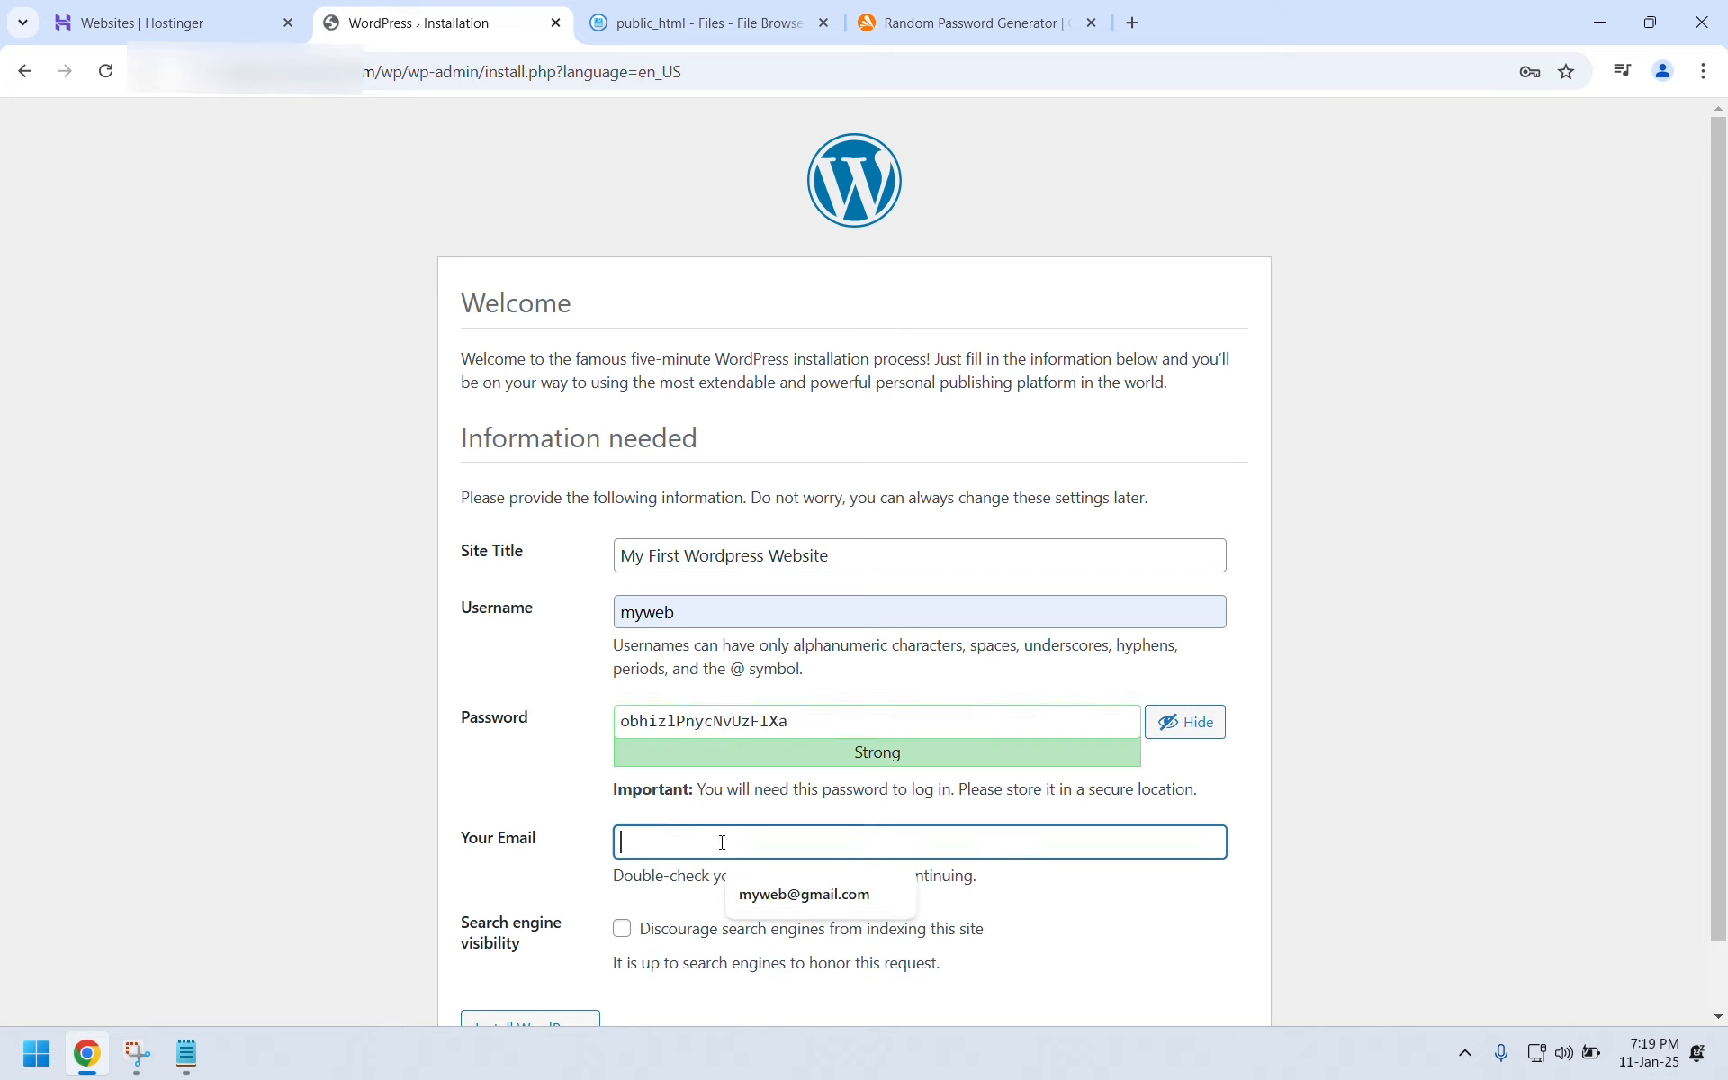
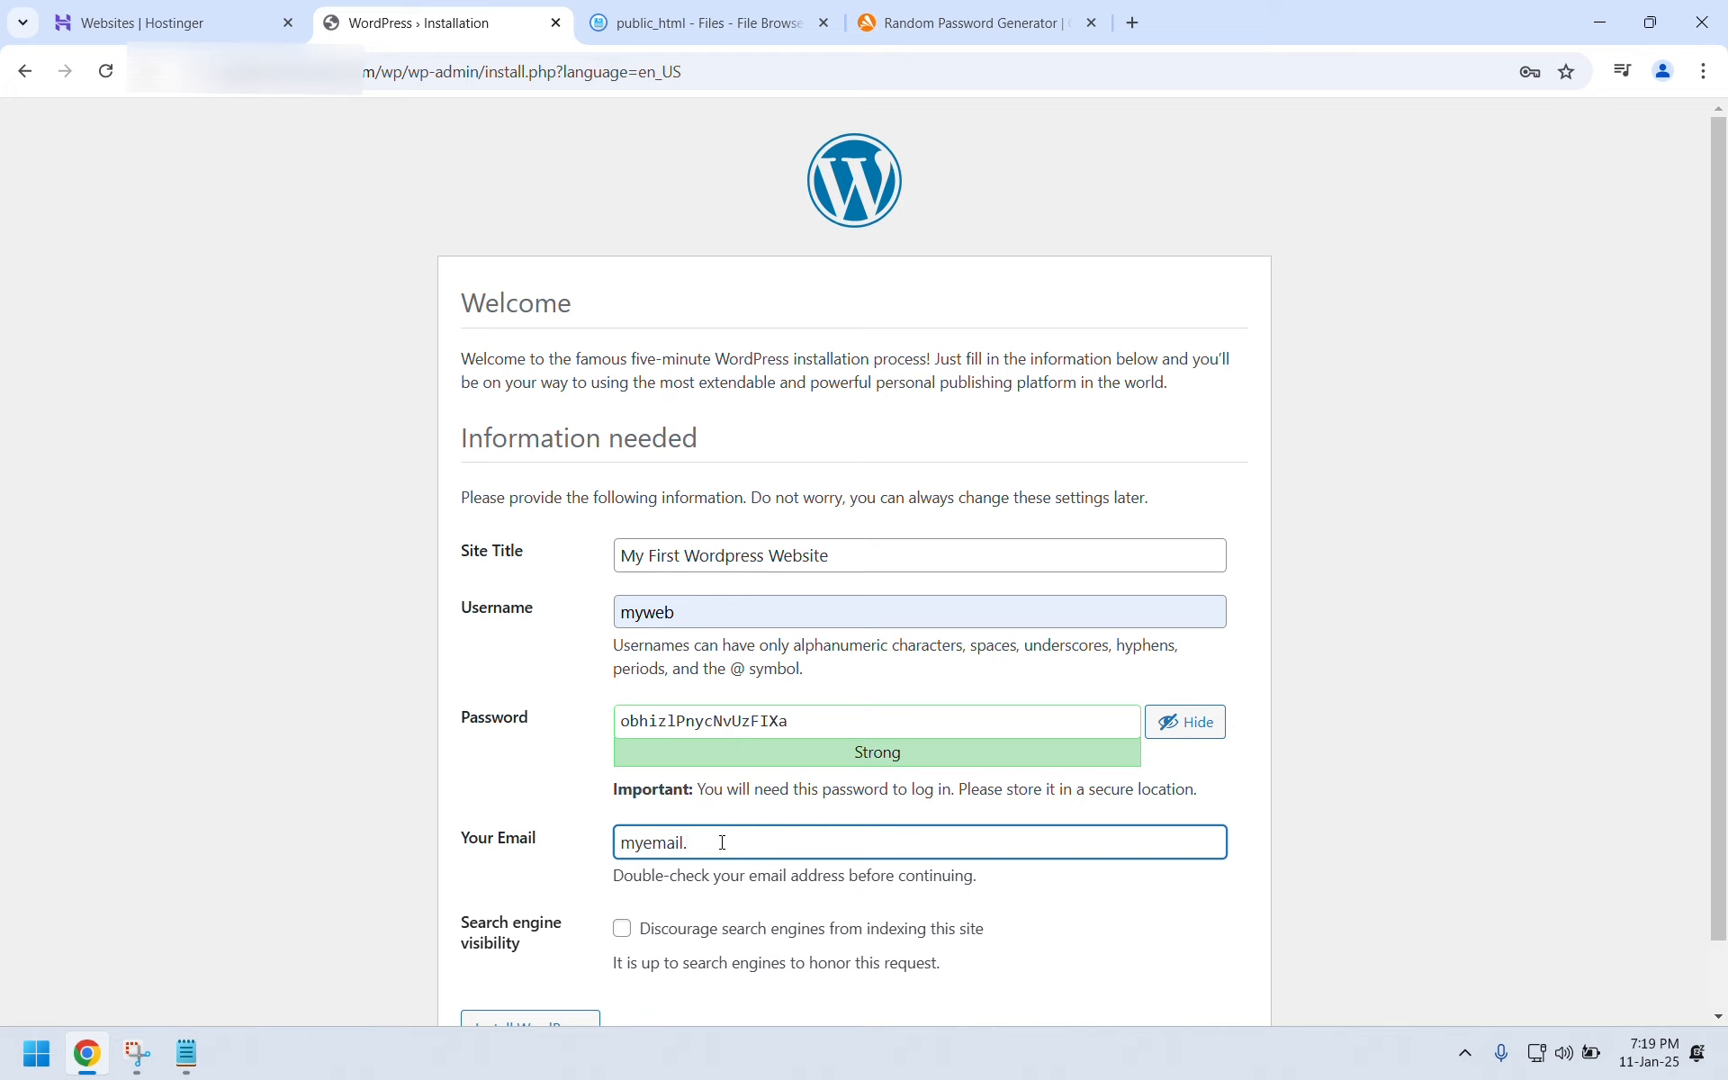
pyautogui.scroll(-1, 720, 843)
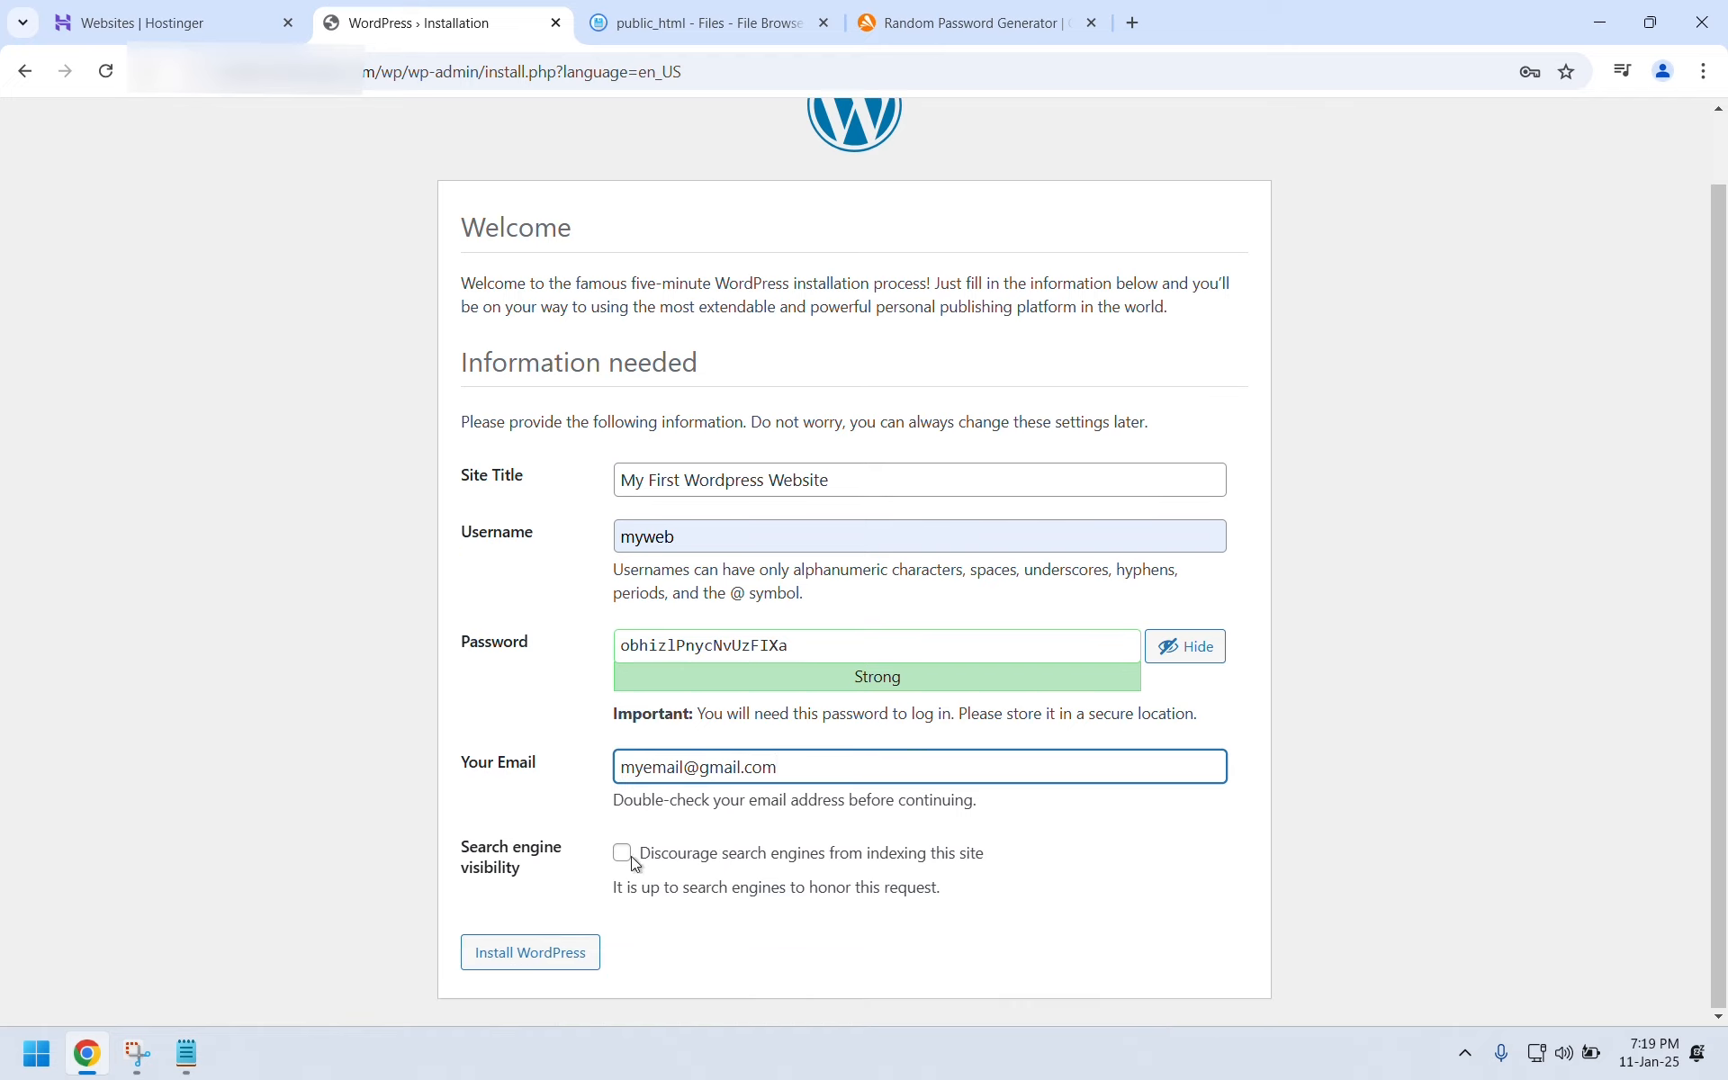
pyautogui.click(515, 952)
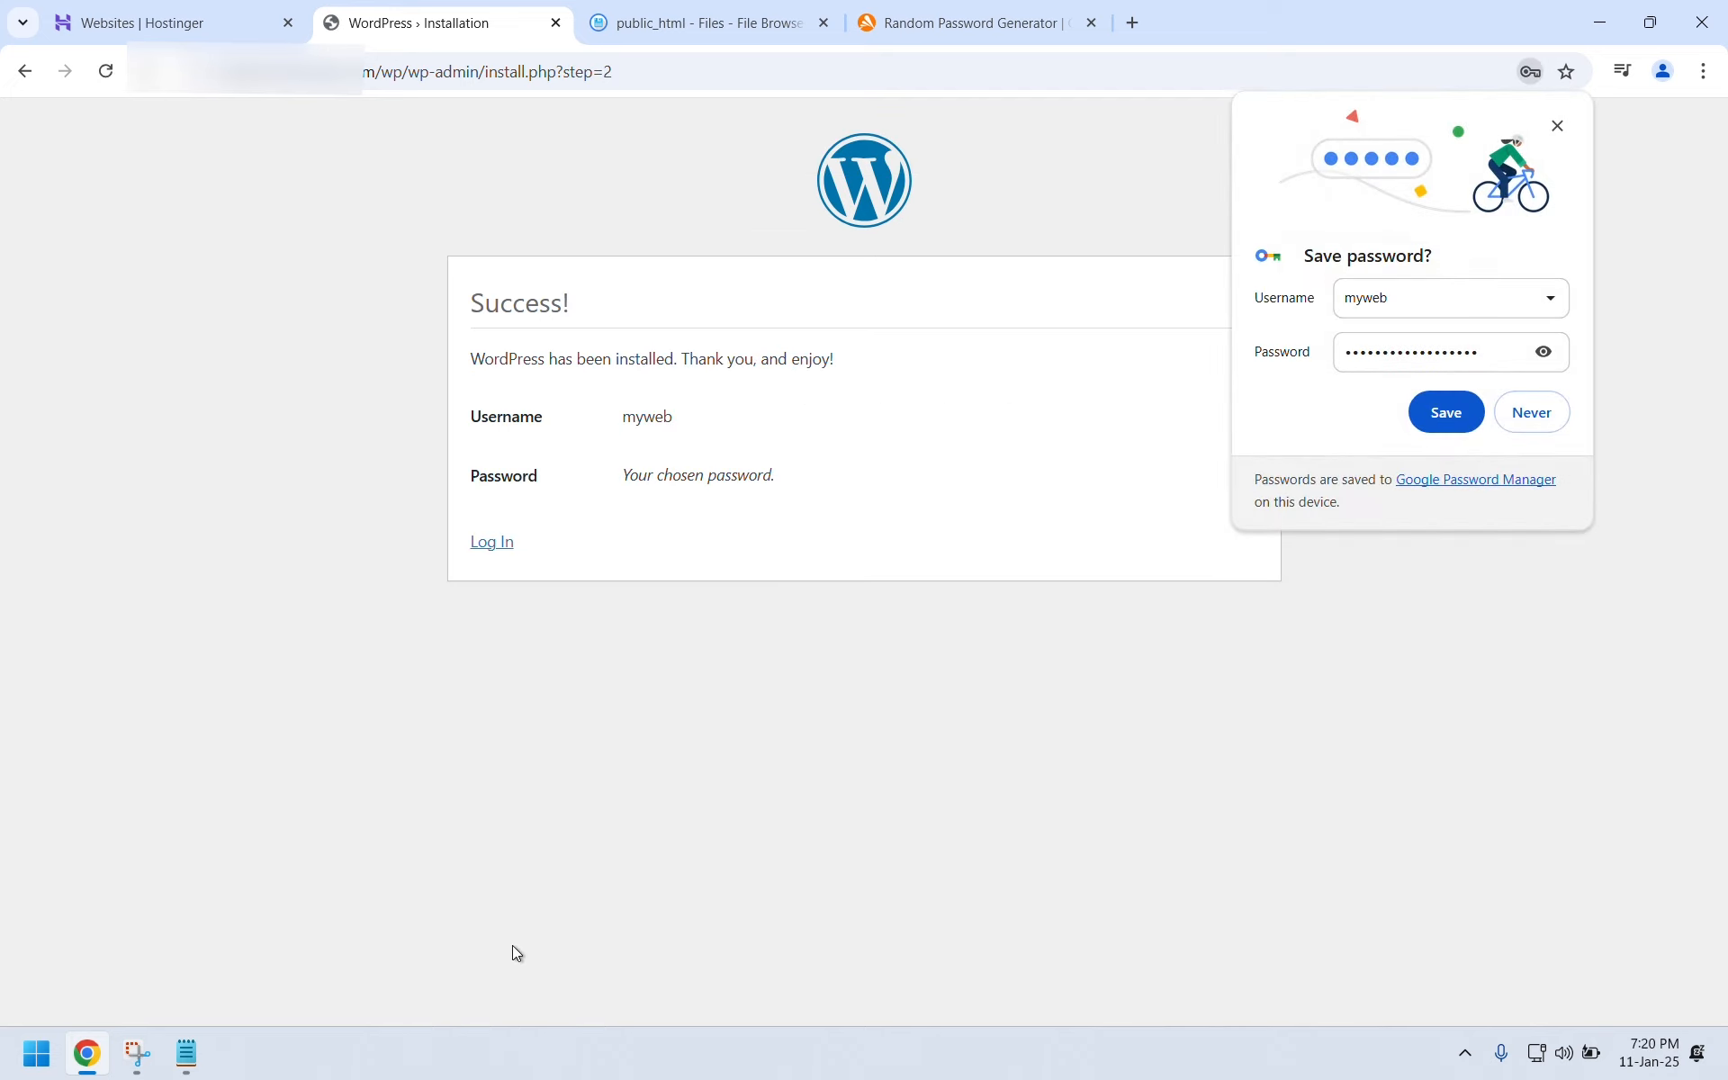
# Save the new admin login in Chrome, then sign in with Remember Me ticked.
pyautogui.click(1444, 412)
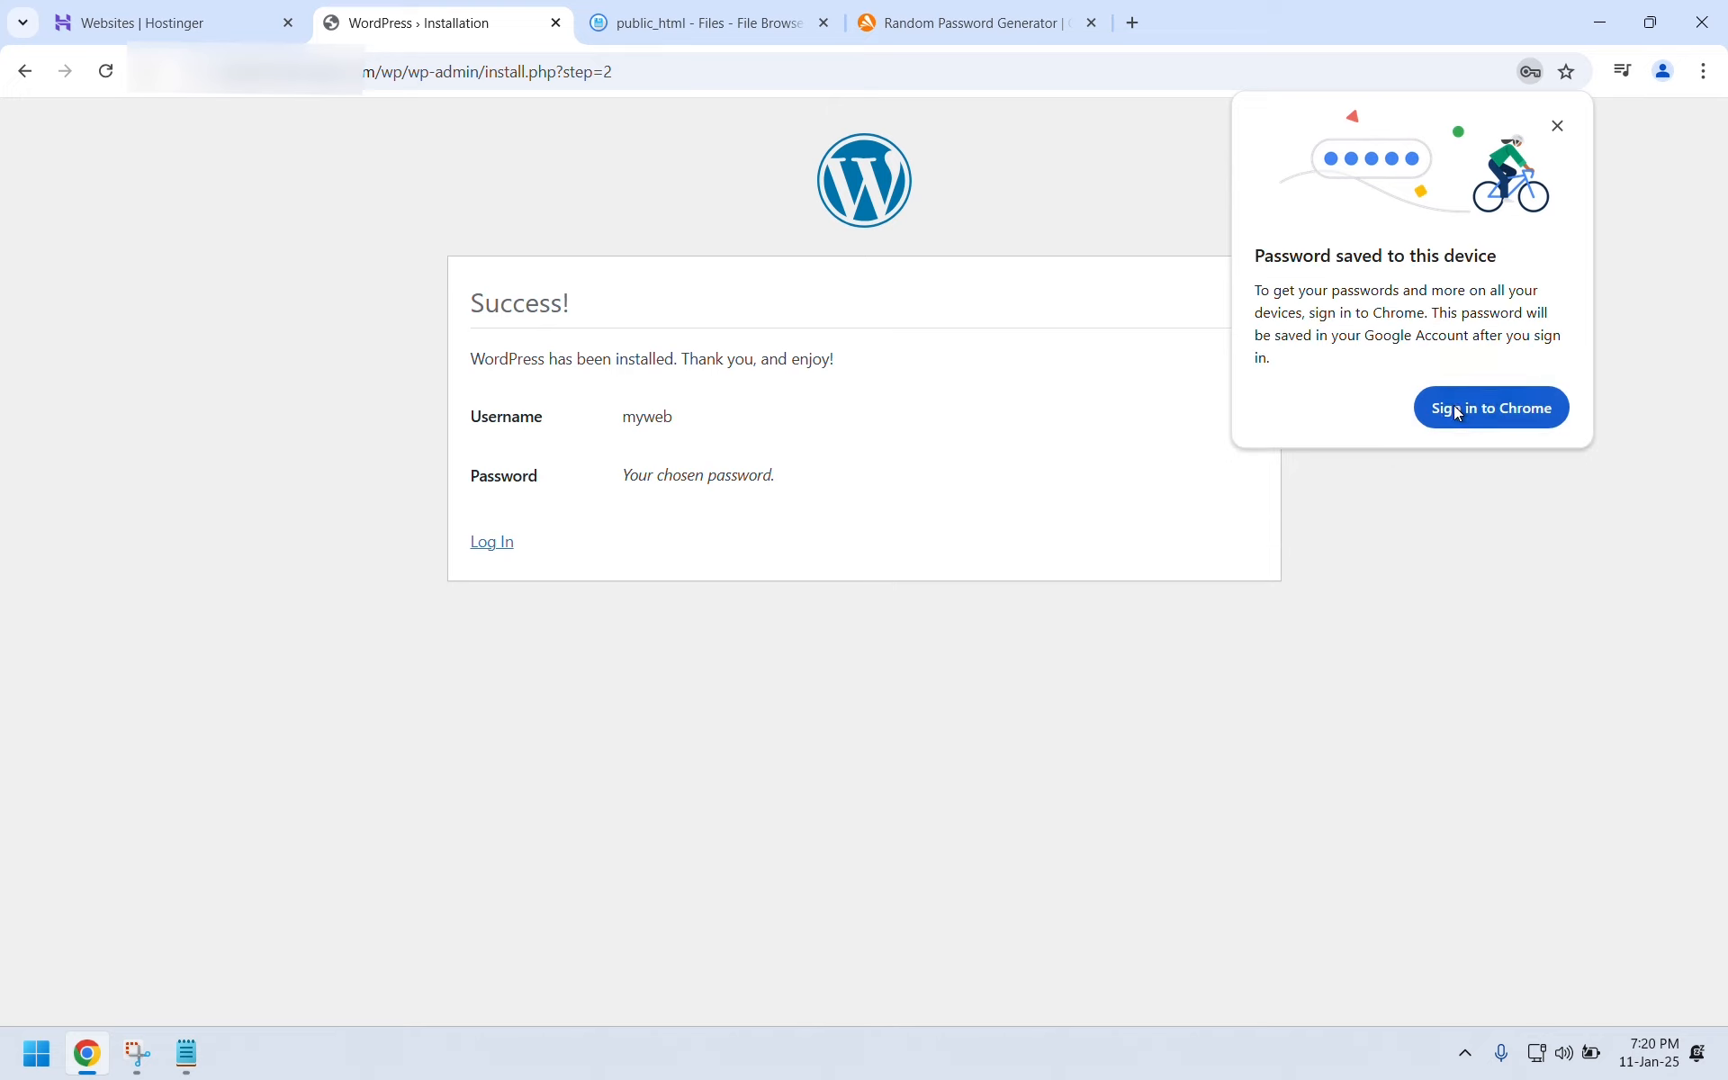
pyautogui.click(509, 553)
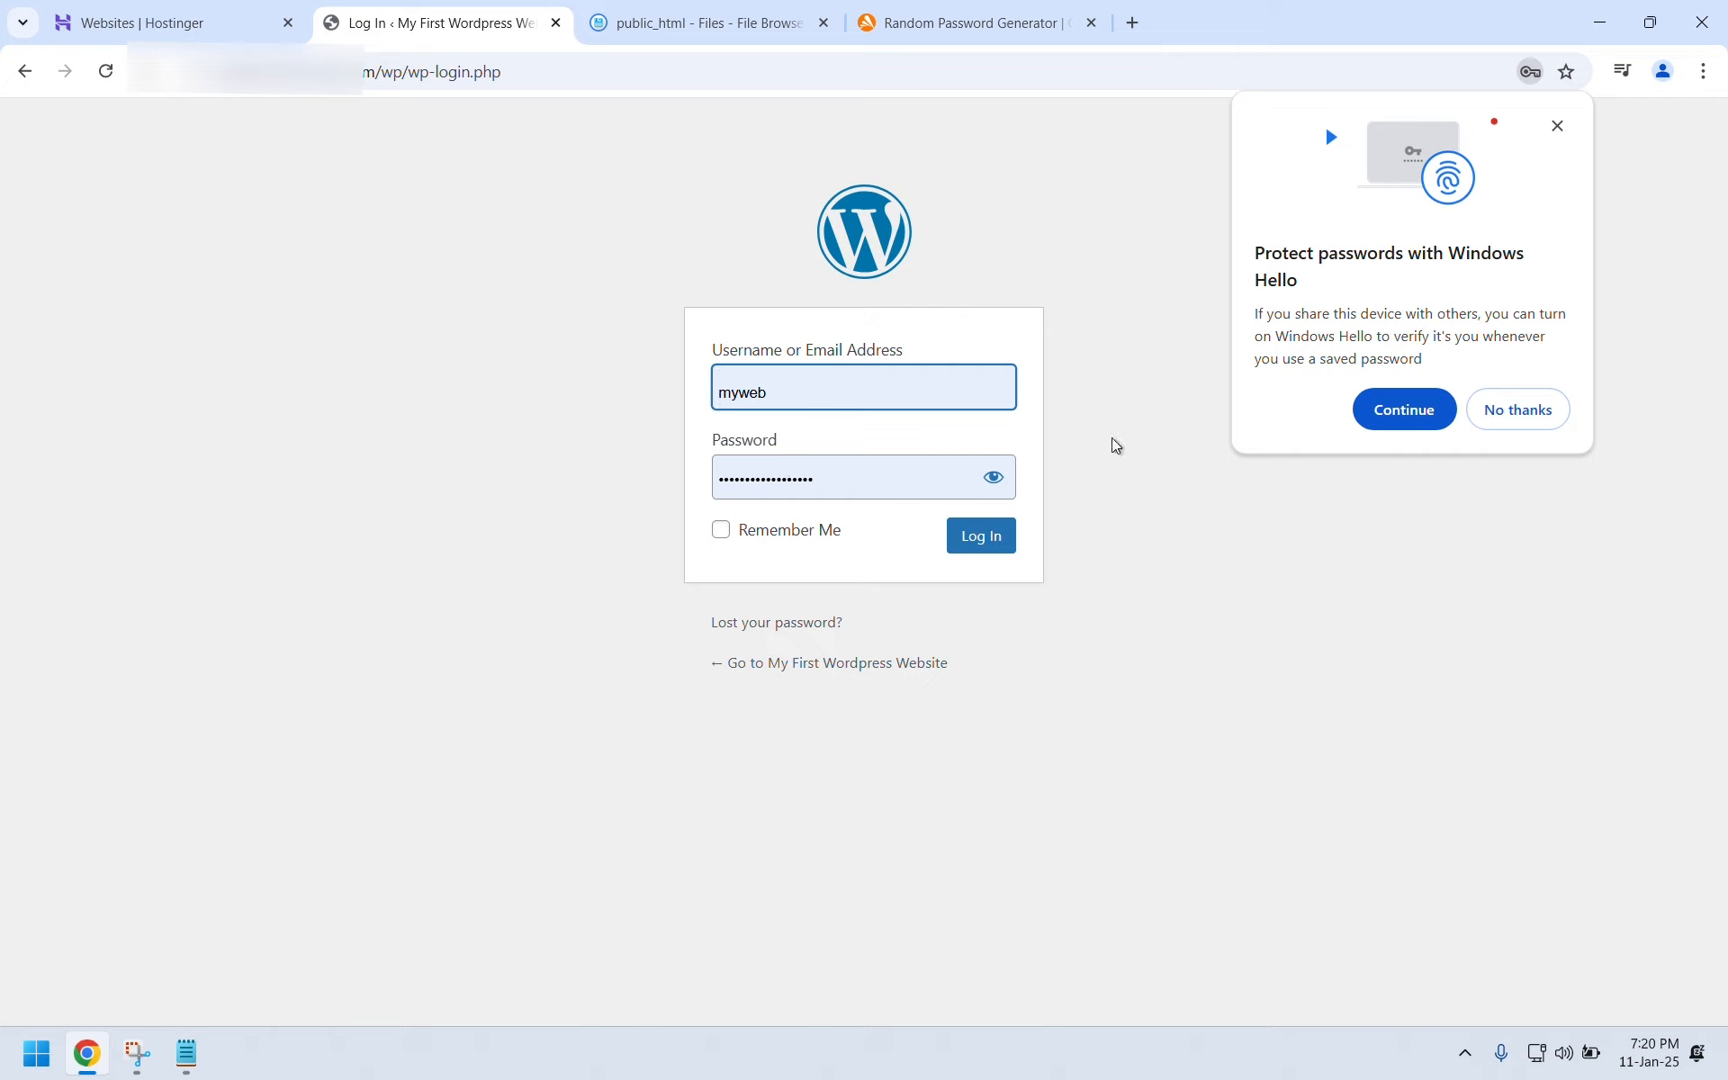
pyautogui.click(1557, 127)
pyautogui.click(722, 535)
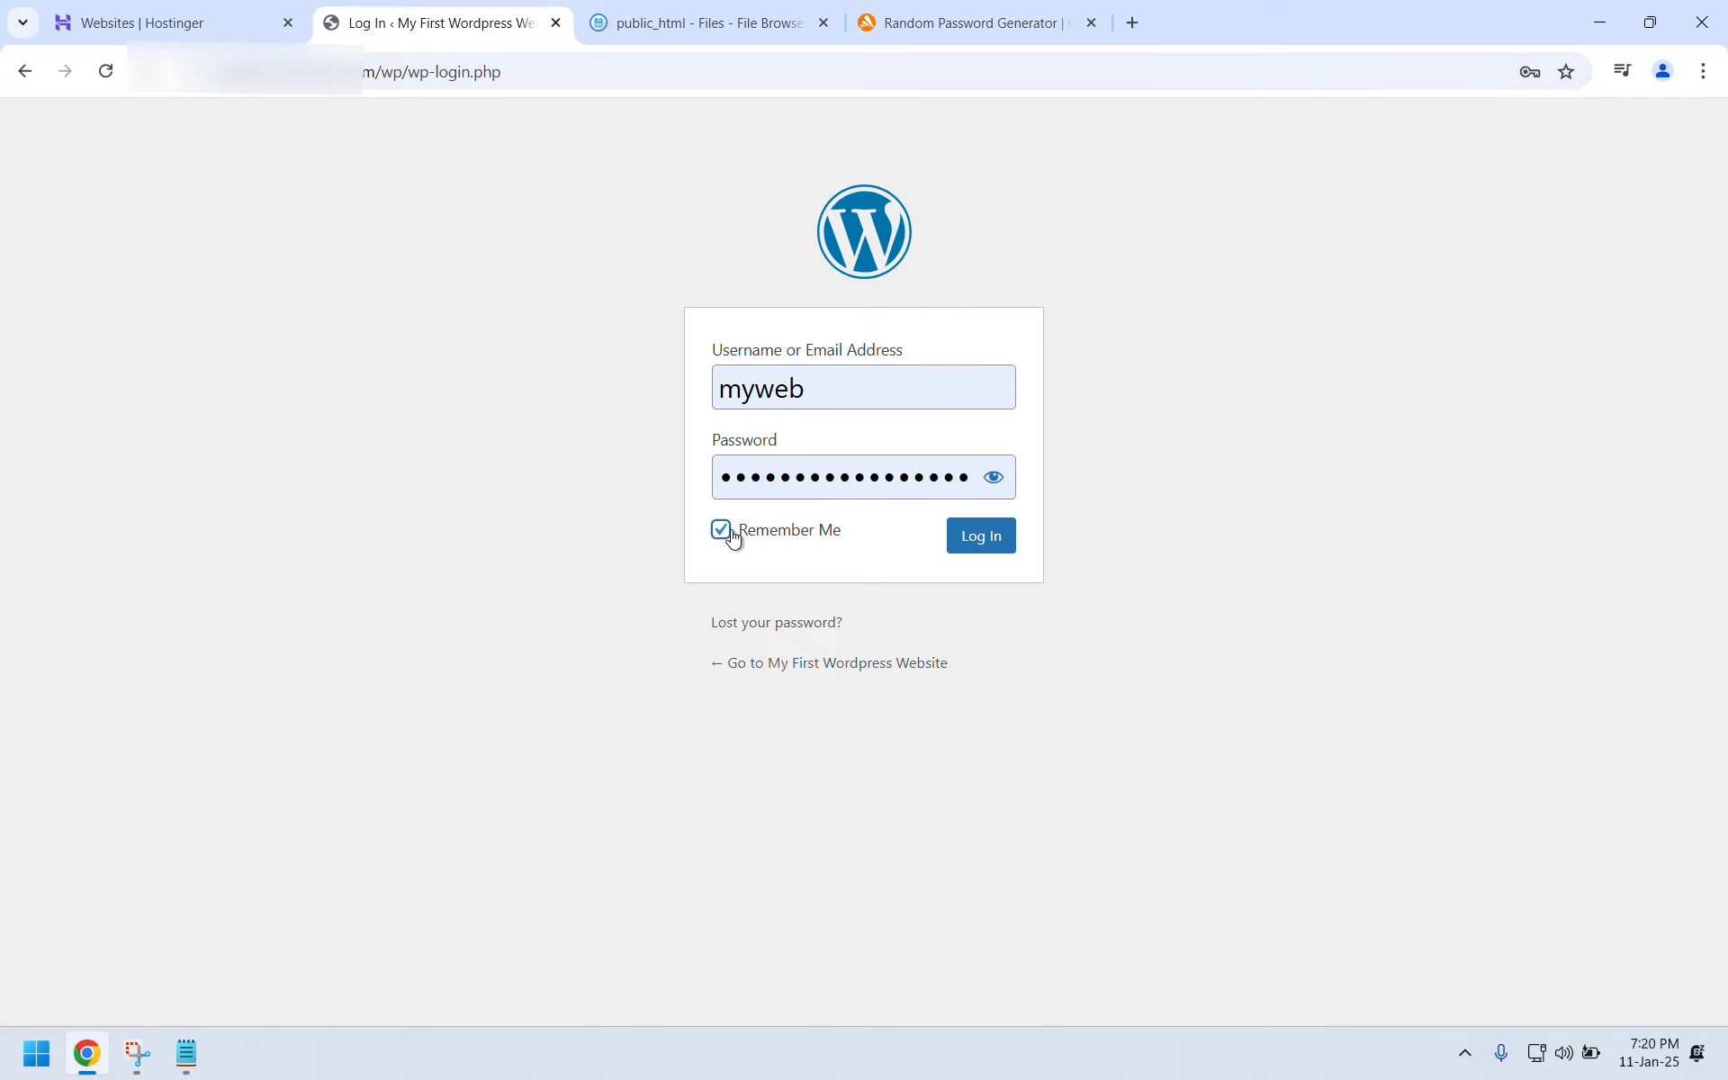
pyautogui.click(980, 543)
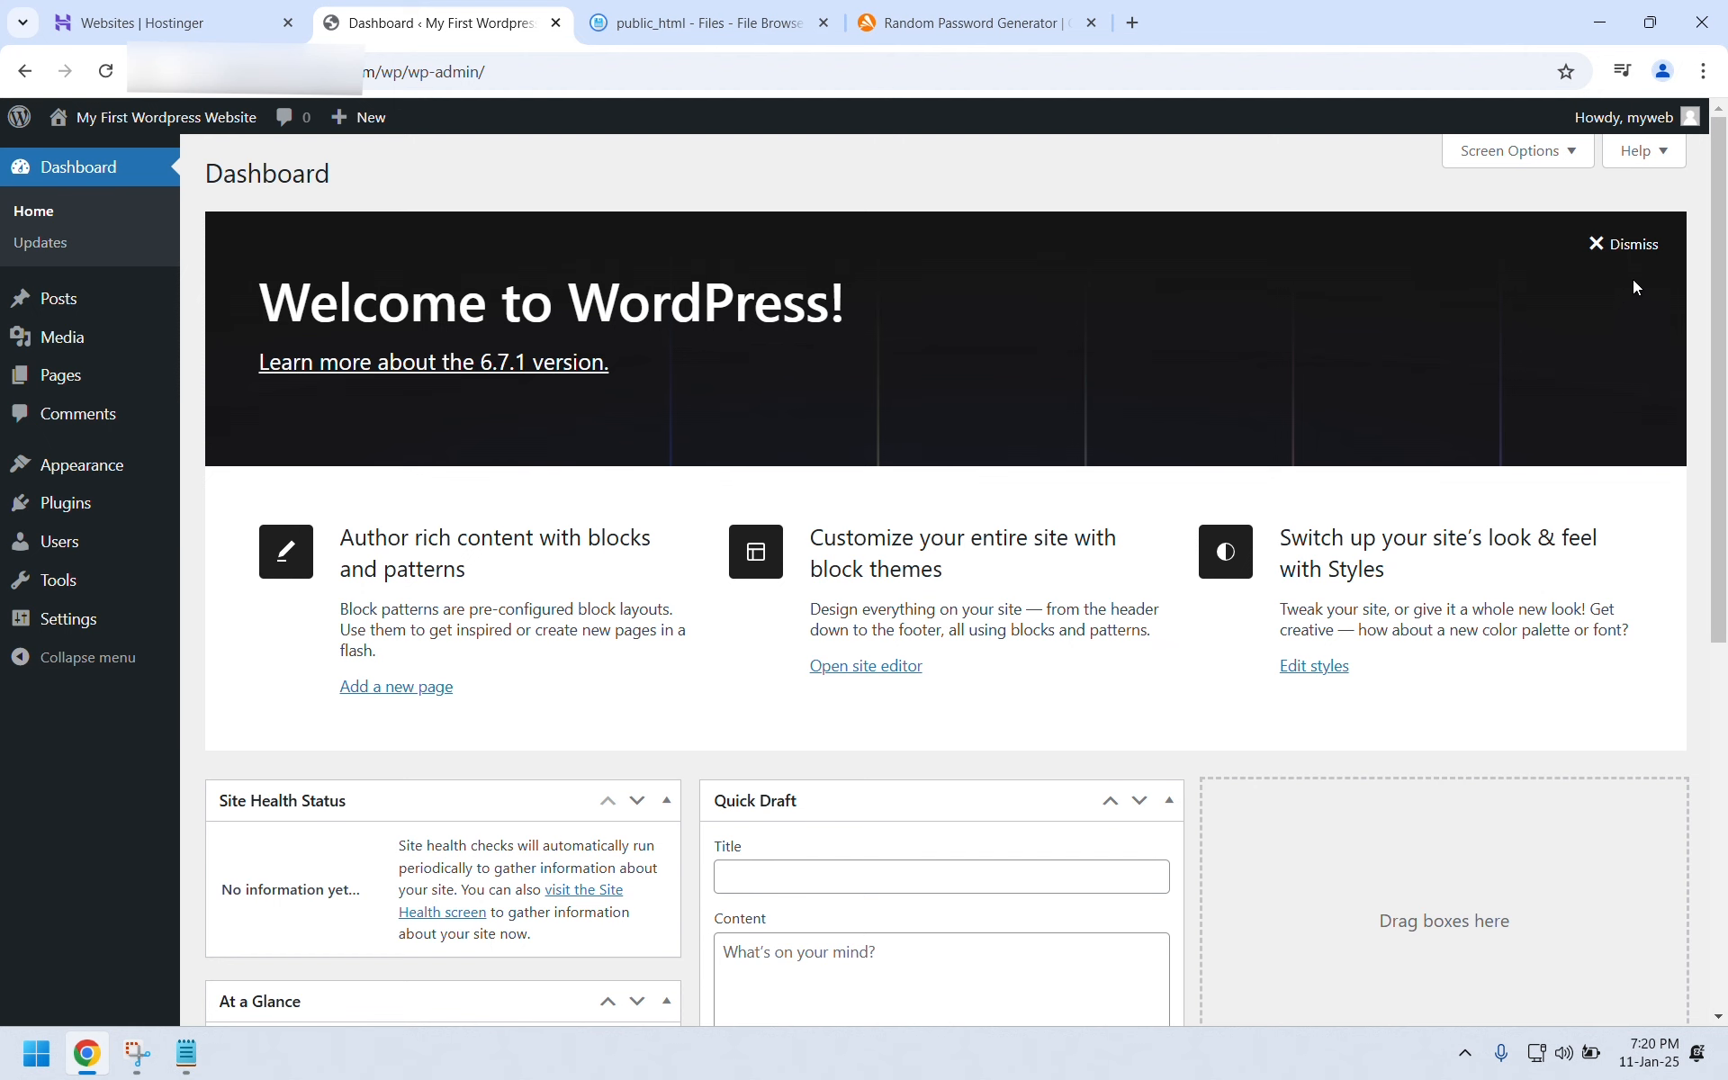
# Dismiss the Welcome panel and untick Events and News, Quick Draft, Activity, At a Glance and Site Health Status.
pyautogui.click(1632, 244)
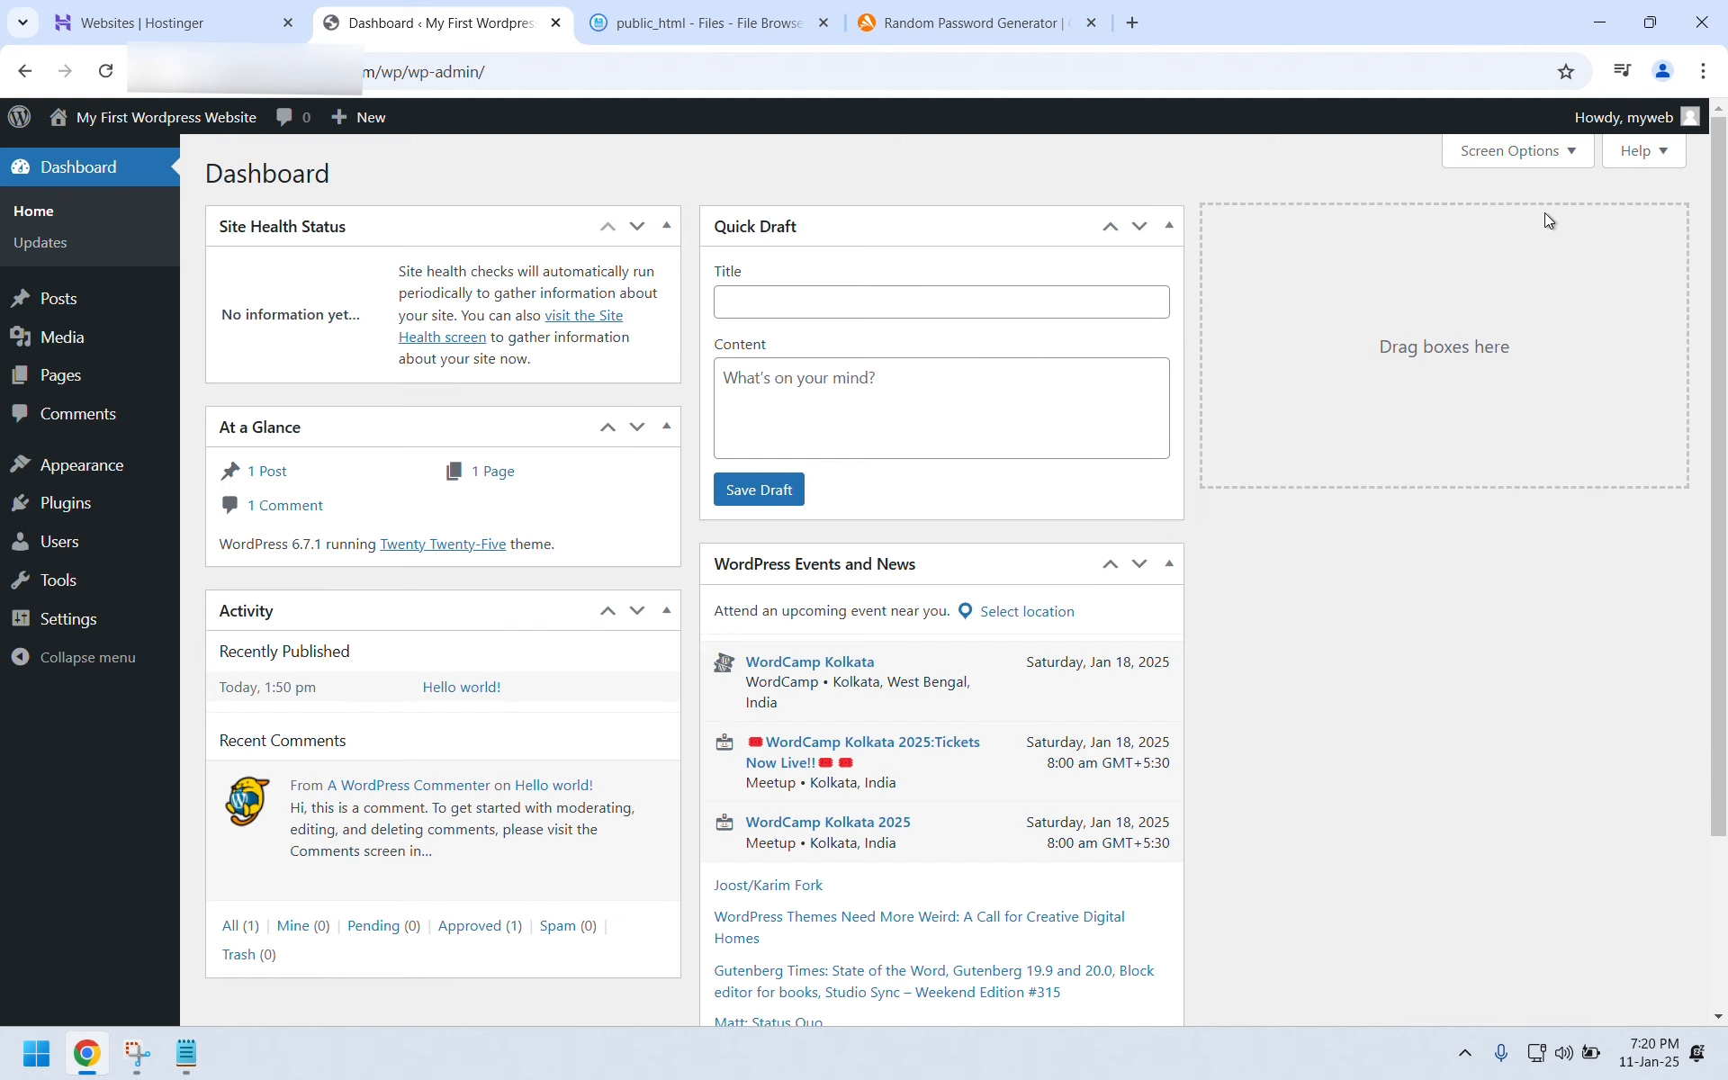
pyautogui.click(1523, 153)
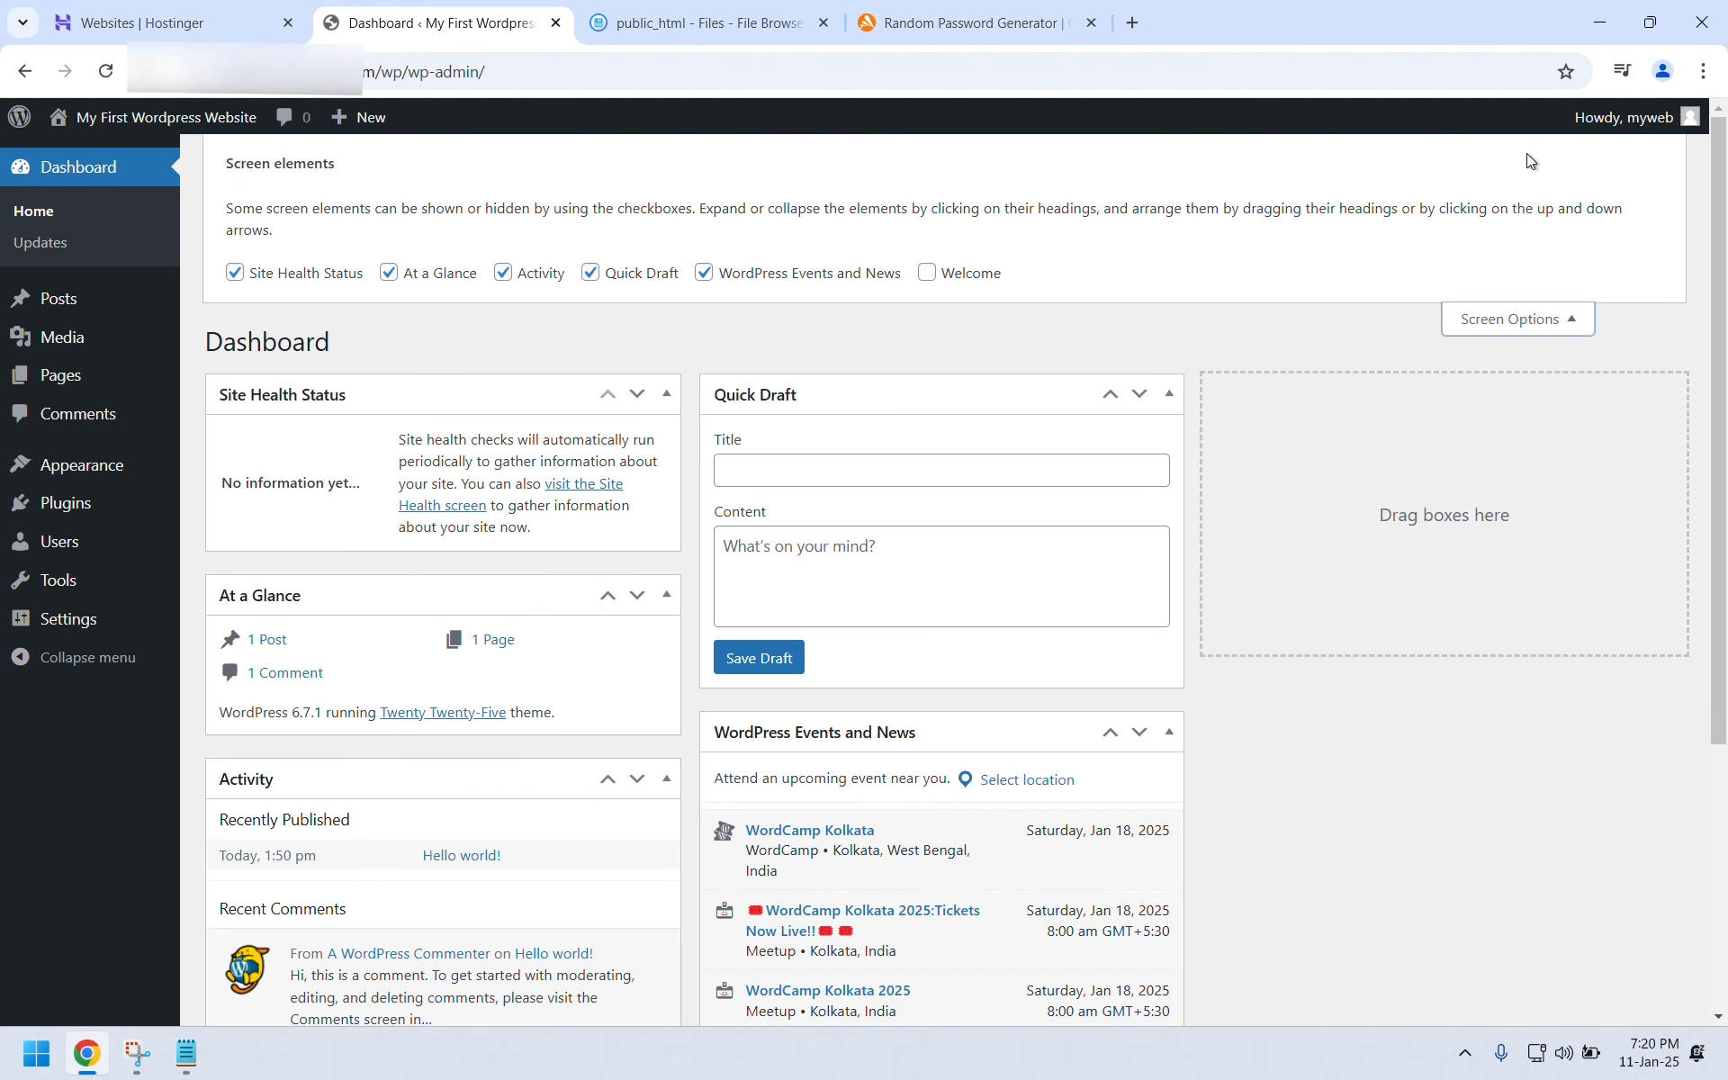
pyautogui.click(835, 275)
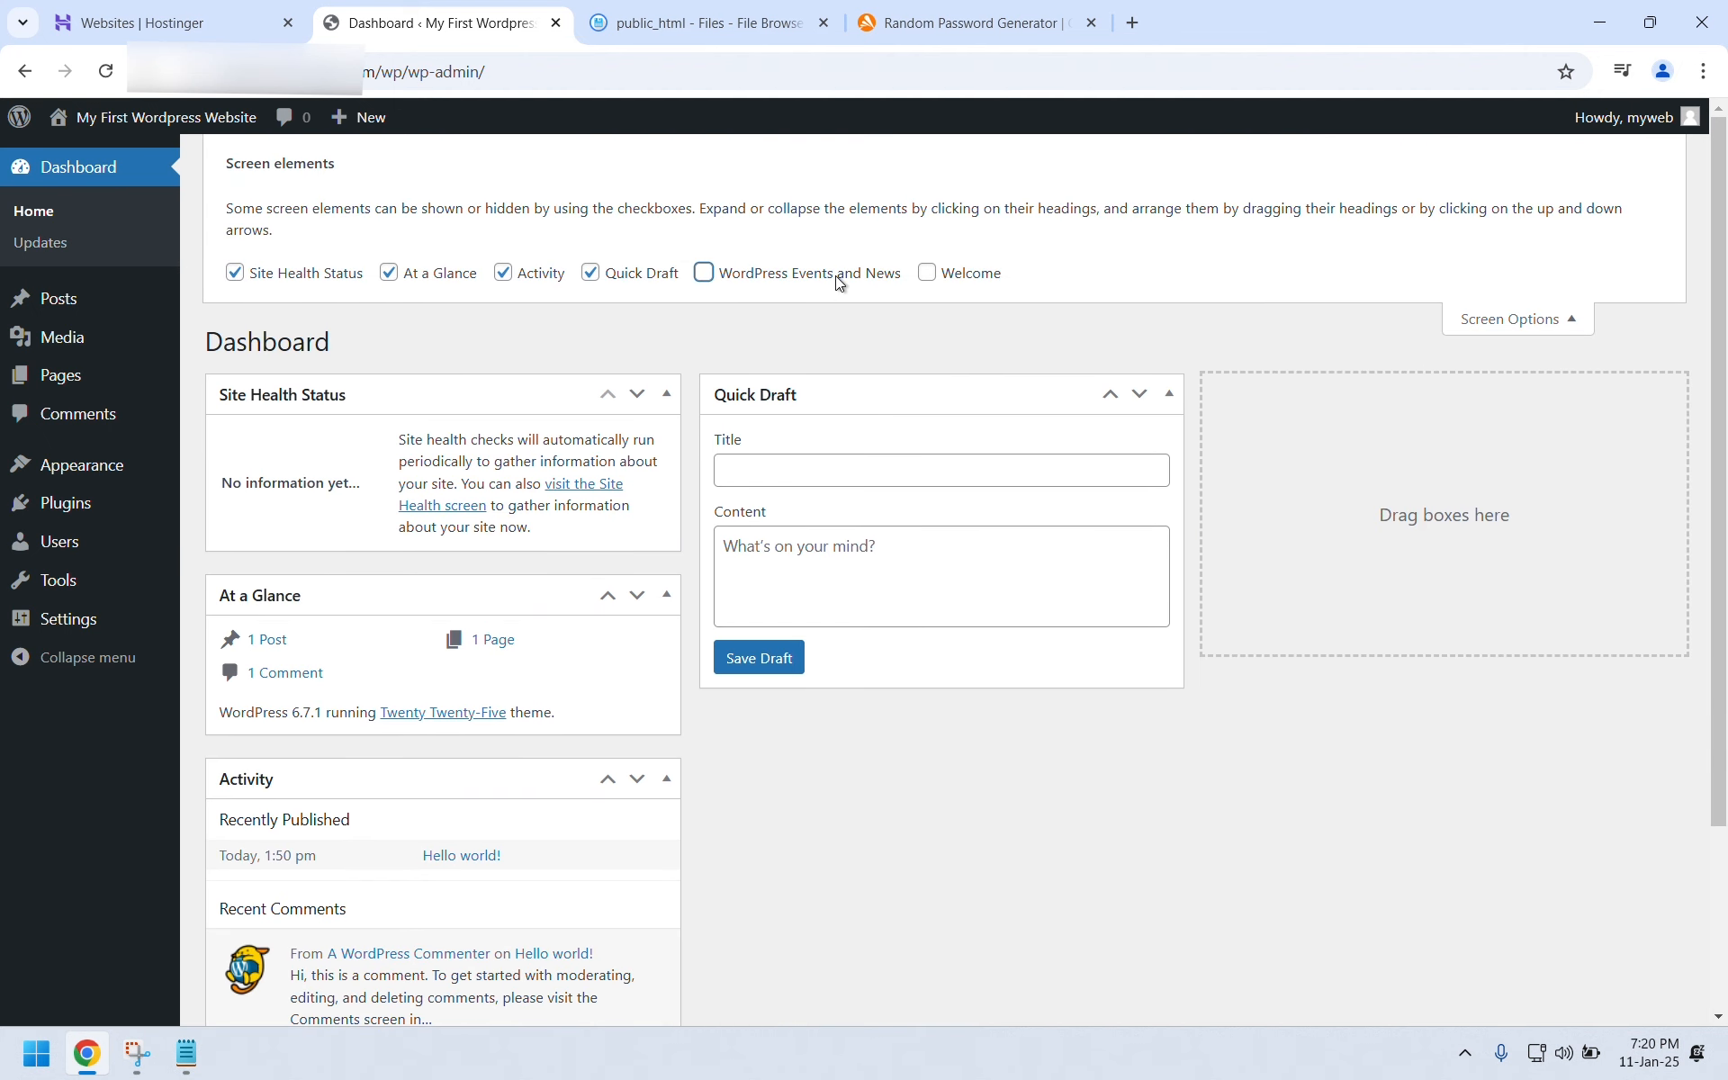
pyautogui.click(633, 278)
pyautogui.click(540, 275)
pyautogui.click(416, 252)
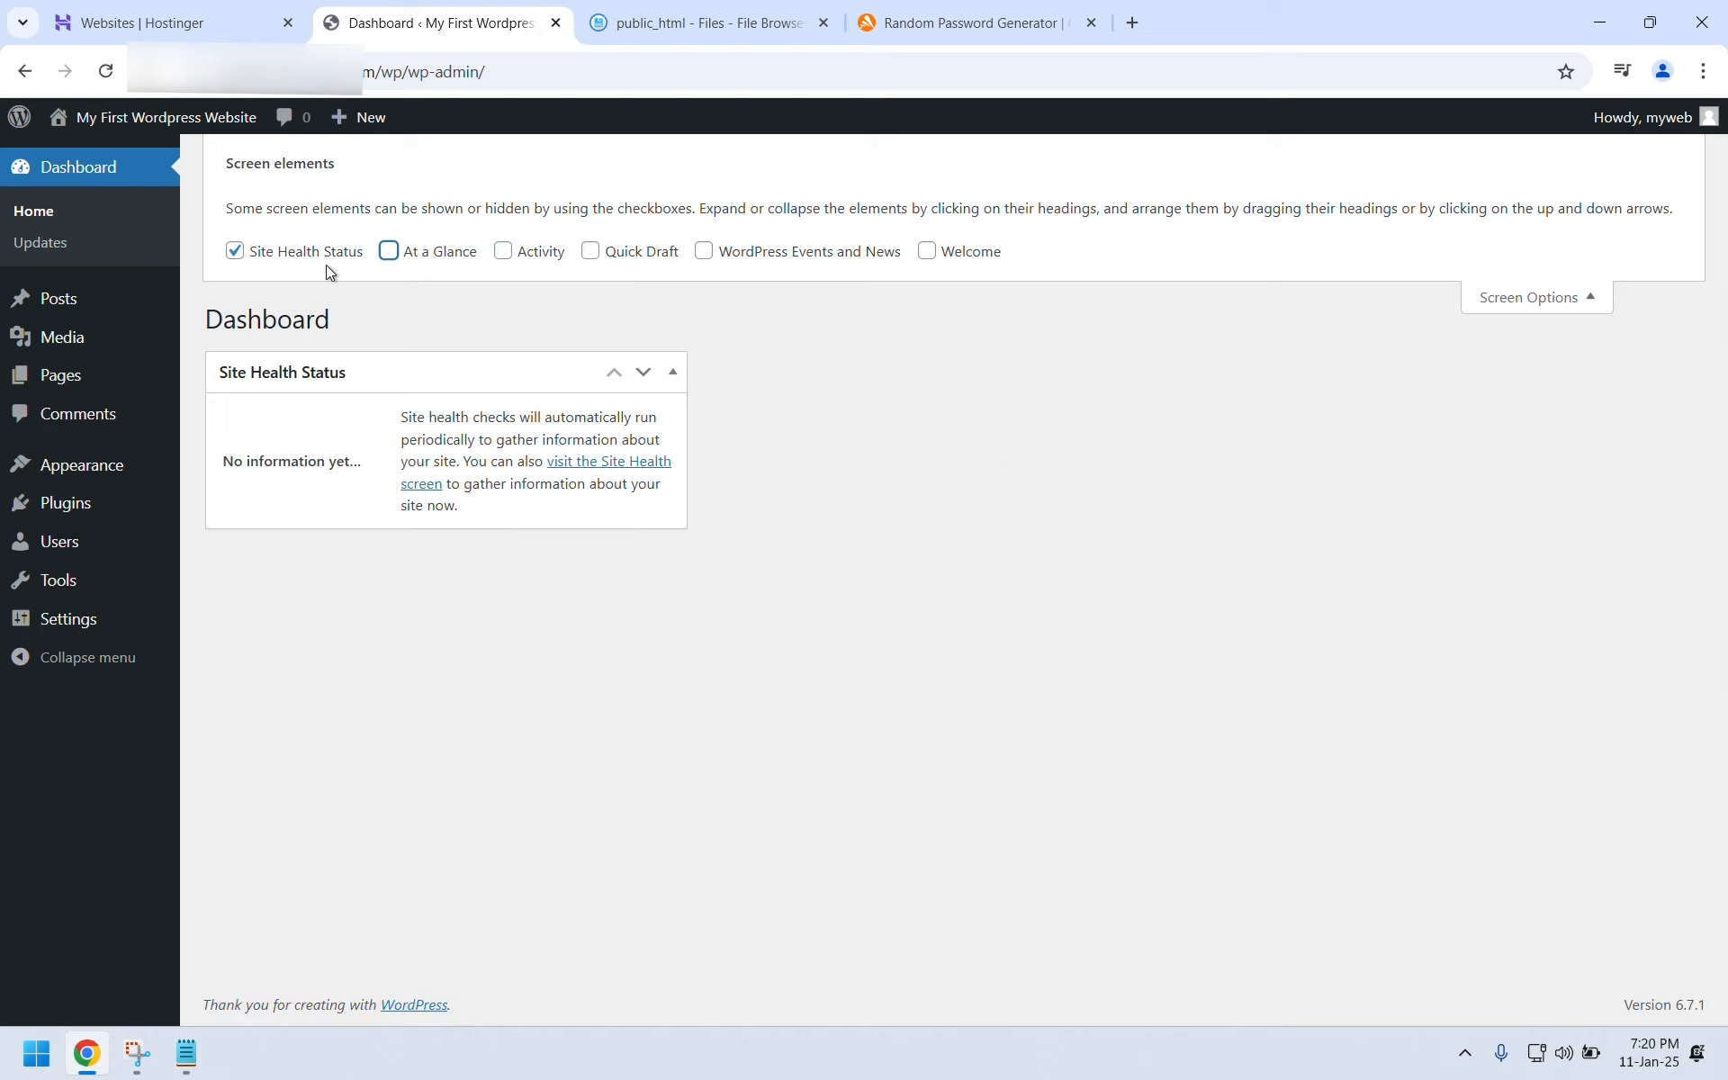
pyautogui.click(317, 261)
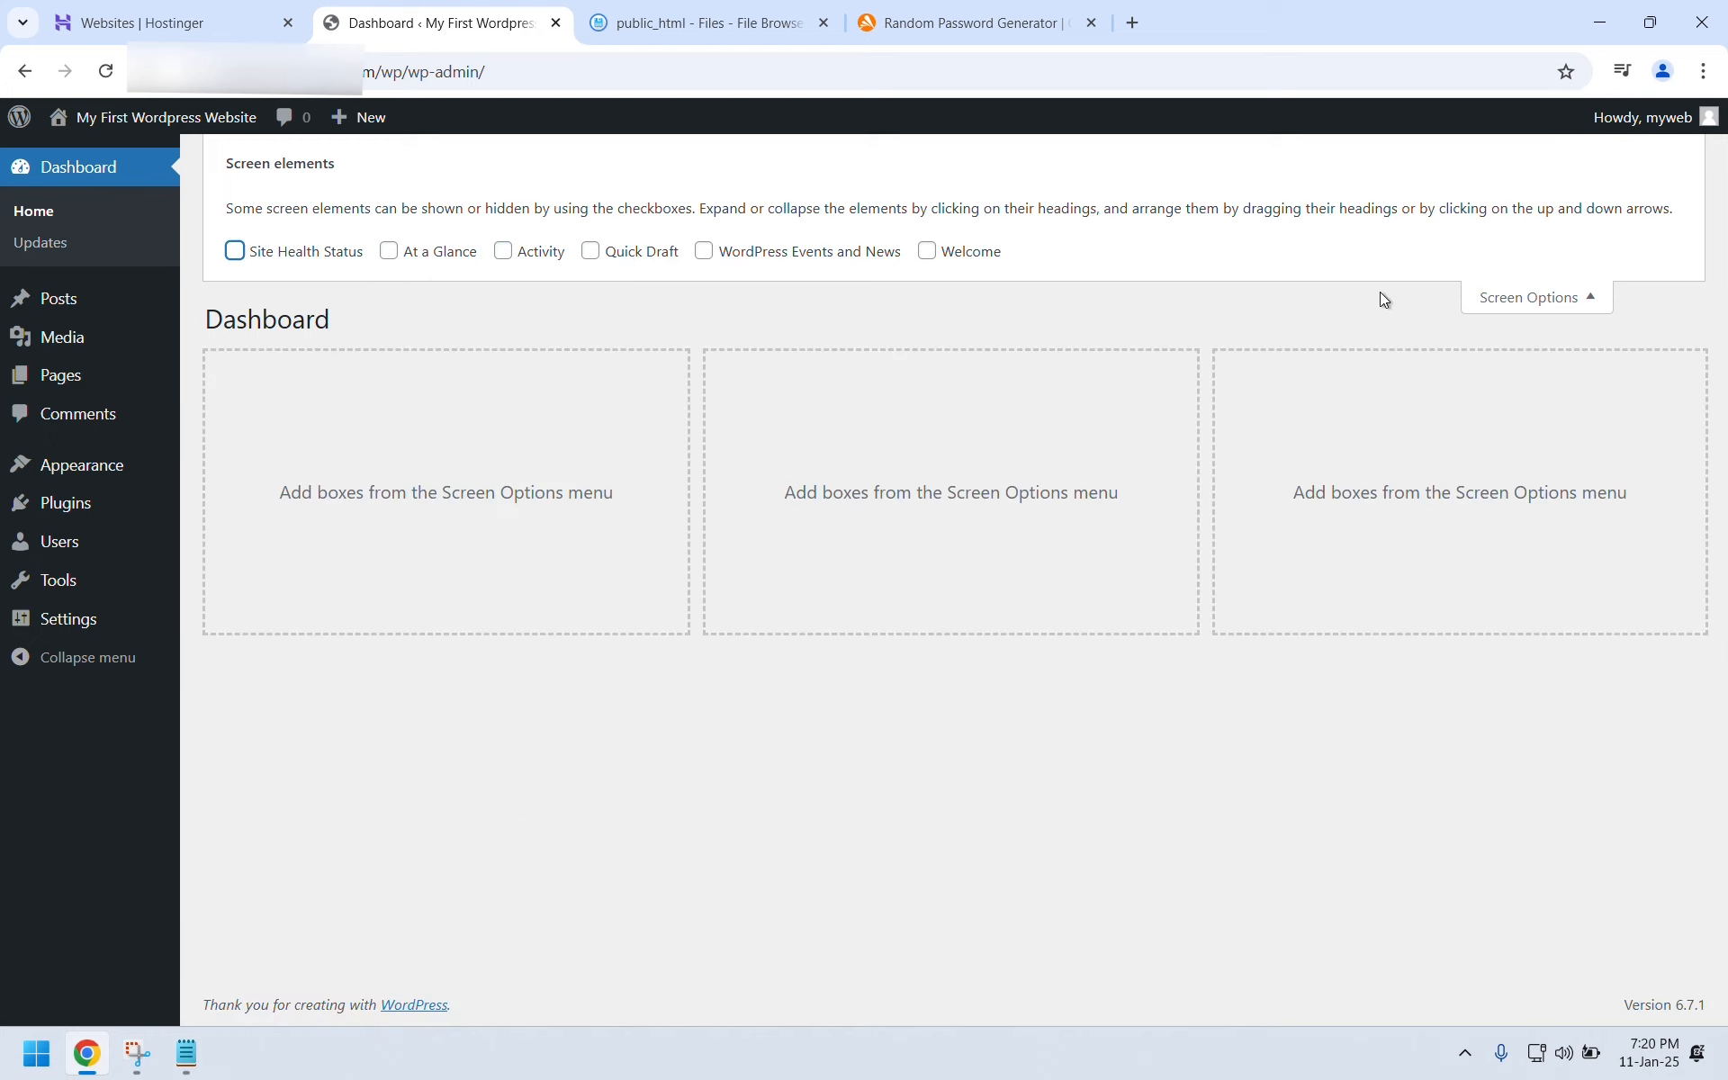
pyautogui.click(1500, 297)
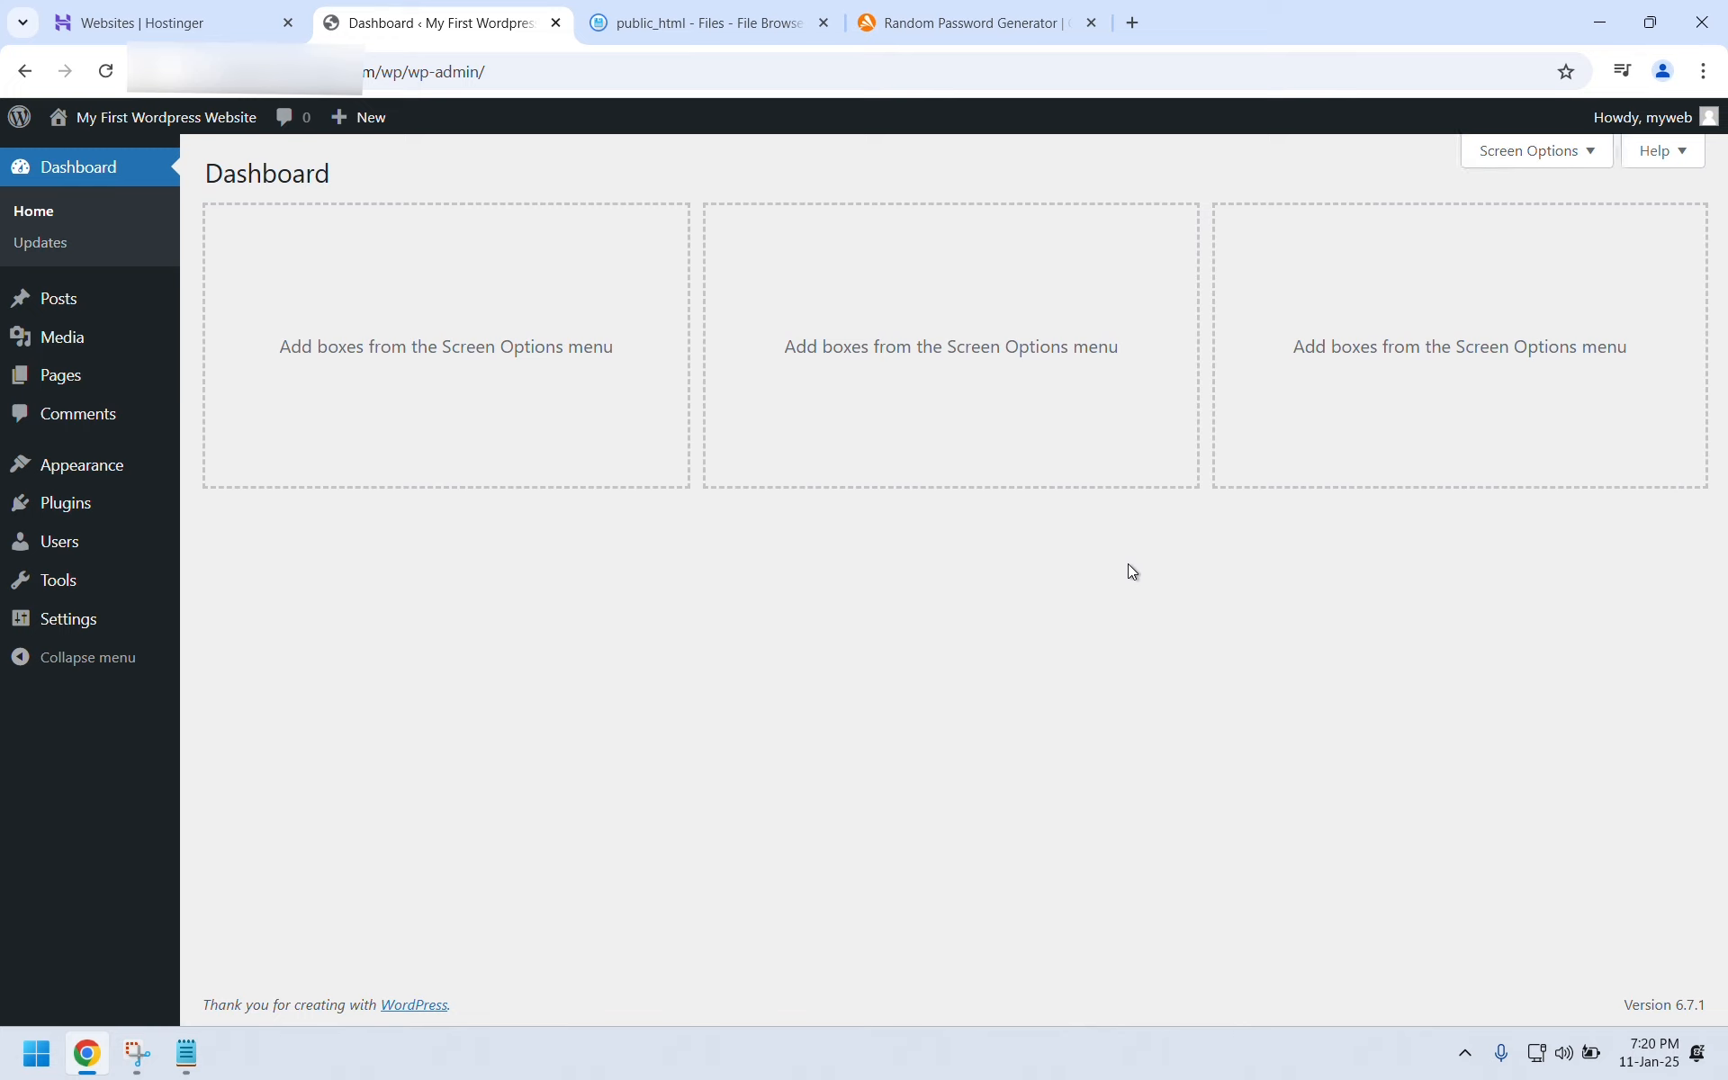
# Browse the installed themes and plugins, then go to the Add New Plugin page.
pyautogui.moveTo(117, 475)
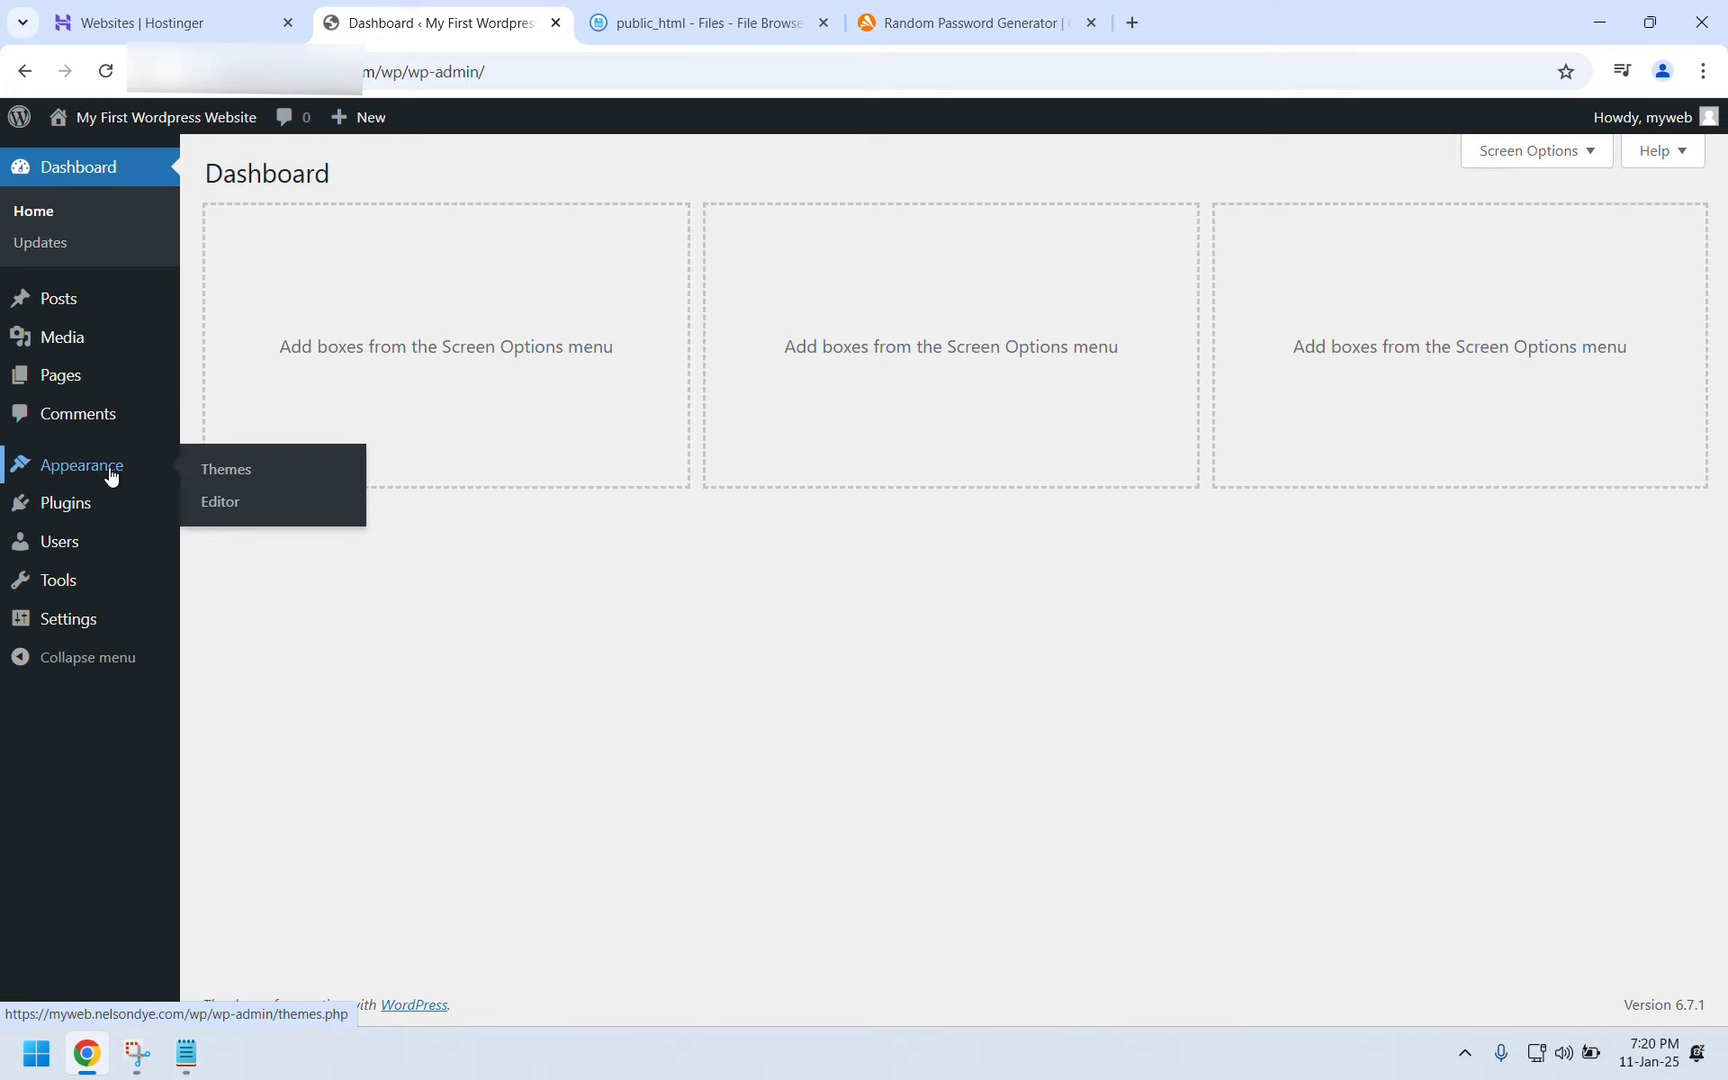
pyautogui.click(211, 476)
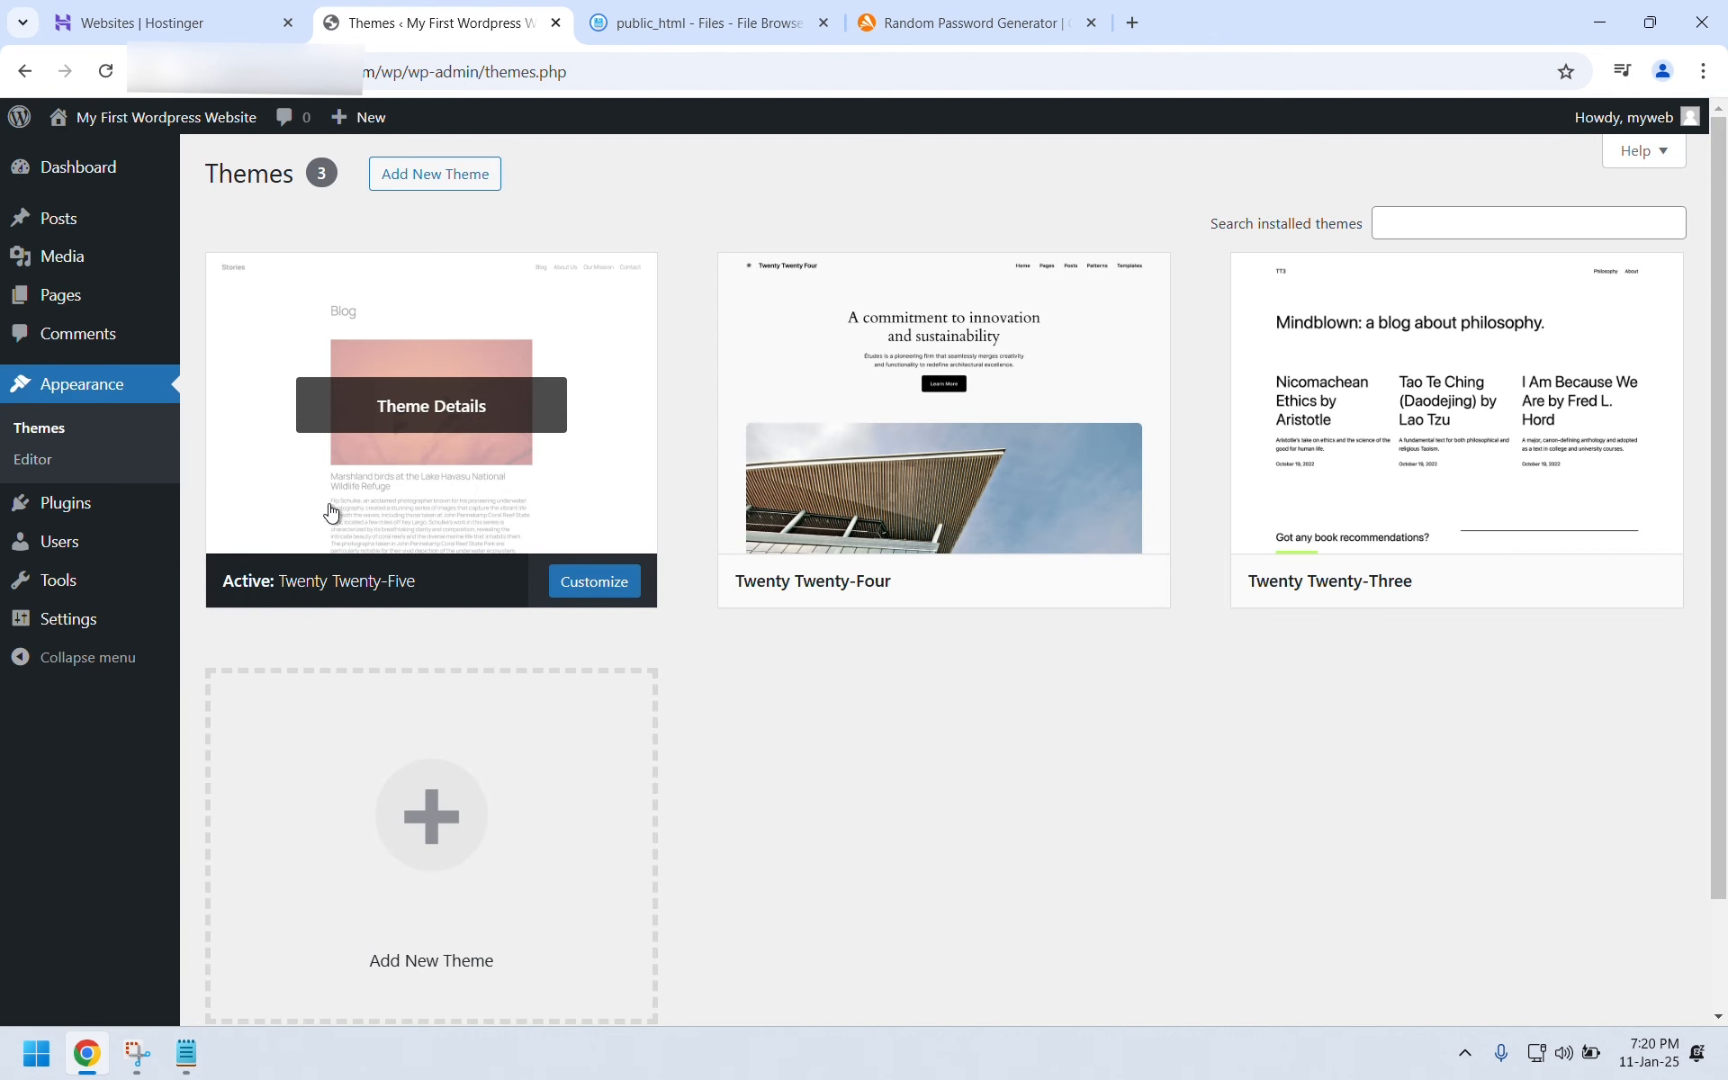
pyautogui.click(88, 513)
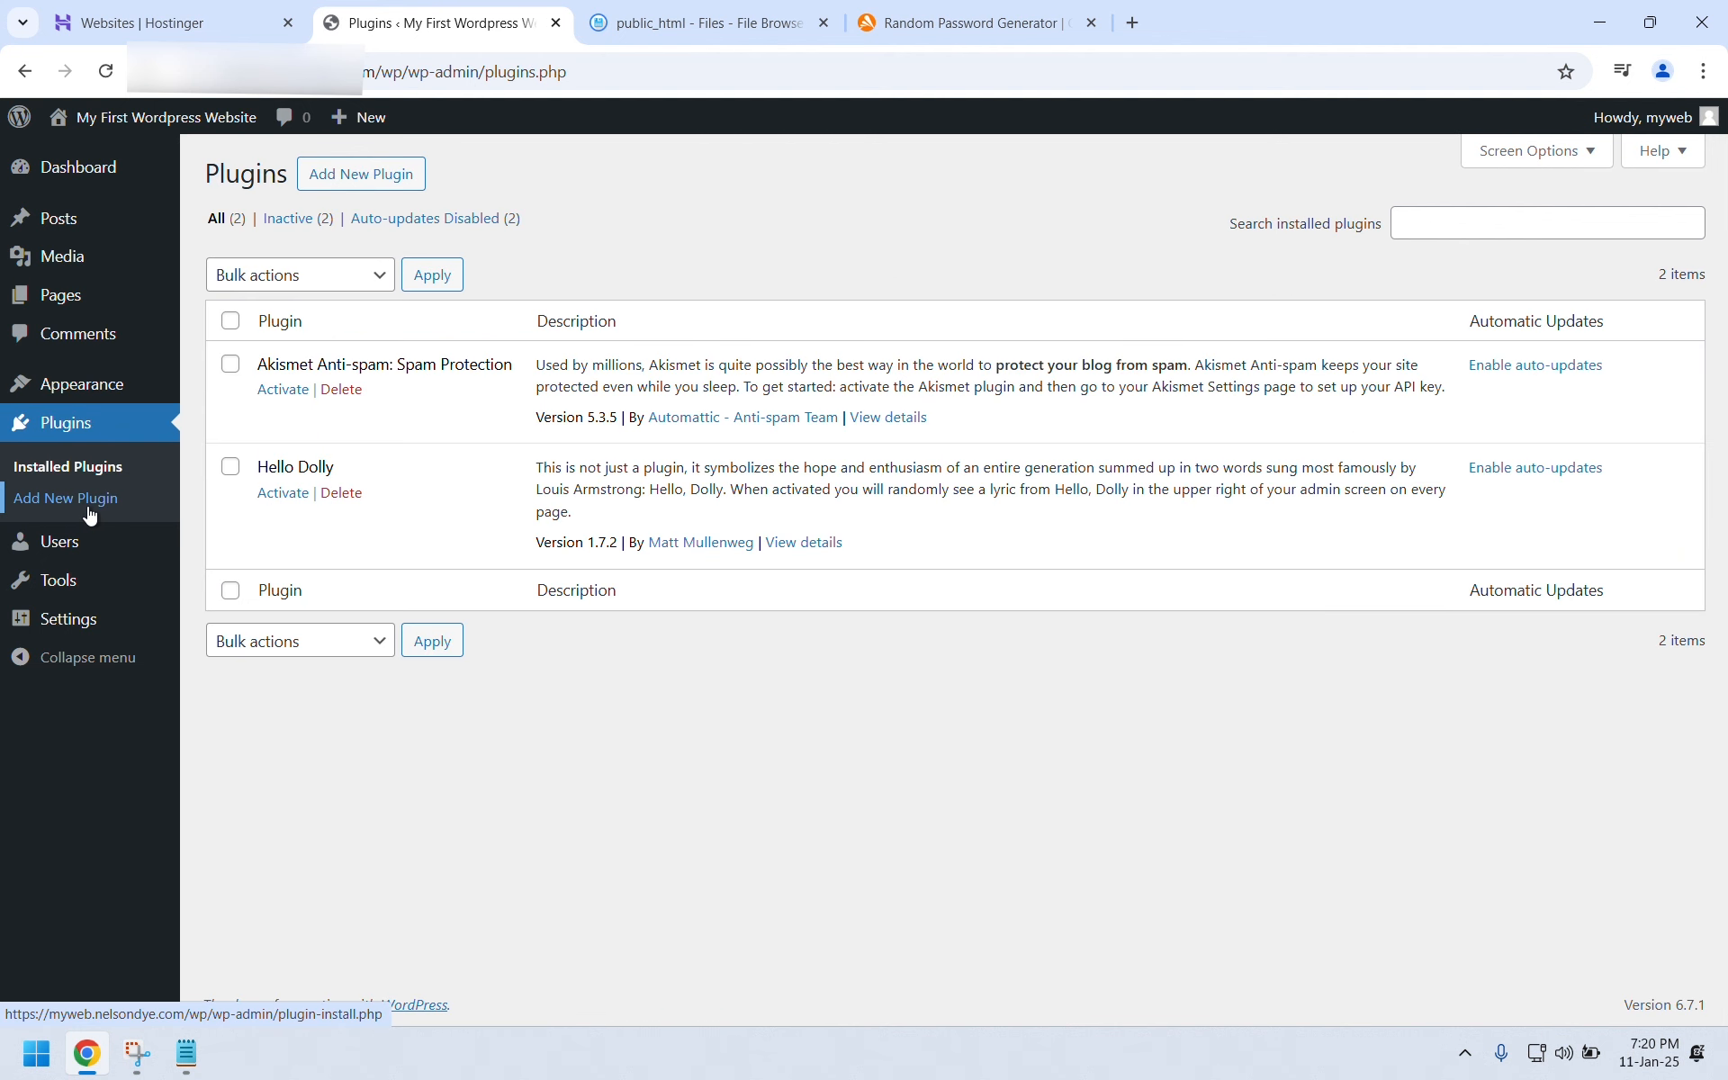
pyautogui.click(343, 174)
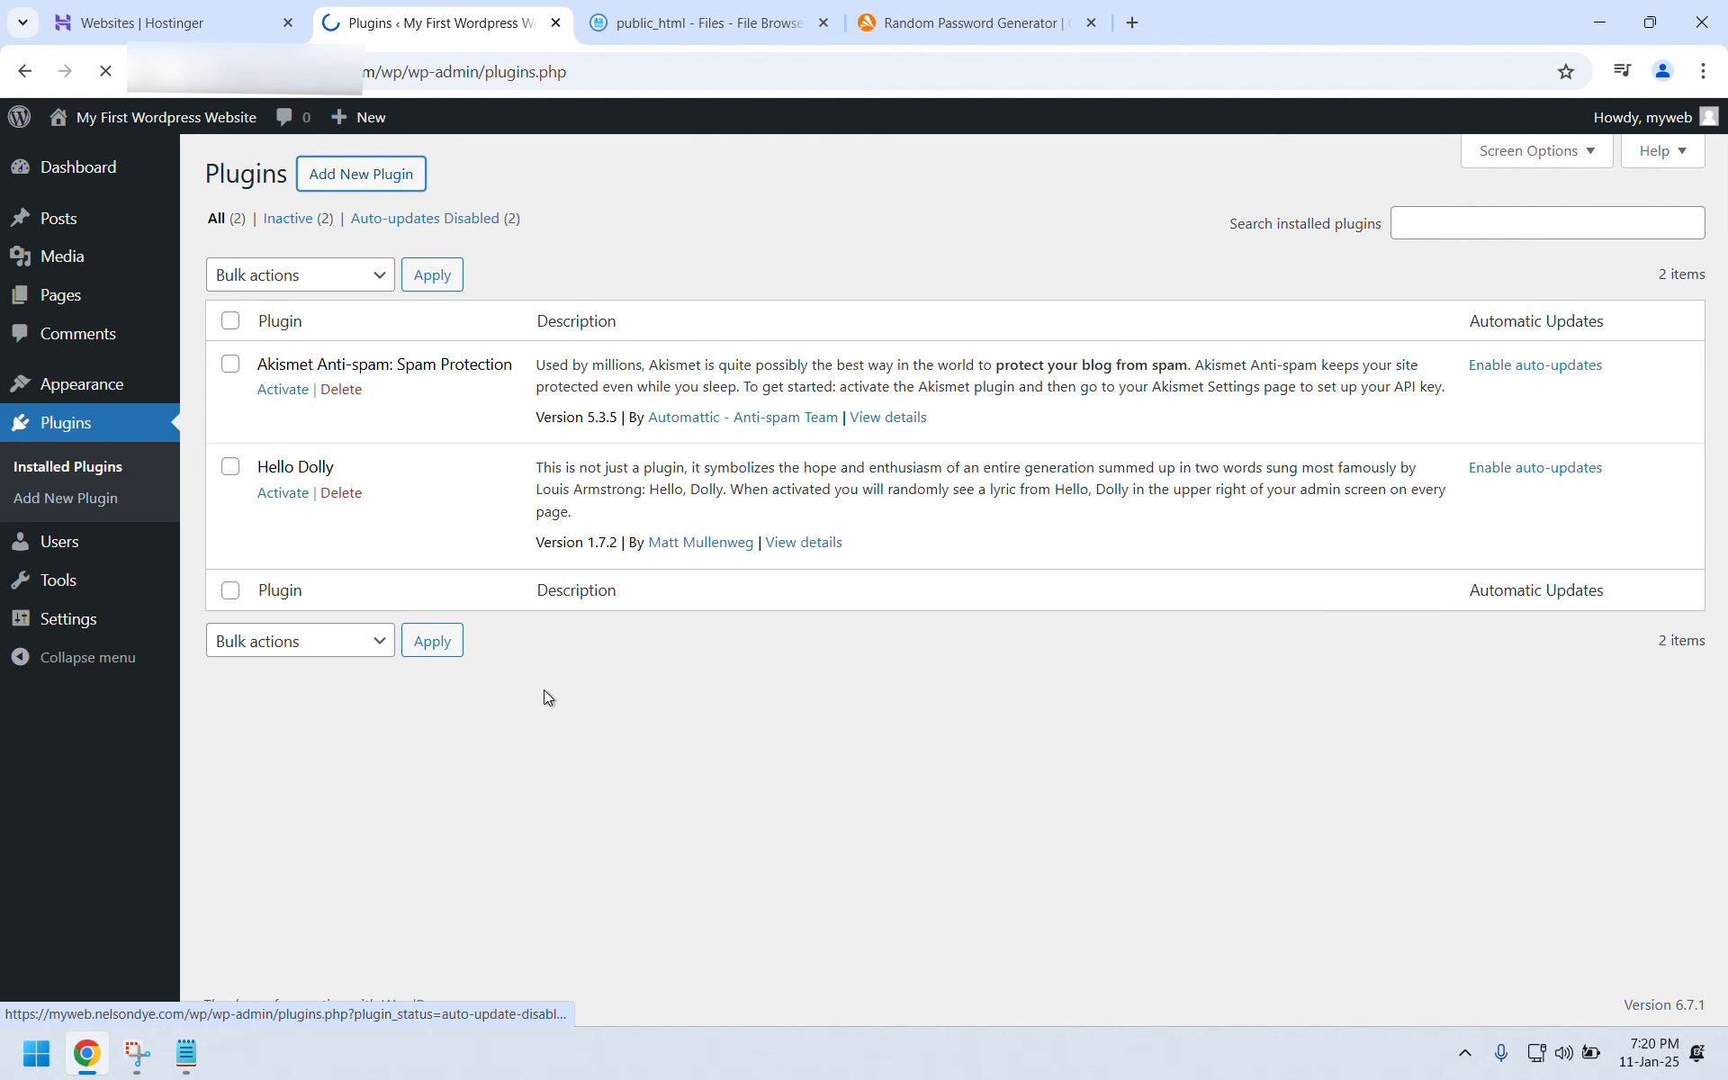